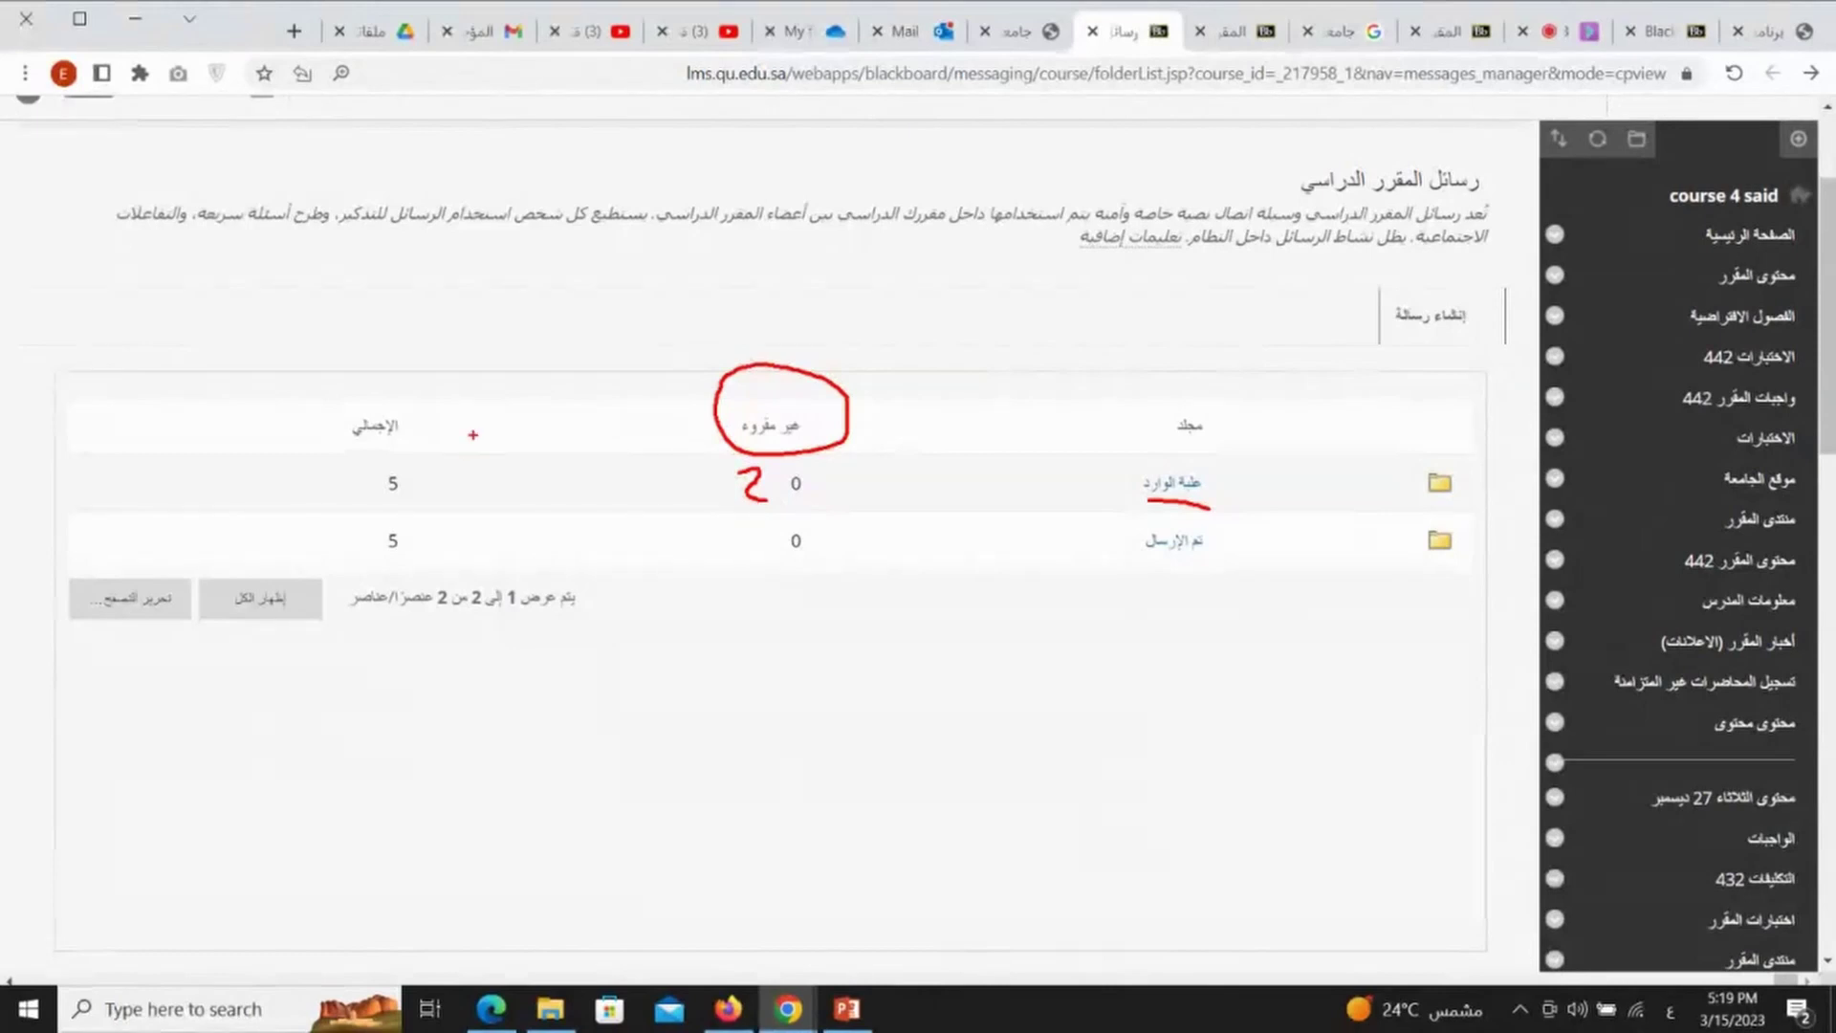
pyautogui.moveTo(417, 405)
pyautogui.mouseDown()
pyautogui.moveTo(304, 409)
pyautogui.moveTo(421, 409)
pyautogui.mouseUp()
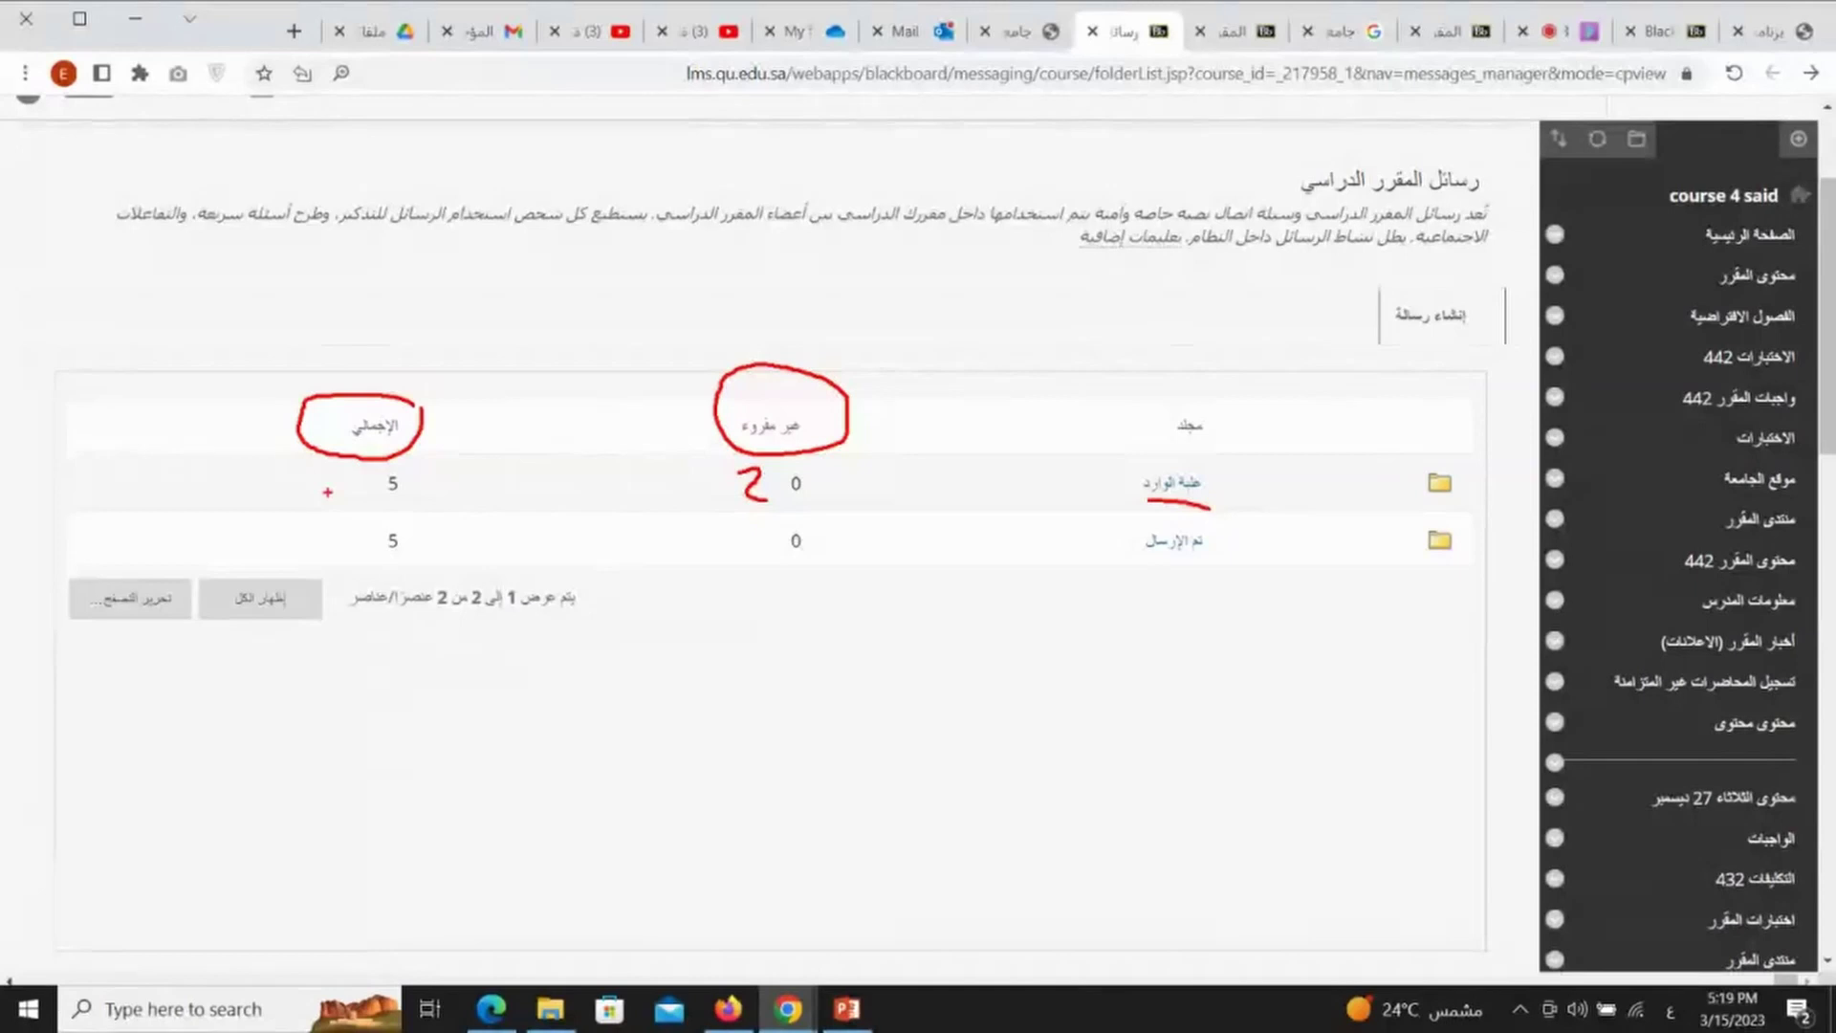
# Start a new course message and open the recipient selection for its To line.
pyautogui.click(1431, 318)
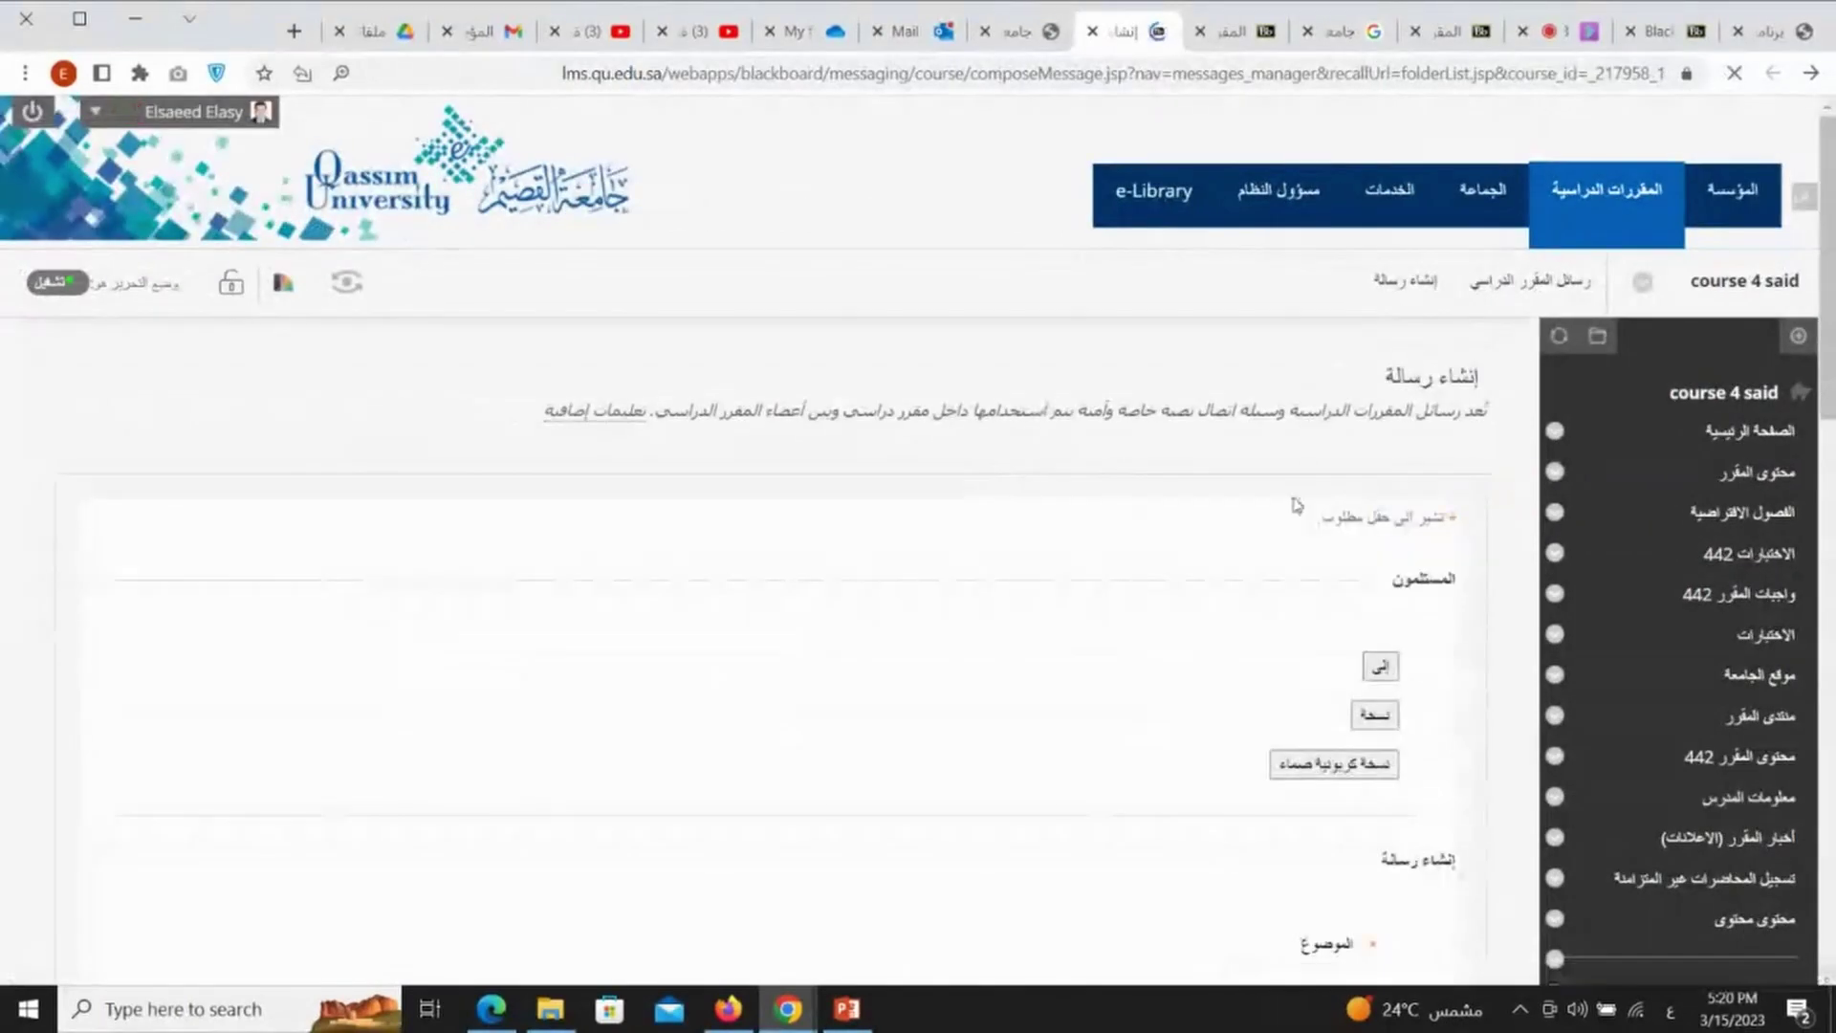
pyautogui.scroll(-2, 1006, 490)
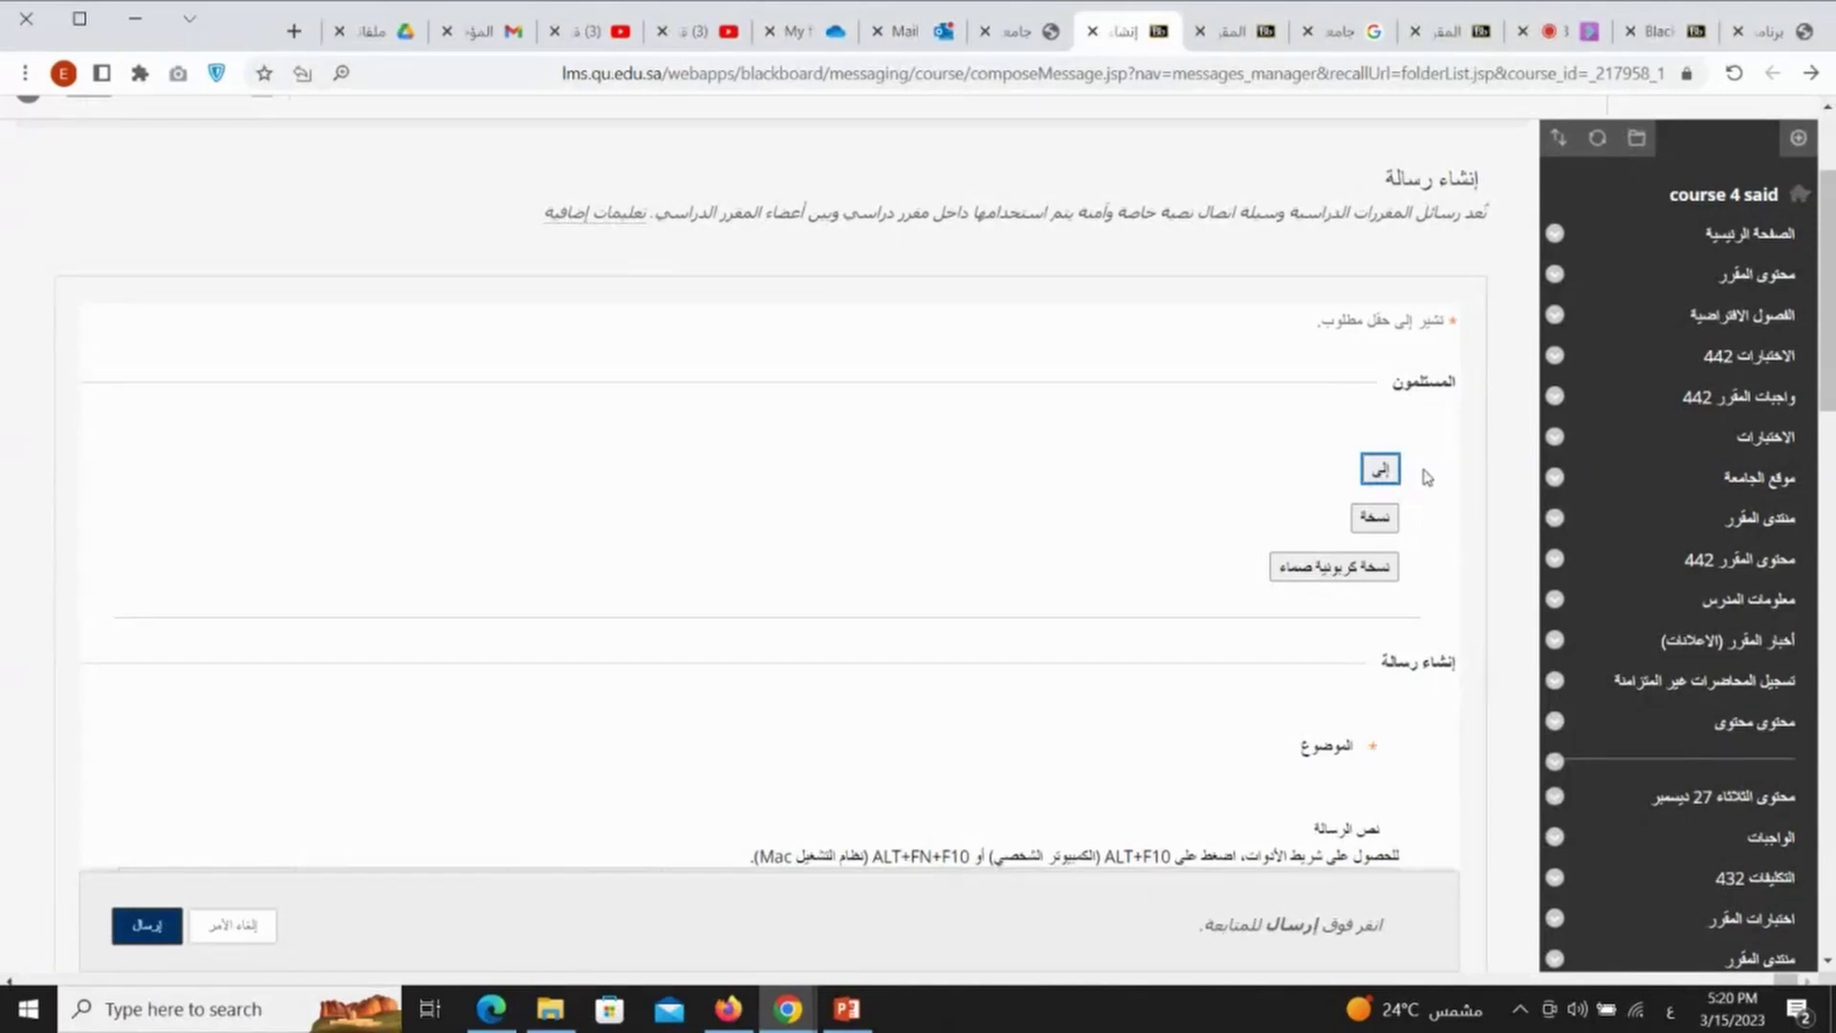
pyautogui.click(1383, 475)
pyautogui.scroll(-2, 1426, 418)
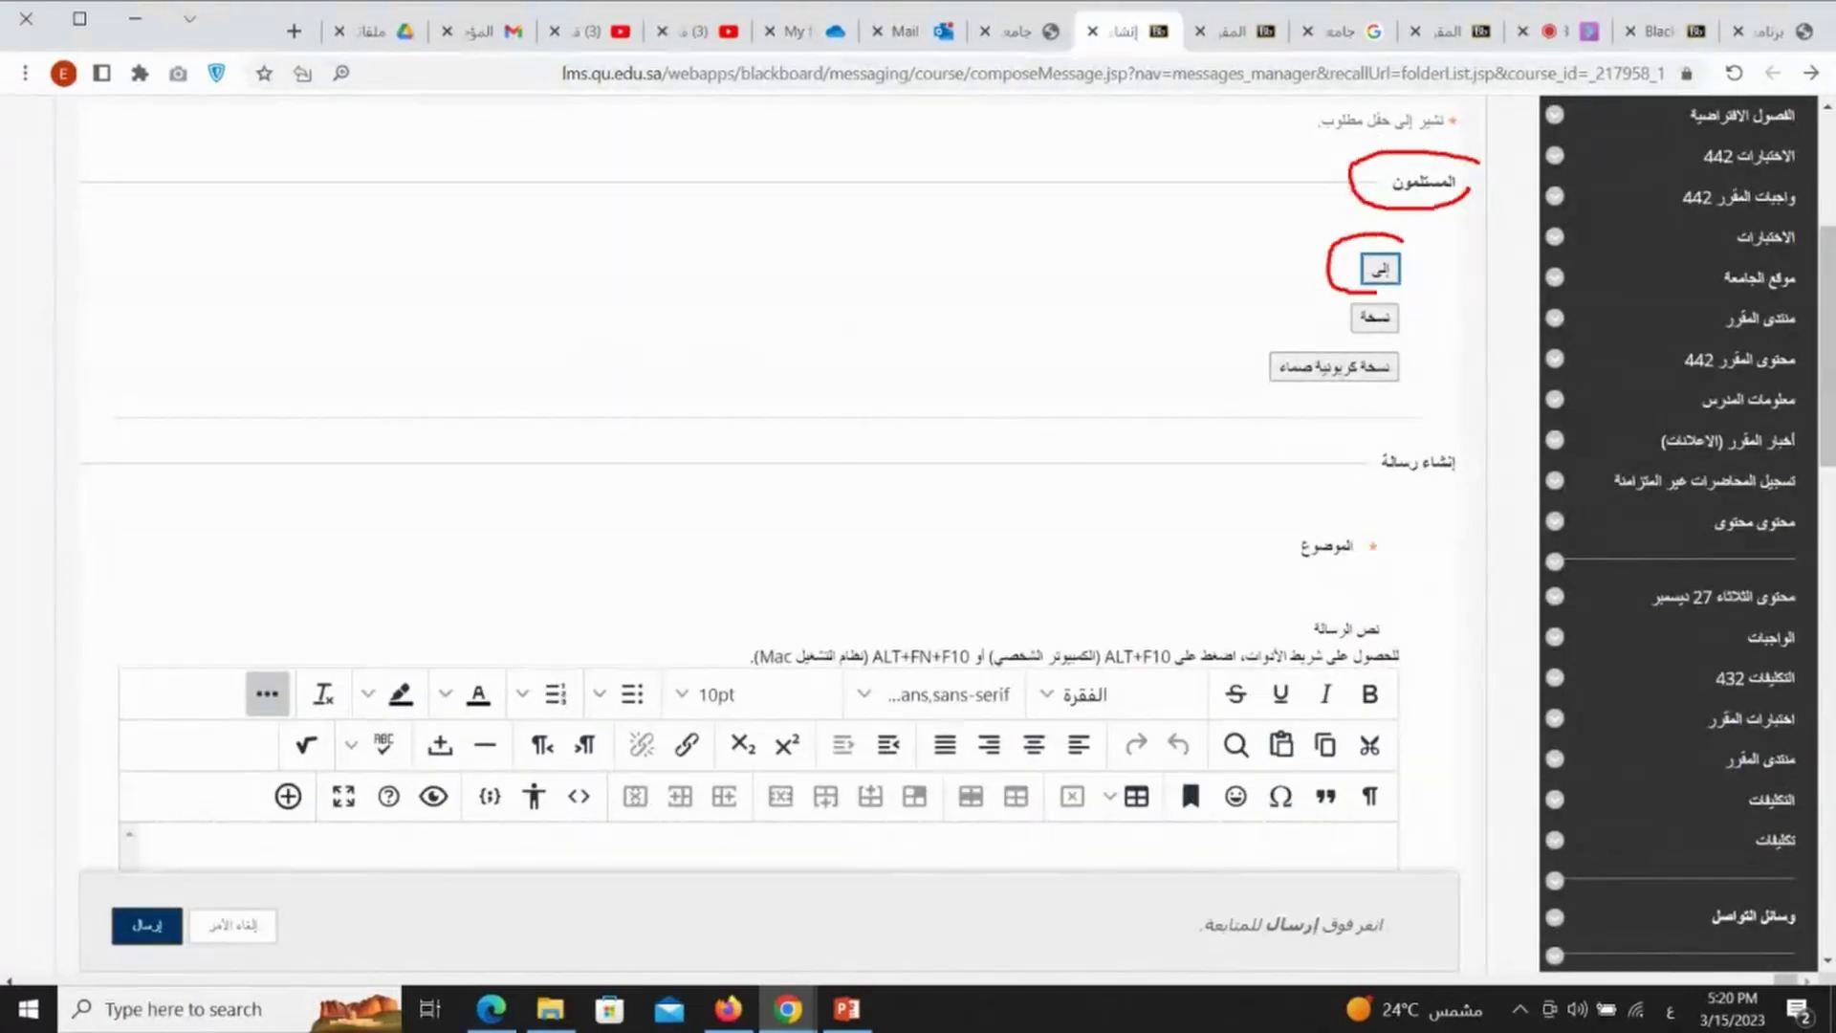
pyautogui.click(1382, 270)
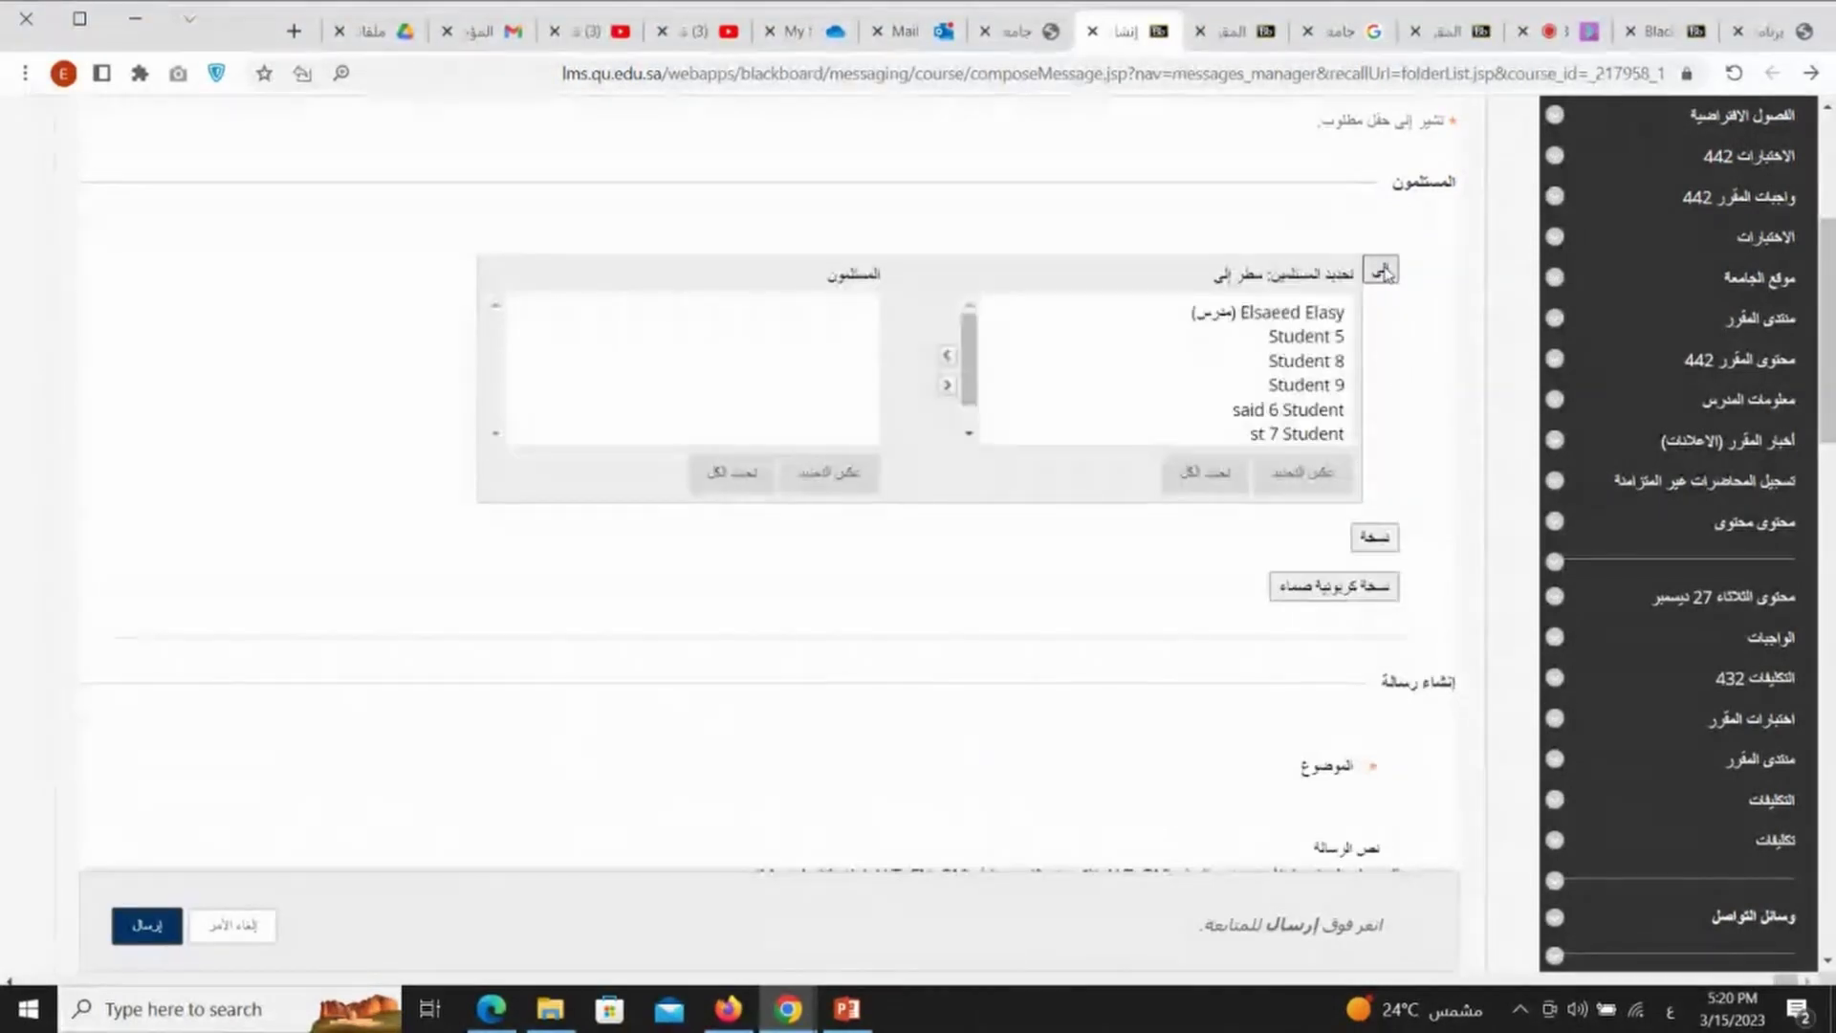
pyautogui.scroll(-1, 966, 377)
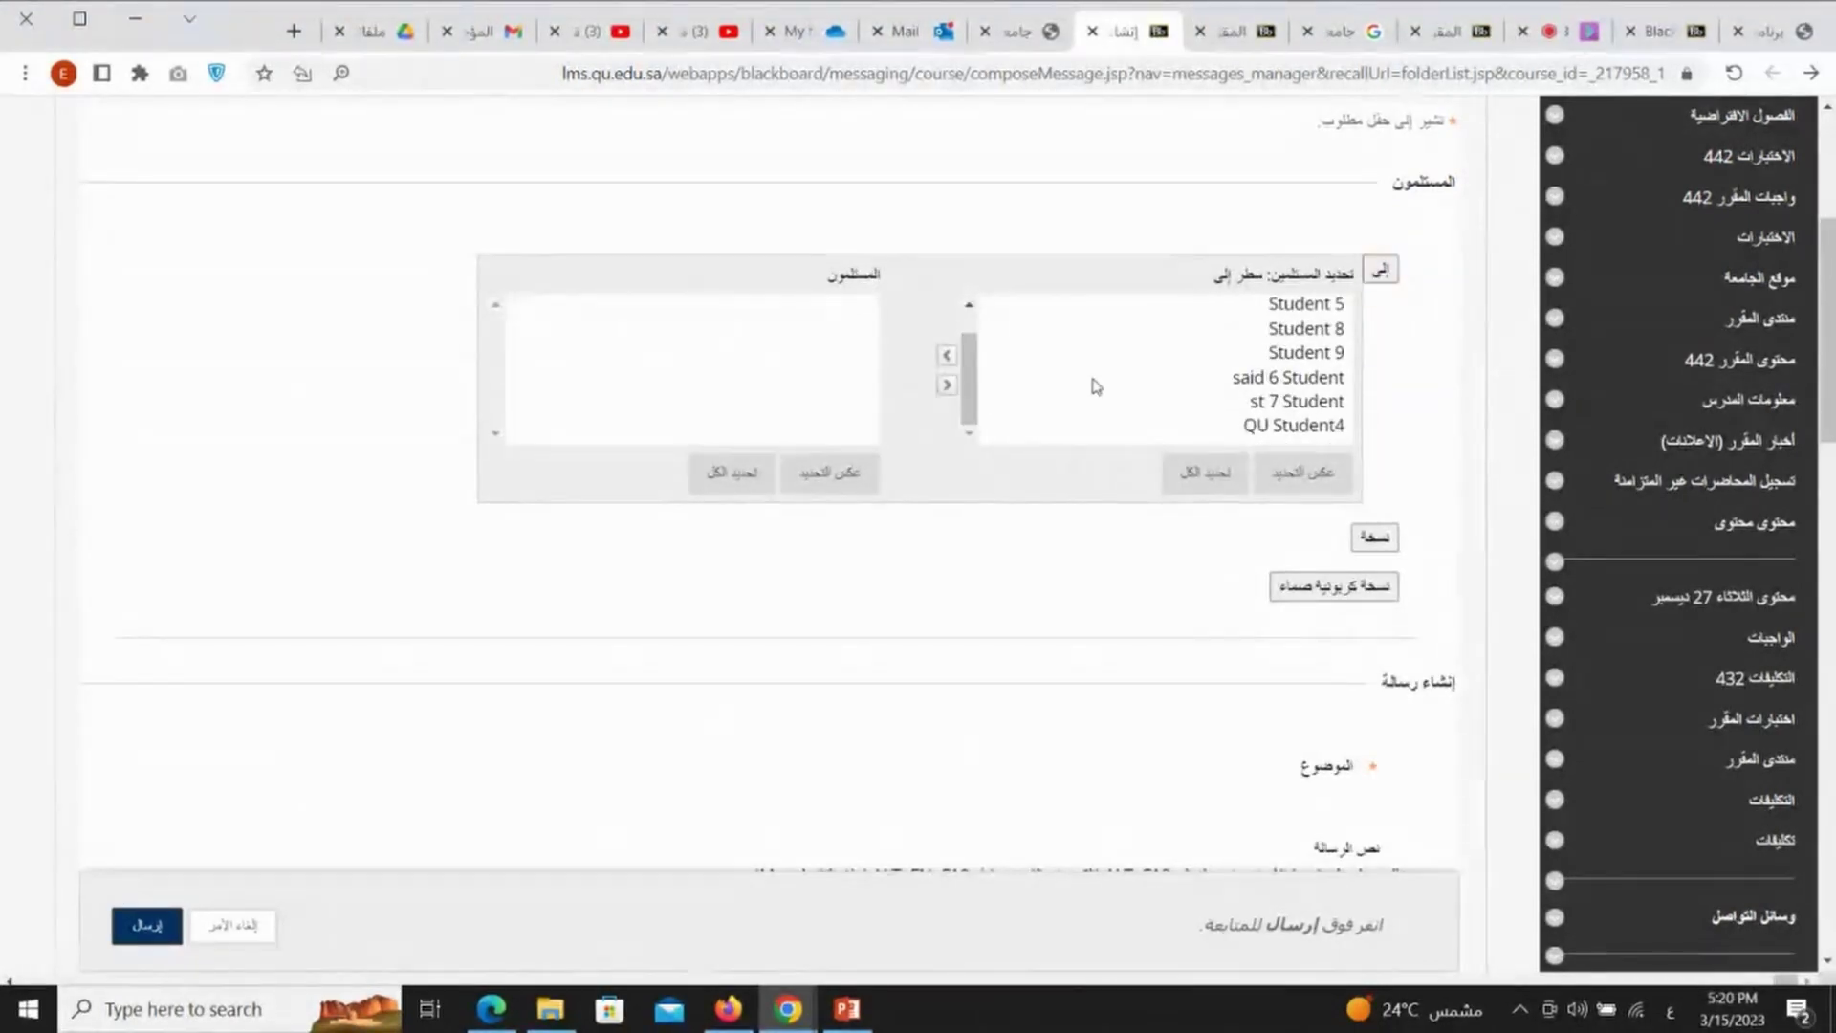
pyautogui.scroll(1, 1096, 386)
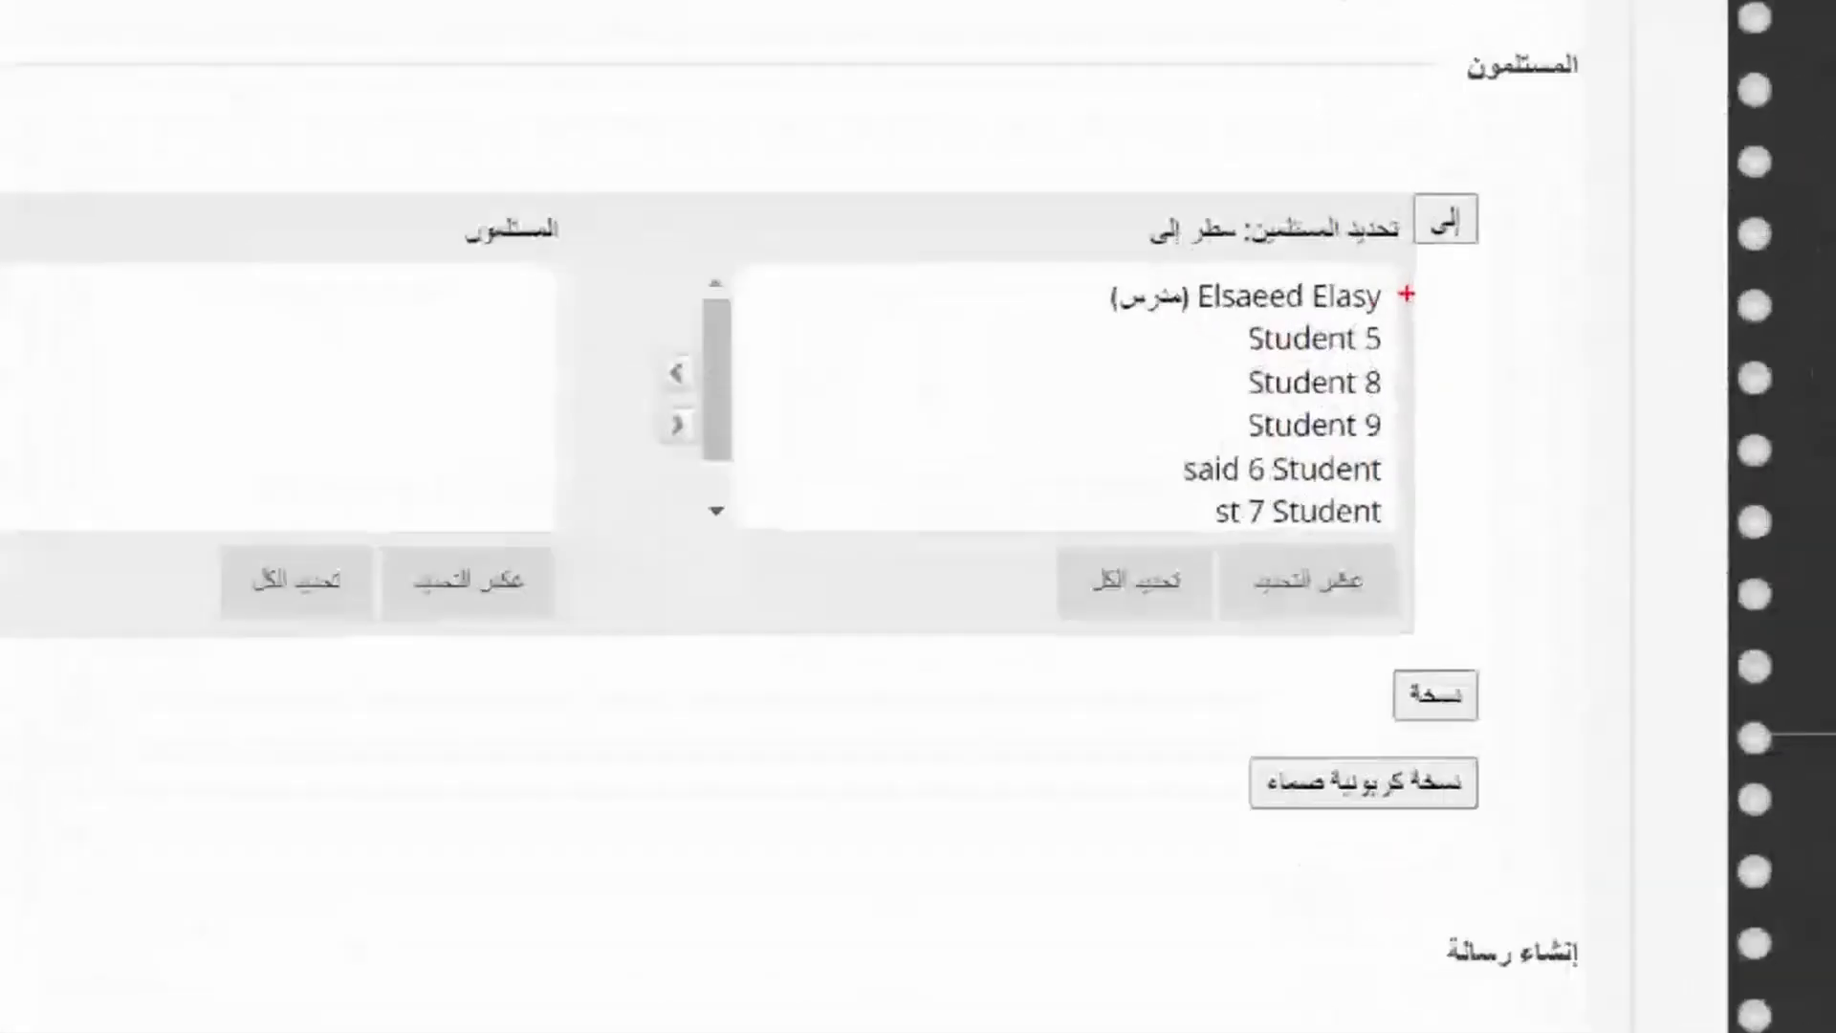
pyautogui.moveTo(1158, 334)
pyautogui.mouseDown()
pyautogui.moveTo(1123, 392)
pyautogui.moveTo(1144, 536)
pyautogui.mouseUp()
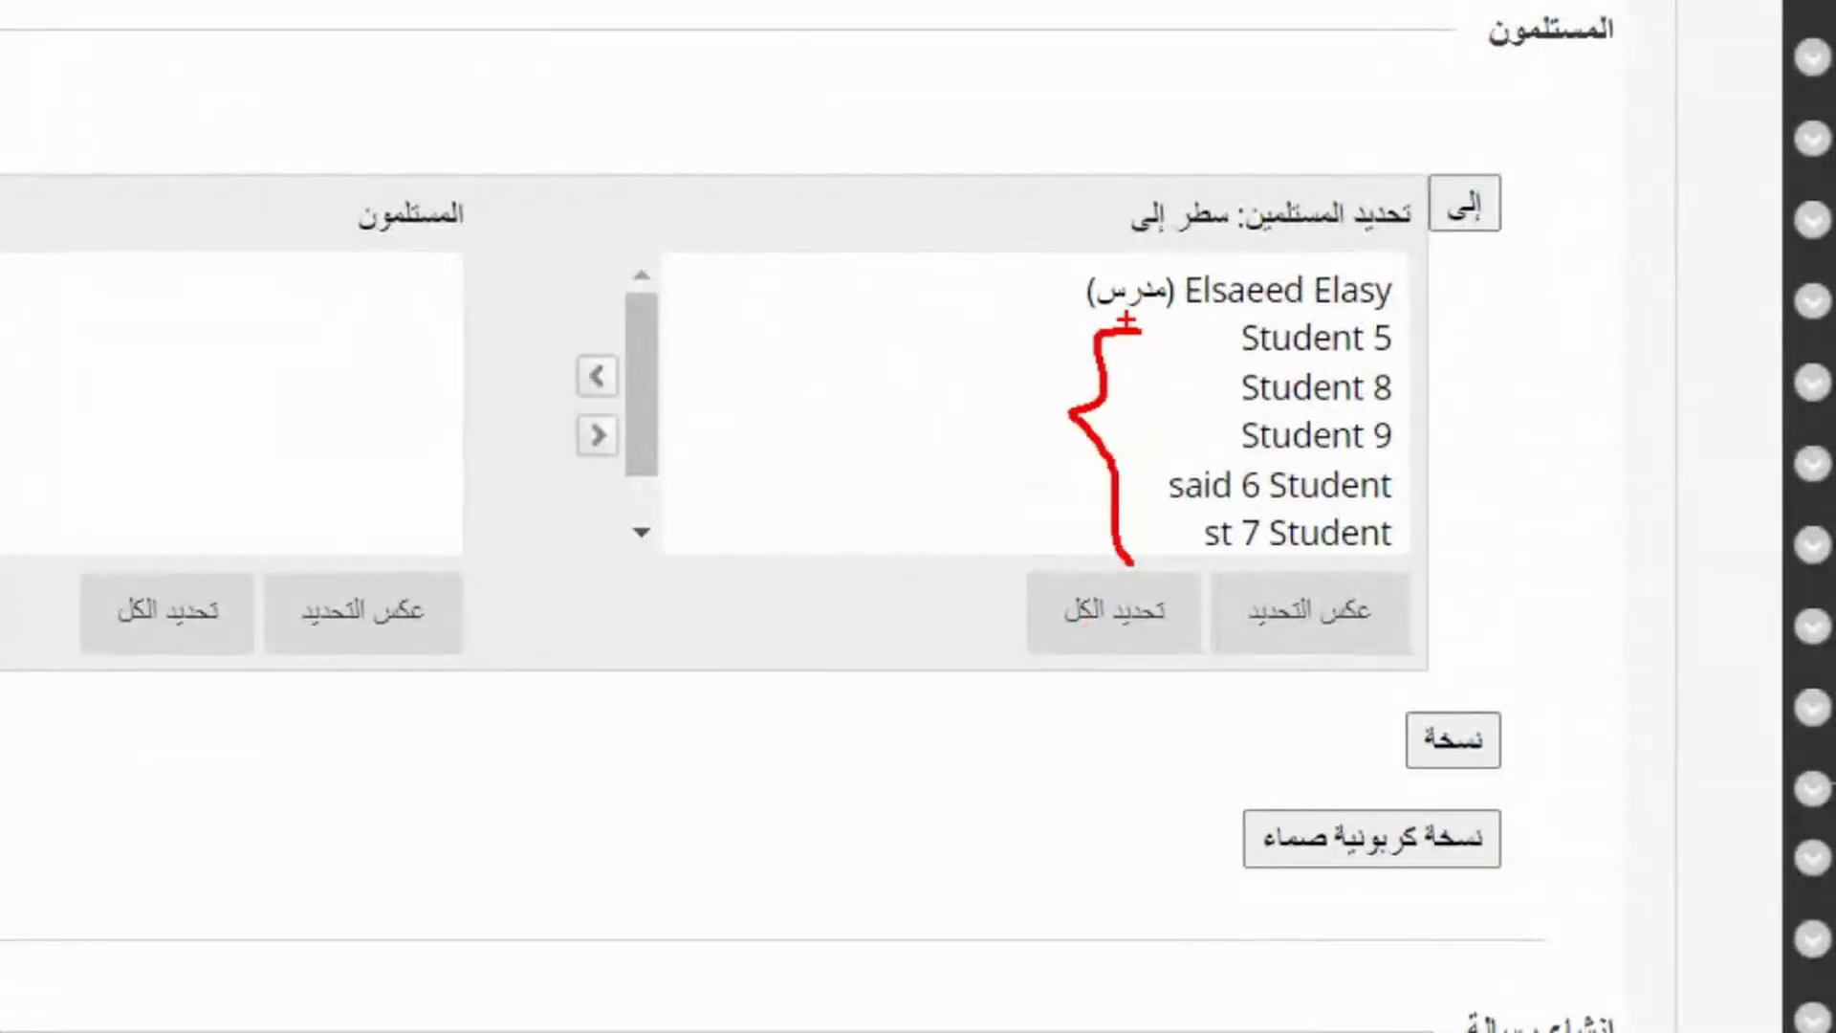
pyautogui.moveTo(1088, 318); pyautogui.dragTo(1156, 325)
pyautogui.moveTo(1365, 322); pyautogui.dragTo(1303, 322)
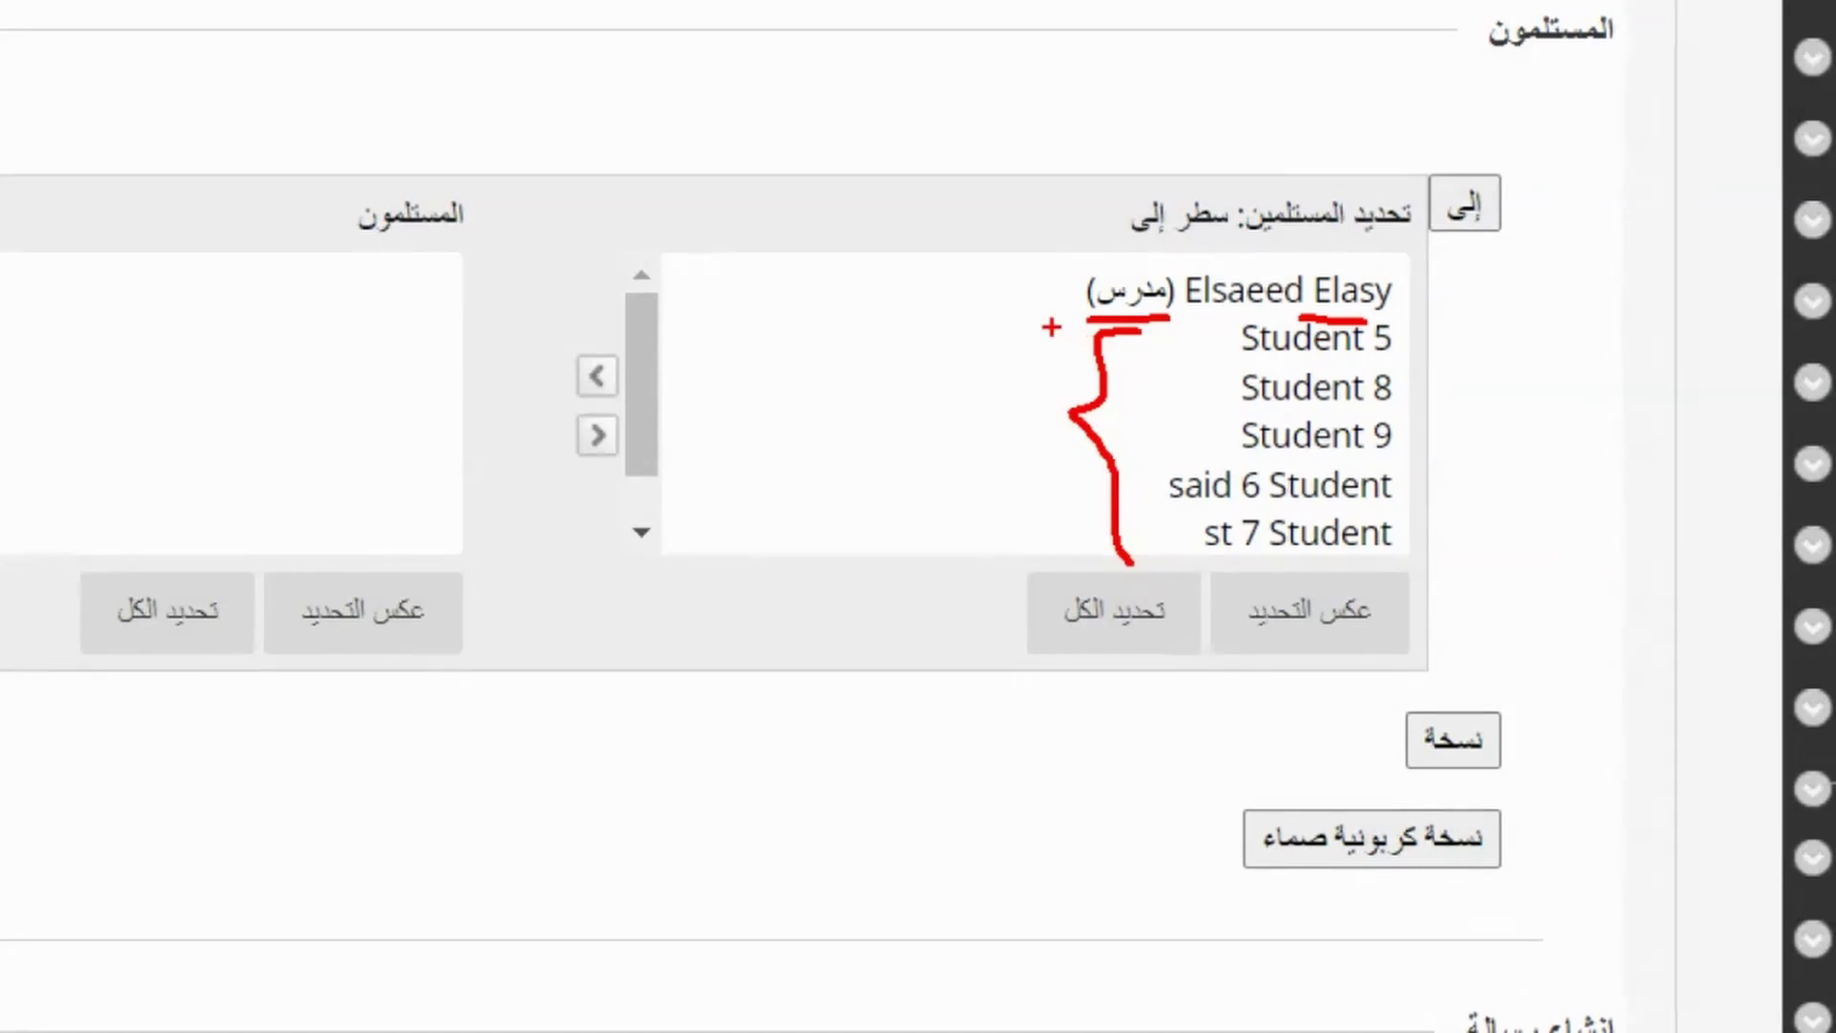
pyautogui.moveTo(1167, 341)
pyautogui.mouseDown()
pyautogui.moveTo(1200, 337)
pyautogui.moveTo(1197, 355)
pyautogui.mouseUp()
pyautogui.moveTo(1461, 302)
pyautogui.mouseDown()
pyautogui.moveTo(1072, 251)
pyautogui.moveTo(1518, 301)
pyautogui.moveTo(1508, 274)
pyautogui.mouseUp()
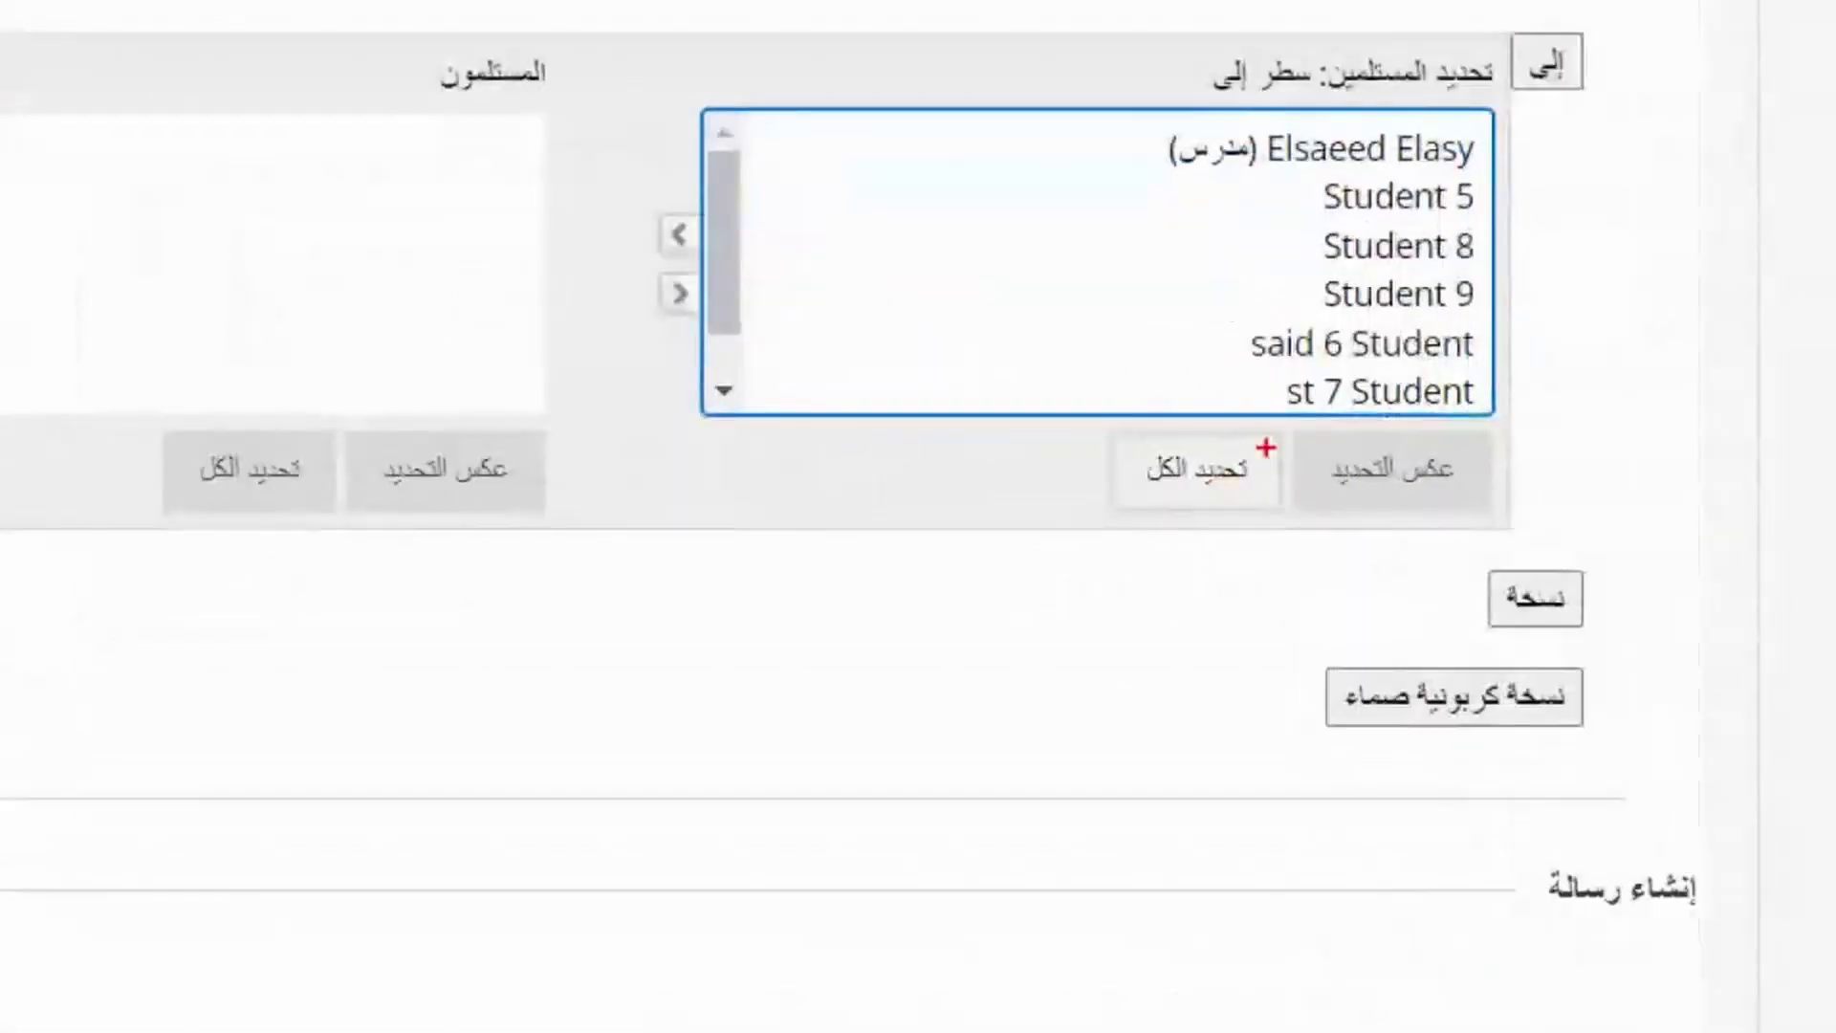
pyautogui.moveTo(1235, 469); pyautogui.dragTo(1237, 504)
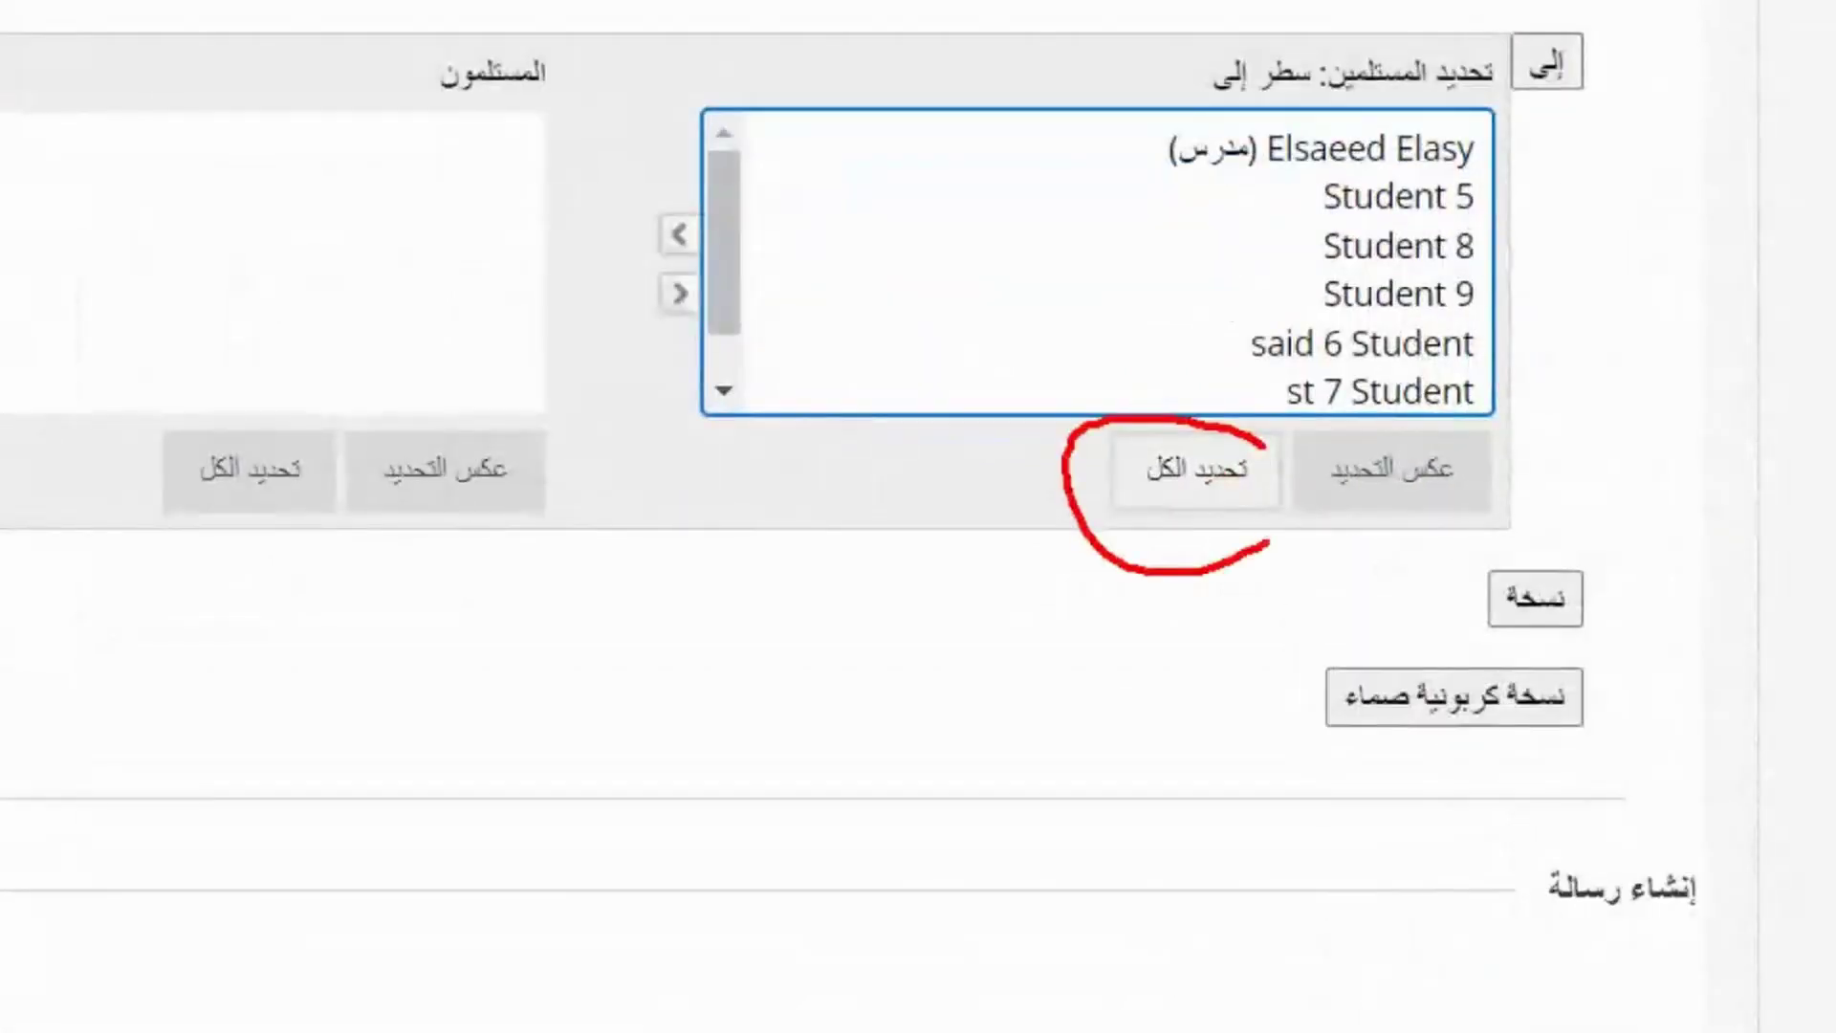
# Select every available recipient, and replace that selection with Student 9, Student 8 and Student 5.
pyautogui.click(1205, 472)
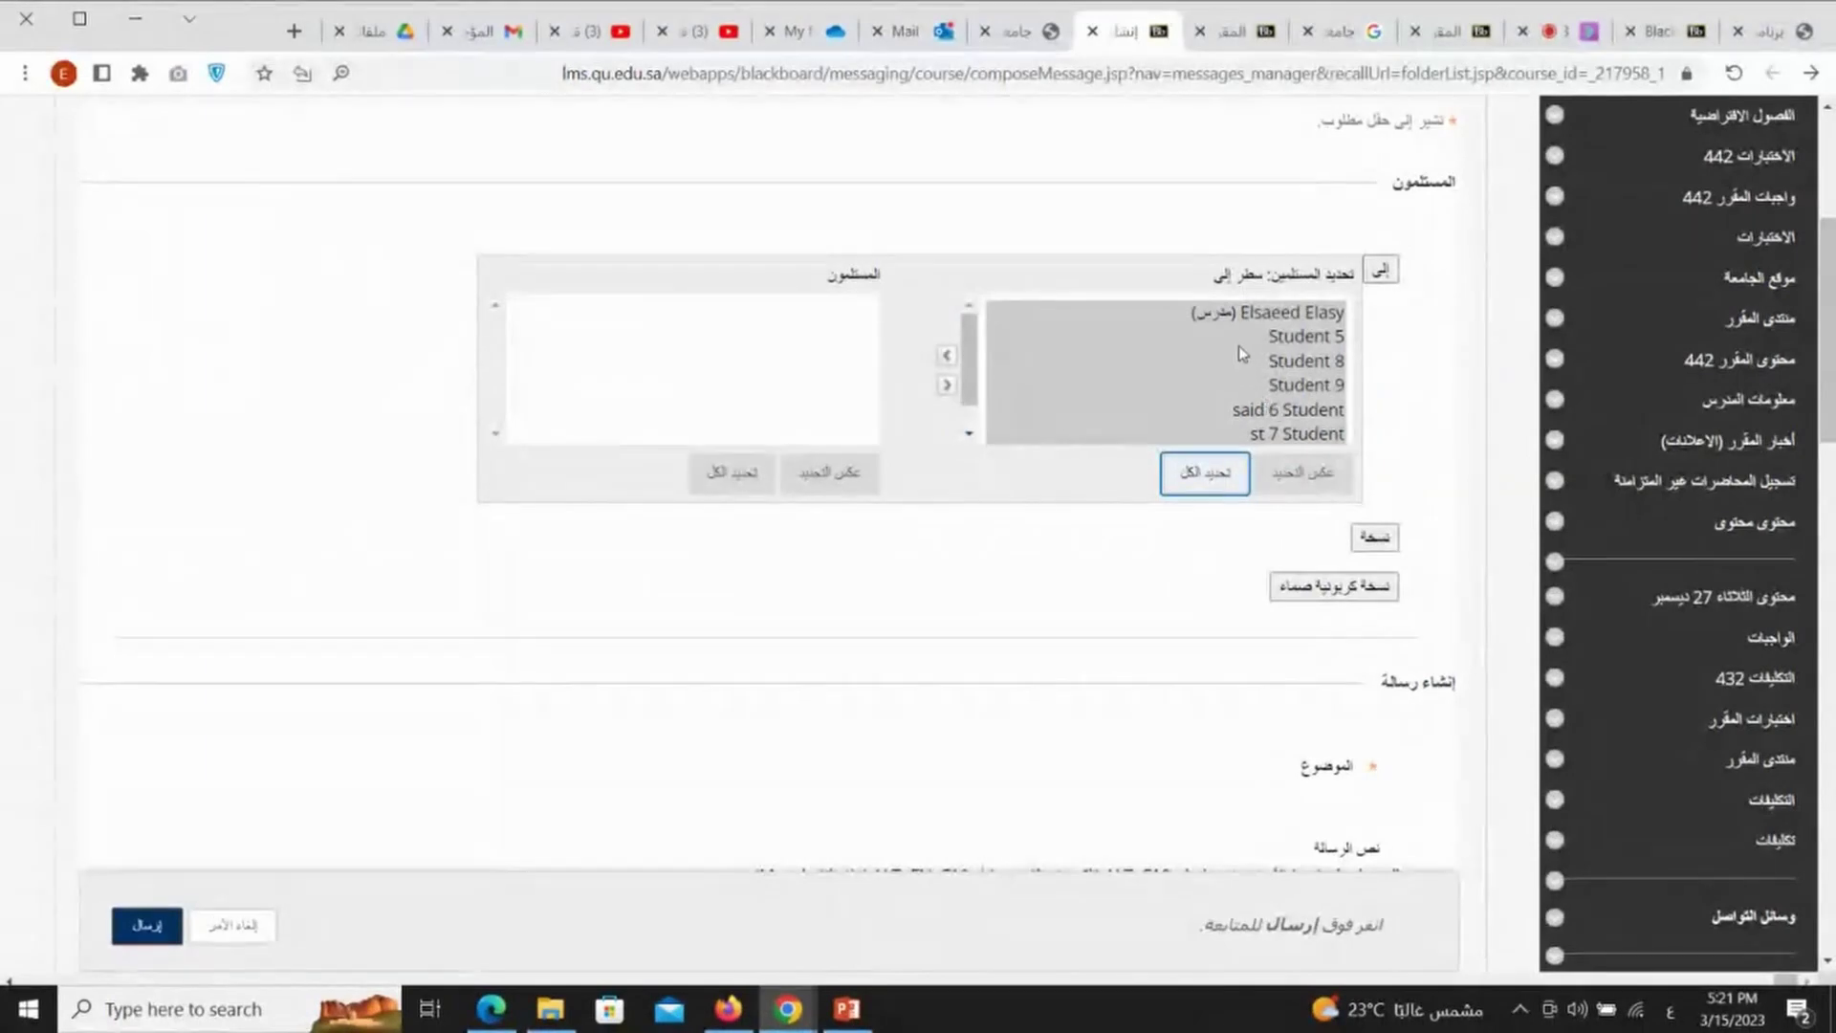
pyautogui.click(1281, 337)
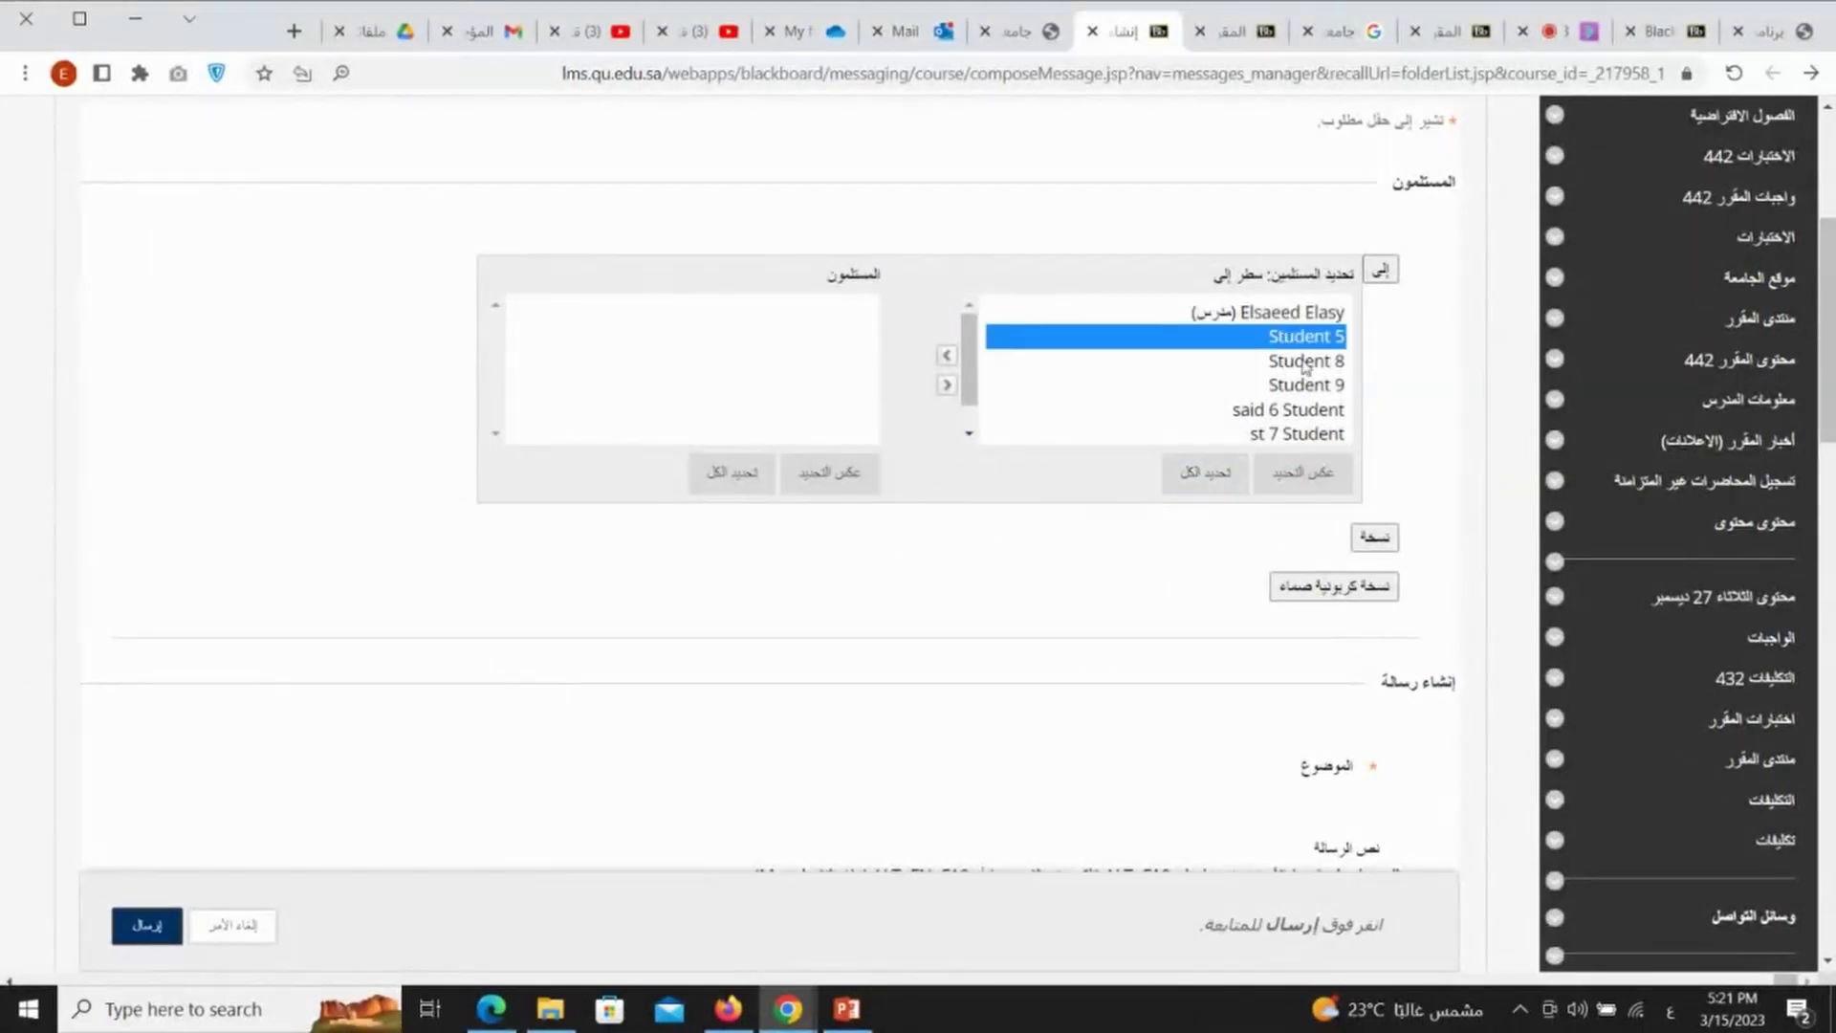
pyautogui.click(1303, 366)
pyautogui.click(1301, 336)
pyautogui.click(1293, 386)
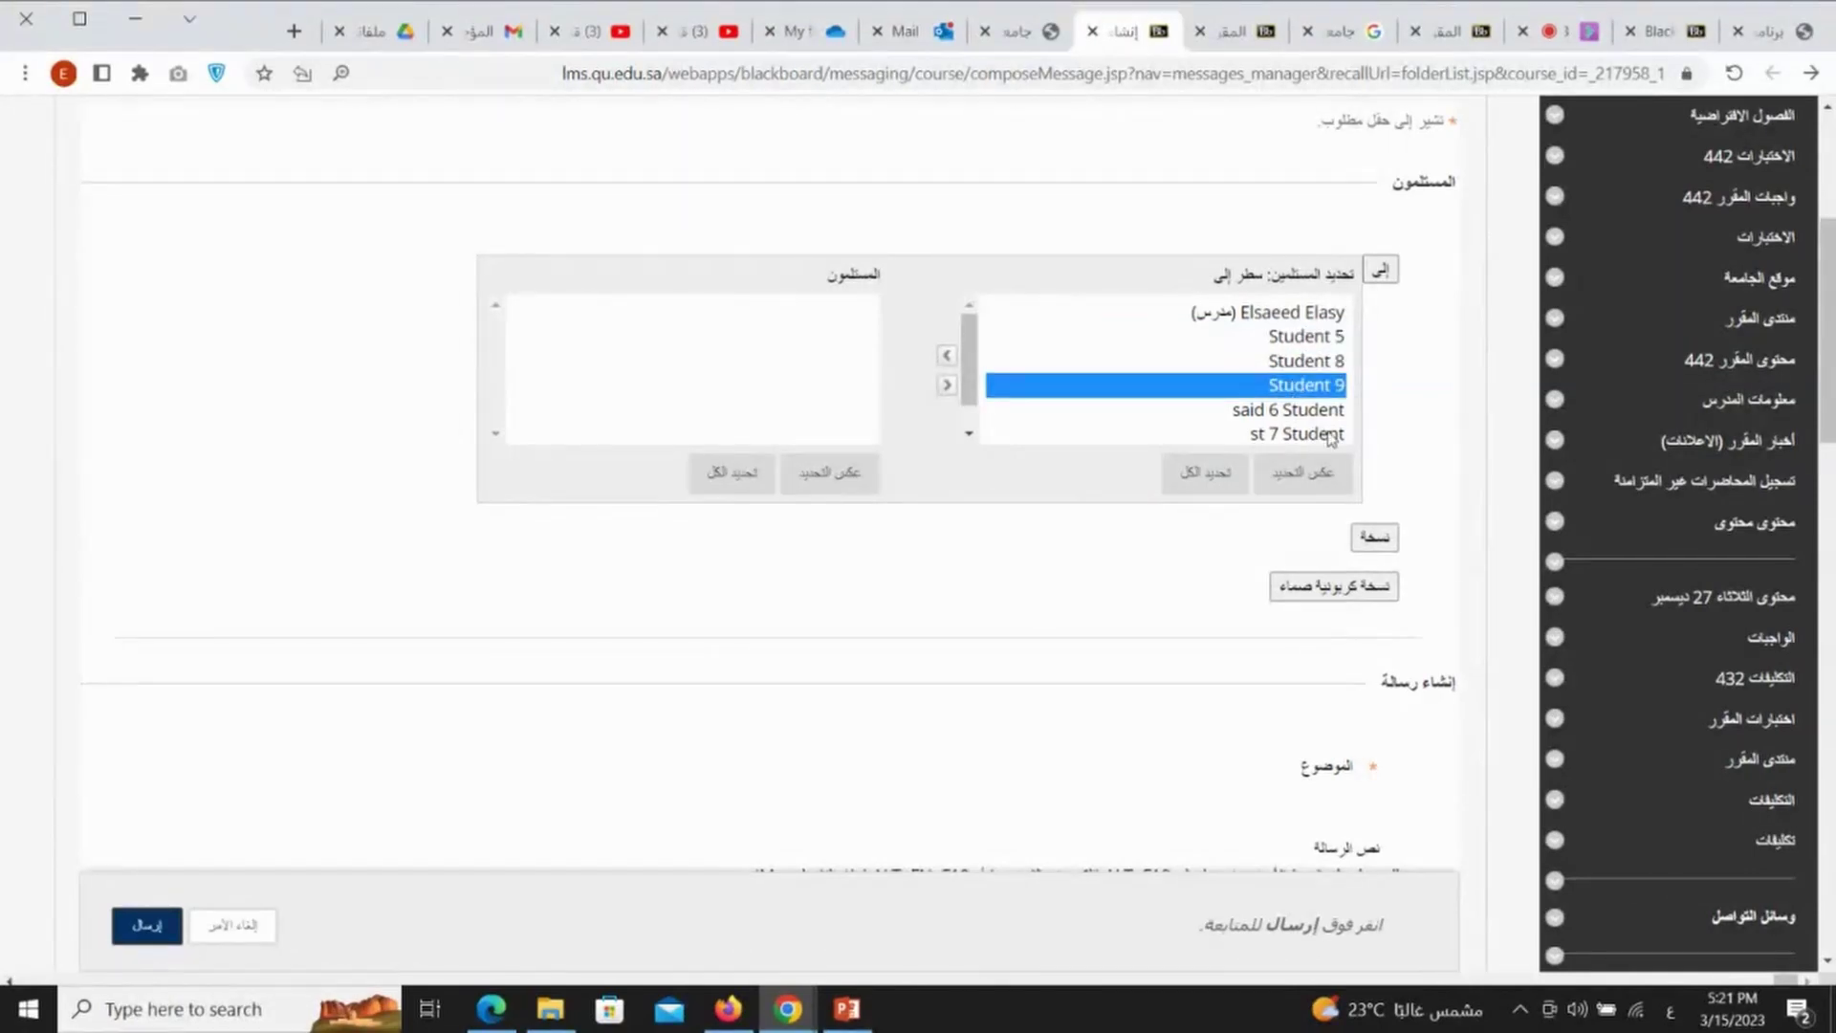
pyautogui.click(1301, 384)
pyautogui.keyDown('ctrl'); pyautogui.click(1303, 362); pyautogui.keyUp('ctrl')
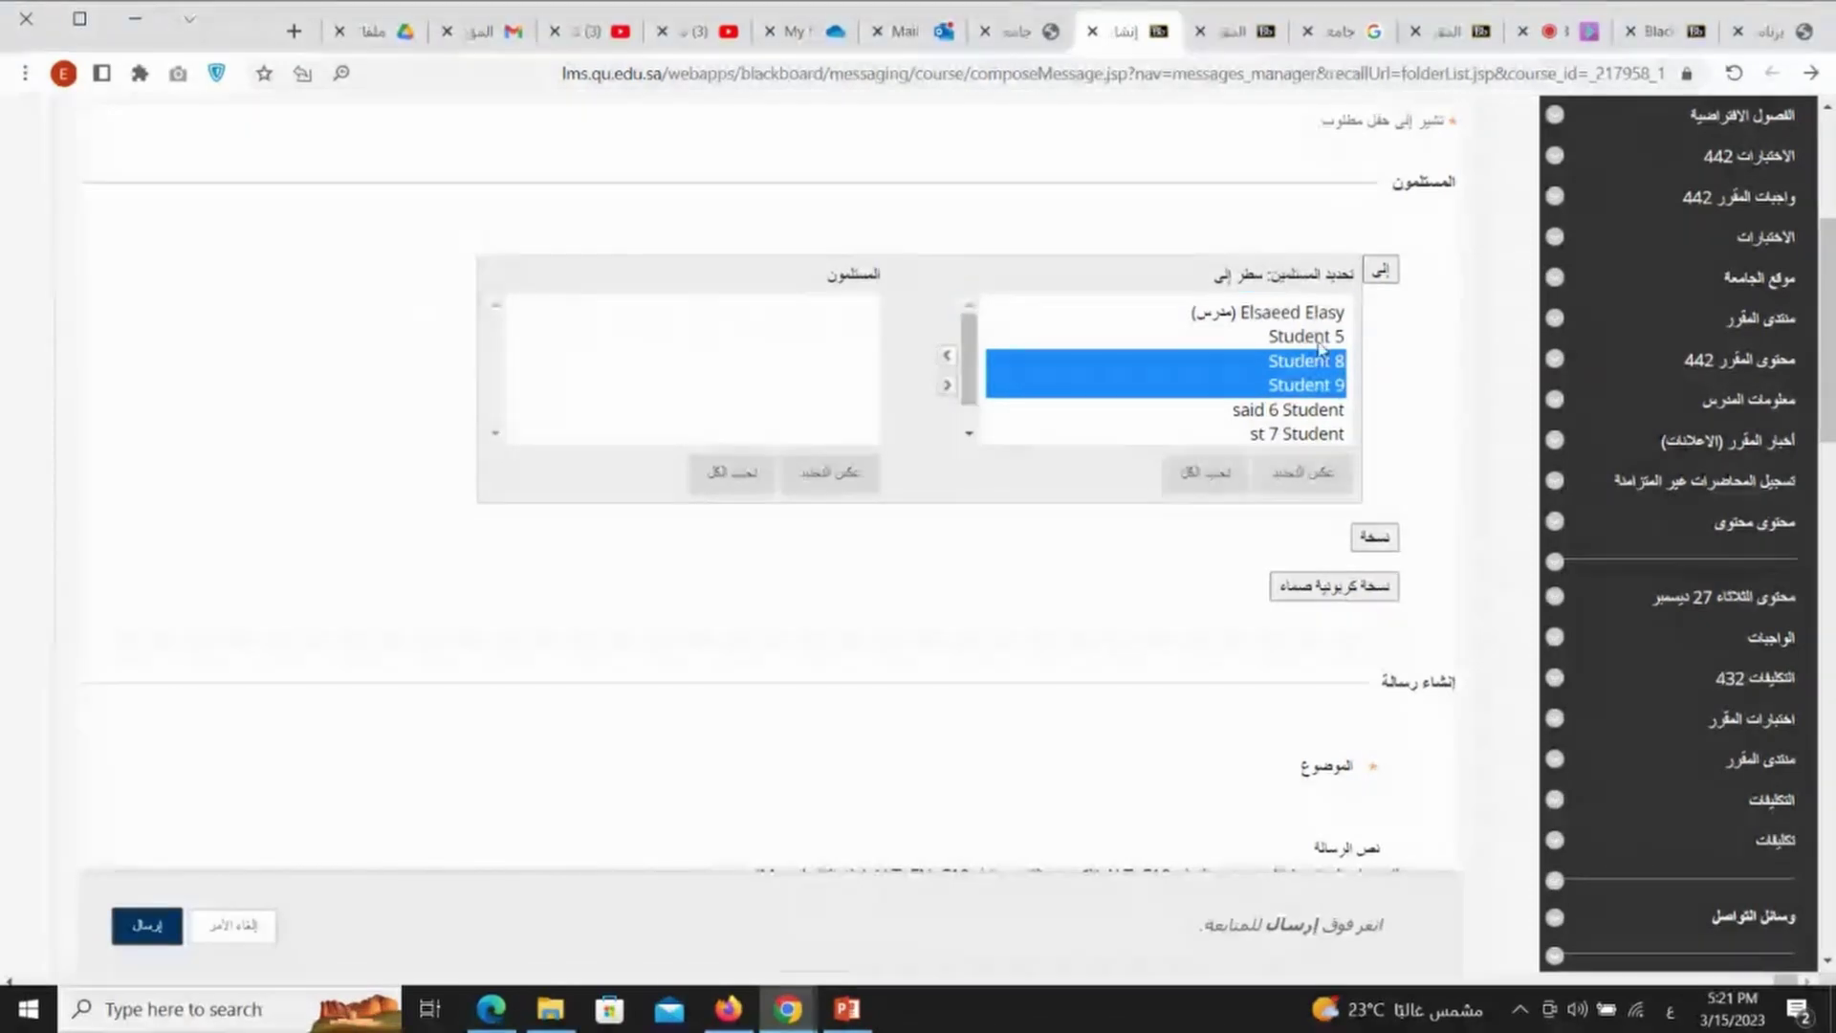
pyautogui.keyDown('ctrl'); pyautogui.click(1318, 337); pyautogui.keyUp('ctrl')
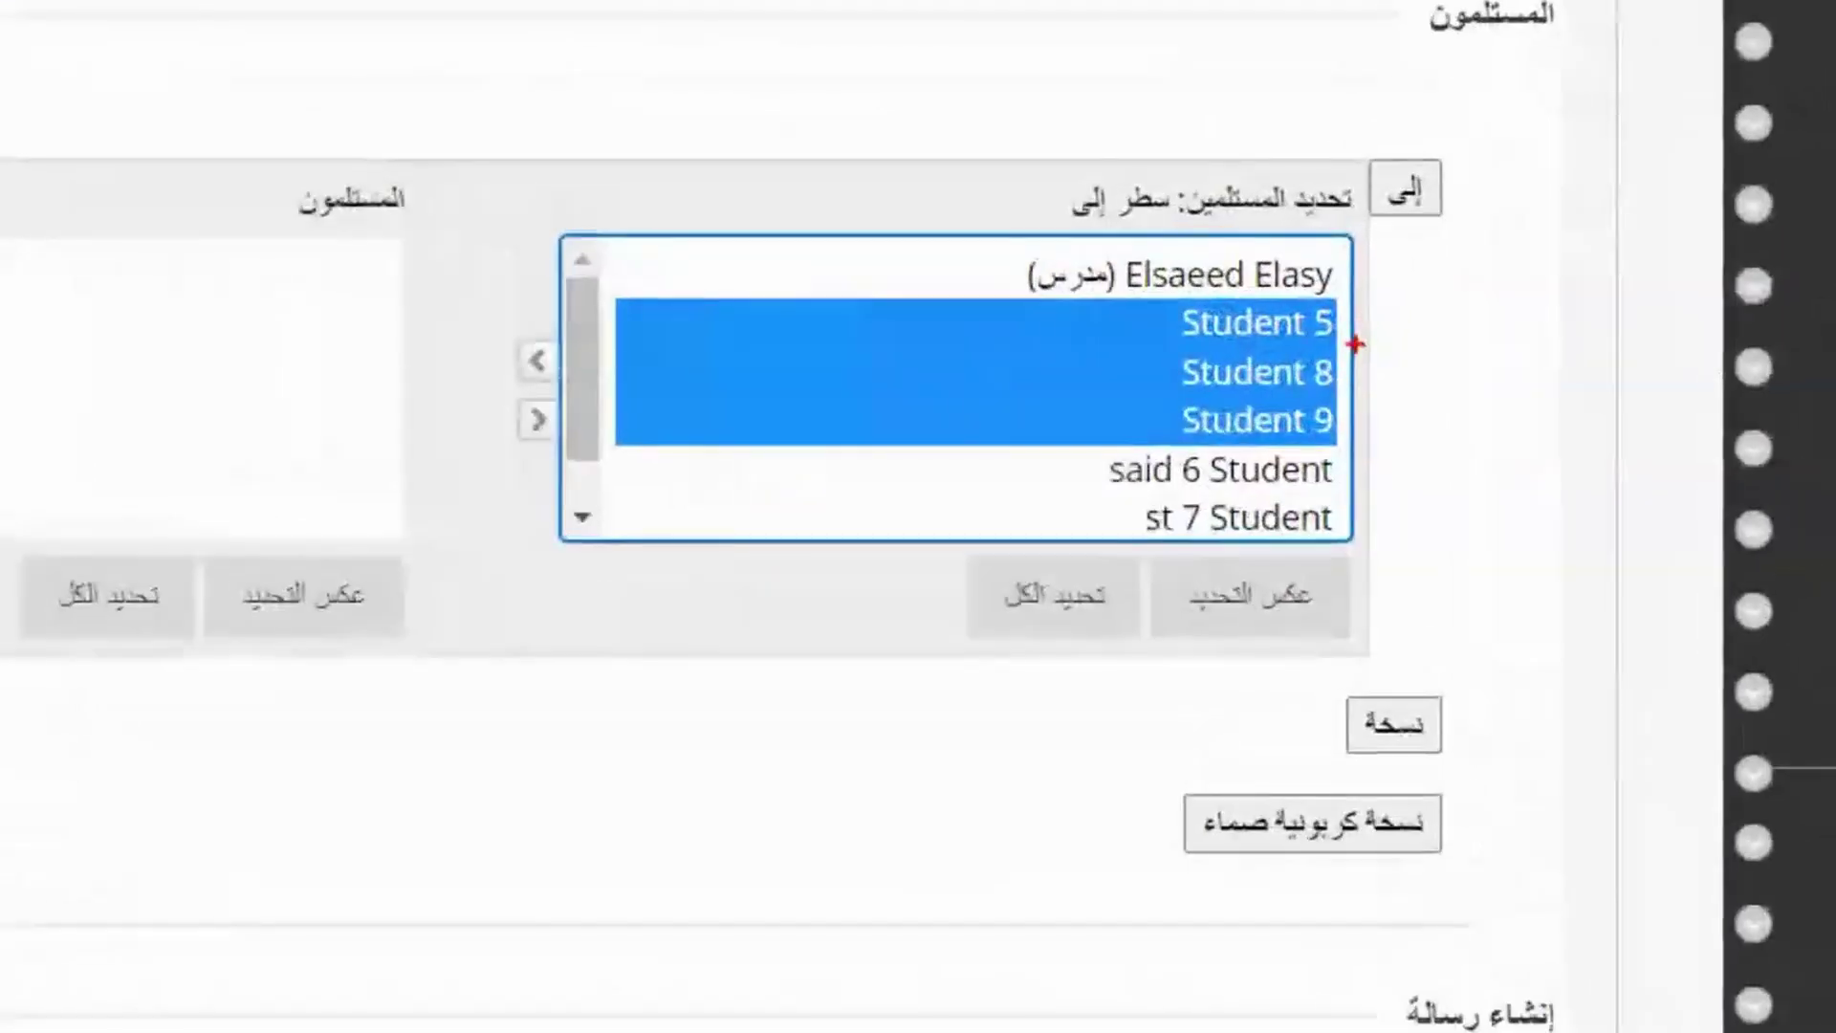
pyautogui.moveTo(1352, 326)
pyautogui.mouseDown()
pyautogui.moveTo(1330, 317)
pyautogui.moveTo(1227, 358)
pyautogui.mouseUp()
pyautogui.moveTo(1096, 367)
pyautogui.mouseDown()
pyautogui.moveTo(1344, 441)
pyautogui.moveTo(1397, 325)
pyautogui.mouseUp()
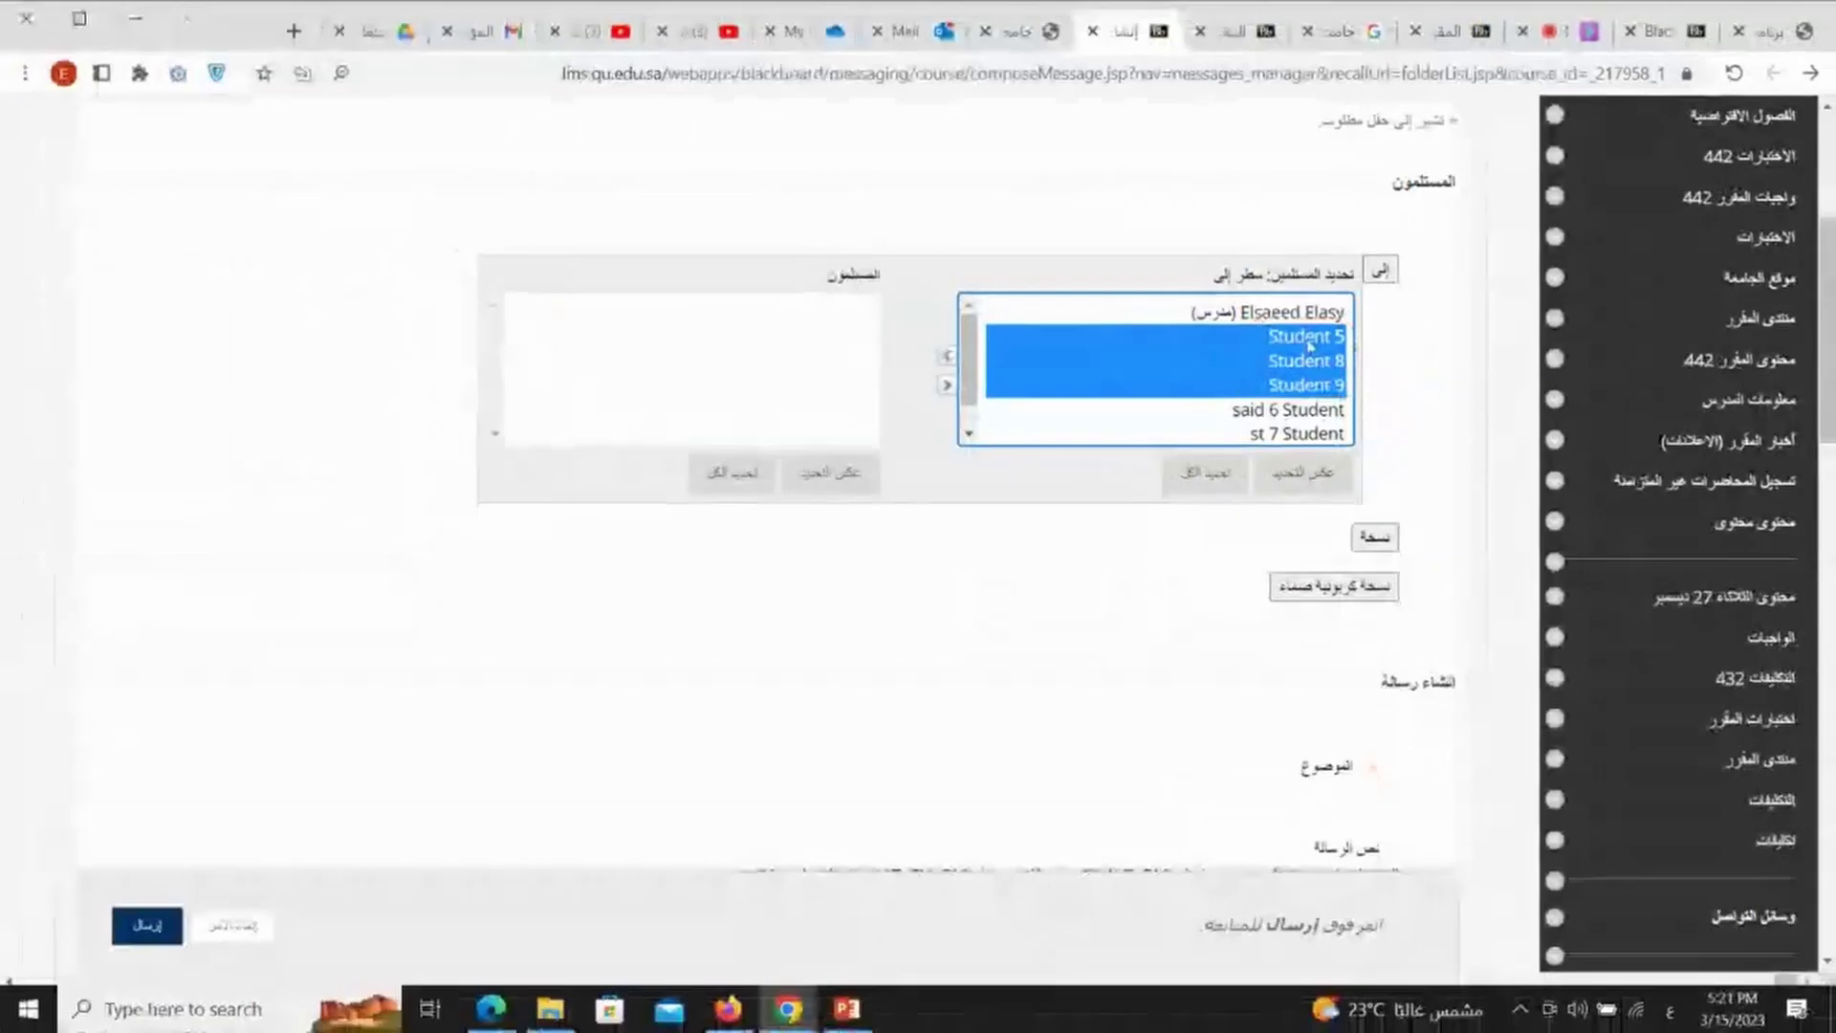
# Select only Student 5, Student 8 and Student 9 together in the To line's list of available recipients.
pyautogui.click(1309, 343)
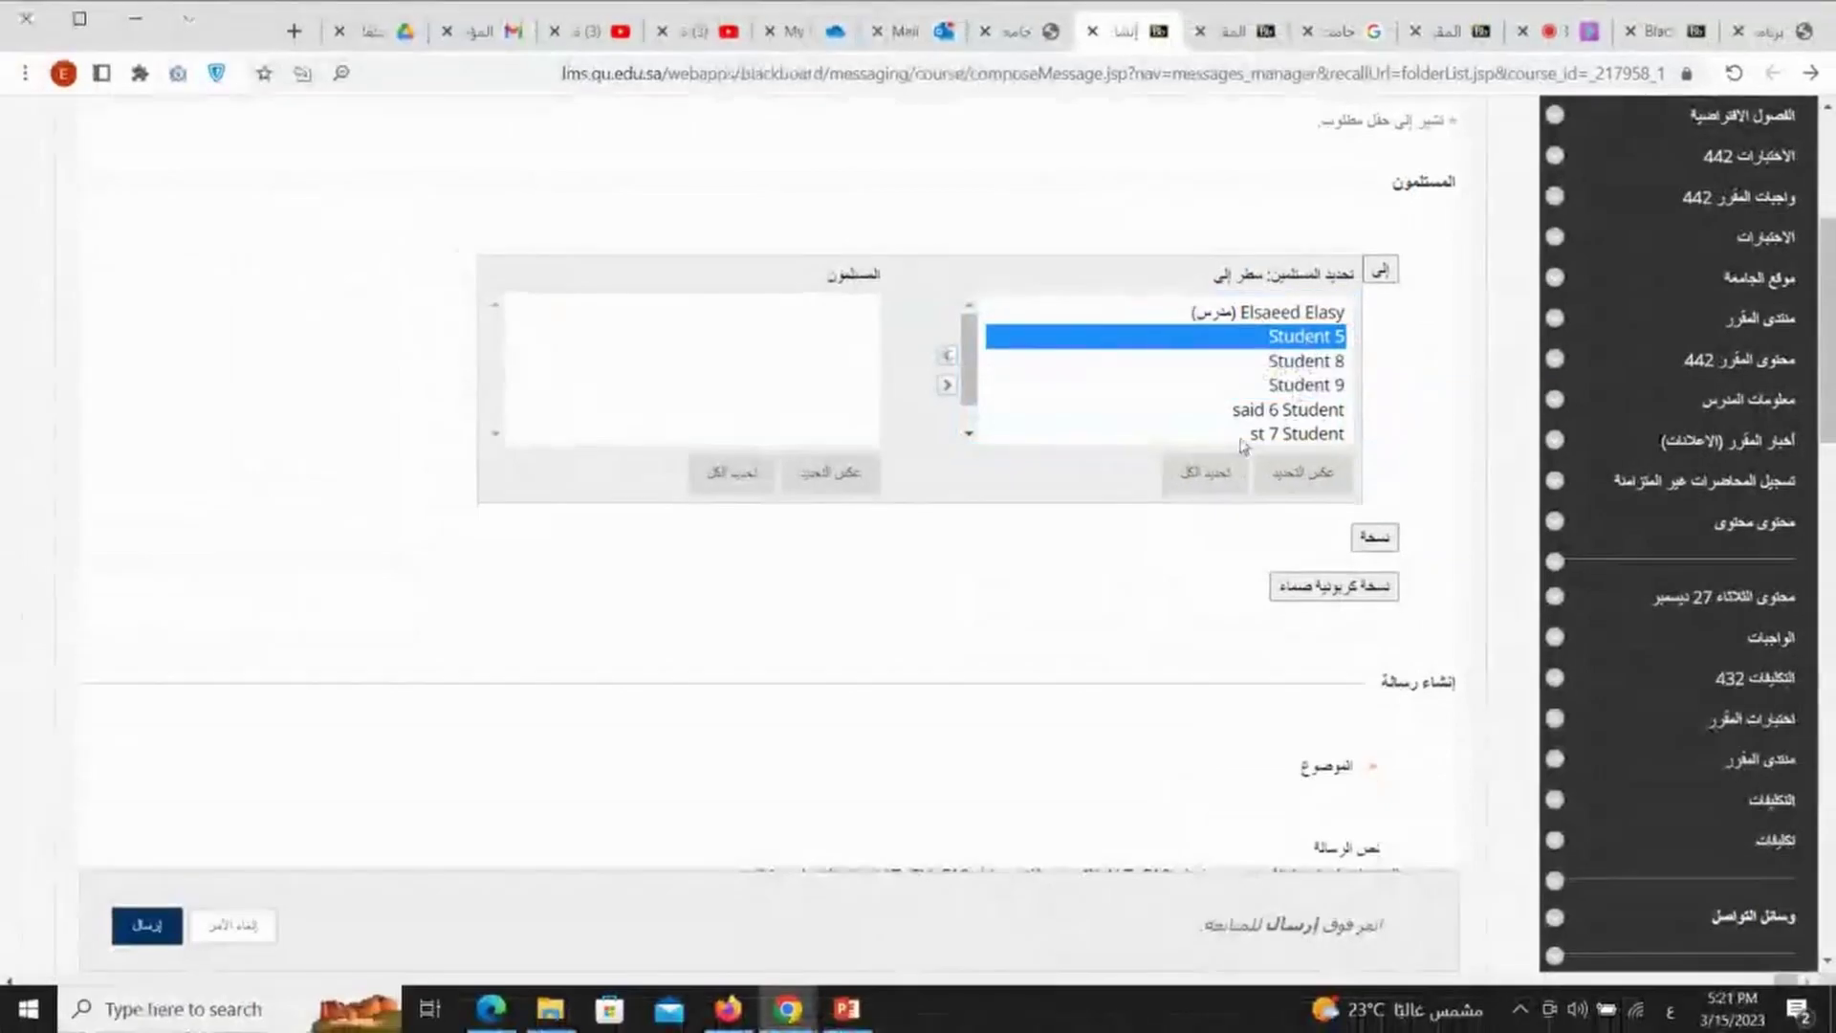
pyautogui.click(1210, 473)
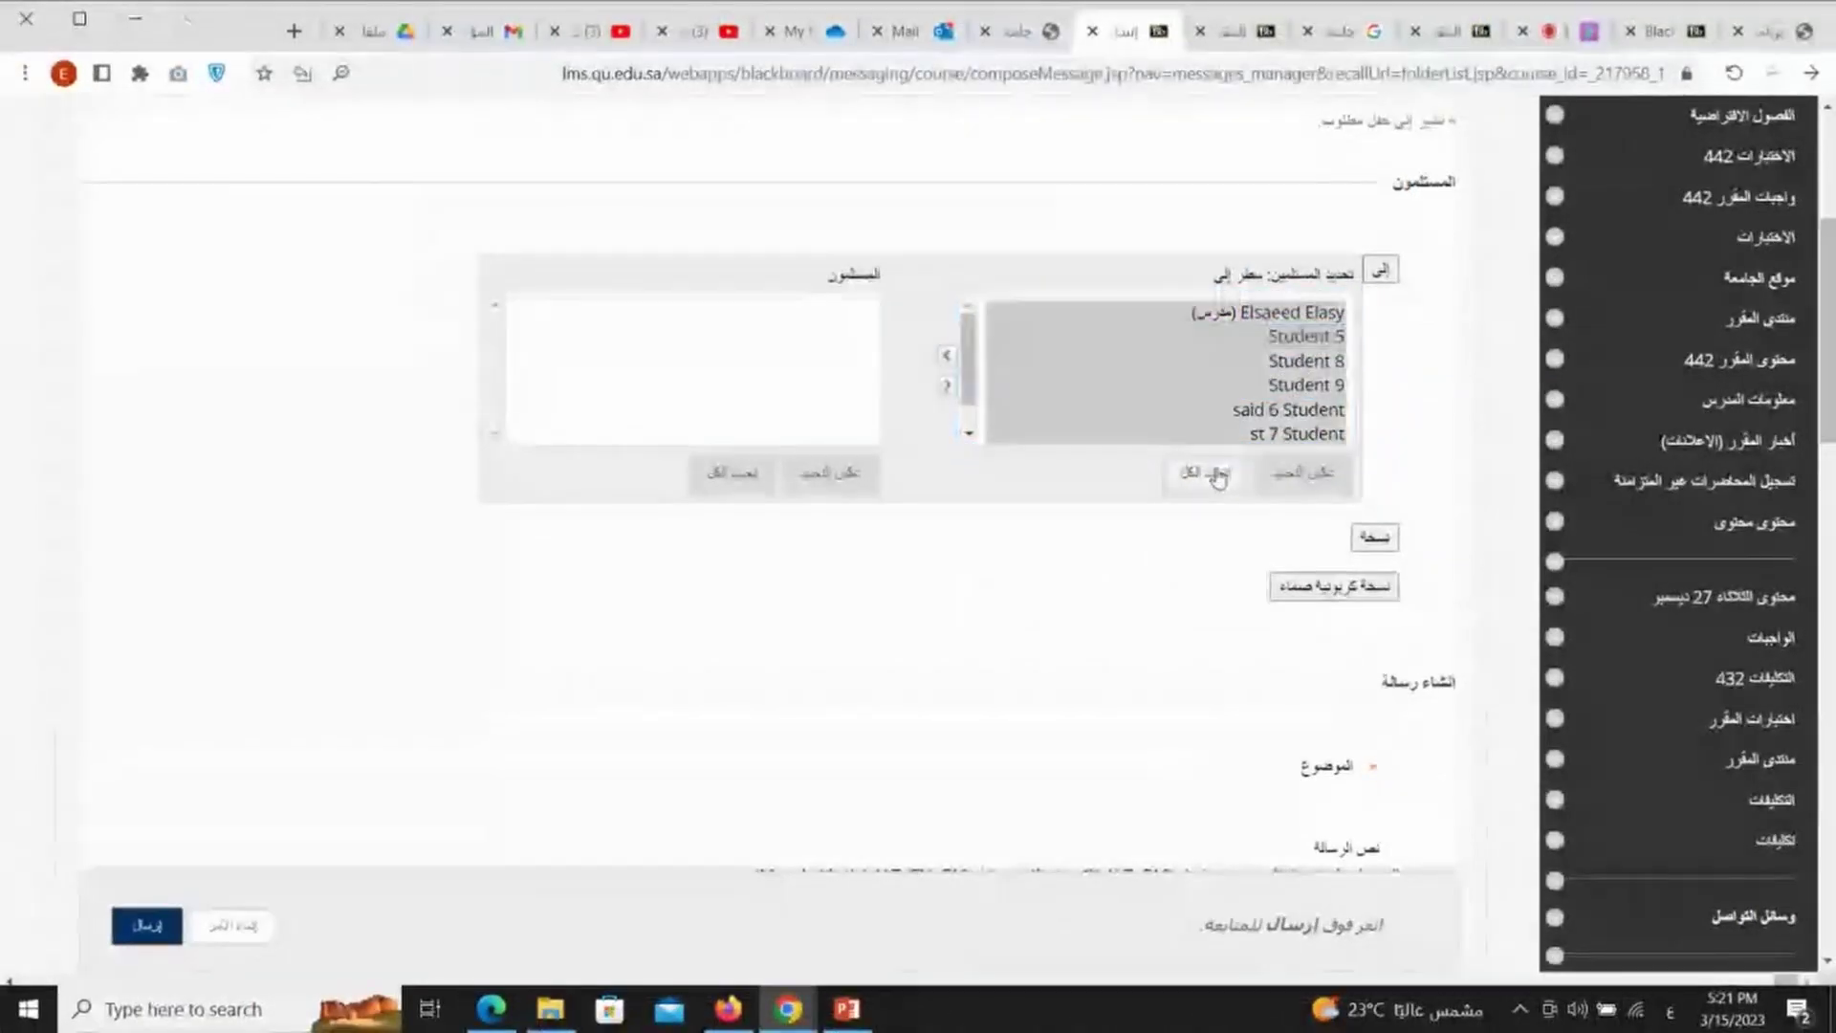
pyautogui.click(1290, 360)
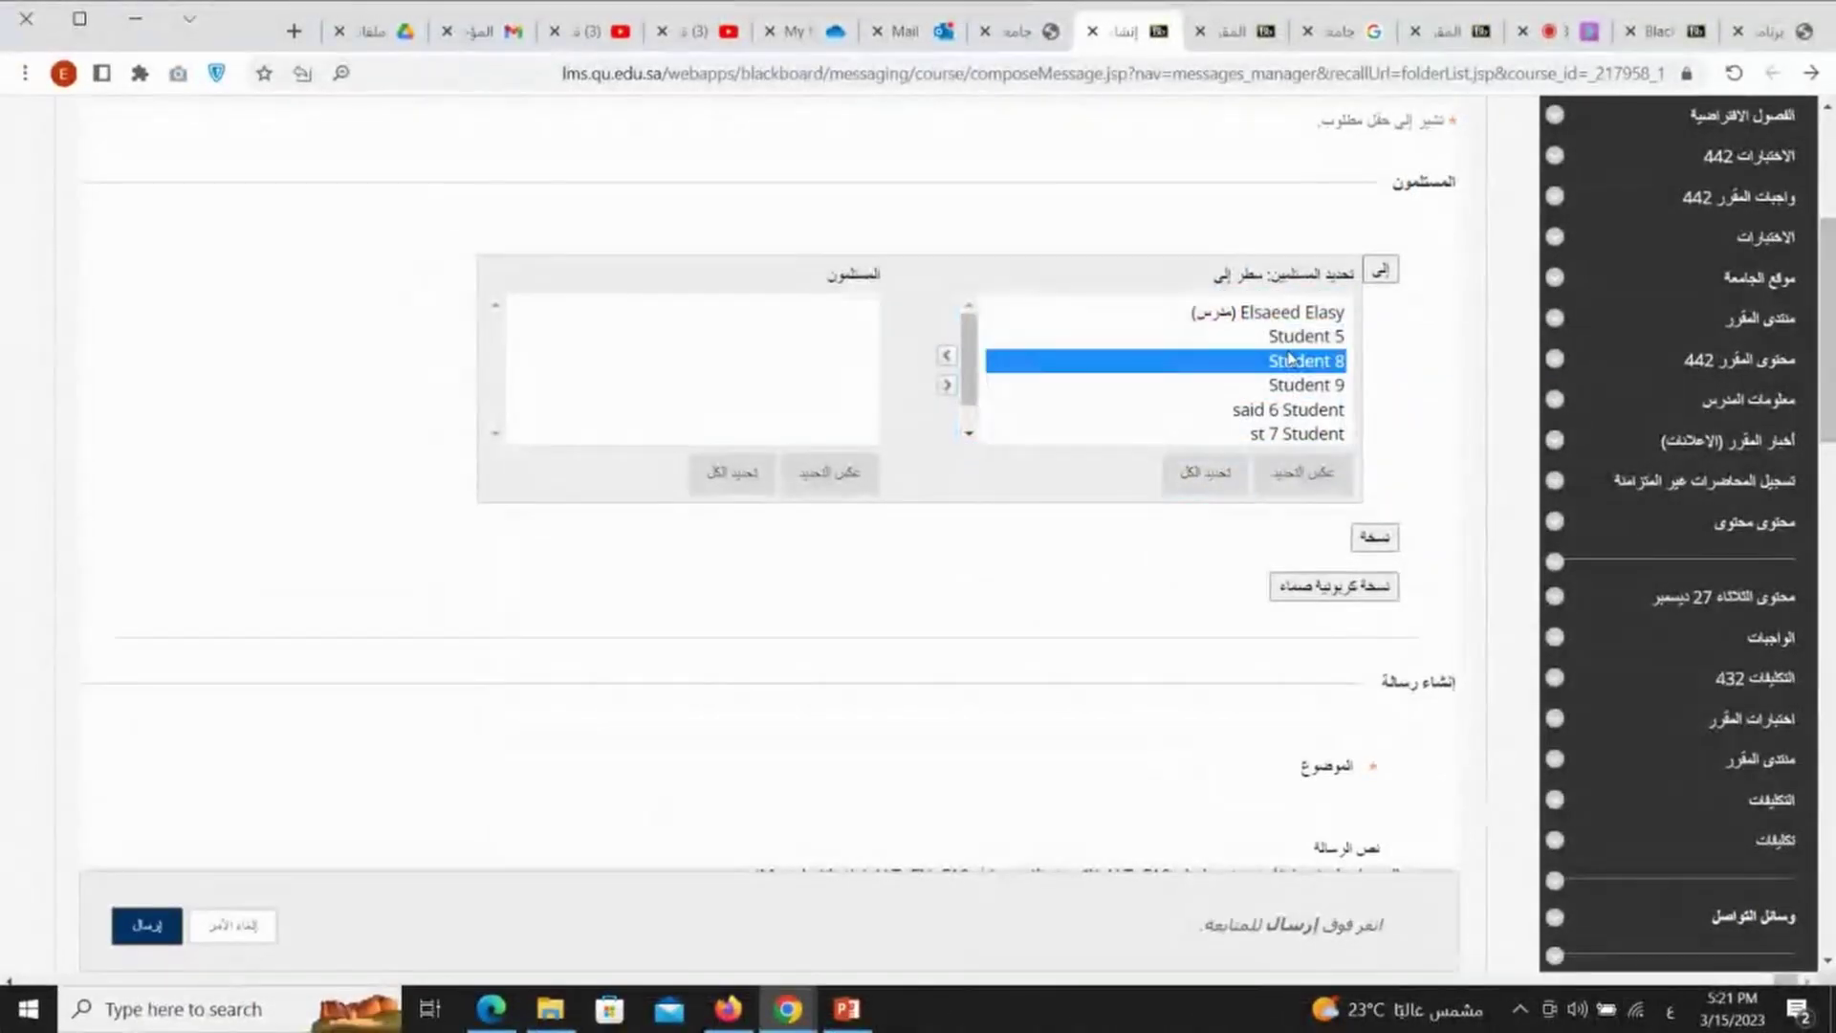
pyautogui.keyDown('ctrl'); pyautogui.click(1303, 337); pyautogui.keyUp('ctrl')
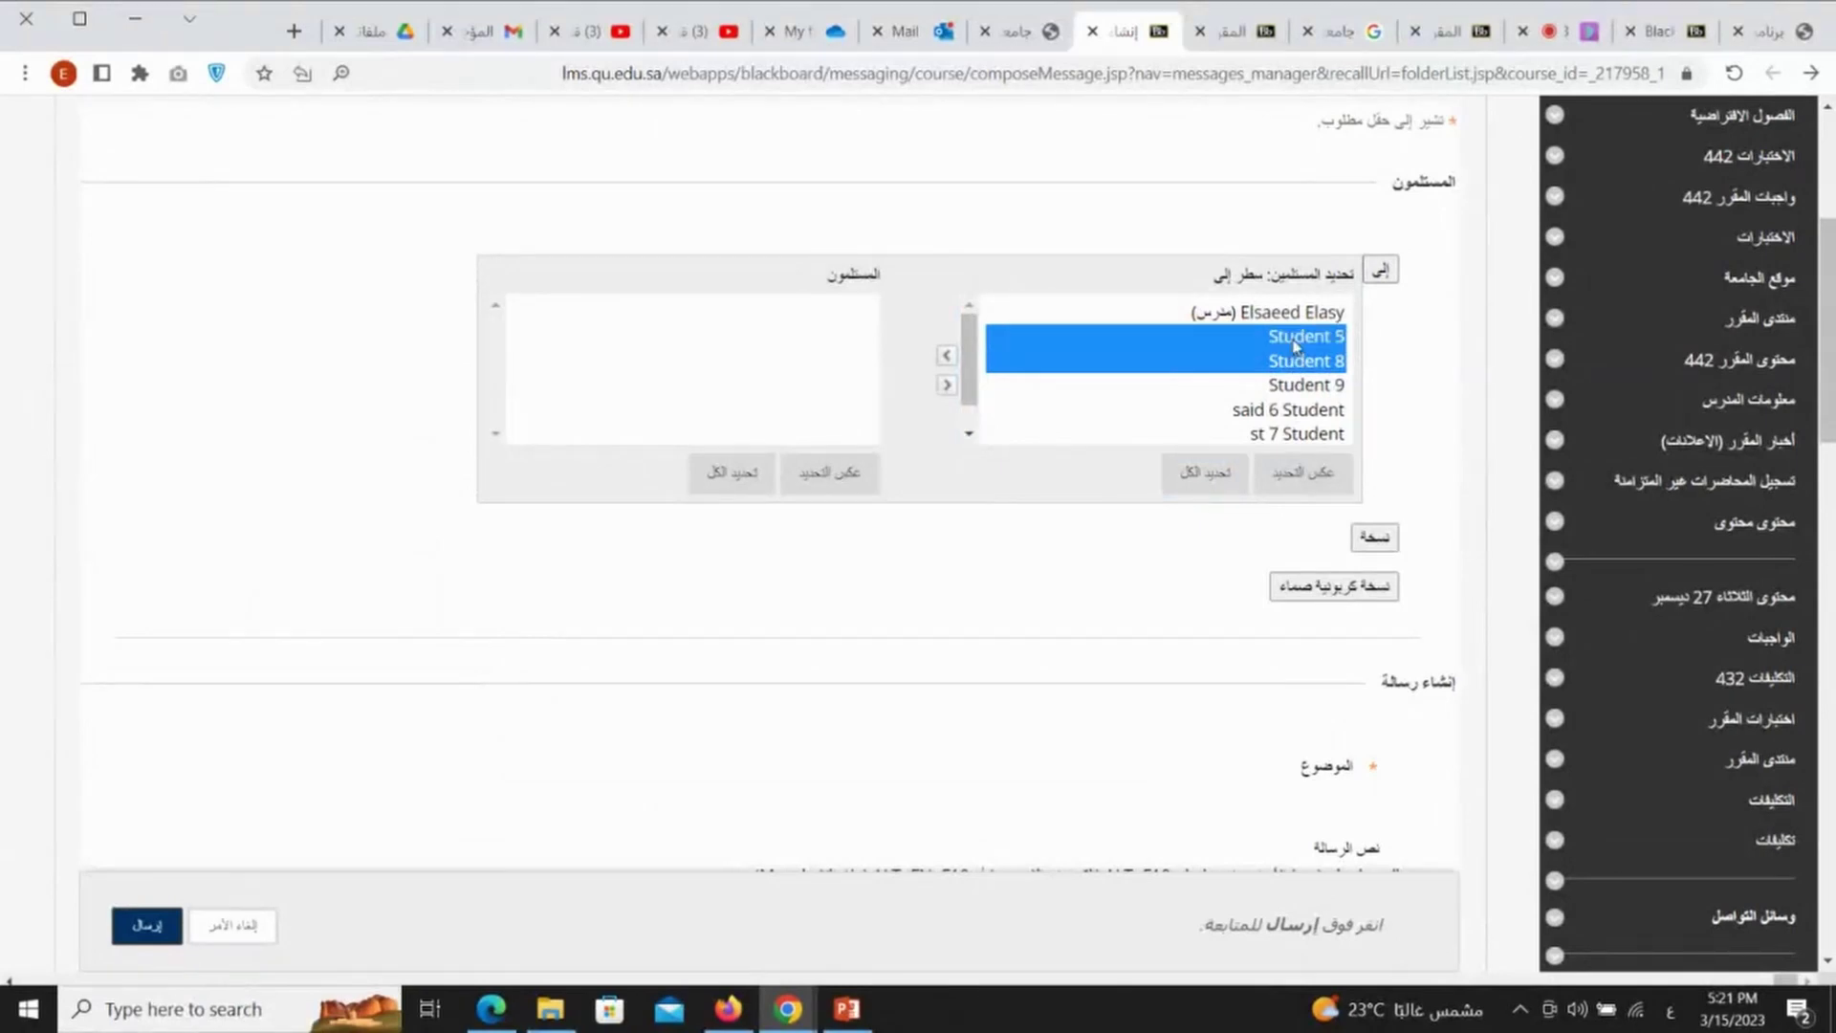
pyautogui.keyDown('ctrl'); pyautogui.click(1298, 387); pyautogui.keyUp('ctrl')
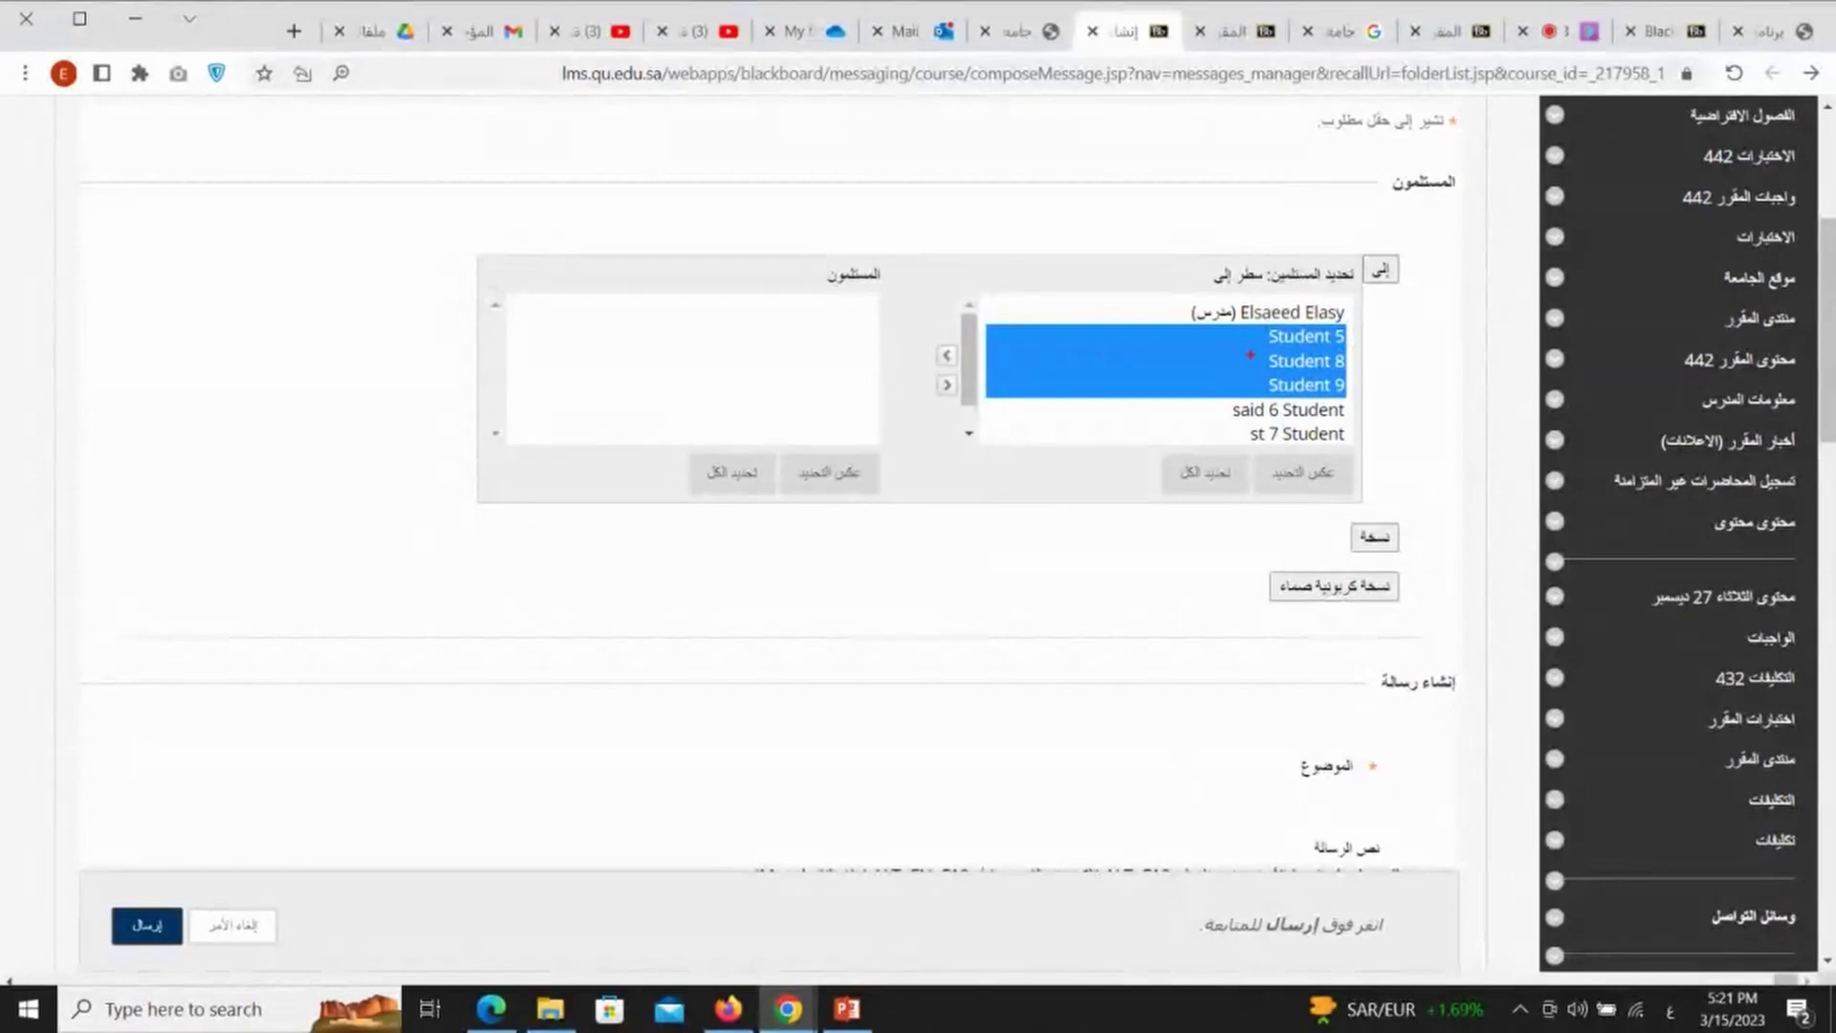
pyautogui.moveTo(1349, 324)
pyautogui.mouseDown()
pyautogui.moveTo(1255, 384)
pyautogui.moveTo(1378, 354)
pyautogui.mouseUp()
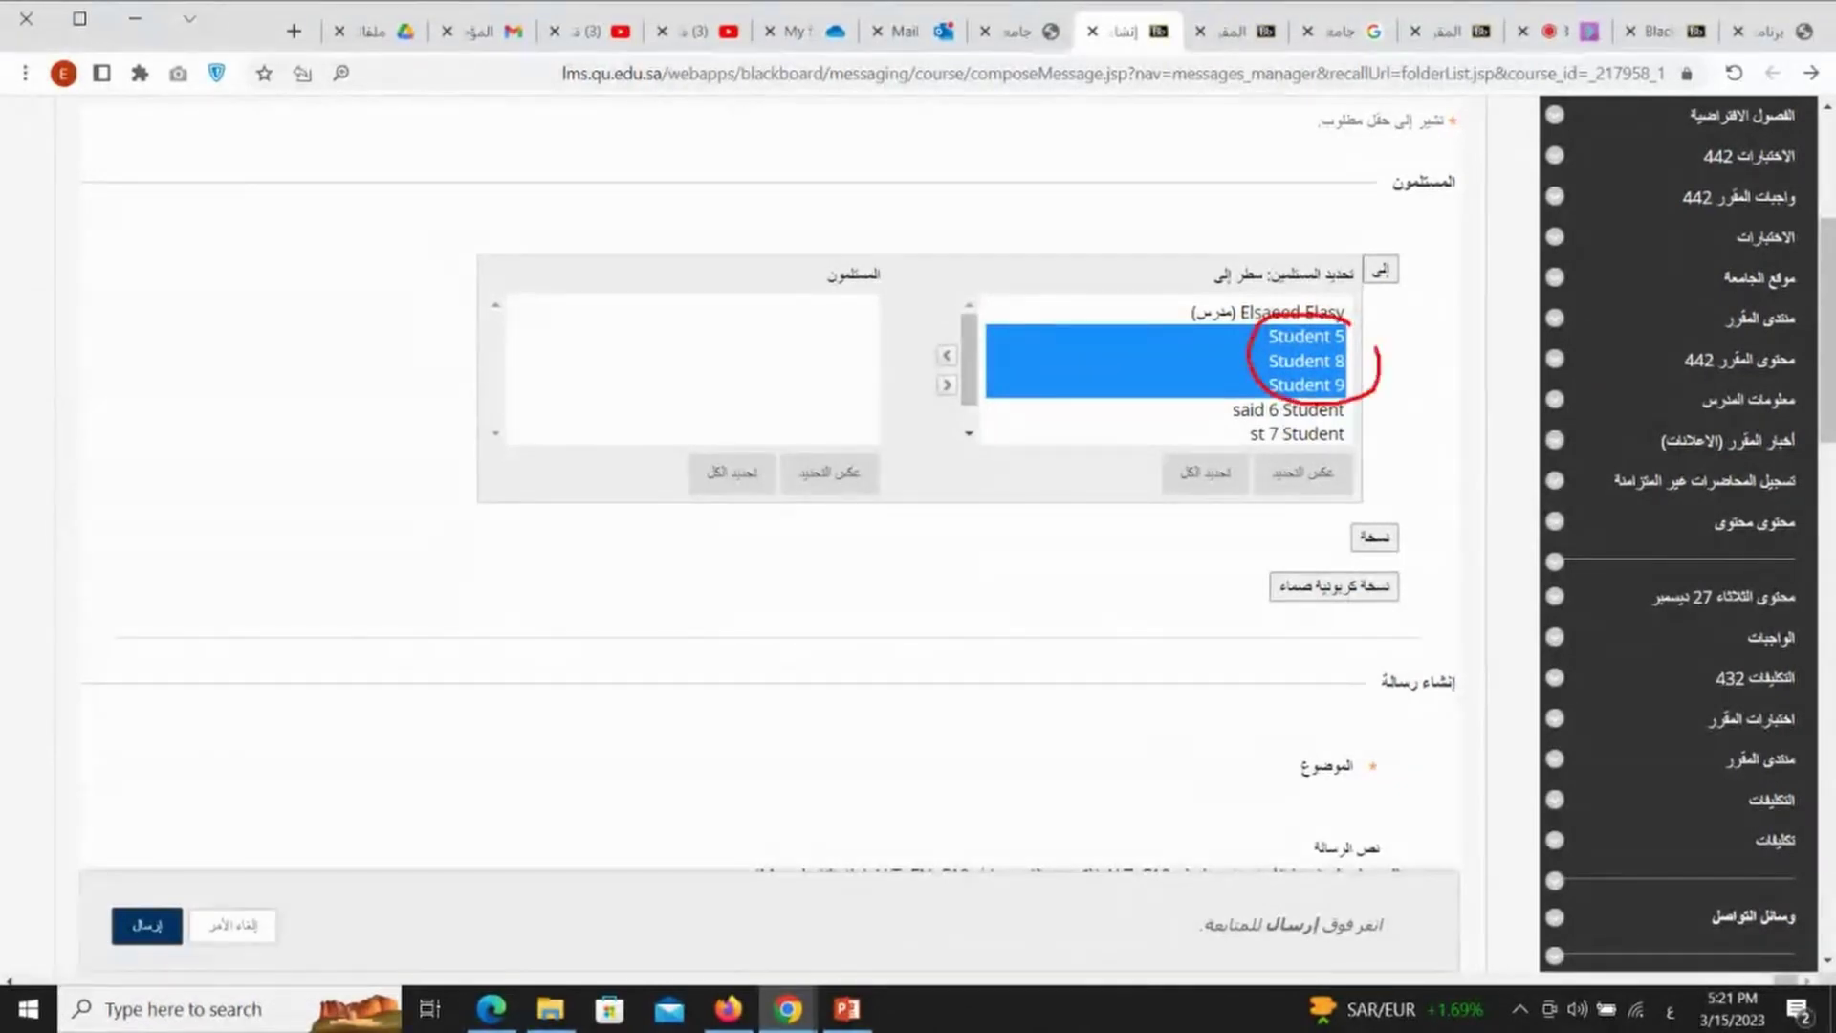
pyautogui.moveTo(1178, 347)
pyautogui.mouseDown()
pyautogui.moveTo(780, 354)
pyautogui.moveTo(766, 385)
pyautogui.mouseUp()
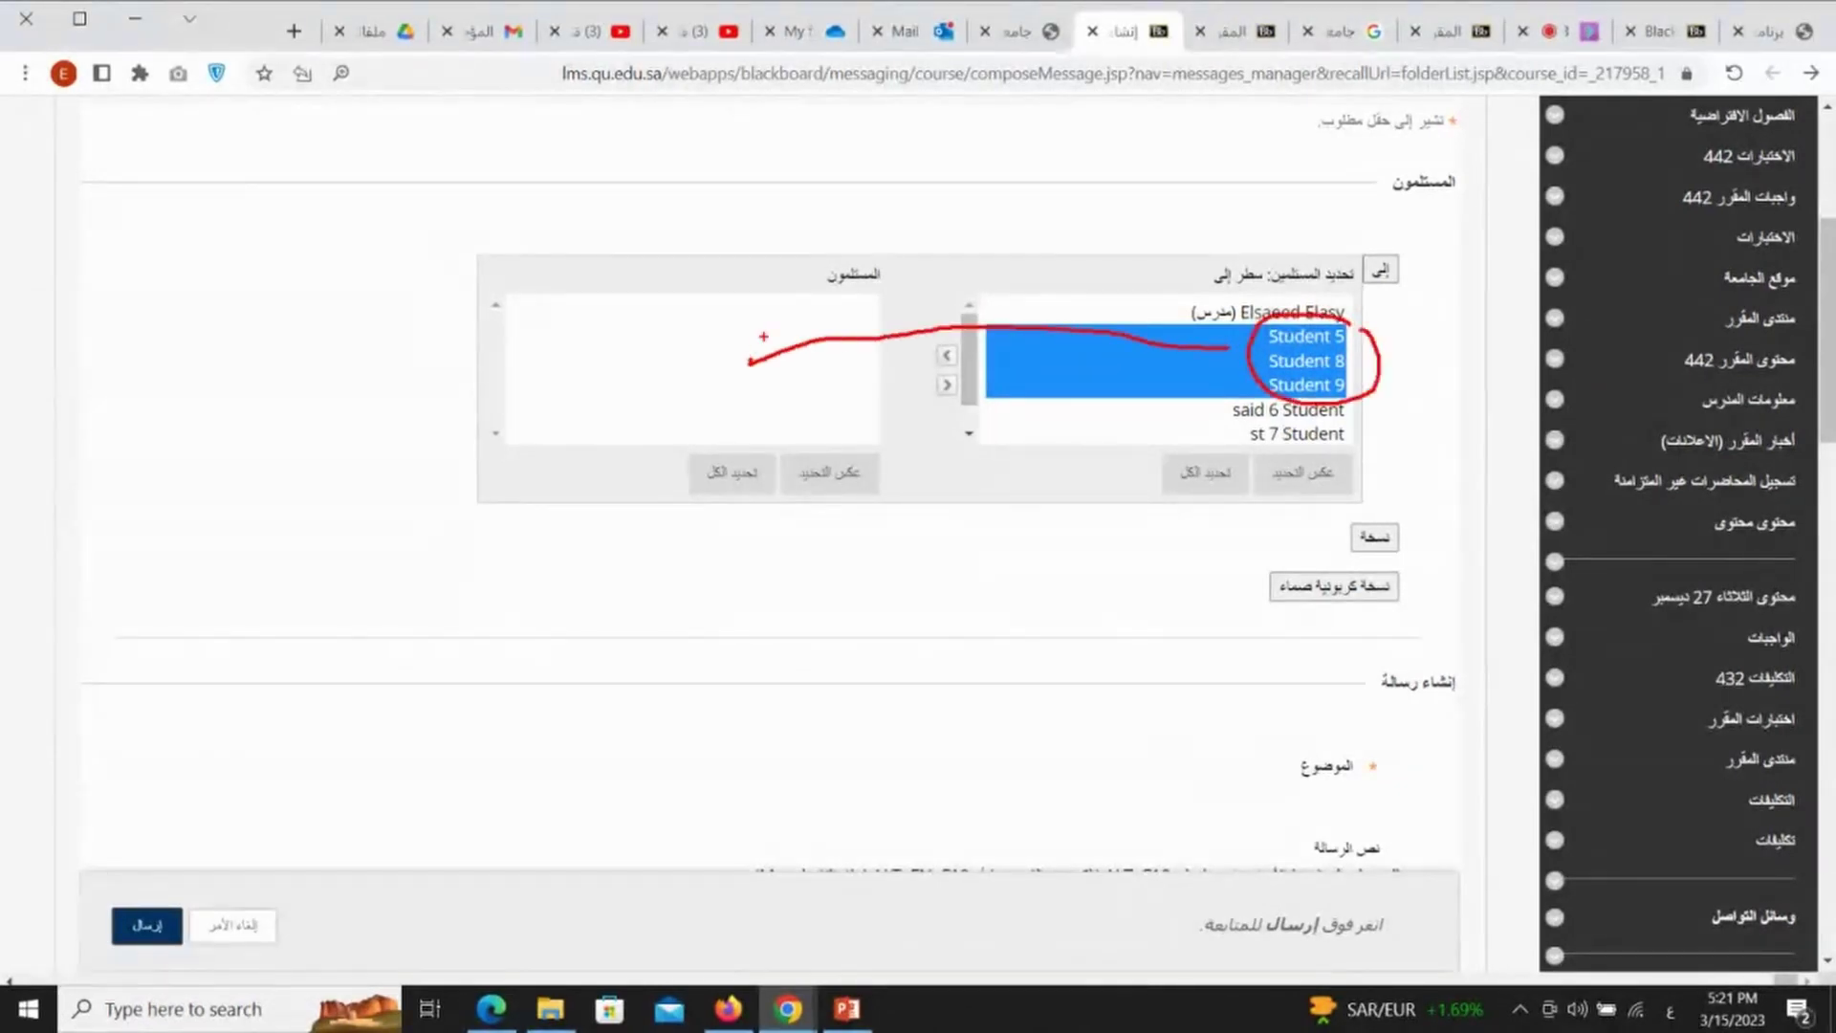
pyautogui.moveTo(893, 252)
pyautogui.mouseDown()
pyautogui.moveTo(815, 316)
pyautogui.moveTo(907, 262)
pyautogui.mouseUp()
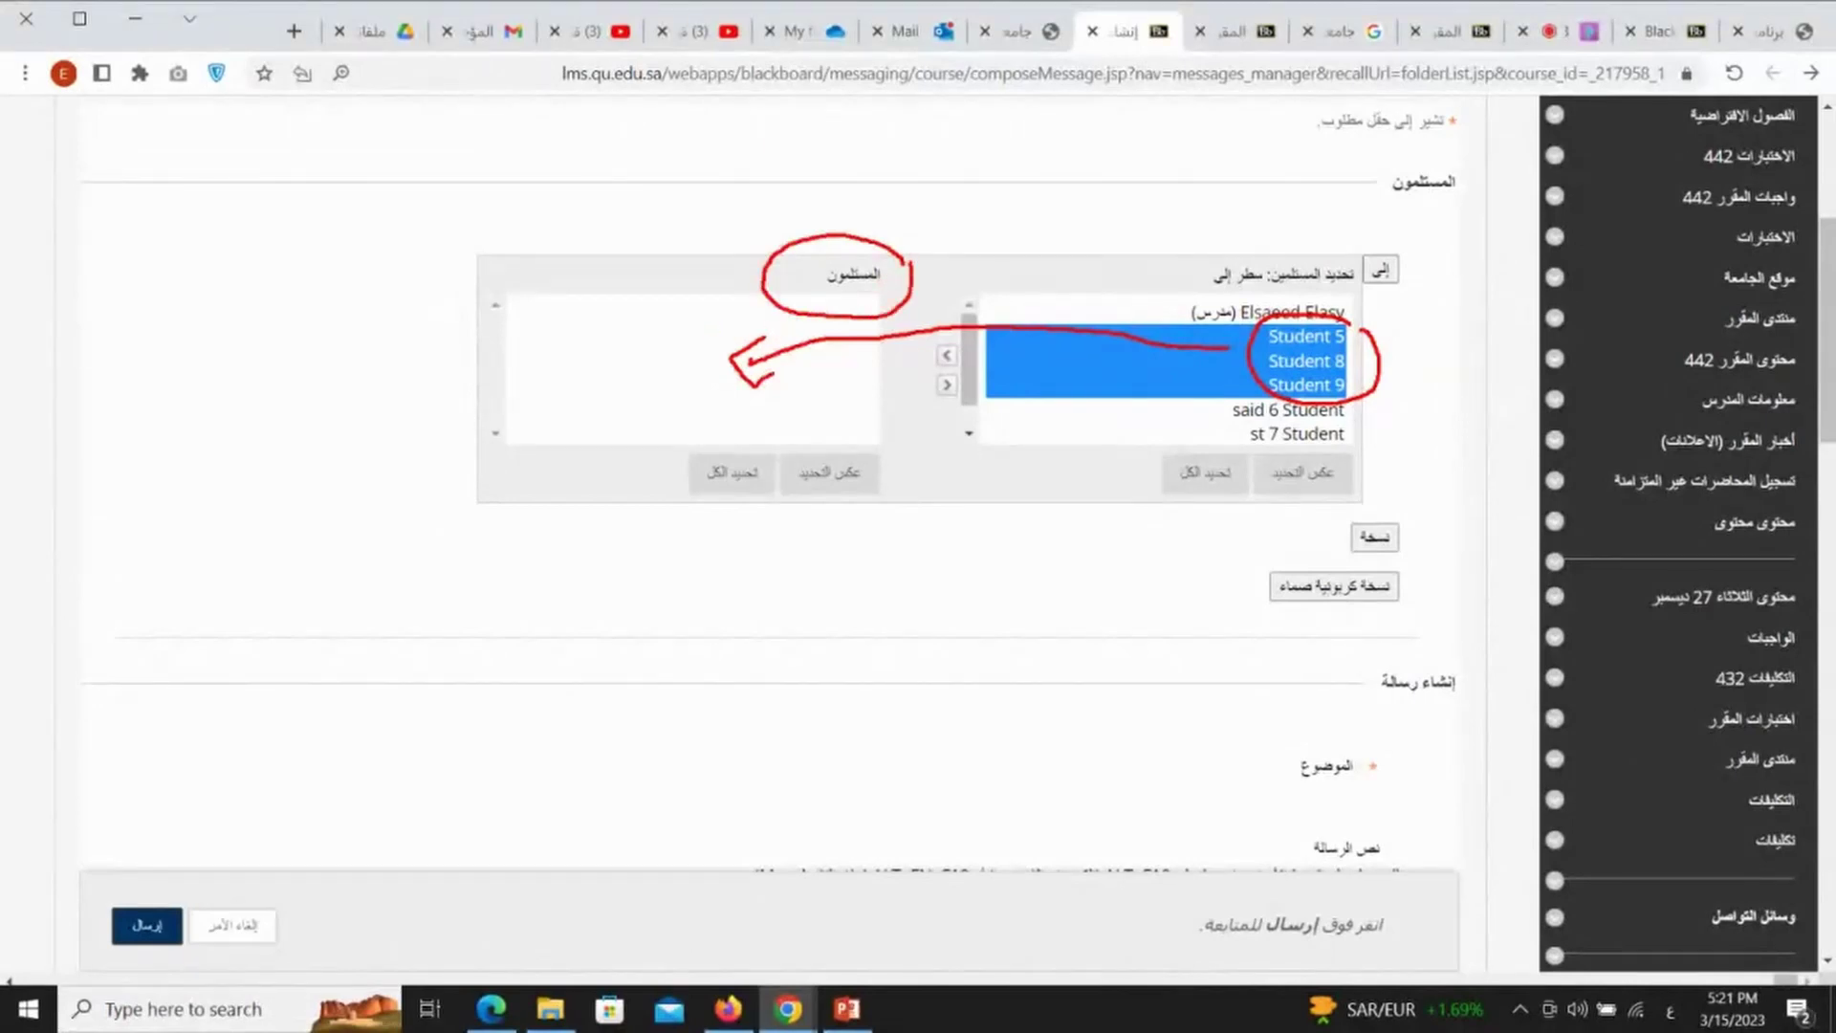
pyautogui.moveTo(703, 282); pyautogui.dragTo(565, 409)
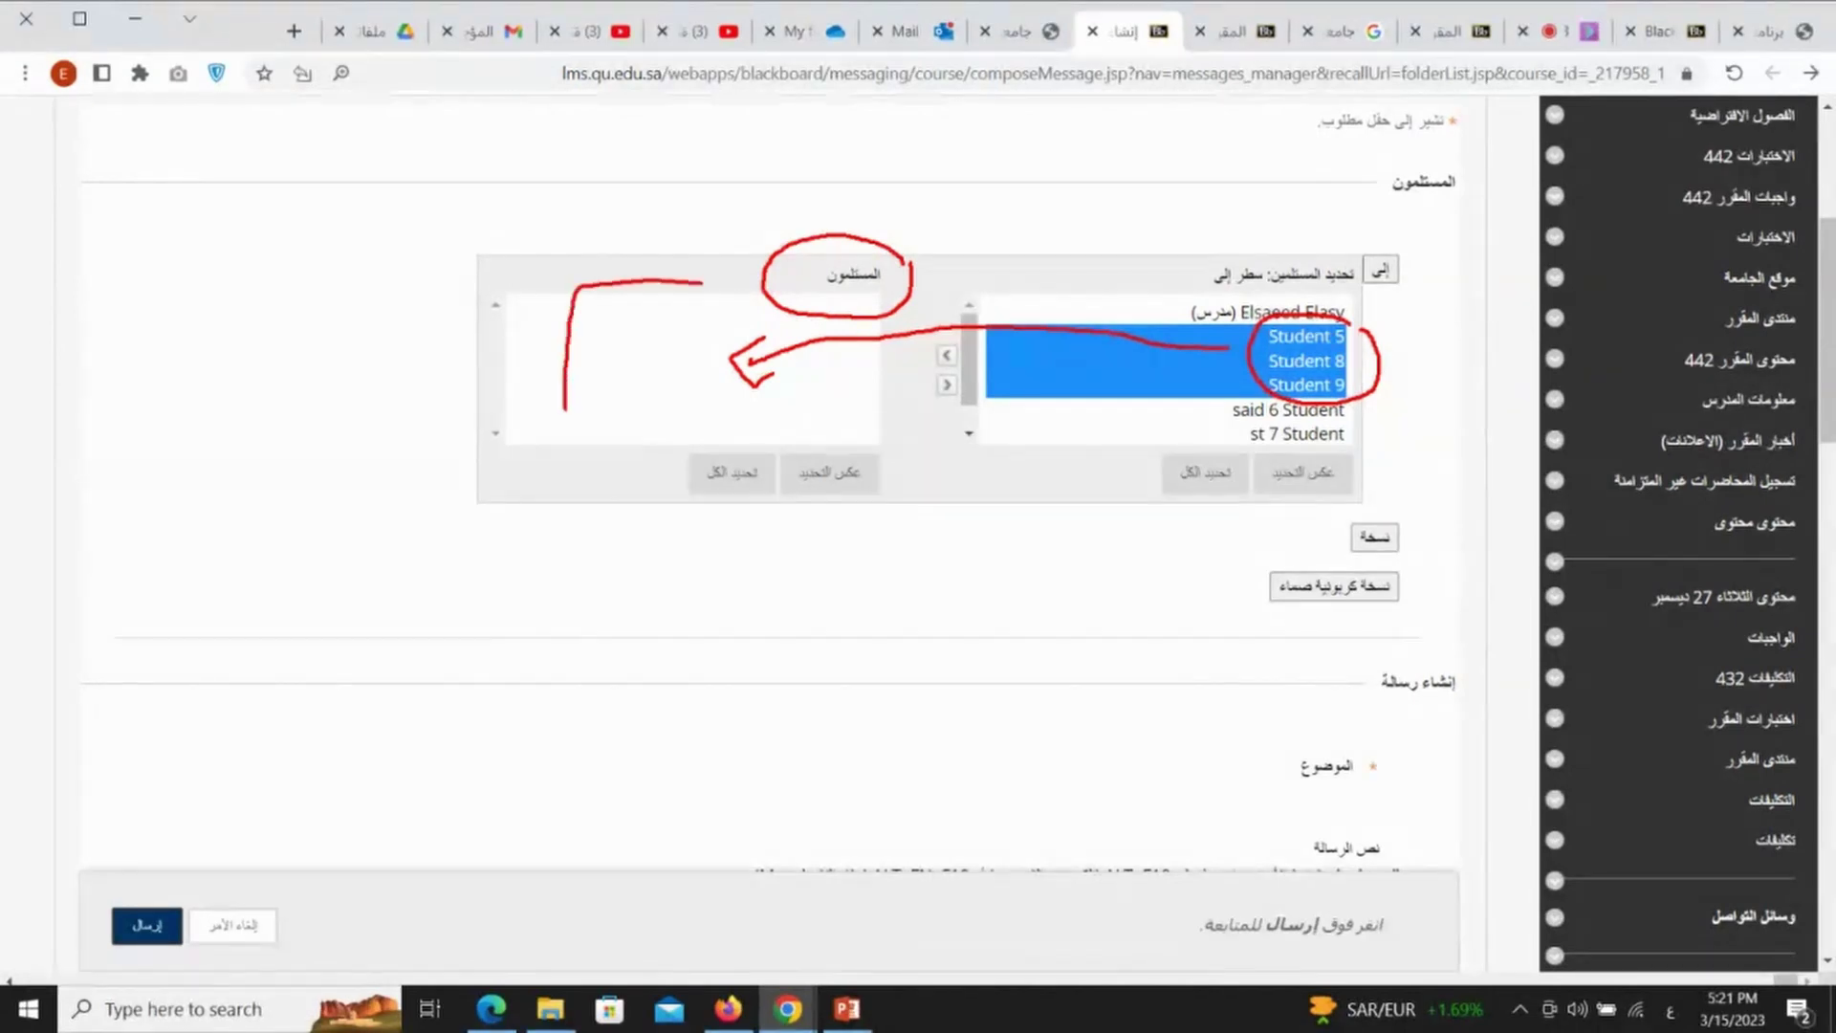
pyautogui.moveTo(703, 299)
pyautogui.mouseDown()
pyautogui.moveTo(689, 421)
pyautogui.moveTo(561, 423)
pyautogui.mouseUp()
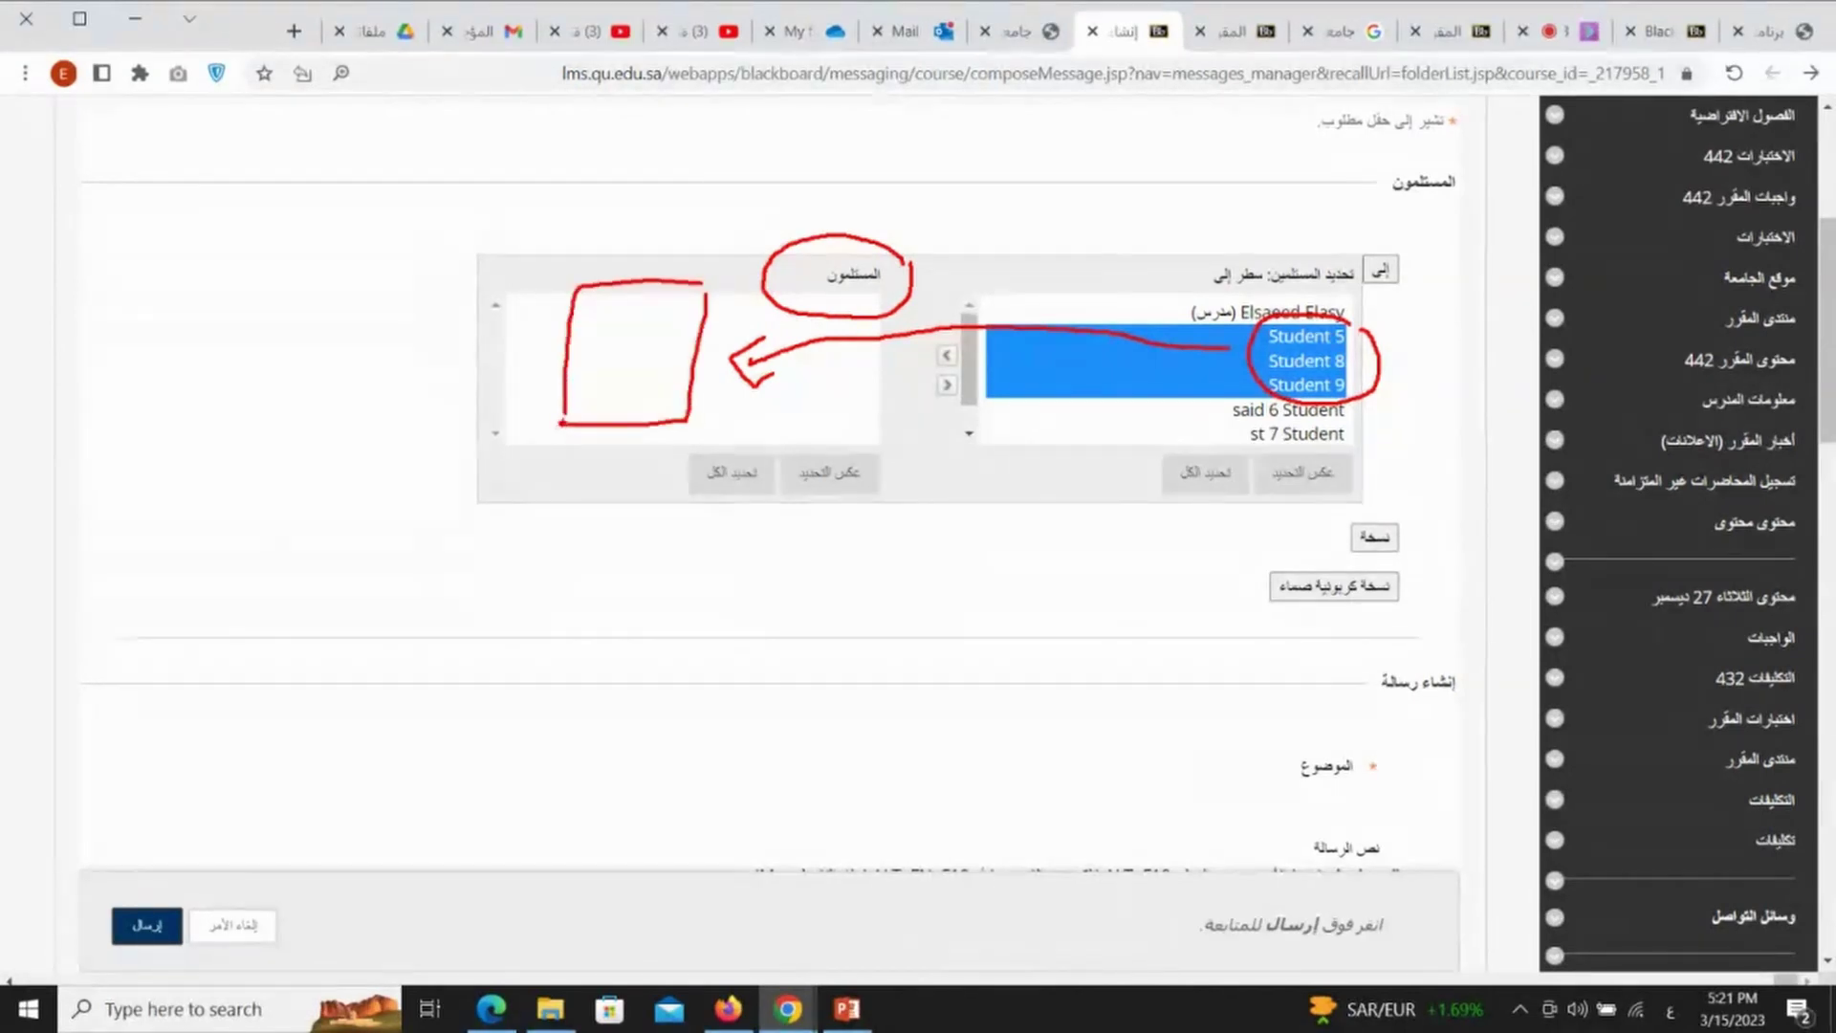
pyautogui.moveTo(592, 484)
pyautogui.mouseDown()
pyautogui.moveTo(593, 388)
pyautogui.moveTo(639, 392)
pyautogui.mouseUp()
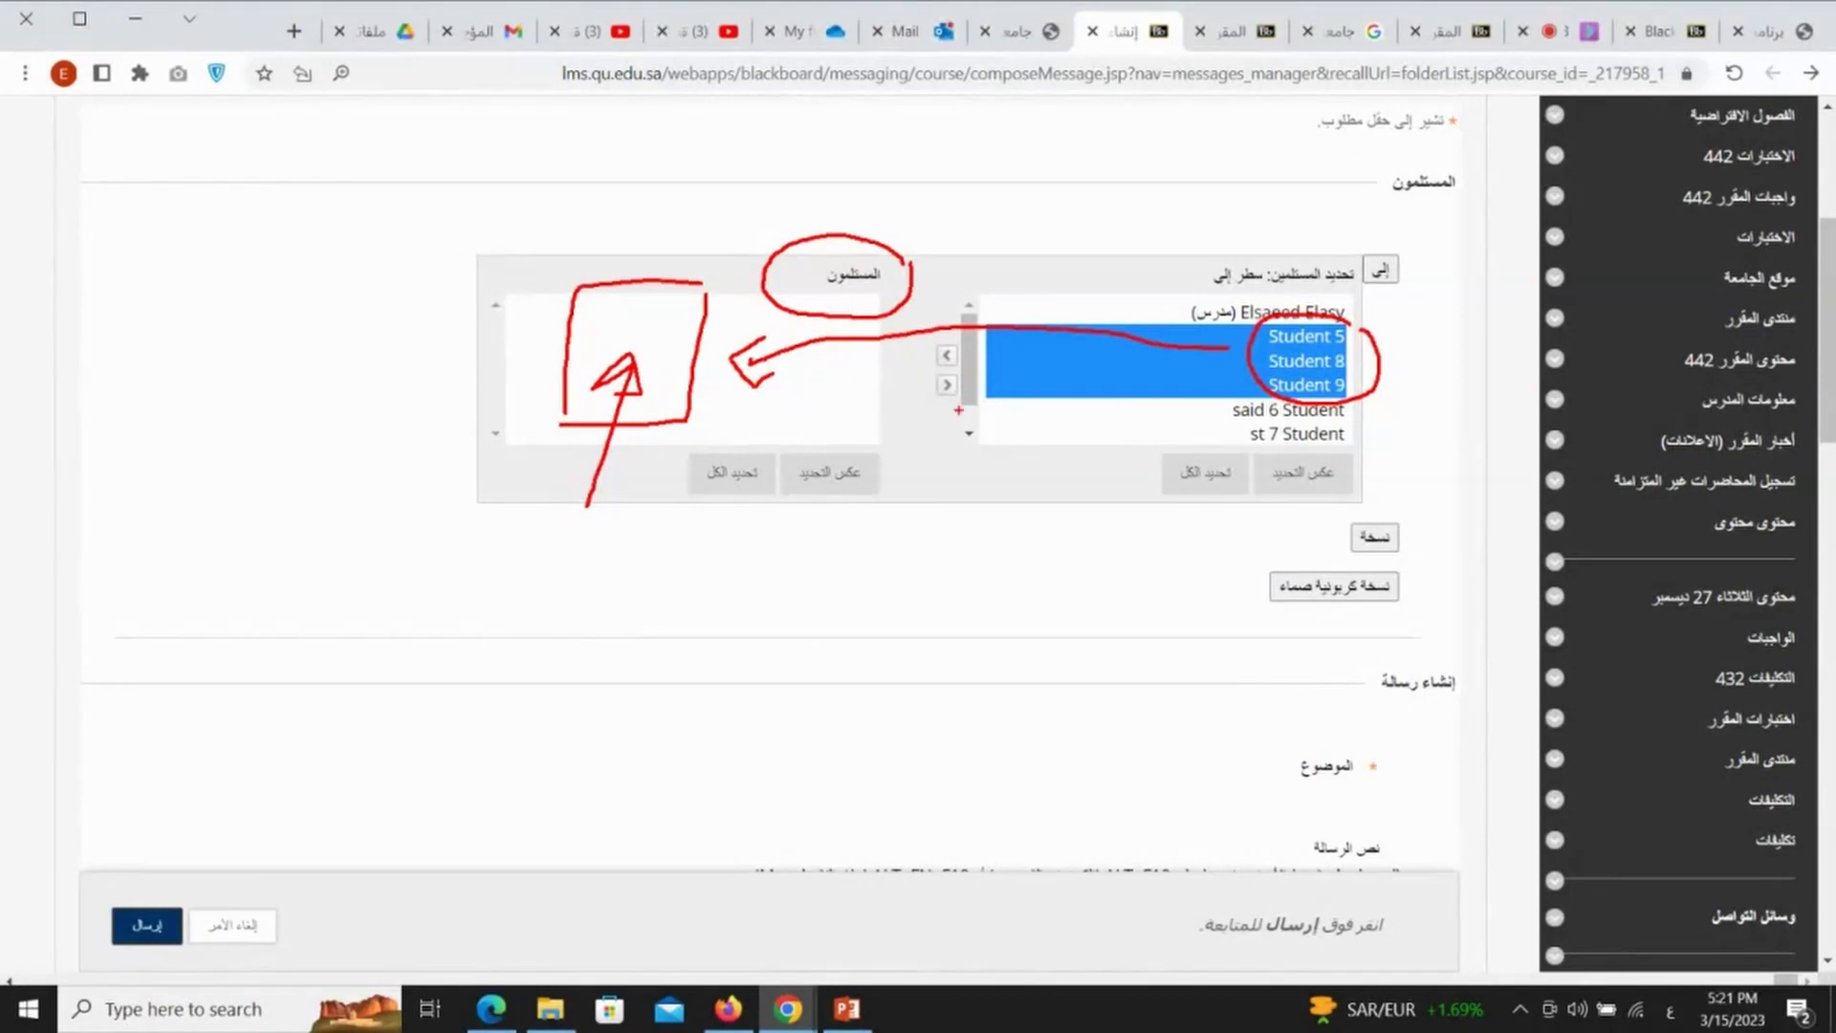
pyautogui.press('Escape')
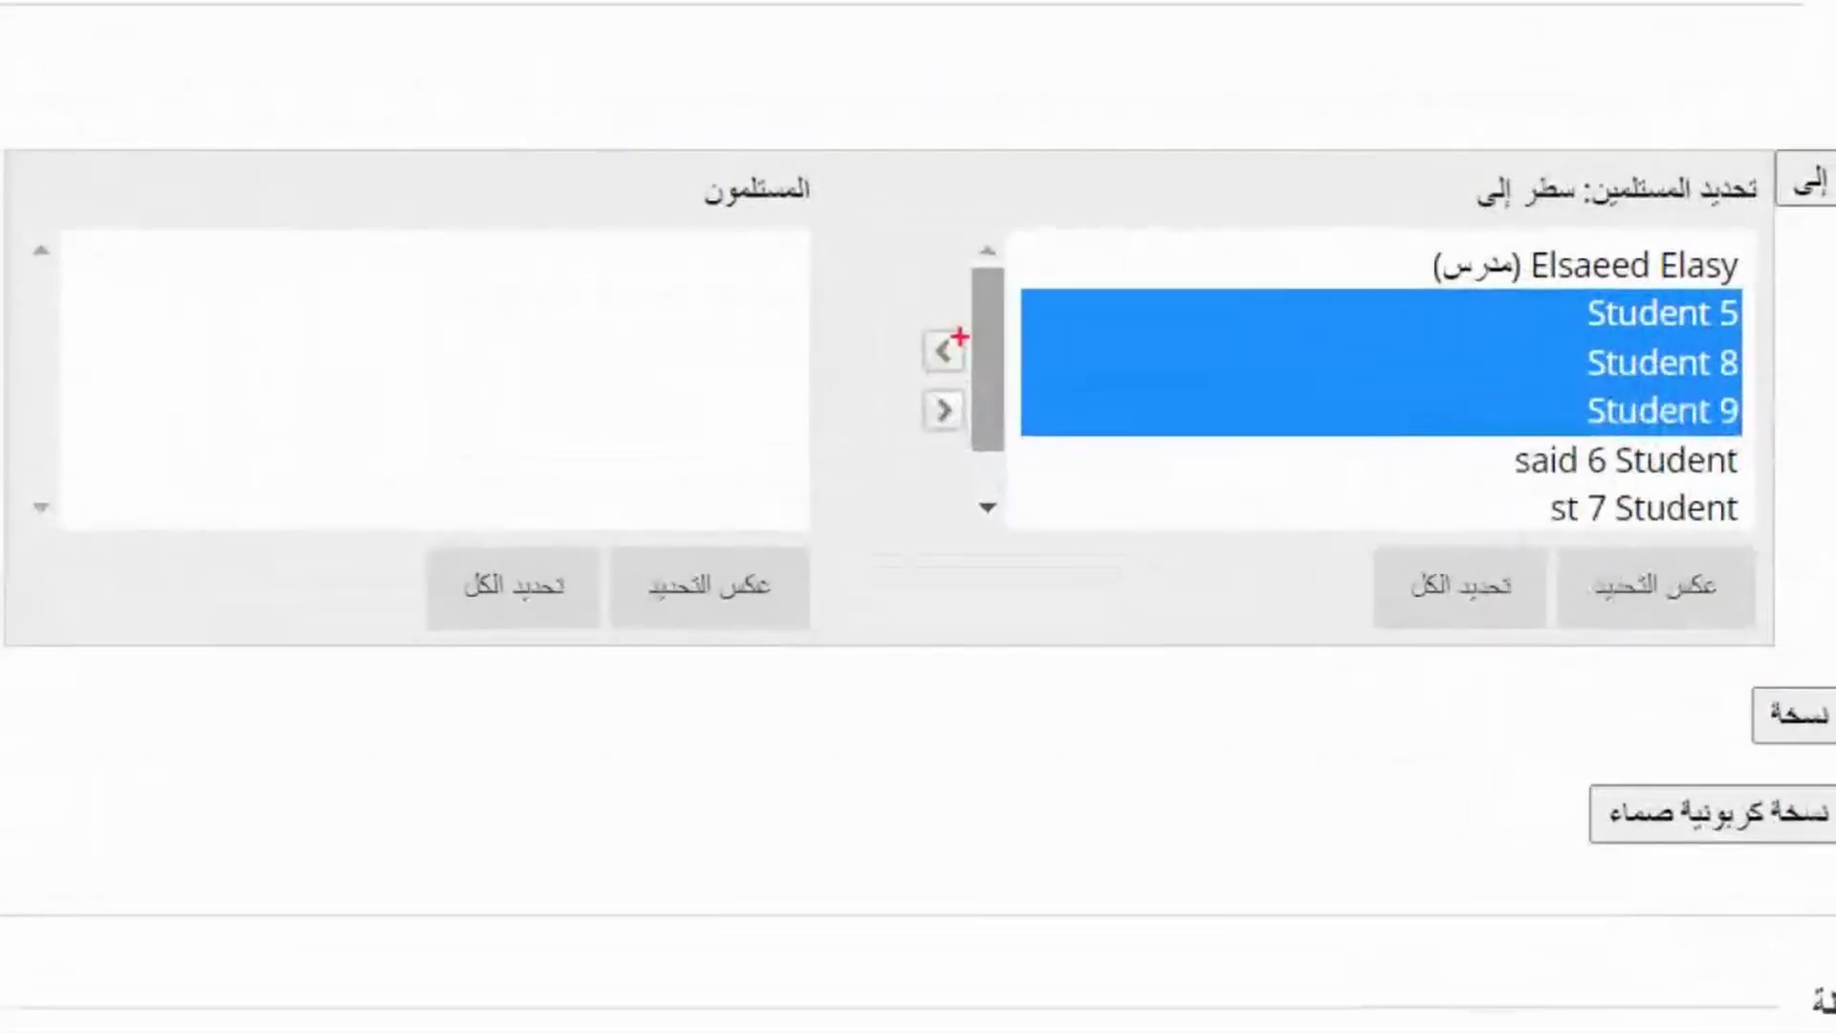
pyautogui.moveTo(962, 335)
pyautogui.mouseDown()
pyautogui.moveTo(912, 356)
pyautogui.moveTo(959, 374)
pyautogui.moveTo(994, 312)
pyautogui.mouseUp()
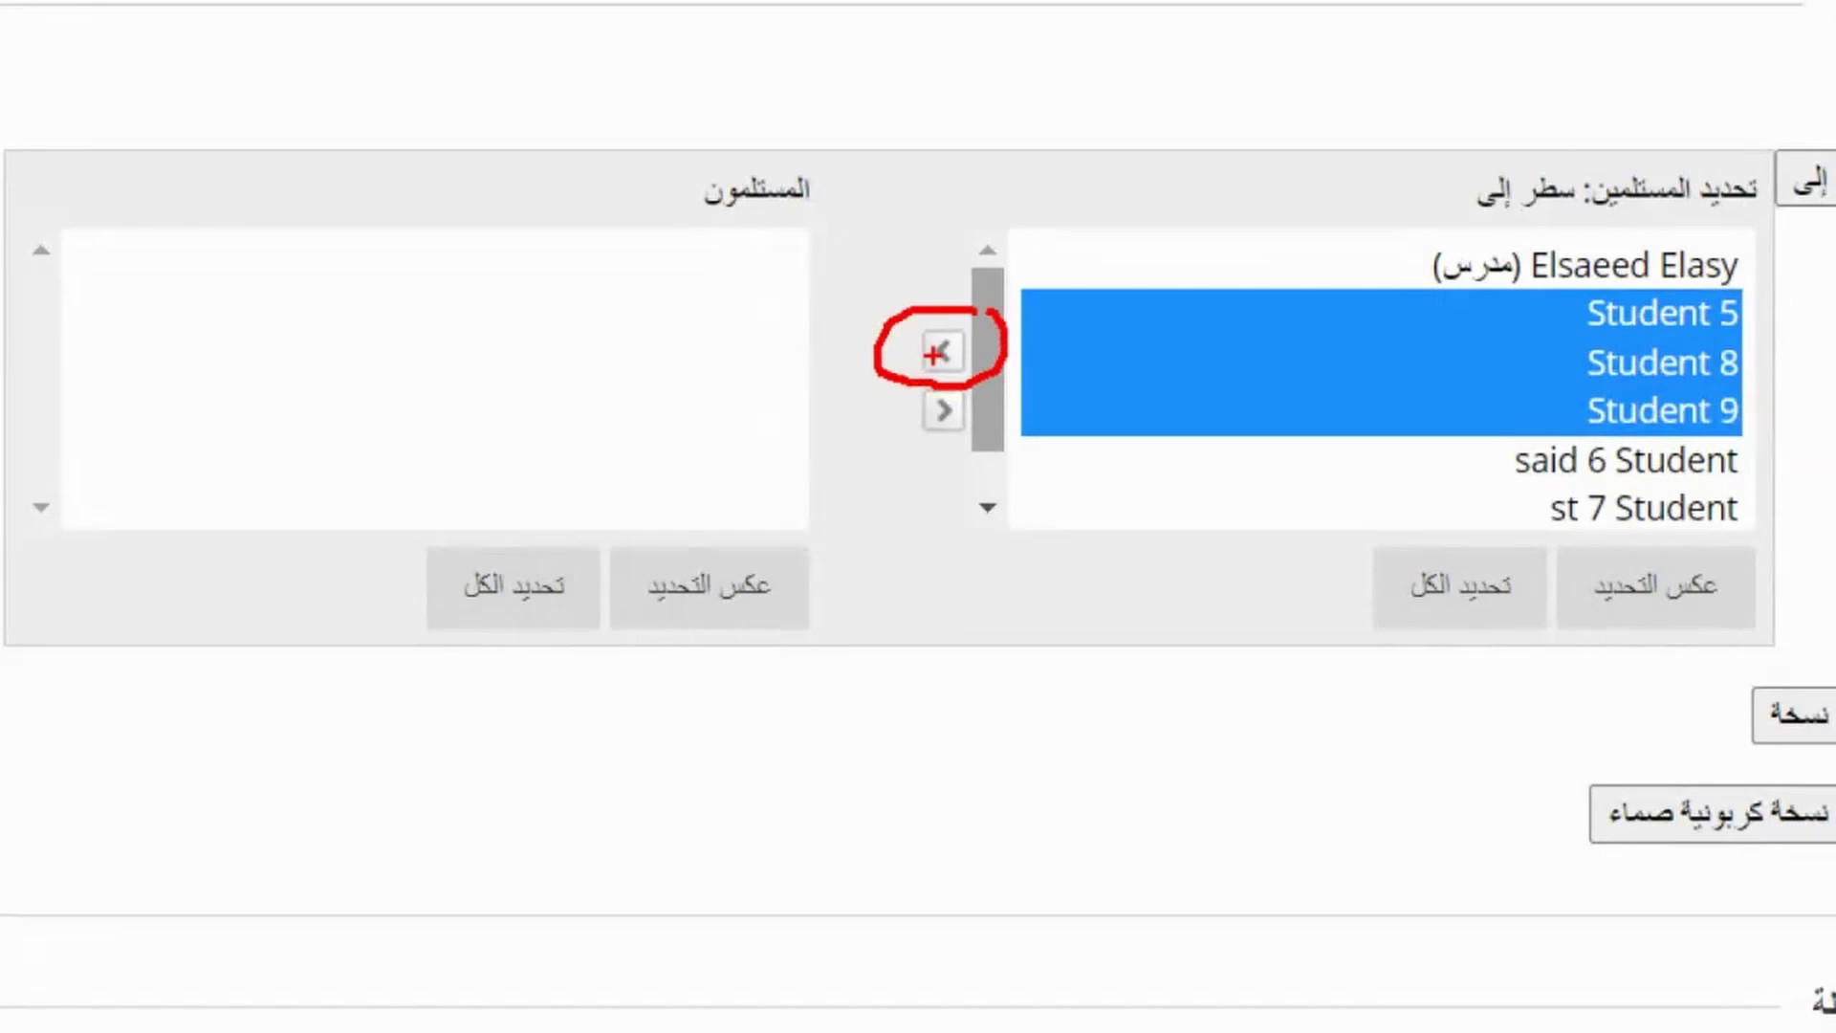
pyautogui.moveTo(1568, 332)
pyautogui.mouseDown()
pyautogui.moveTo(1206, 402)
pyautogui.moveTo(510, 418)
pyautogui.mouseUp()
pyautogui.moveTo(563, 366)
pyautogui.mouseDown()
pyautogui.moveTo(493, 398)
pyautogui.moveTo(516, 502)
pyautogui.mouseUp()
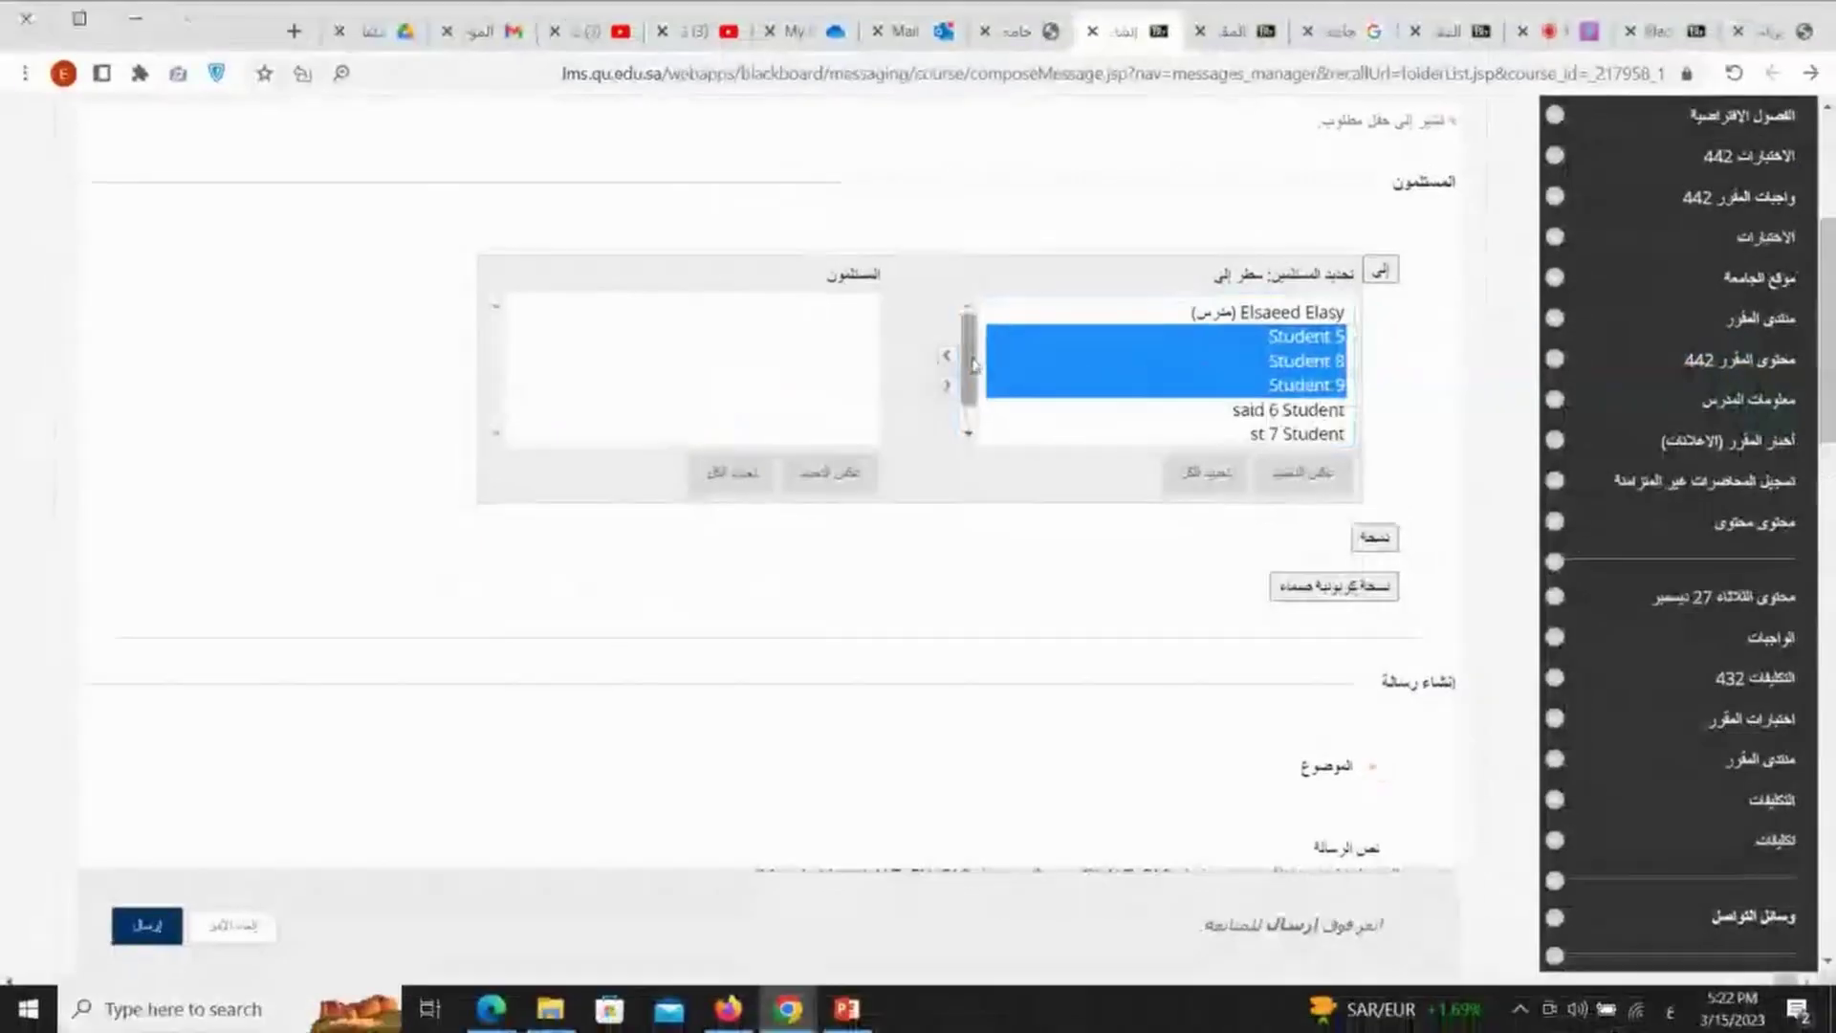
# Add the three selected students to the message's To recipients and select Student 5 among the chosen recipients.
pyautogui.click(943, 351)
pyautogui.click(825, 337)
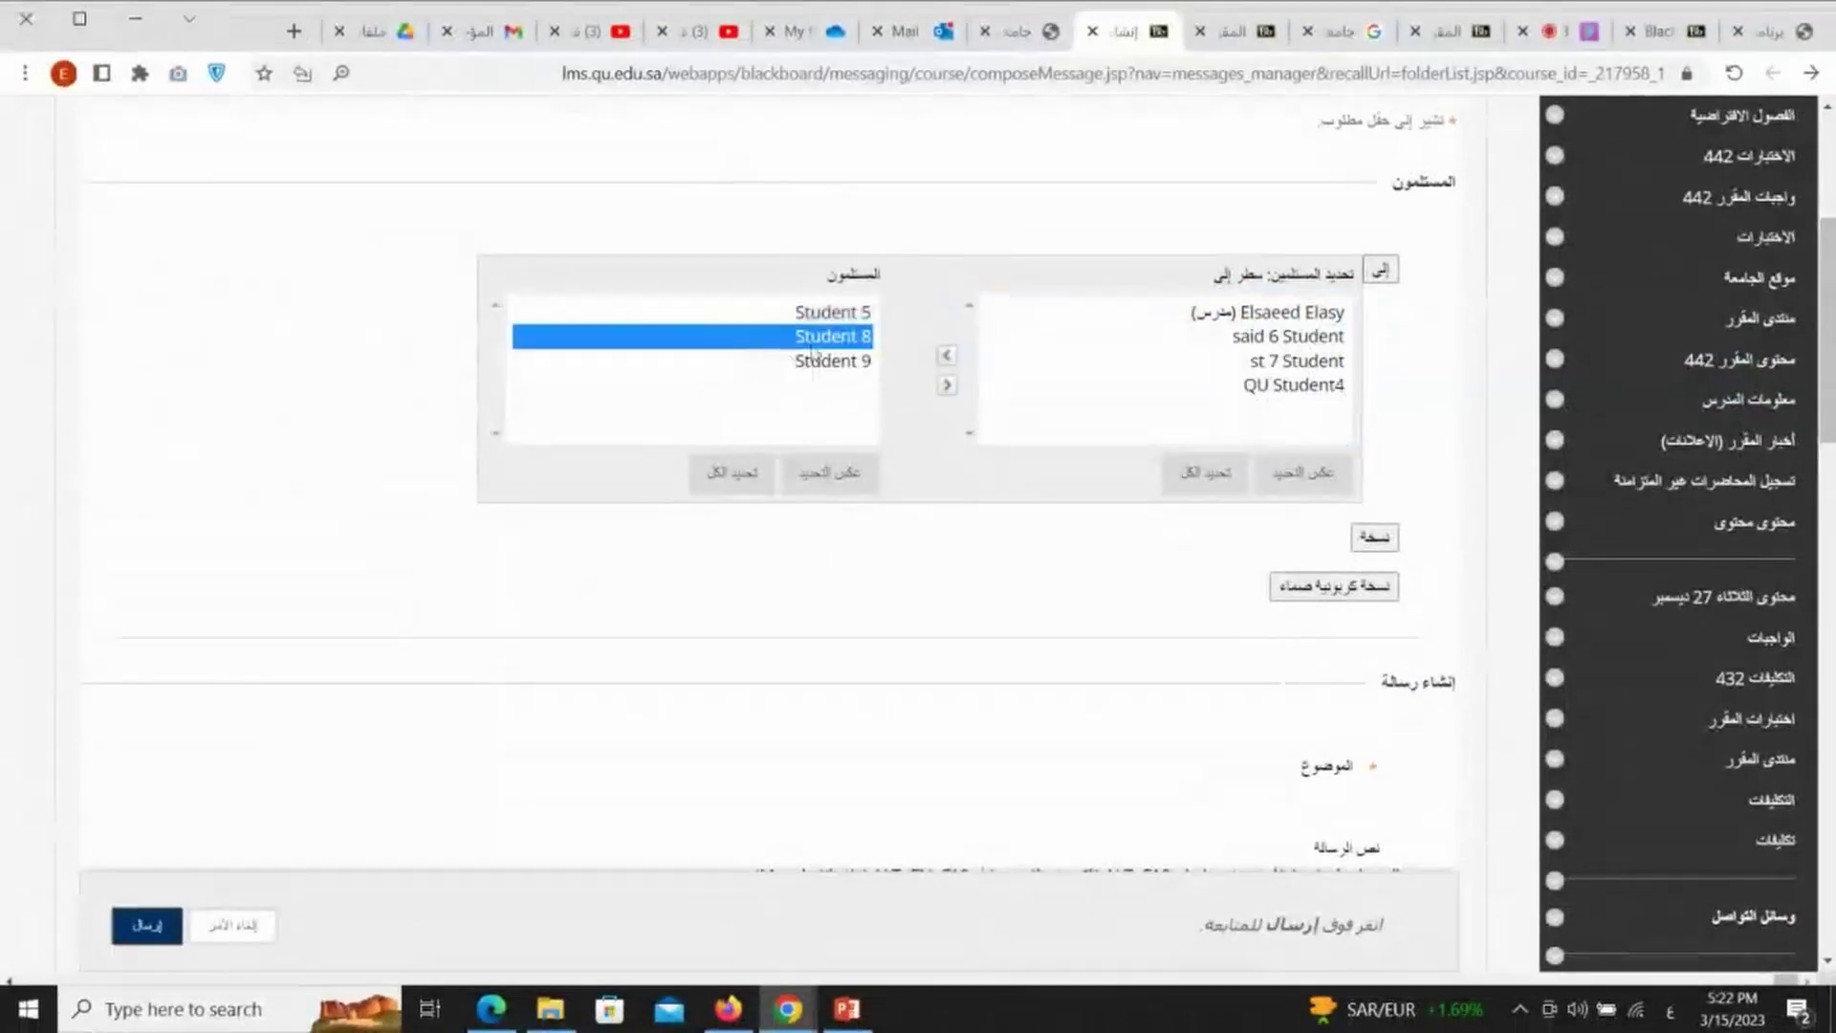
pyautogui.click(832, 313)
pyautogui.click(837, 336)
pyautogui.click(843, 362)
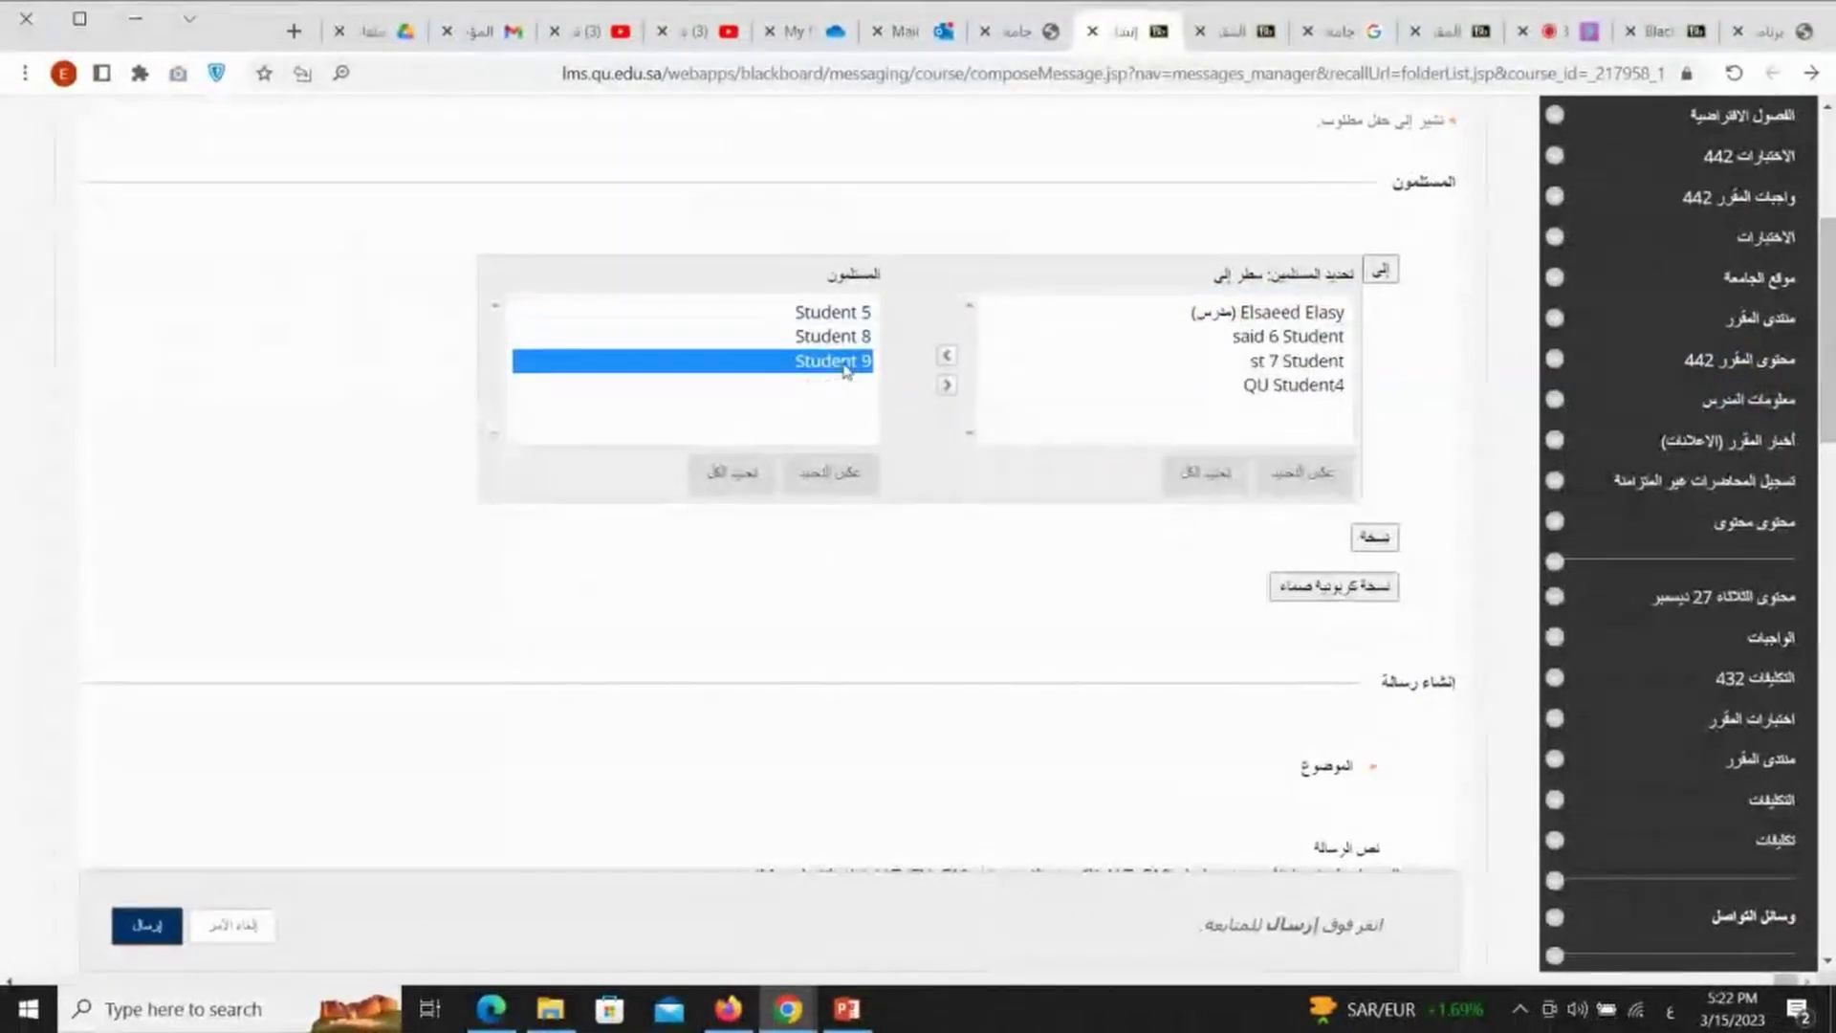
pyautogui.moveTo(845, 369); pyautogui.dragTo(847, 338)
pyautogui.click(851, 316)
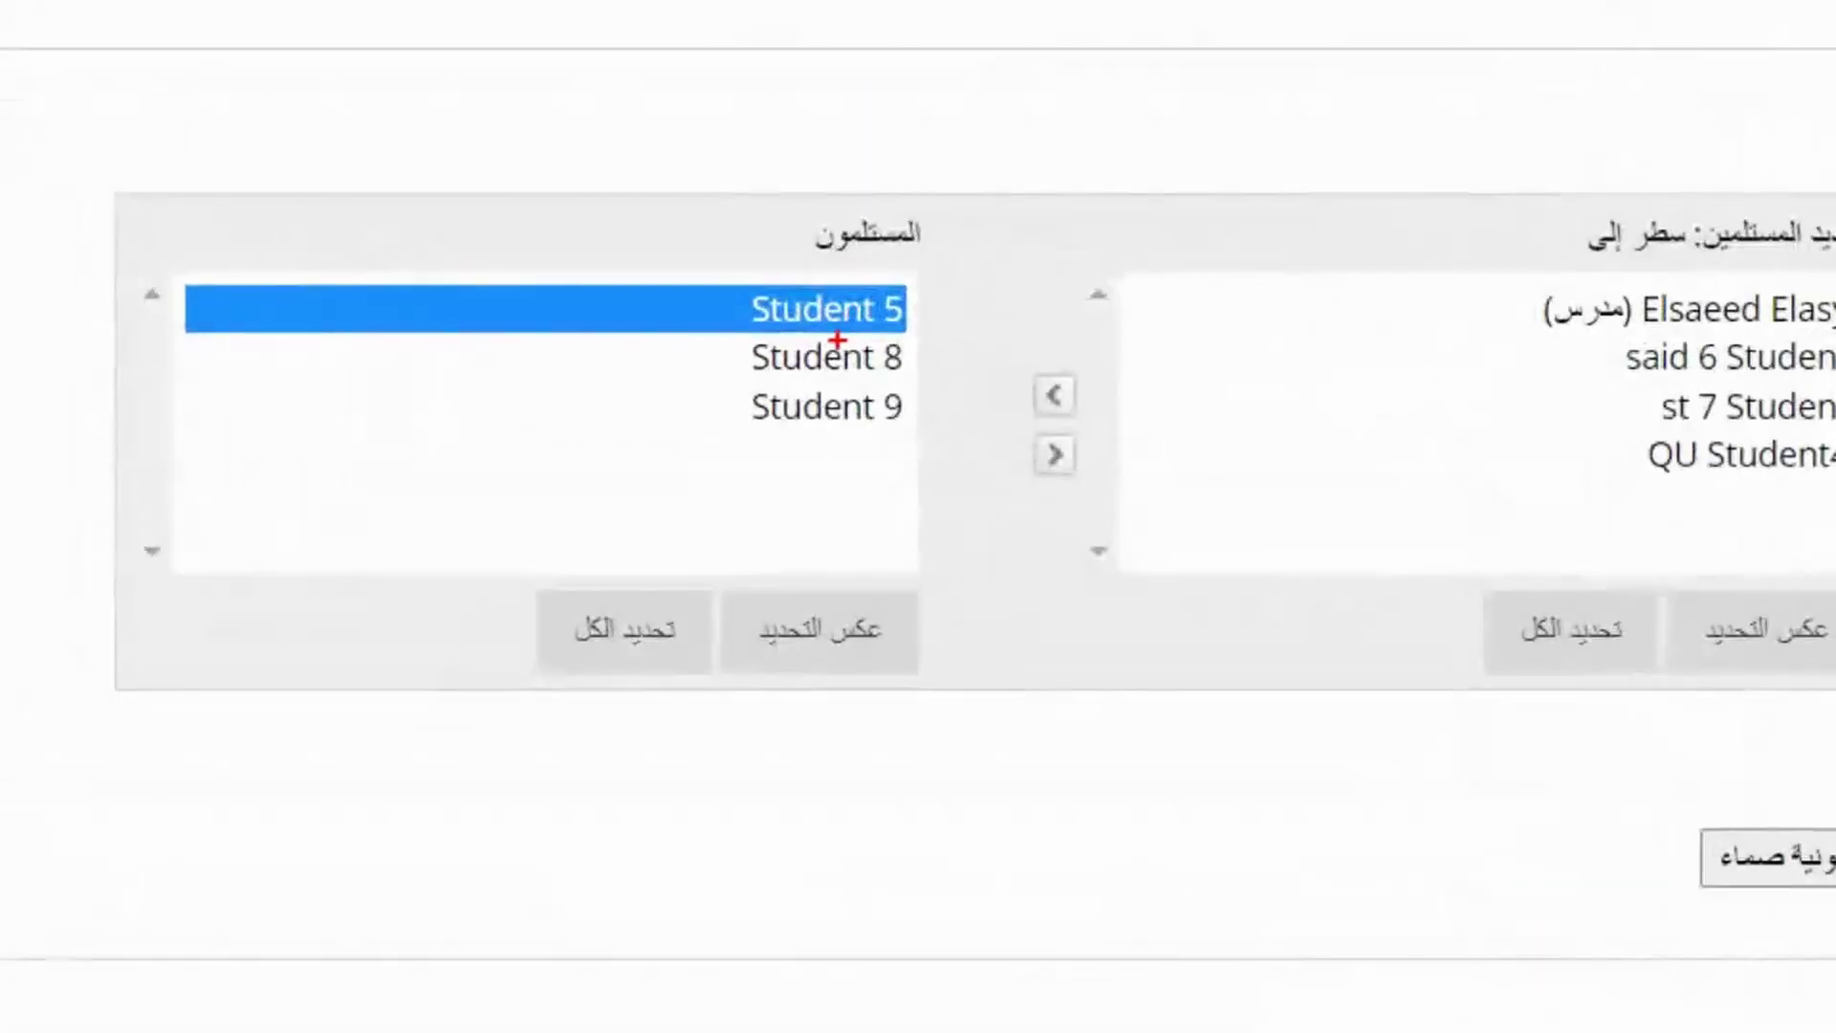
pyautogui.moveTo(877, 321); pyautogui.dragTo(858, 322)
pyautogui.moveTo(1088, 438)
pyautogui.mouseDown()
pyautogui.moveTo(1012, 425)
pyautogui.moveTo(1063, 467)
pyautogui.moveTo(1371, 479)
pyautogui.moveTo(1497, 454)
pyautogui.moveTo(1531, 540)
pyautogui.mouseUp()
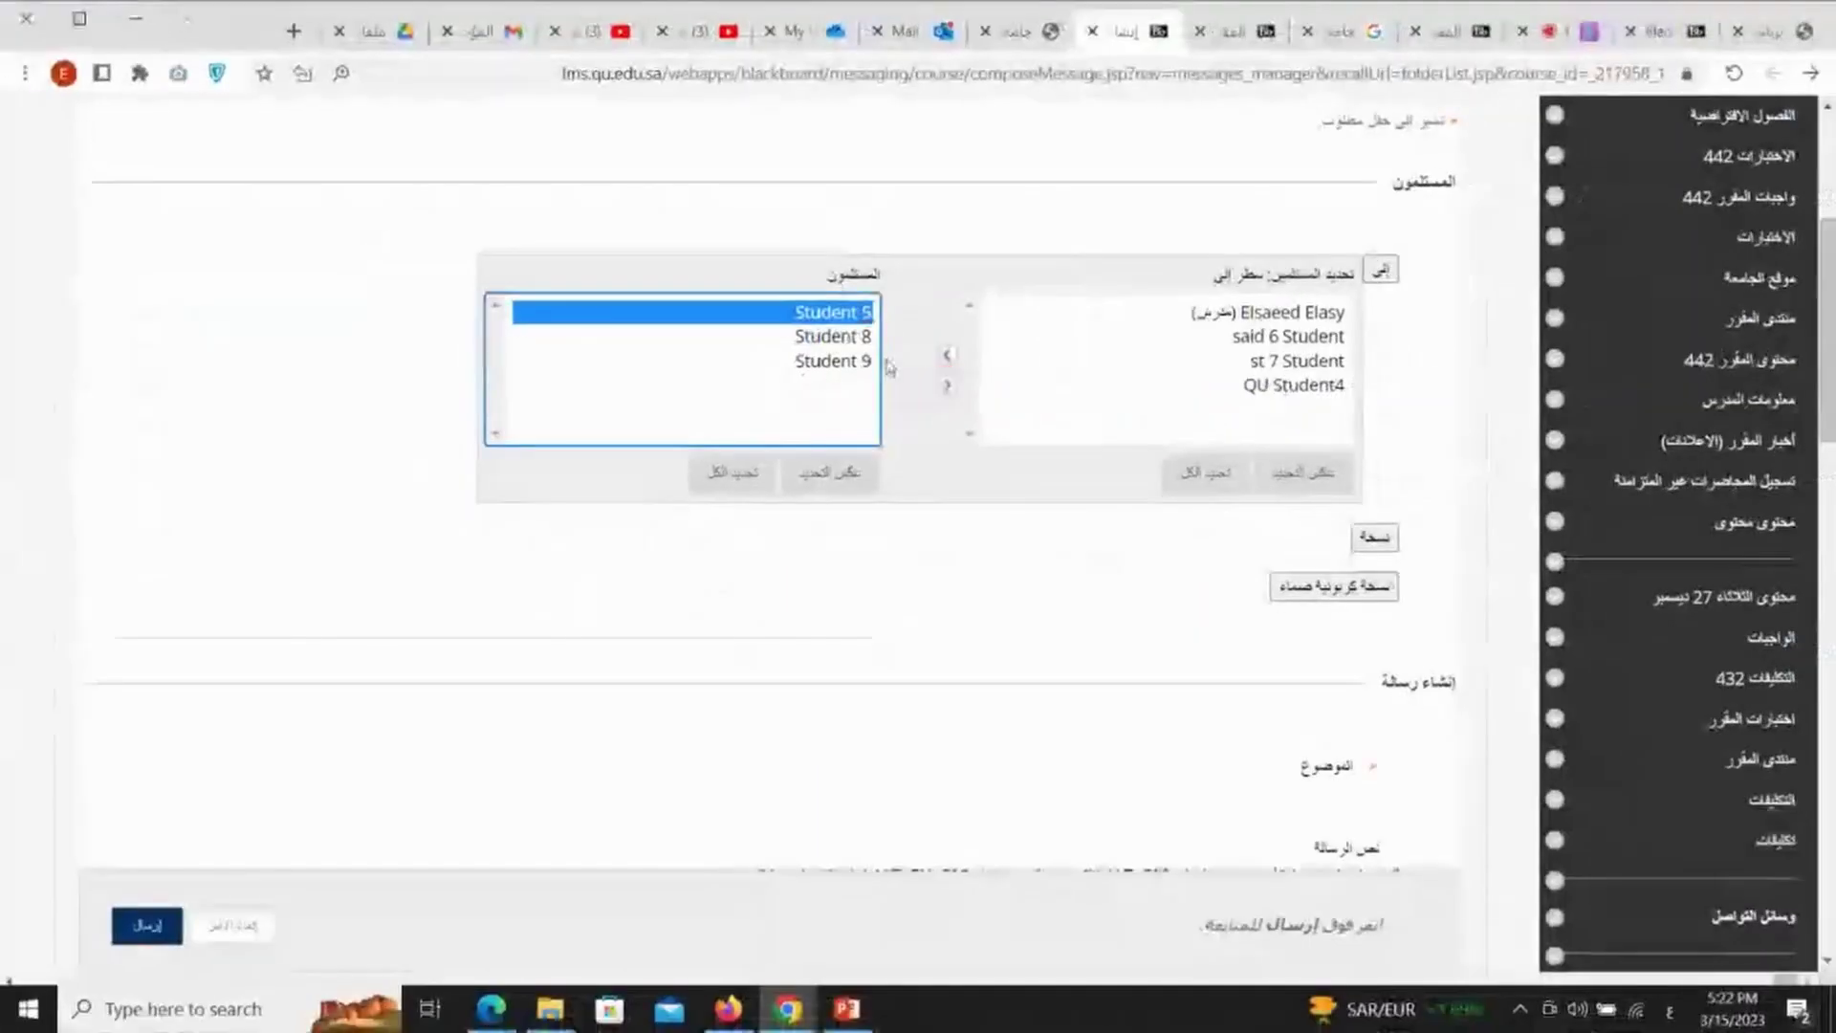
# Remove Student 5 from the message's chosen recipients and select Student 9 among those remaining.
pyautogui.click(947, 386)
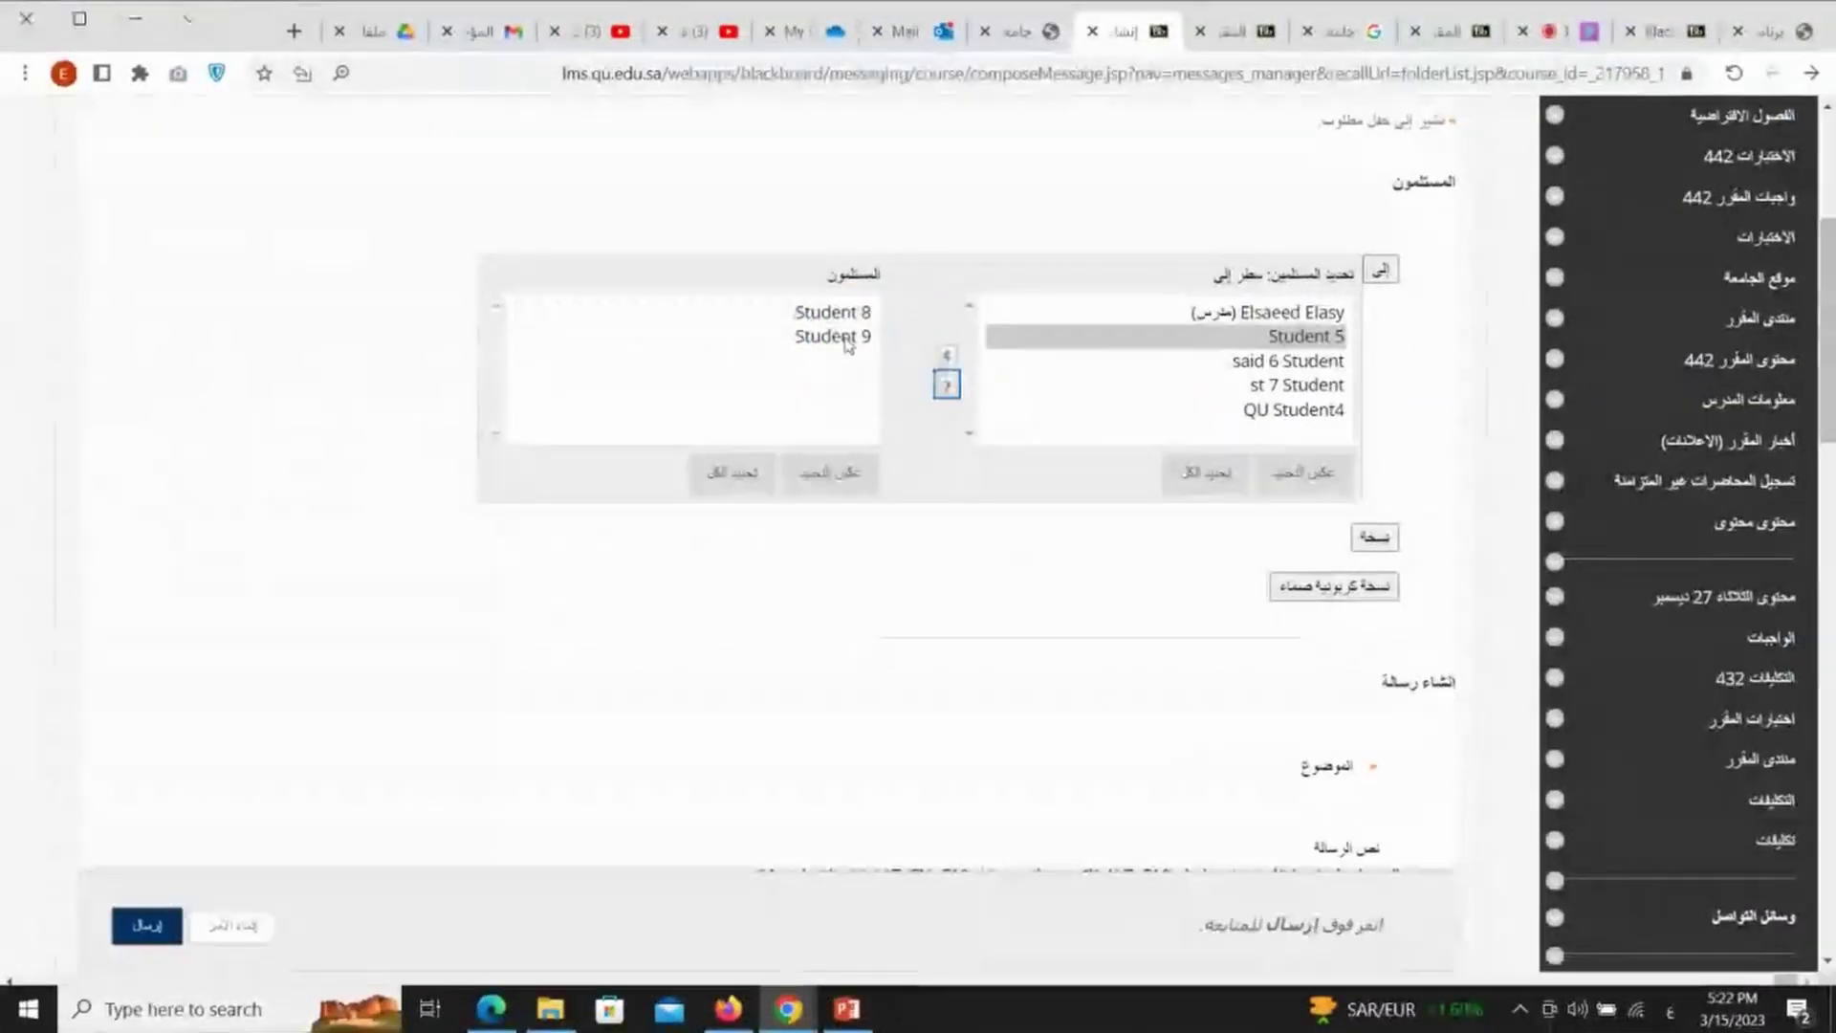
pyautogui.click(847, 316)
pyautogui.click(845, 338)
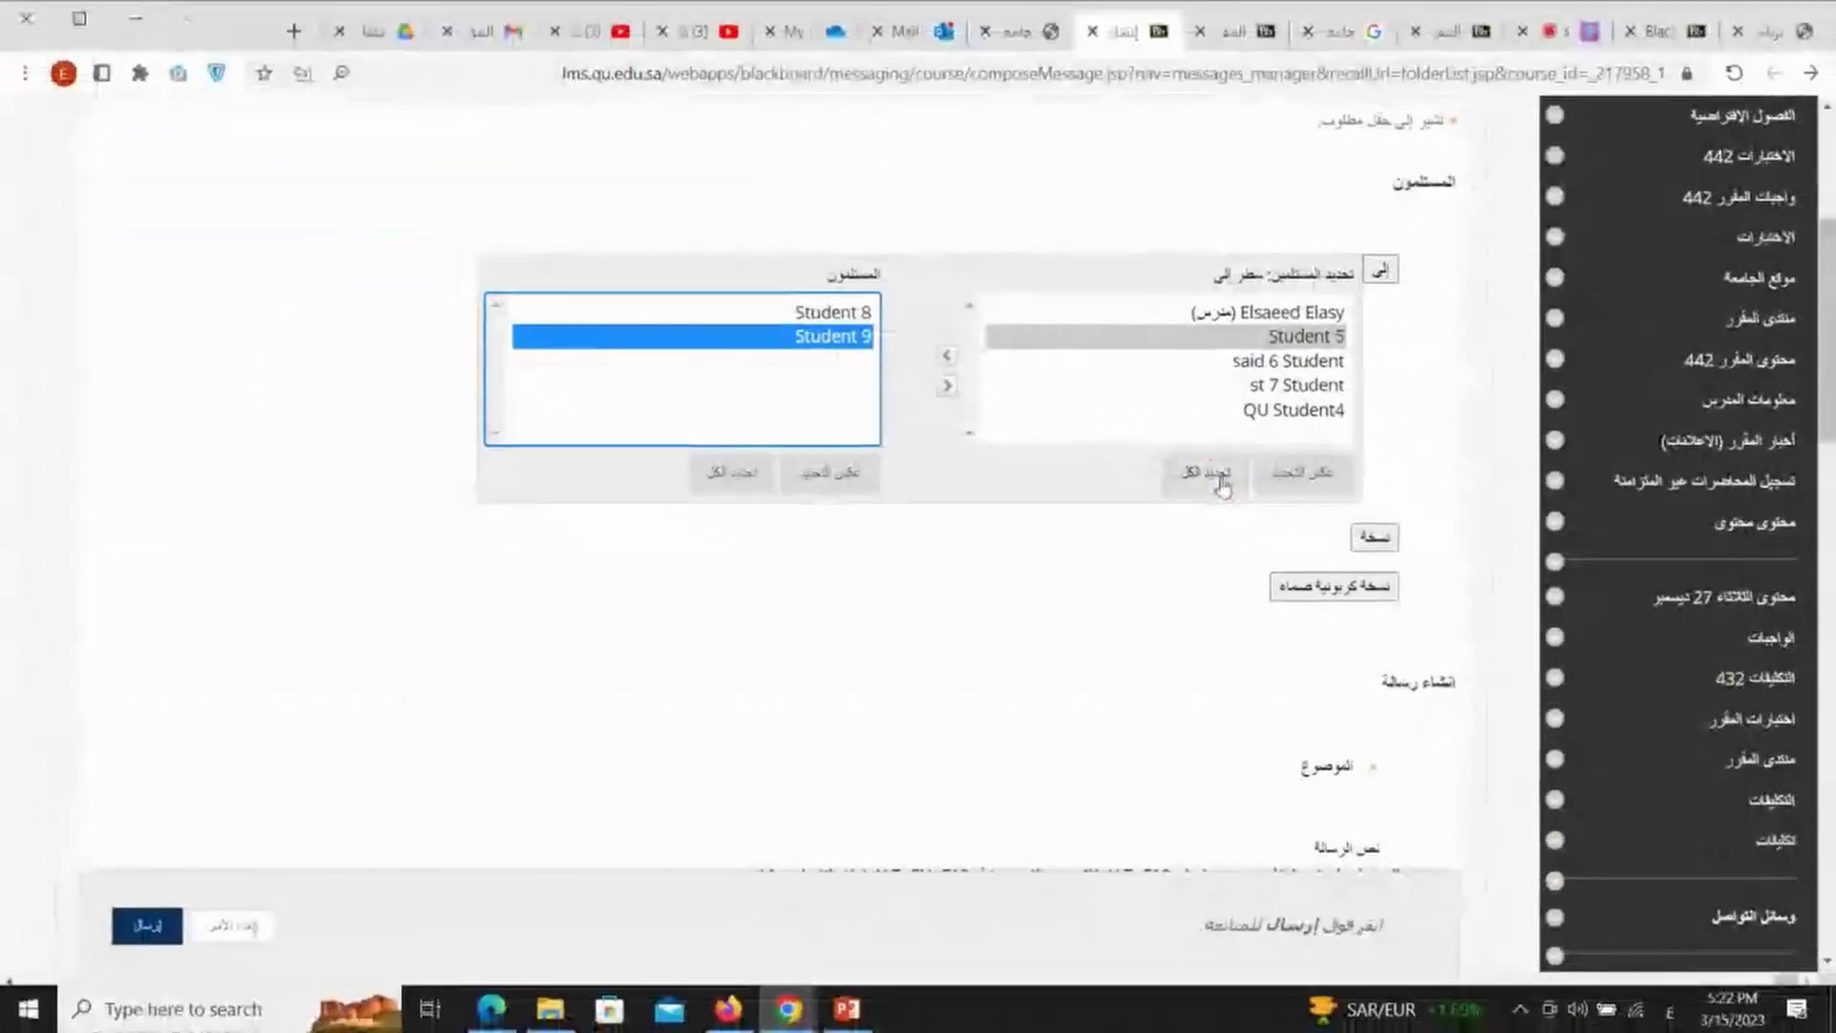
# Add all remaining available course members to the message's To recipients and check the list of chosen recipients.
pyautogui.click(1196, 475)
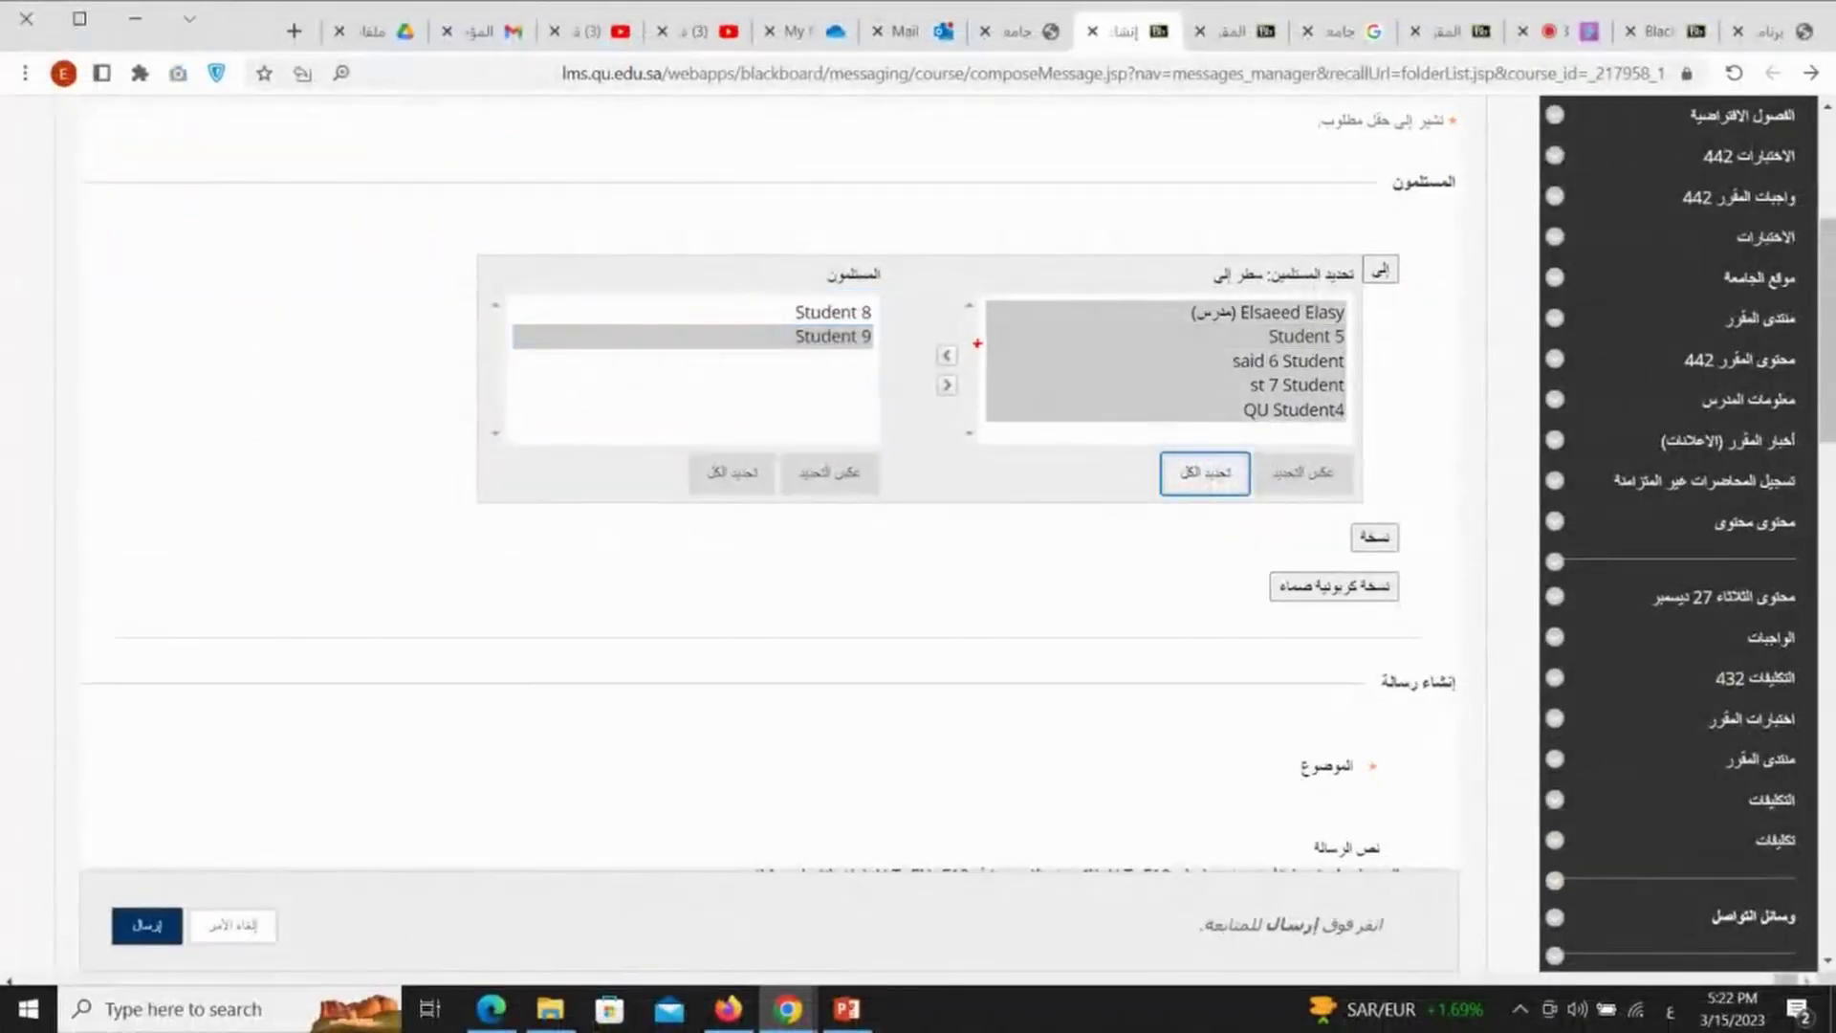
pyautogui.moveTo(977, 343)
pyautogui.mouseDown()
pyautogui.moveTo(935, 362)
pyautogui.moveTo(983, 346)
pyautogui.mouseUp()
pyautogui.moveTo(1151, 306)
pyautogui.mouseDown()
pyautogui.moveTo(1143, 369)
pyautogui.moveTo(829, 391)
pyautogui.moveTo(845, 414)
pyautogui.mouseUp()
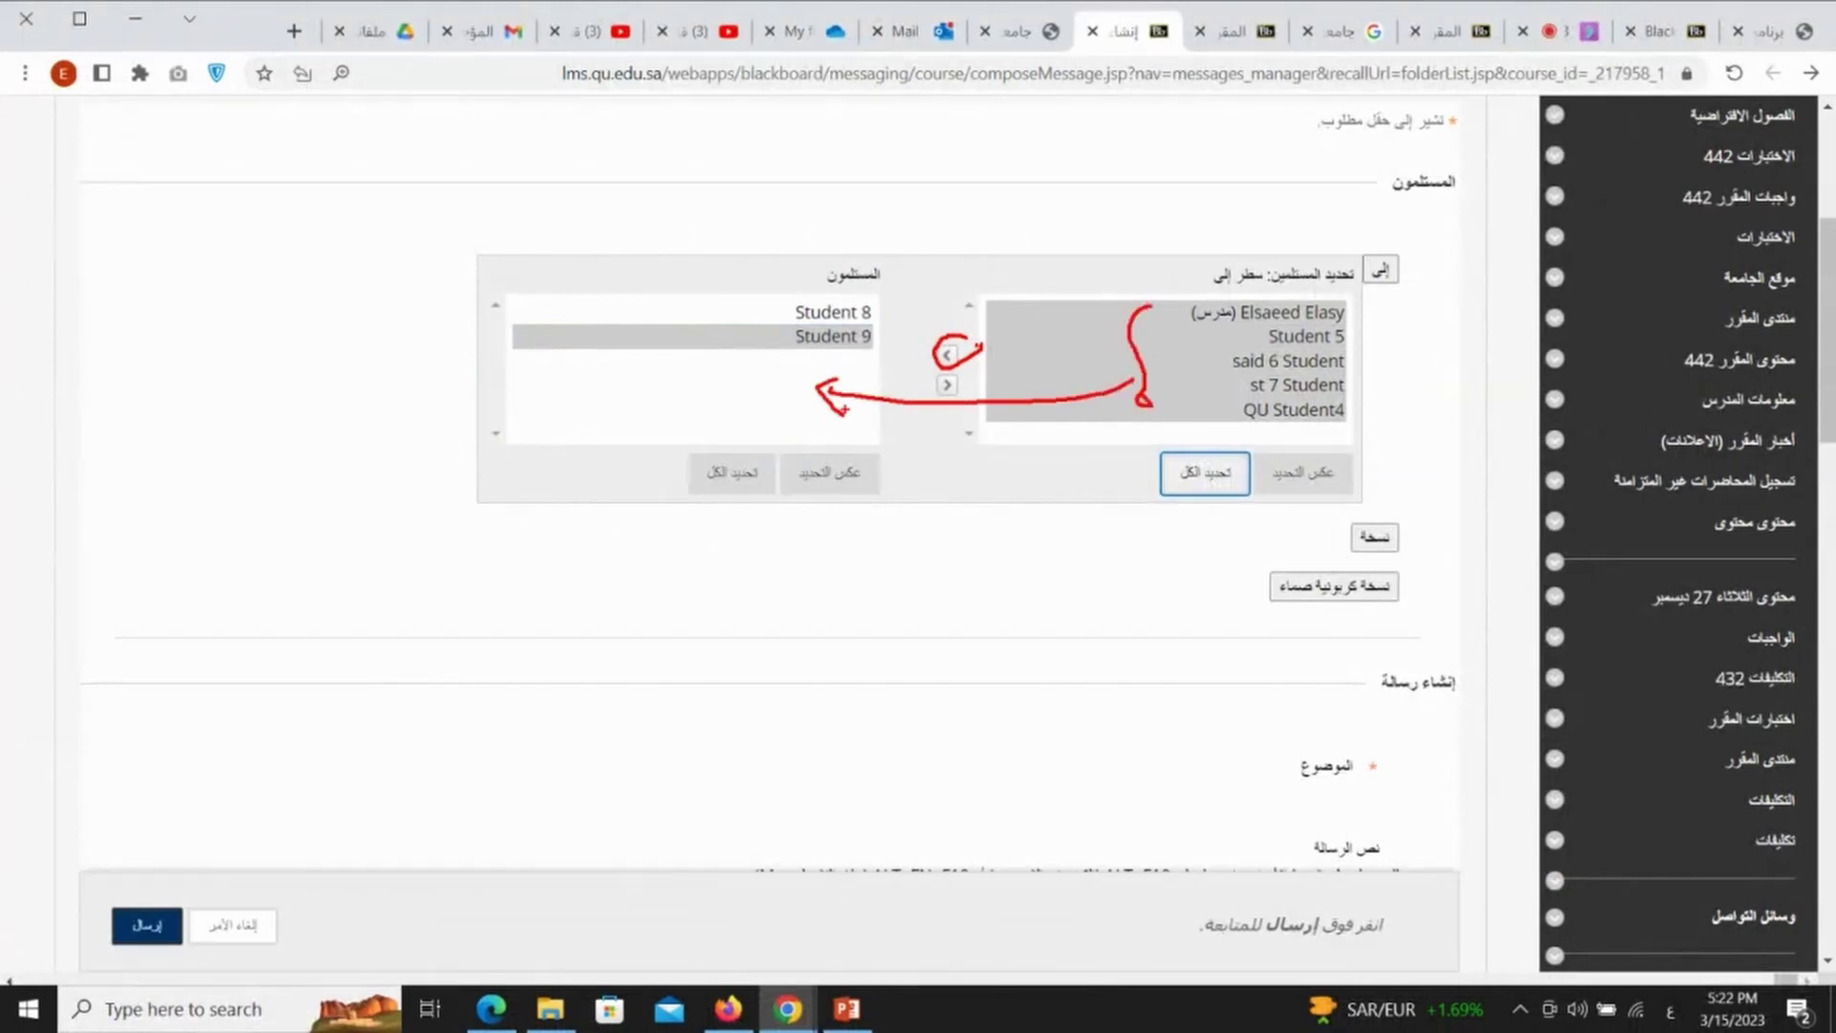
pyautogui.press('Escape')
pyautogui.click(947, 355)
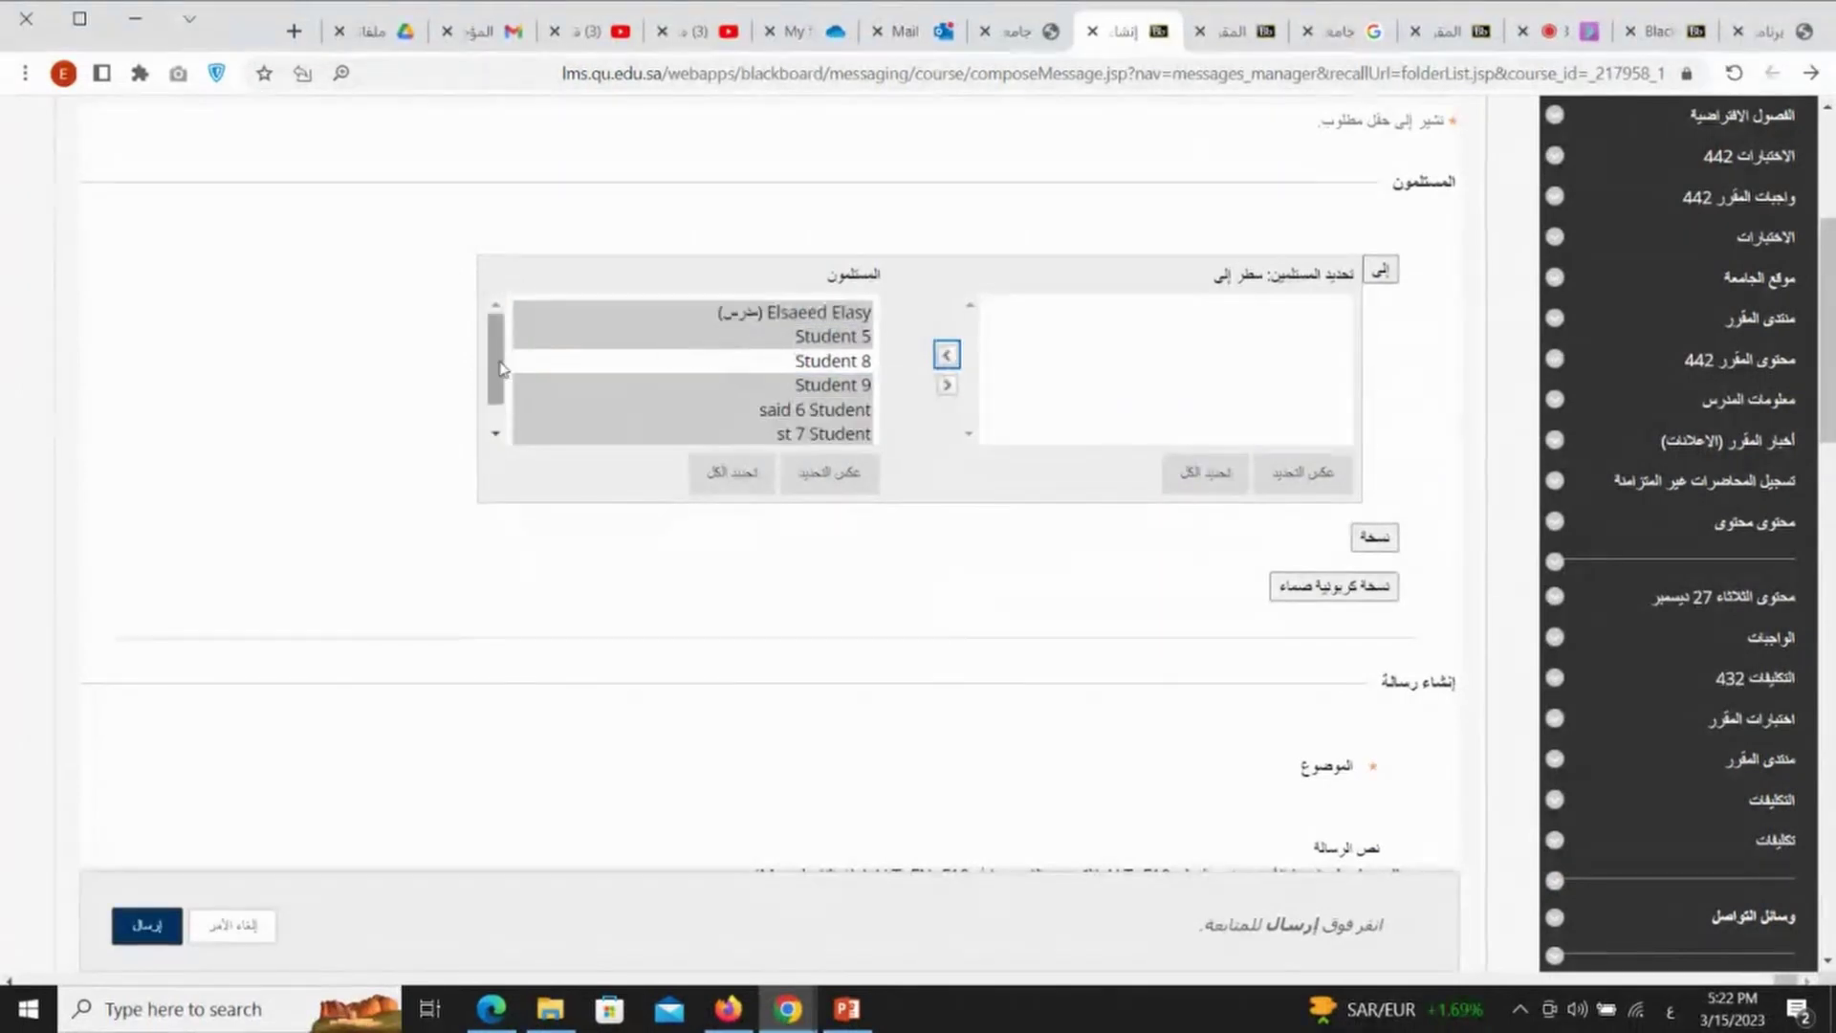
pyautogui.moveTo(502, 369); pyautogui.dragTo(501, 389)
pyautogui.click(724, 354)
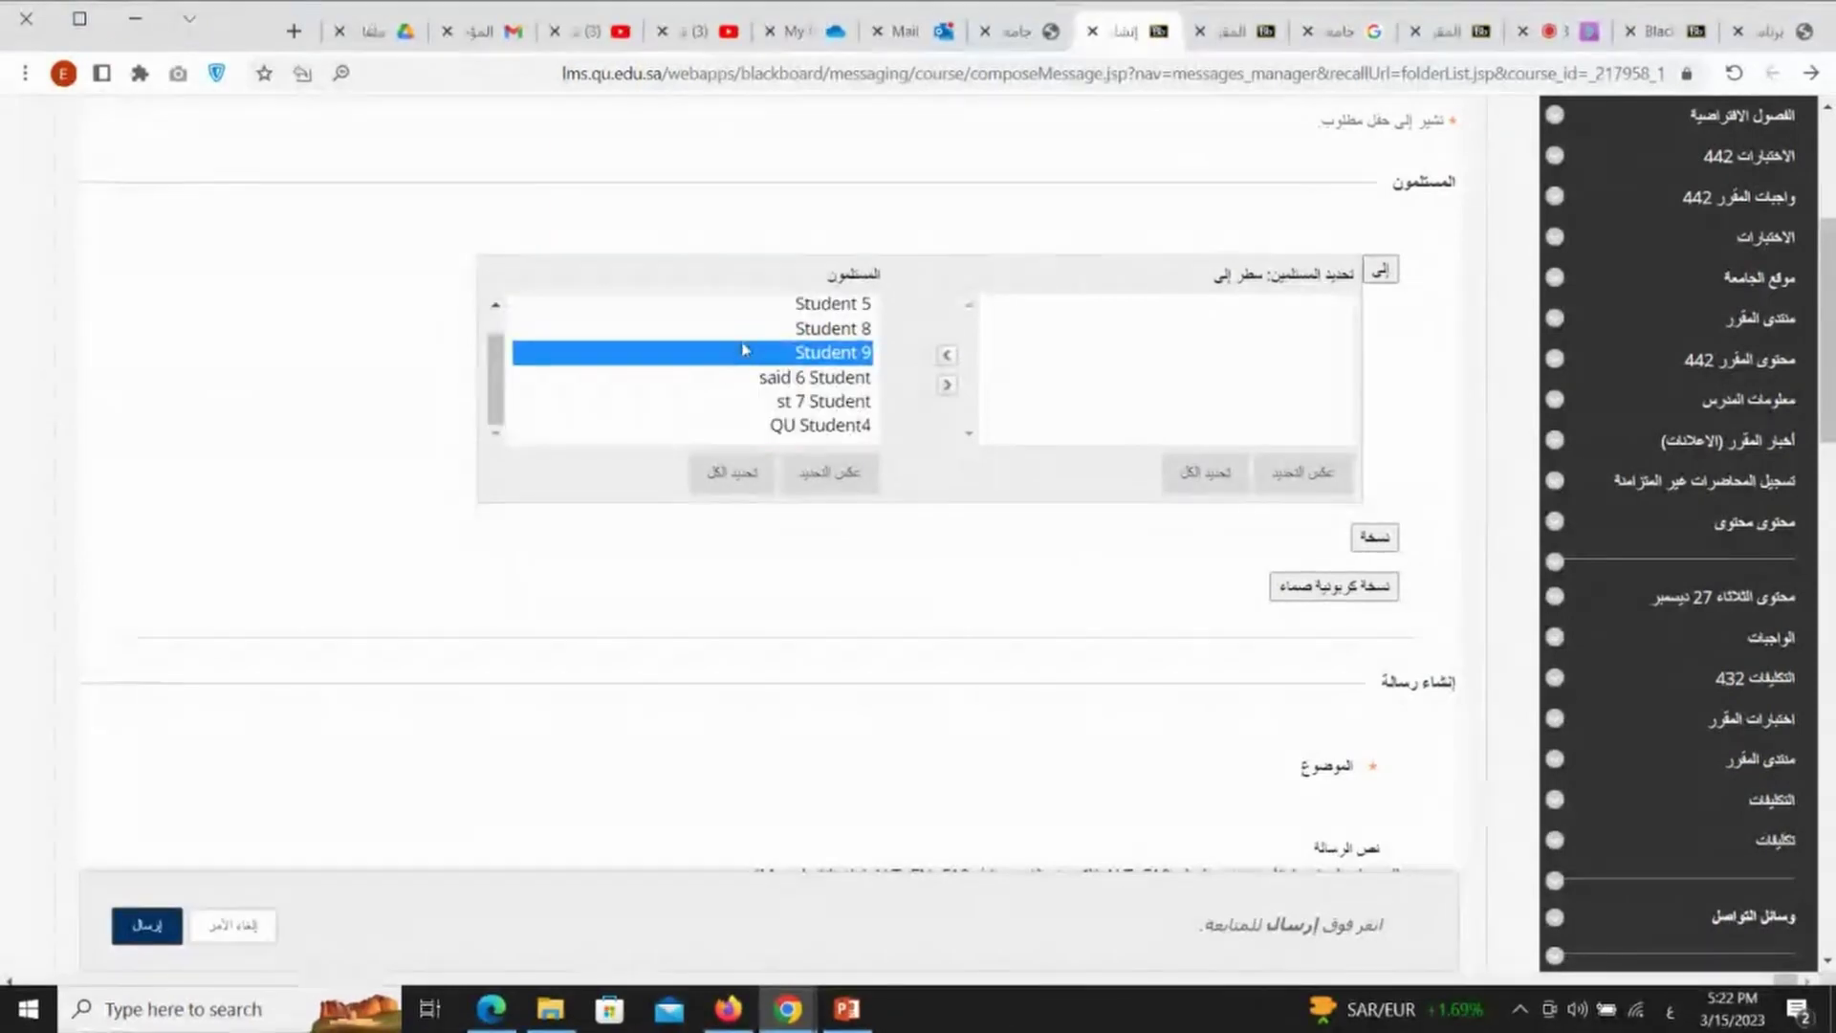
pyautogui.moveTo(842, 273)
pyautogui.mouseDown()
pyautogui.moveTo(713, 545)
pyautogui.moveTo(875, 266)
pyautogui.mouseUp()
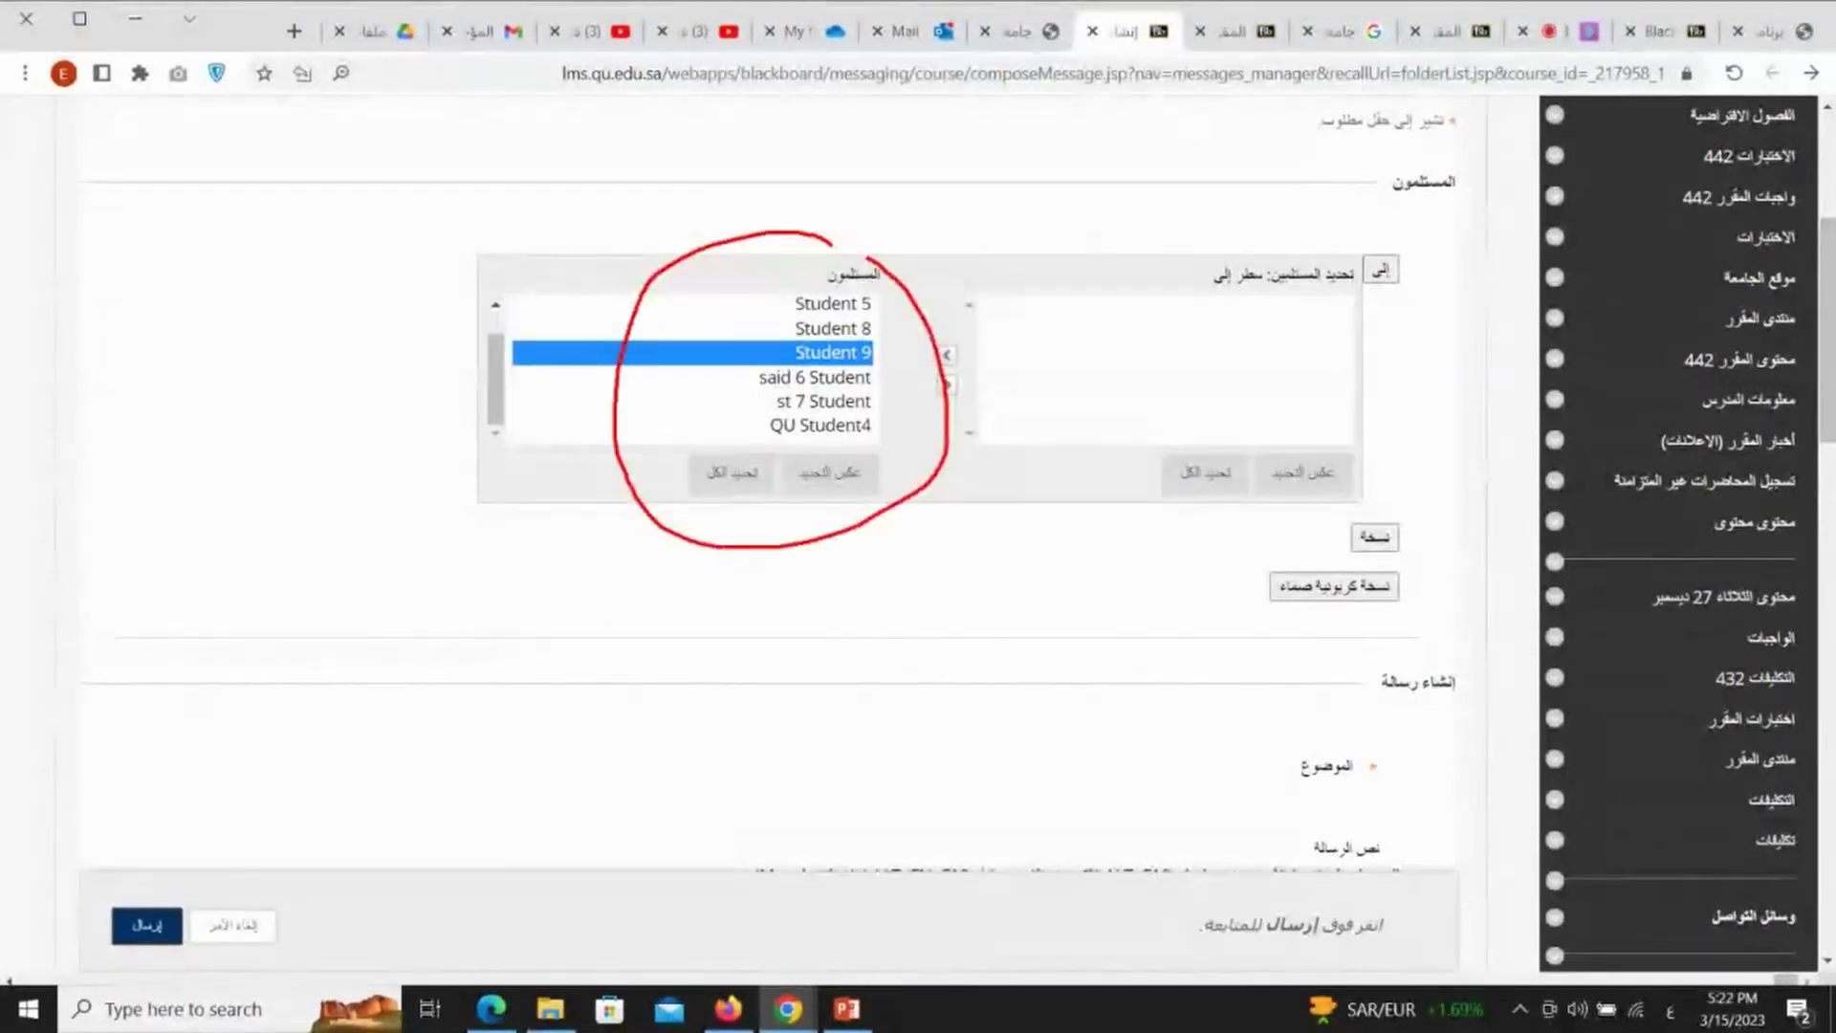
pyautogui.press('Escape')
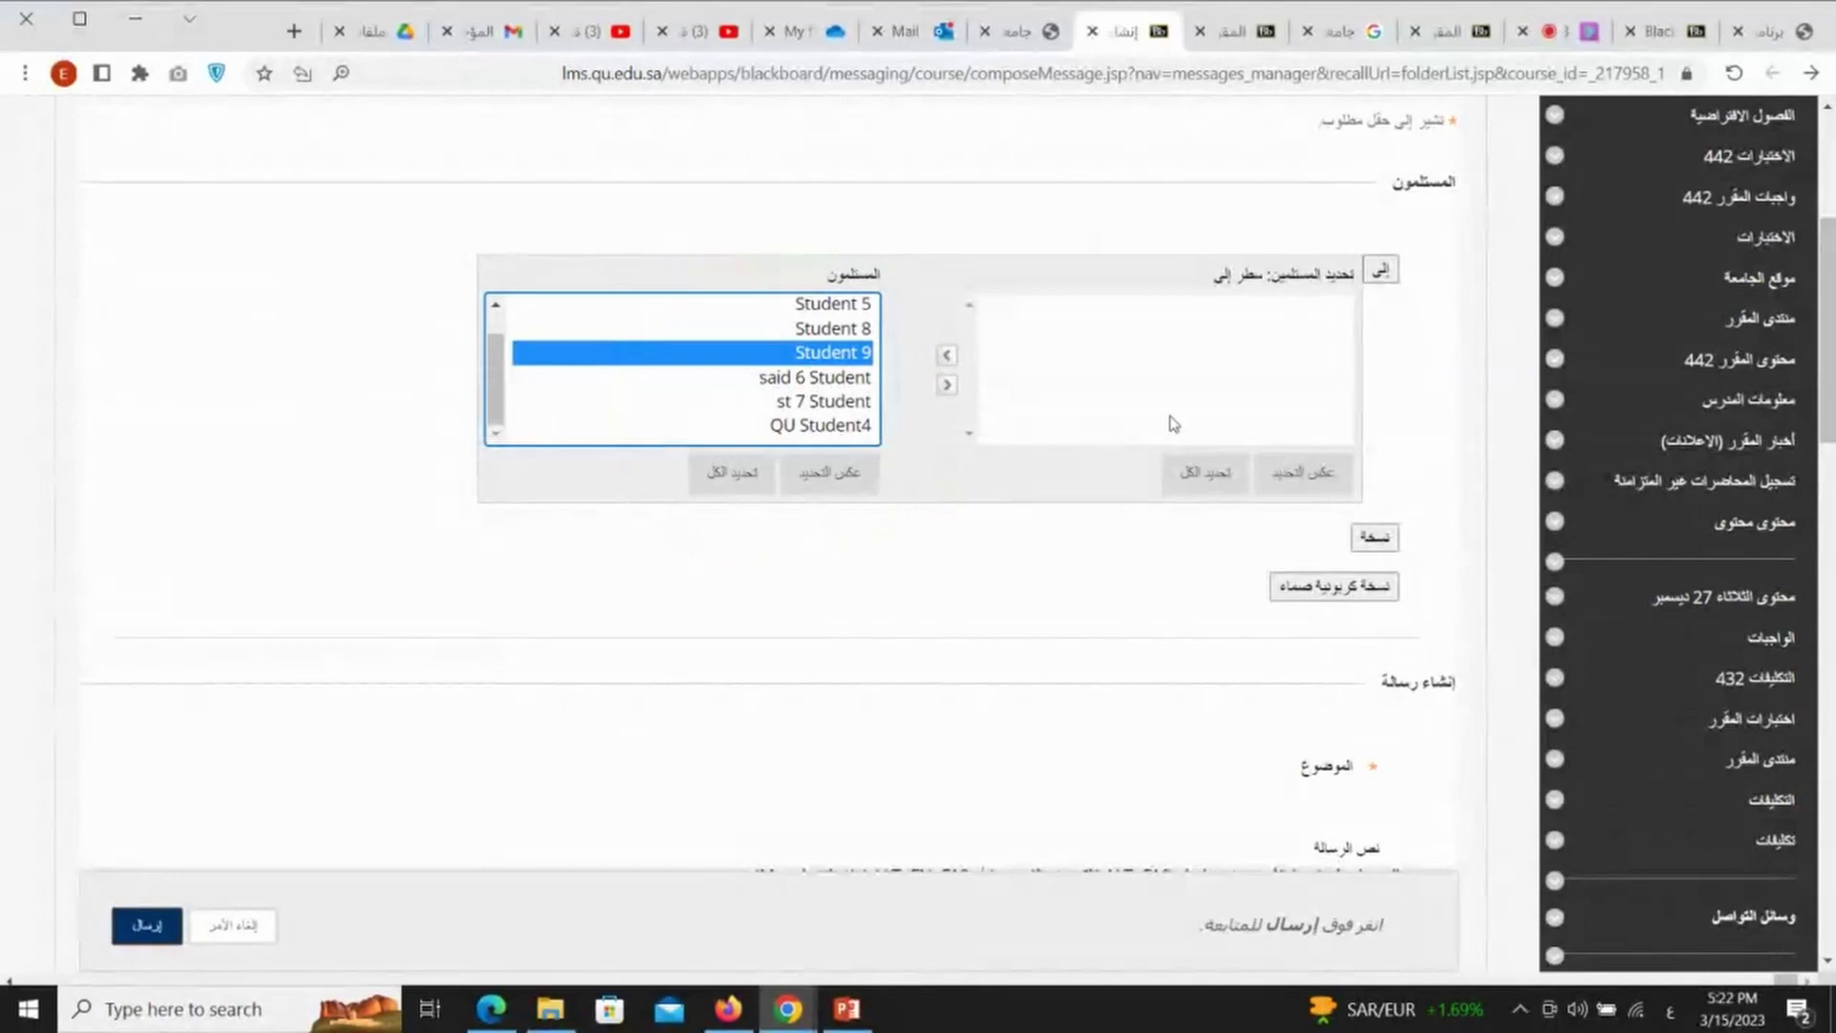
# Enter "واجب المحاضرة الثانية" as the message subject and place the cursor in the message body.
pyautogui.scroll(-4, 1174, 424)
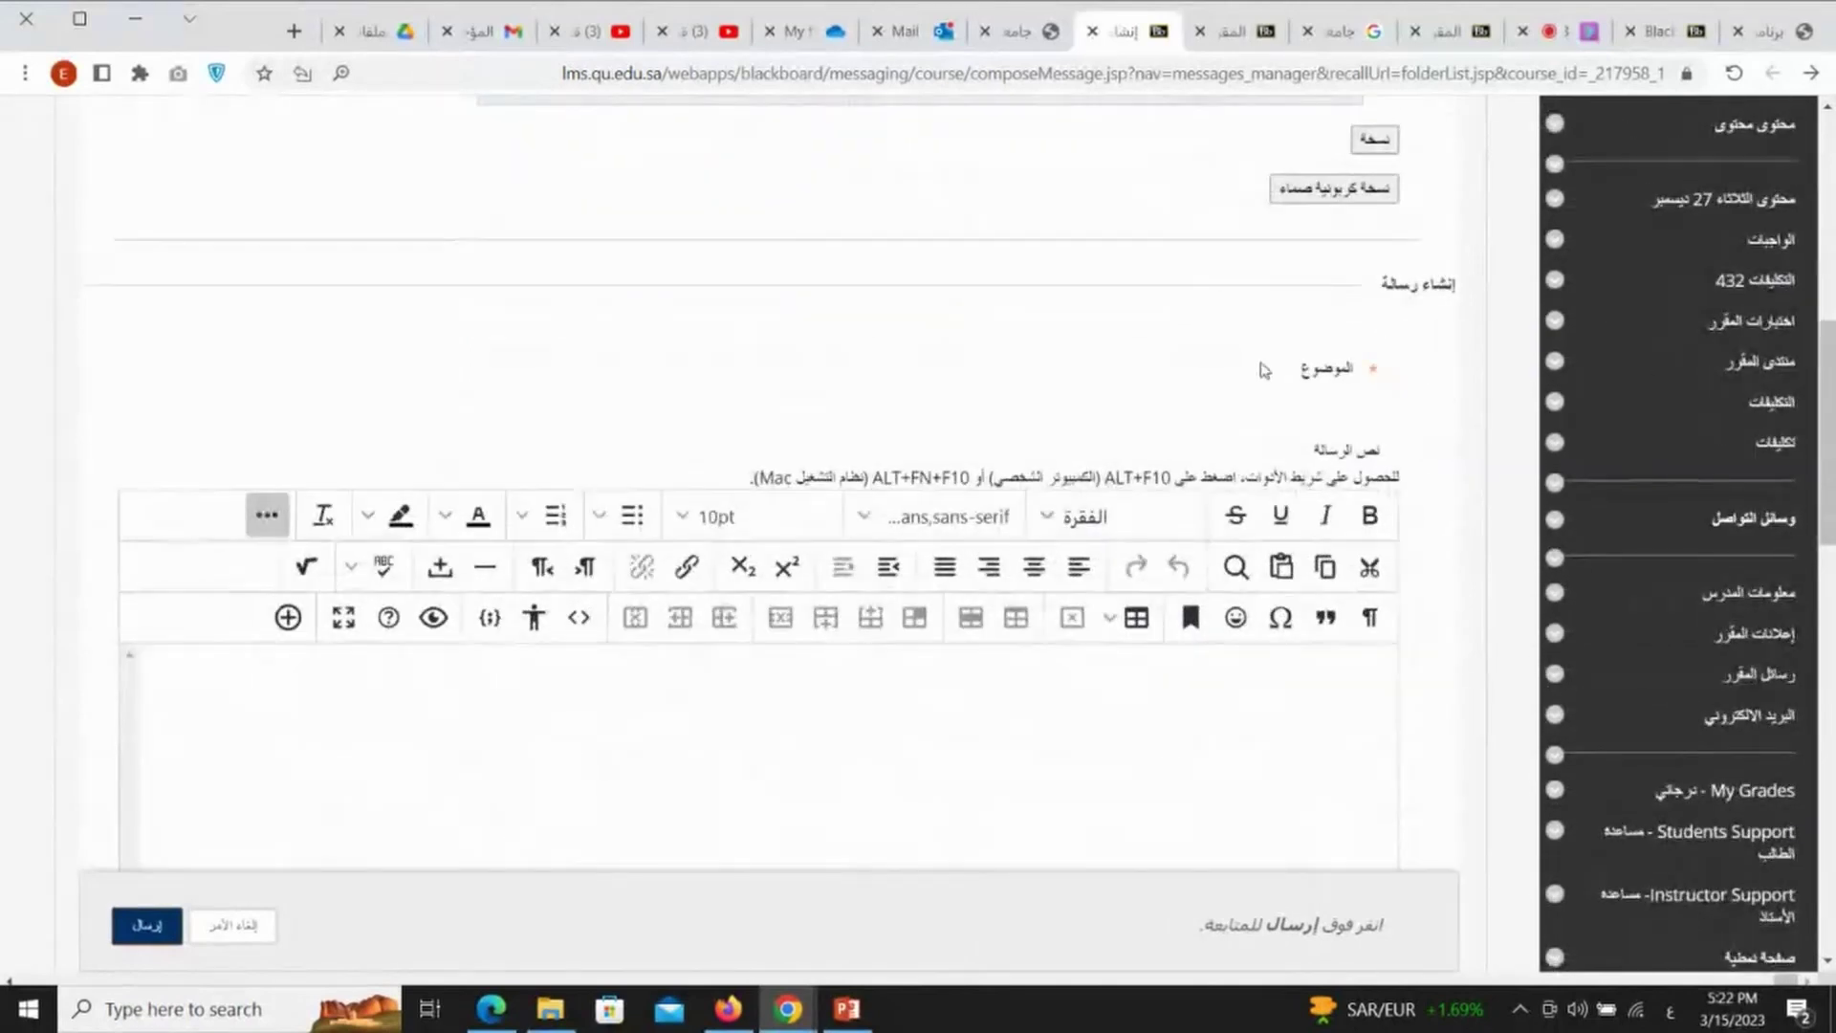
pyautogui.click(1275, 379)
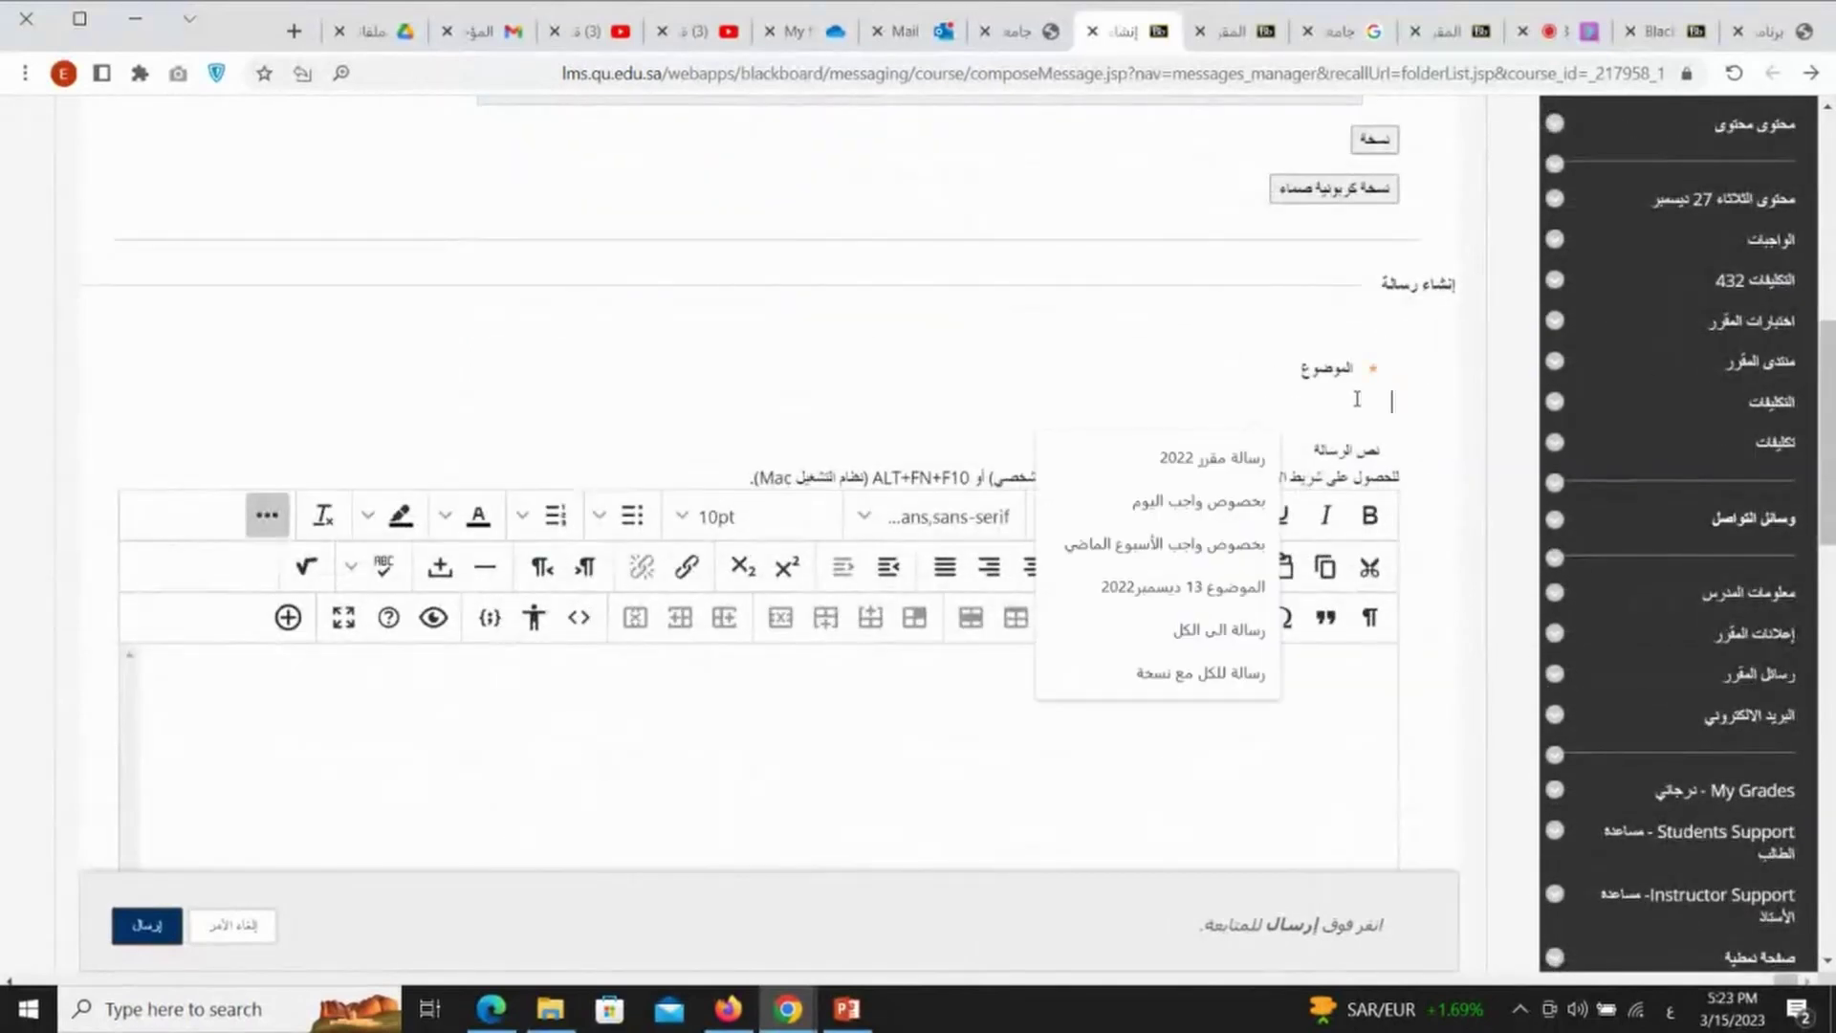
pyautogui.click(1390, 403)
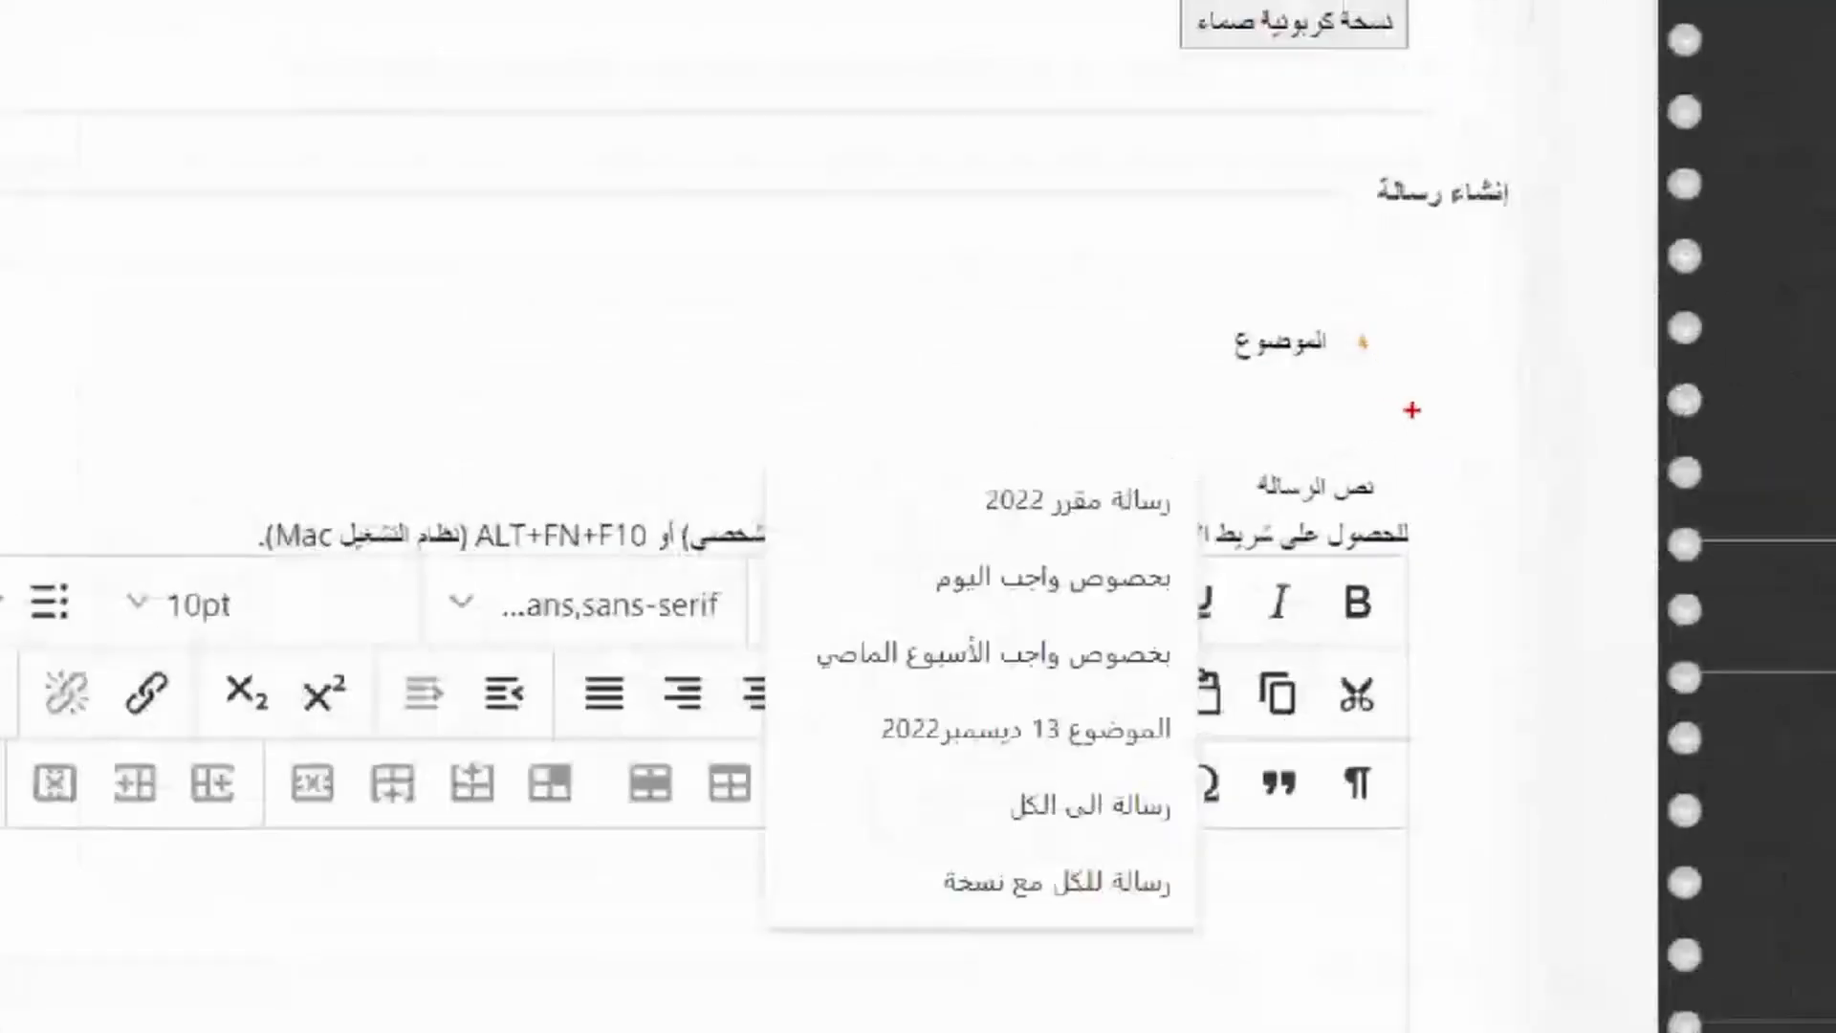
pyautogui.moveTo(1400, 393)
pyautogui.mouseDown()
pyautogui.moveTo(1178, 413)
pyautogui.moveTo(1370, 423)
pyautogui.mouseUp()
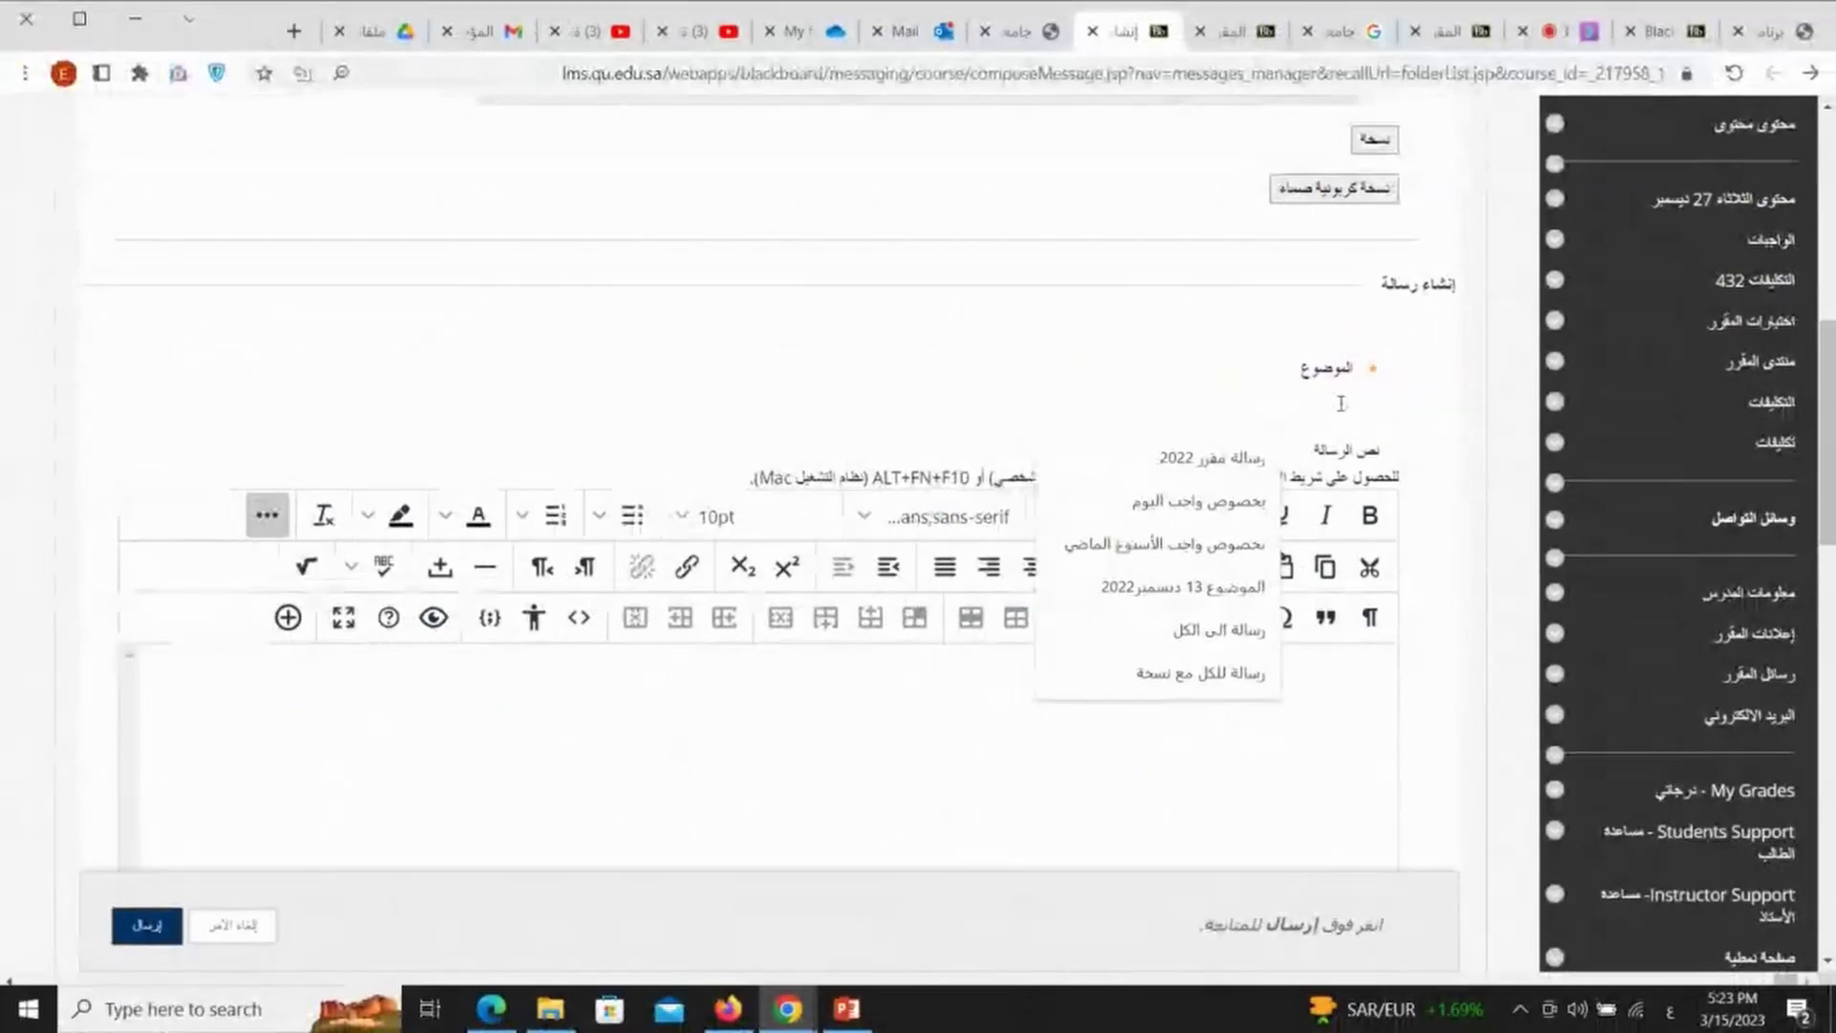
pyautogui.write('واجب')
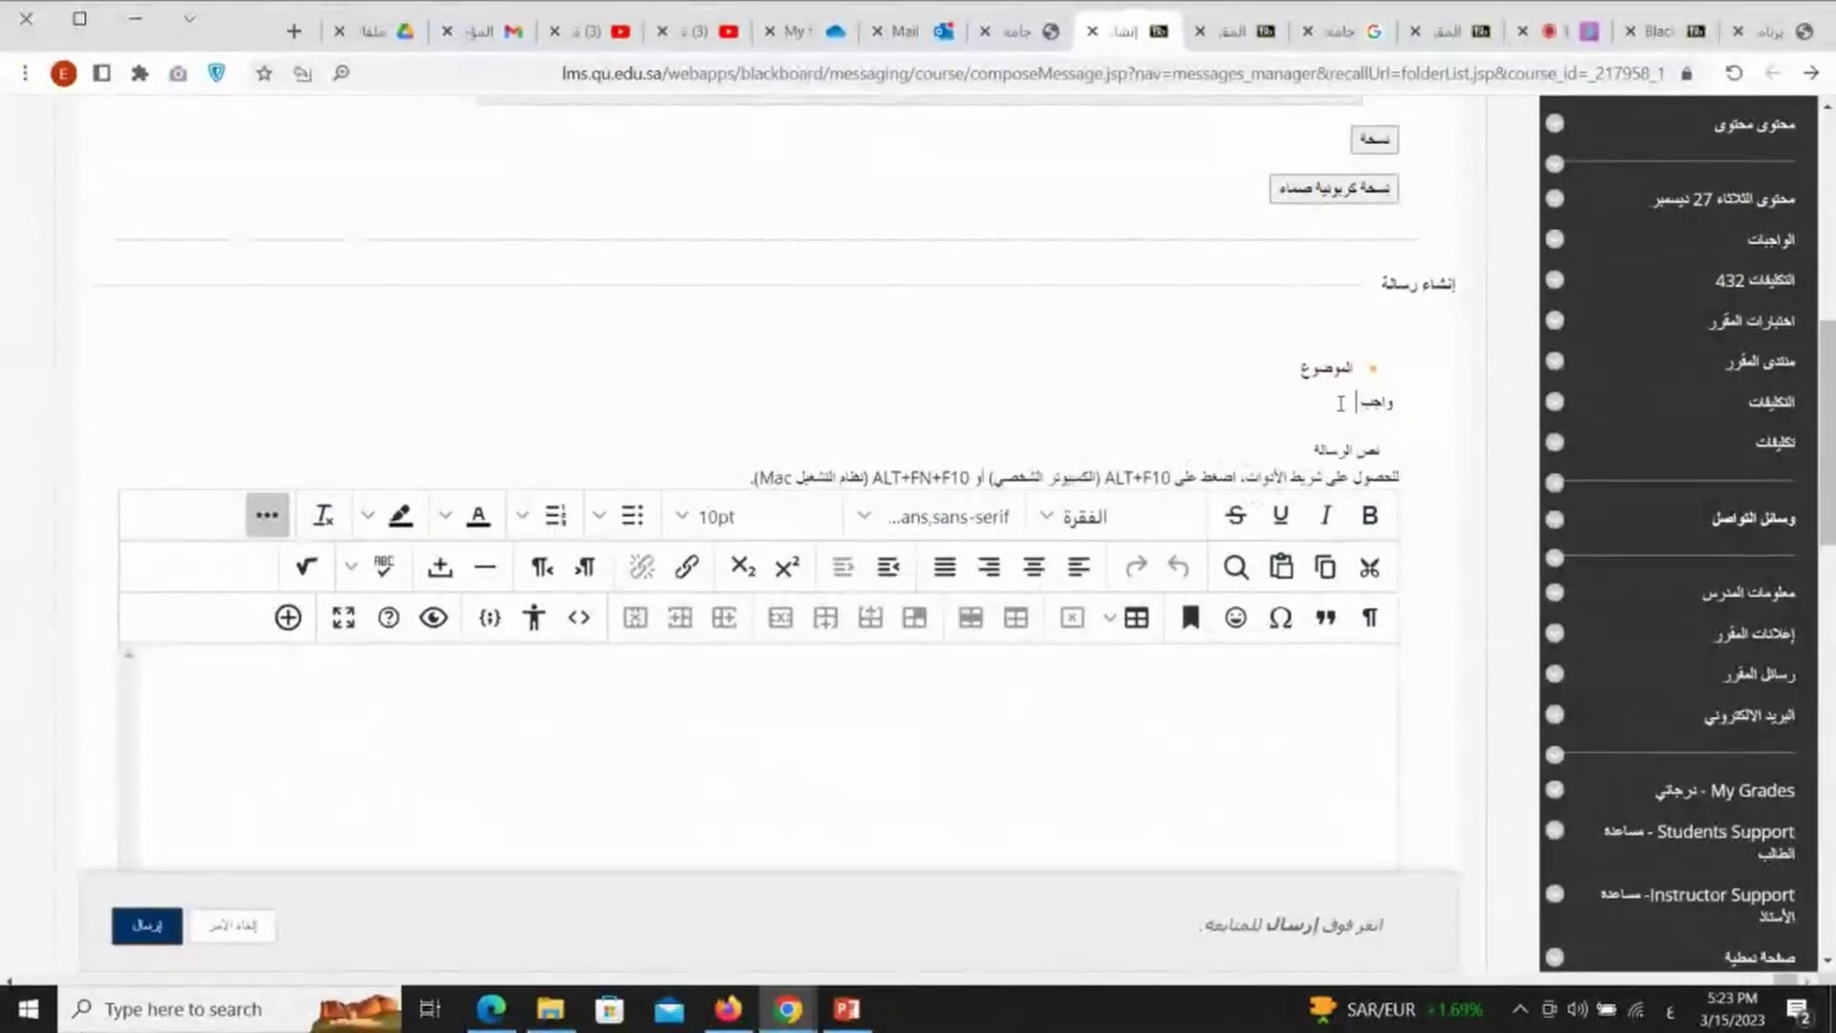
pyautogui.write(' المحاضرة الثانية')
pyautogui.scroll(-2, 1339, 536)
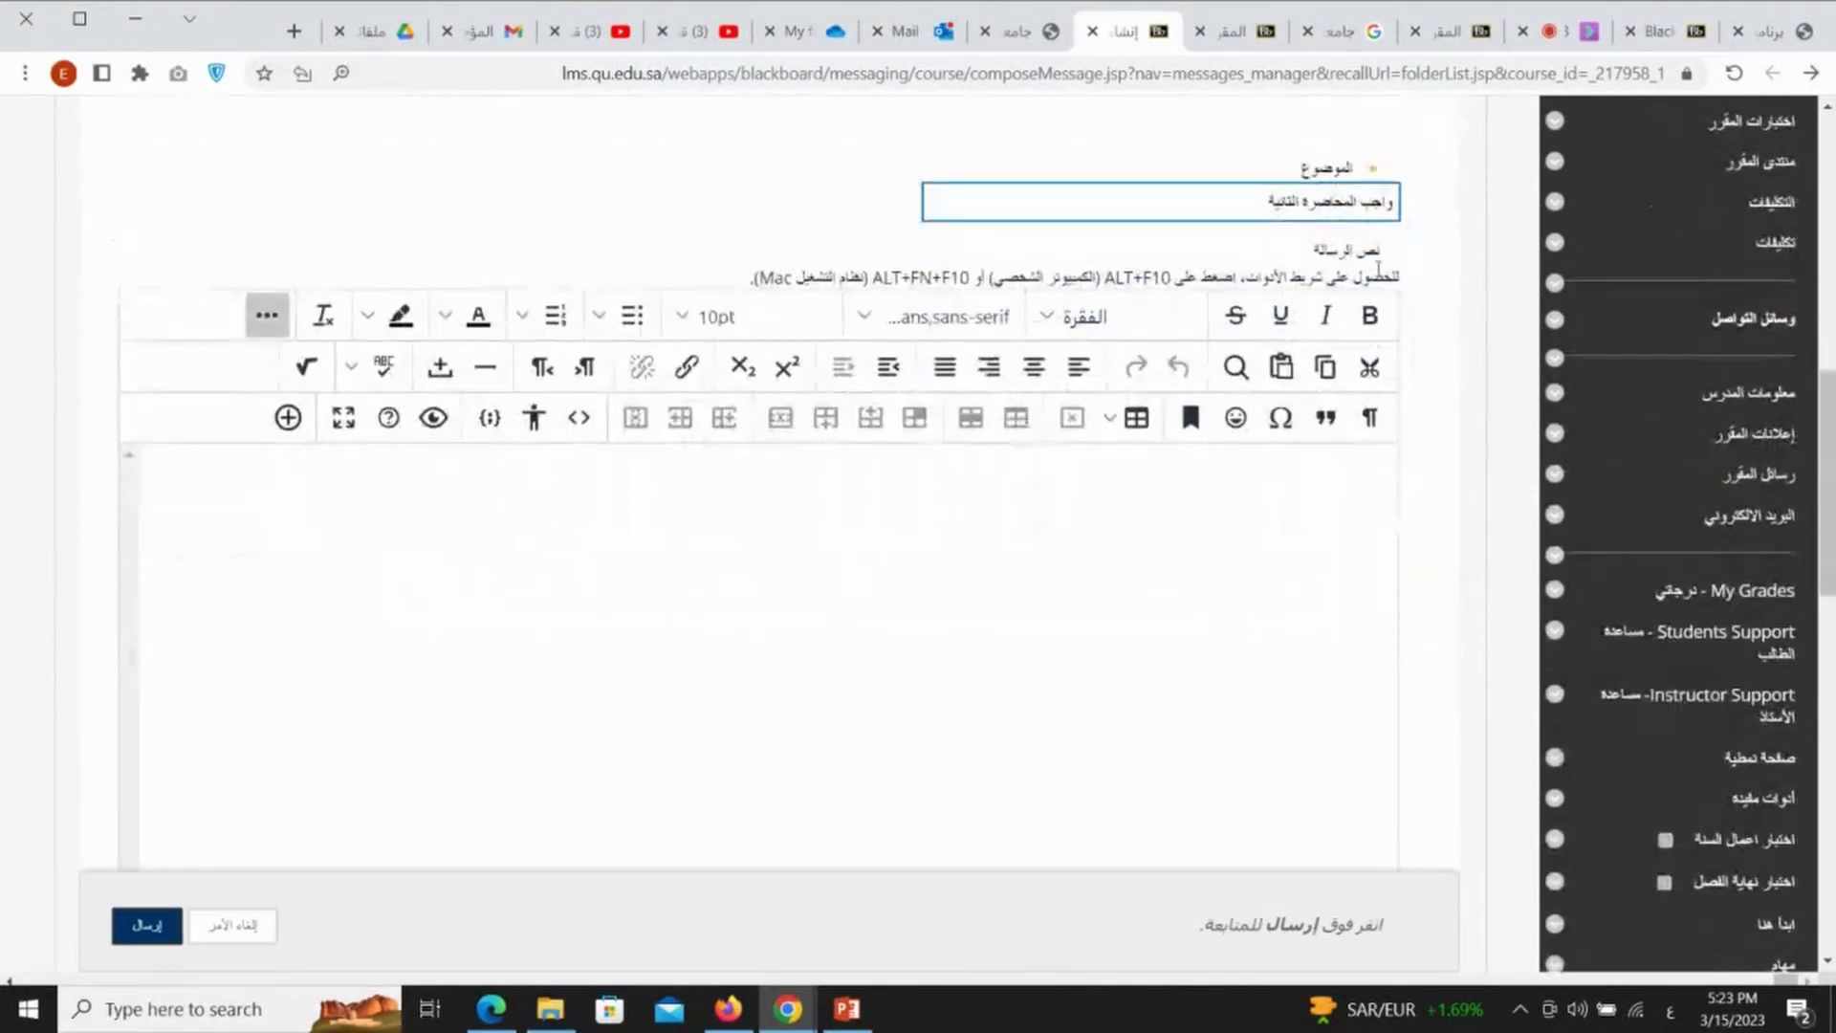
pyautogui.click(1307, 582)
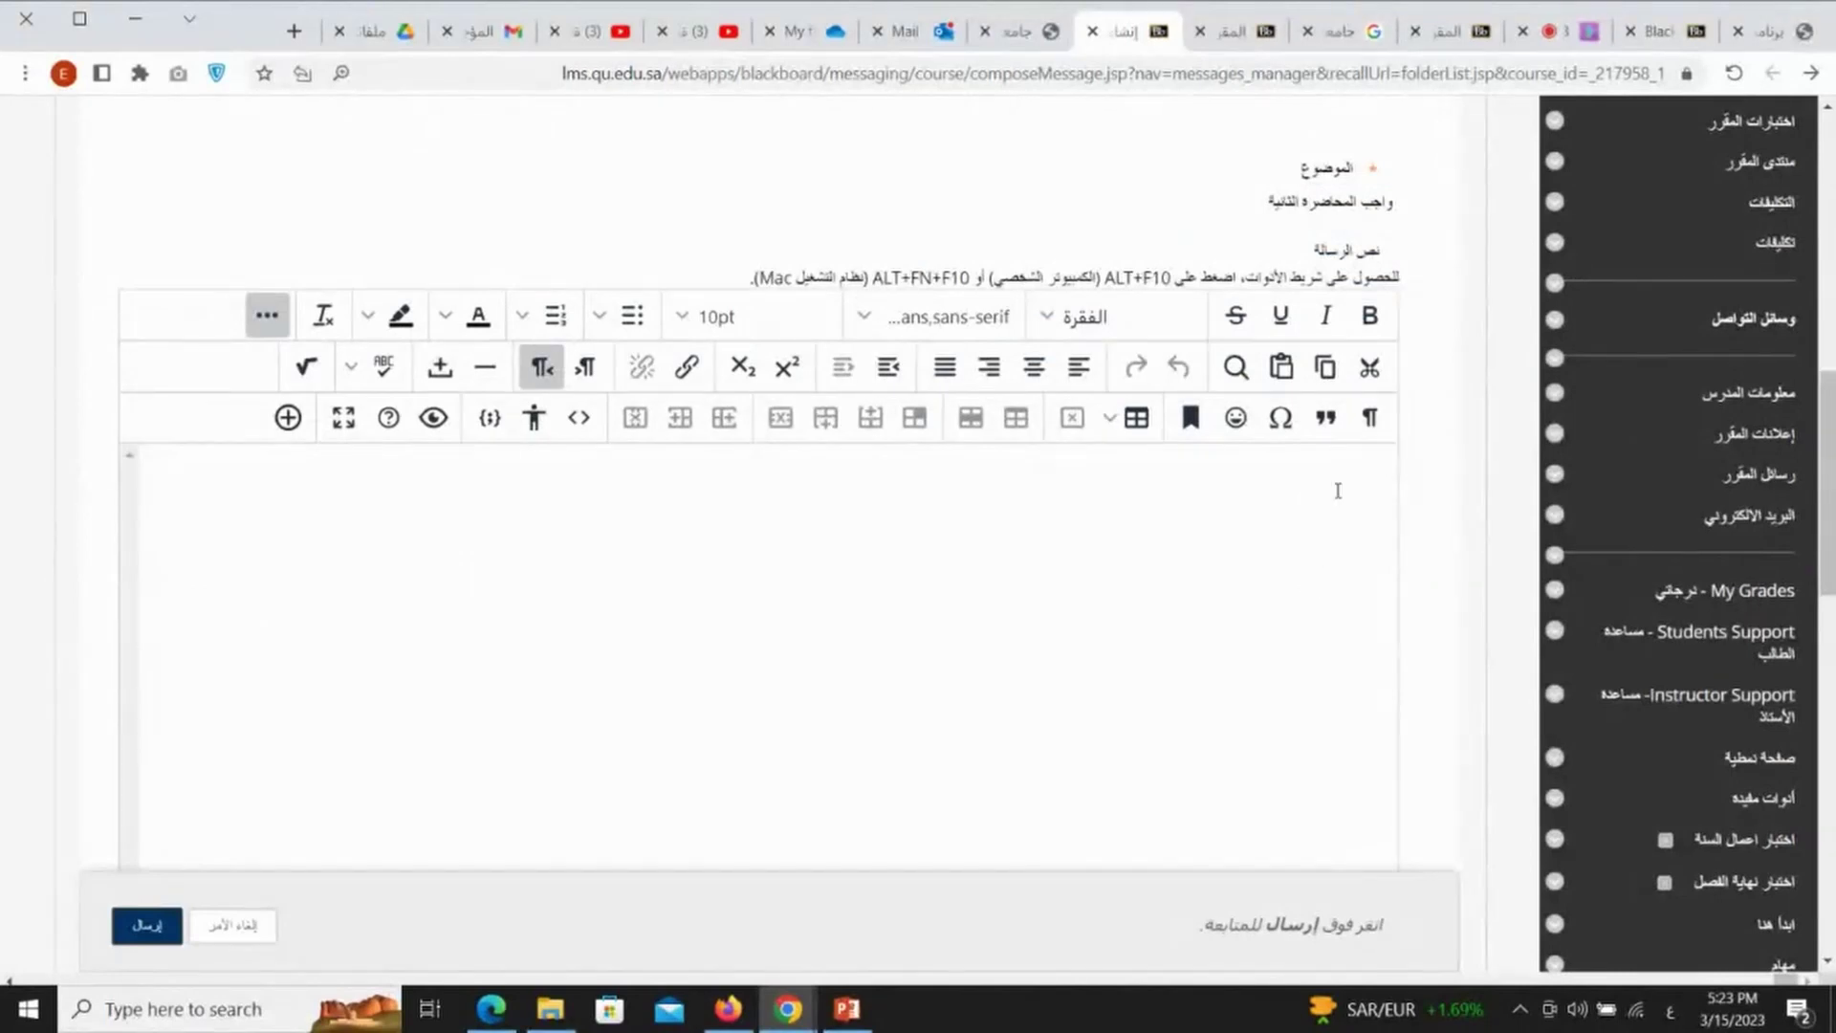
pyautogui.moveTo(781, 479)
pyautogui.mouseDown()
pyautogui.moveTo(820, 750)
pyautogui.moveTo(1381, 512)
pyautogui.mouseUp()
pyautogui.press('Escape')
# Attach the file "الوحدة الأولى.docx" from the computer to the message.
pyautogui.scroll(-5, 1377, 512)
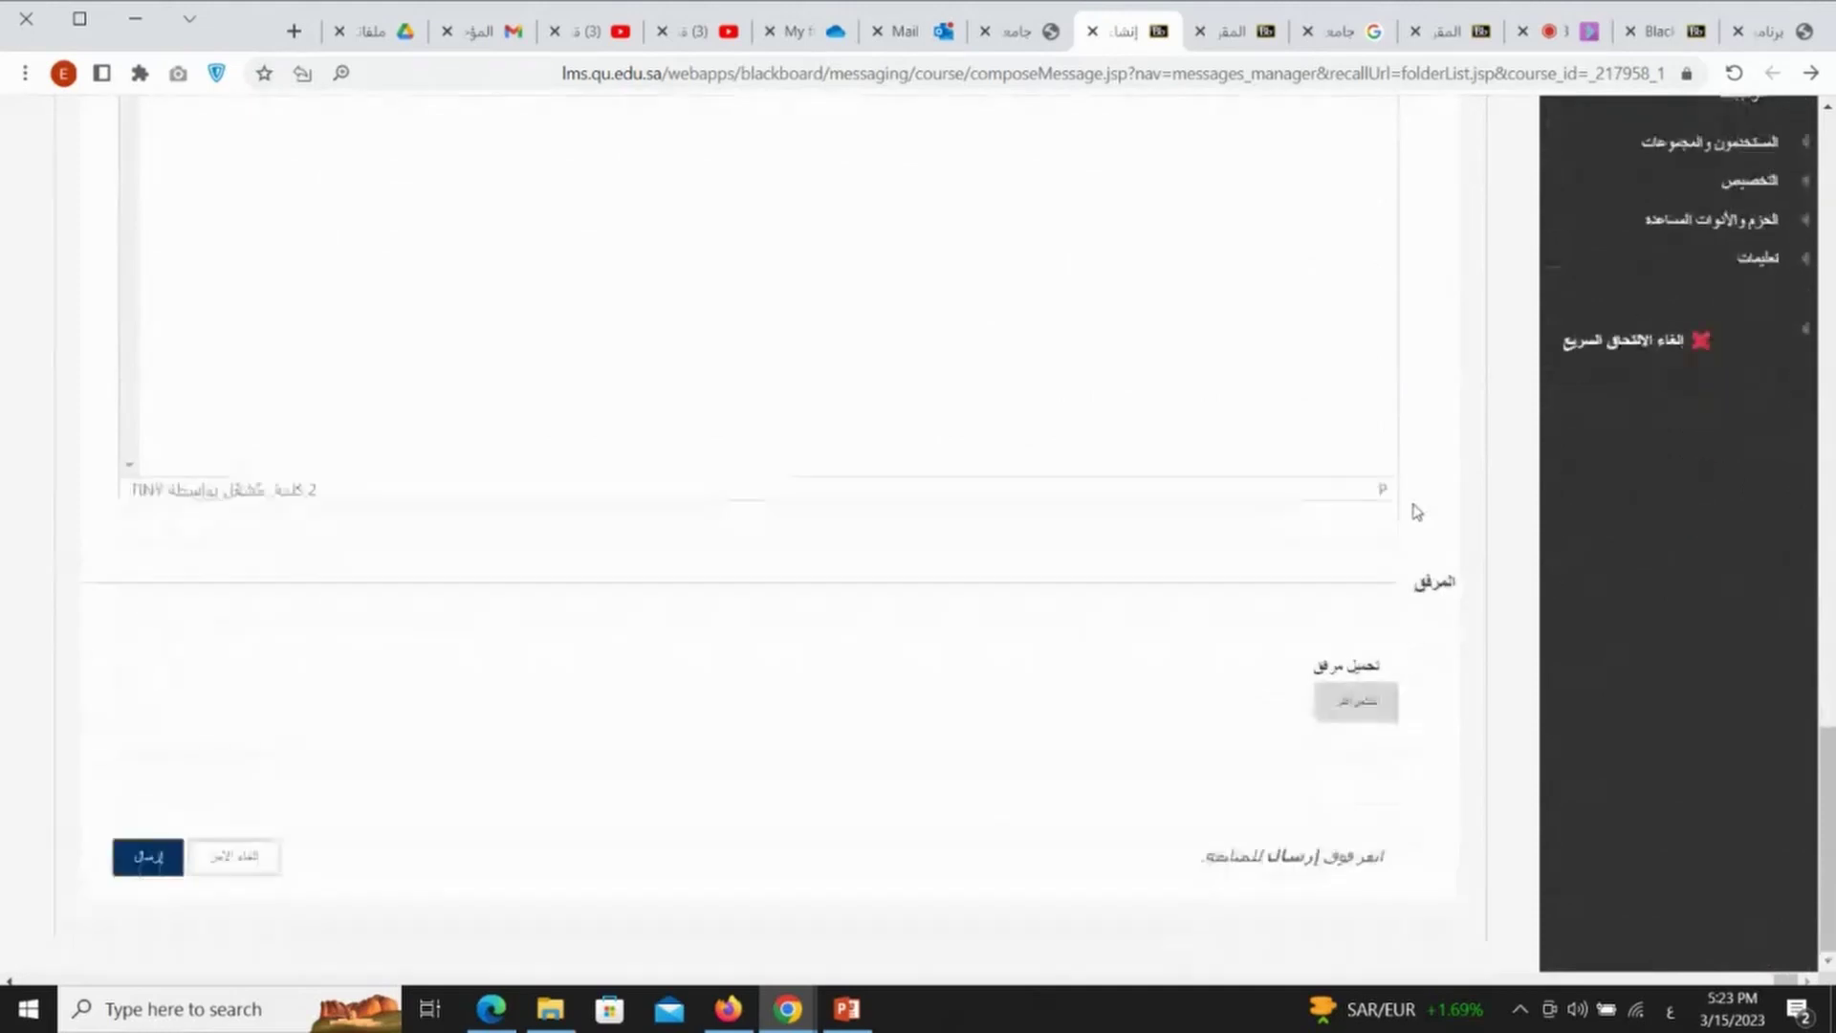
pyautogui.hotkey('ctrl', '2')
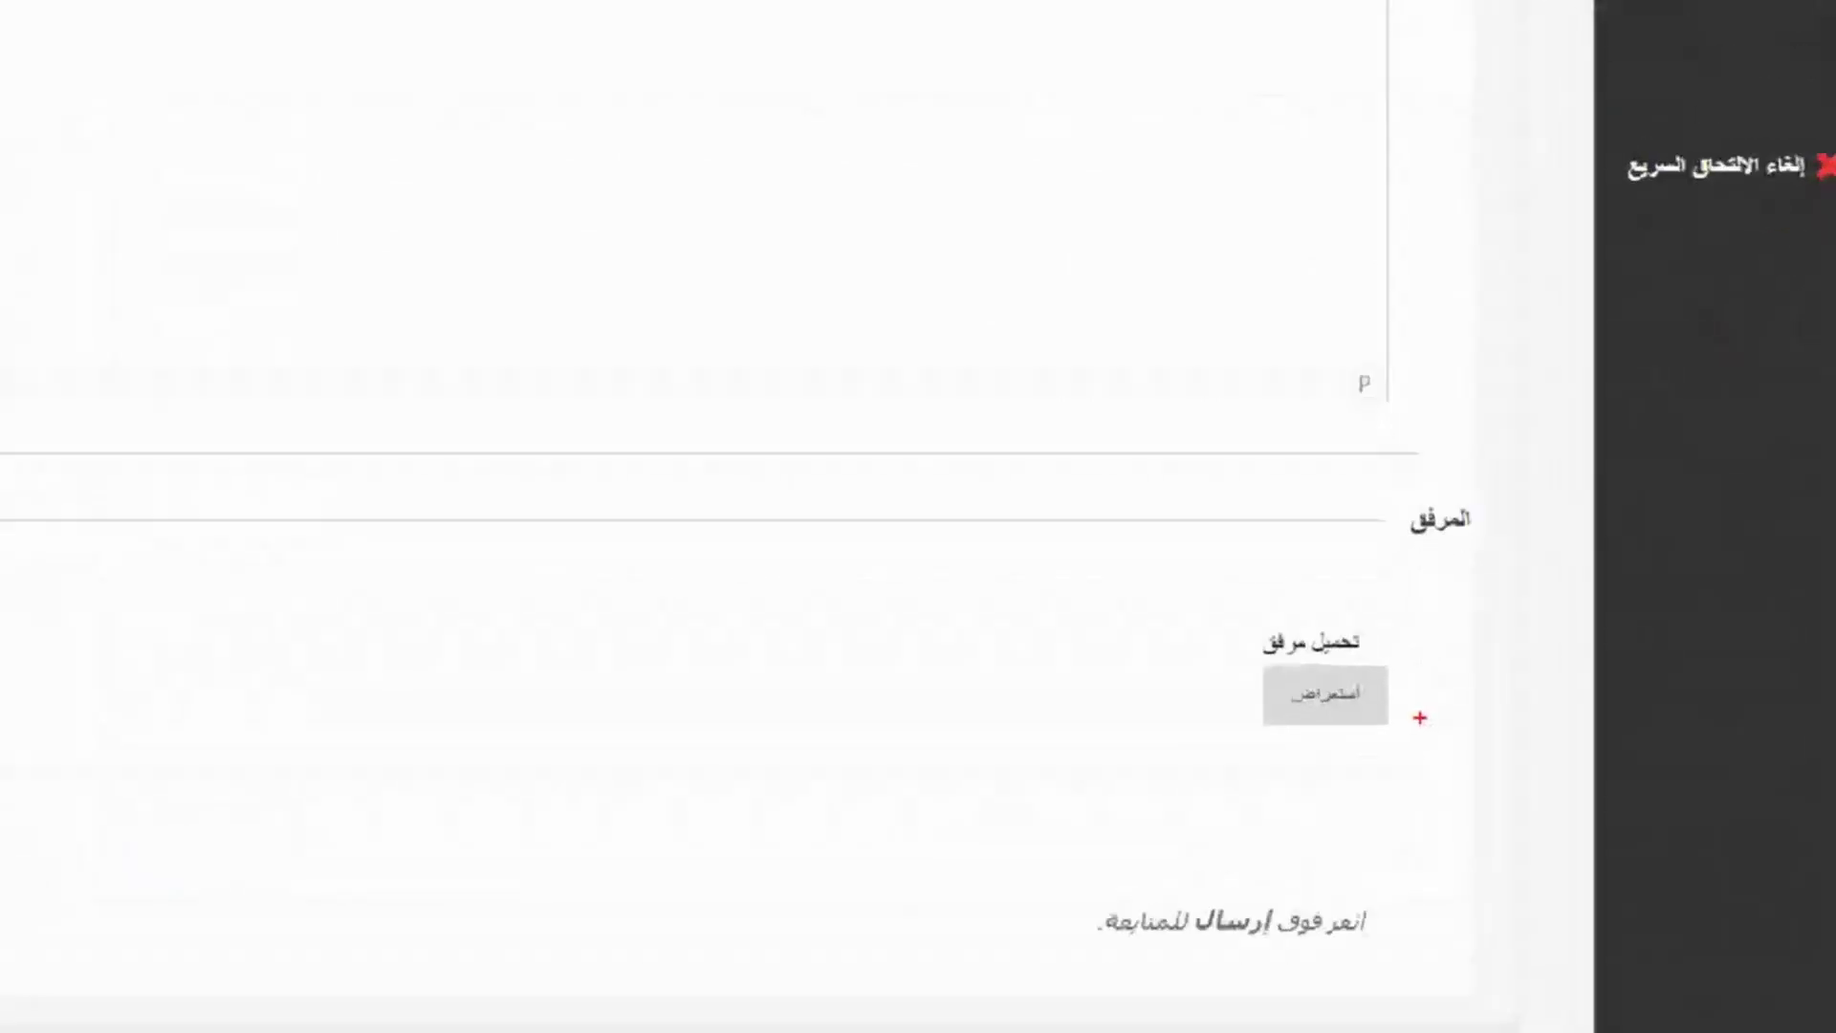
pyautogui.moveTo(1428, 577)
pyautogui.mouseDown()
pyautogui.moveTo(1278, 526)
pyautogui.moveTo(1473, 713)
pyautogui.moveTo(1462, 596)
pyautogui.mouseUp()
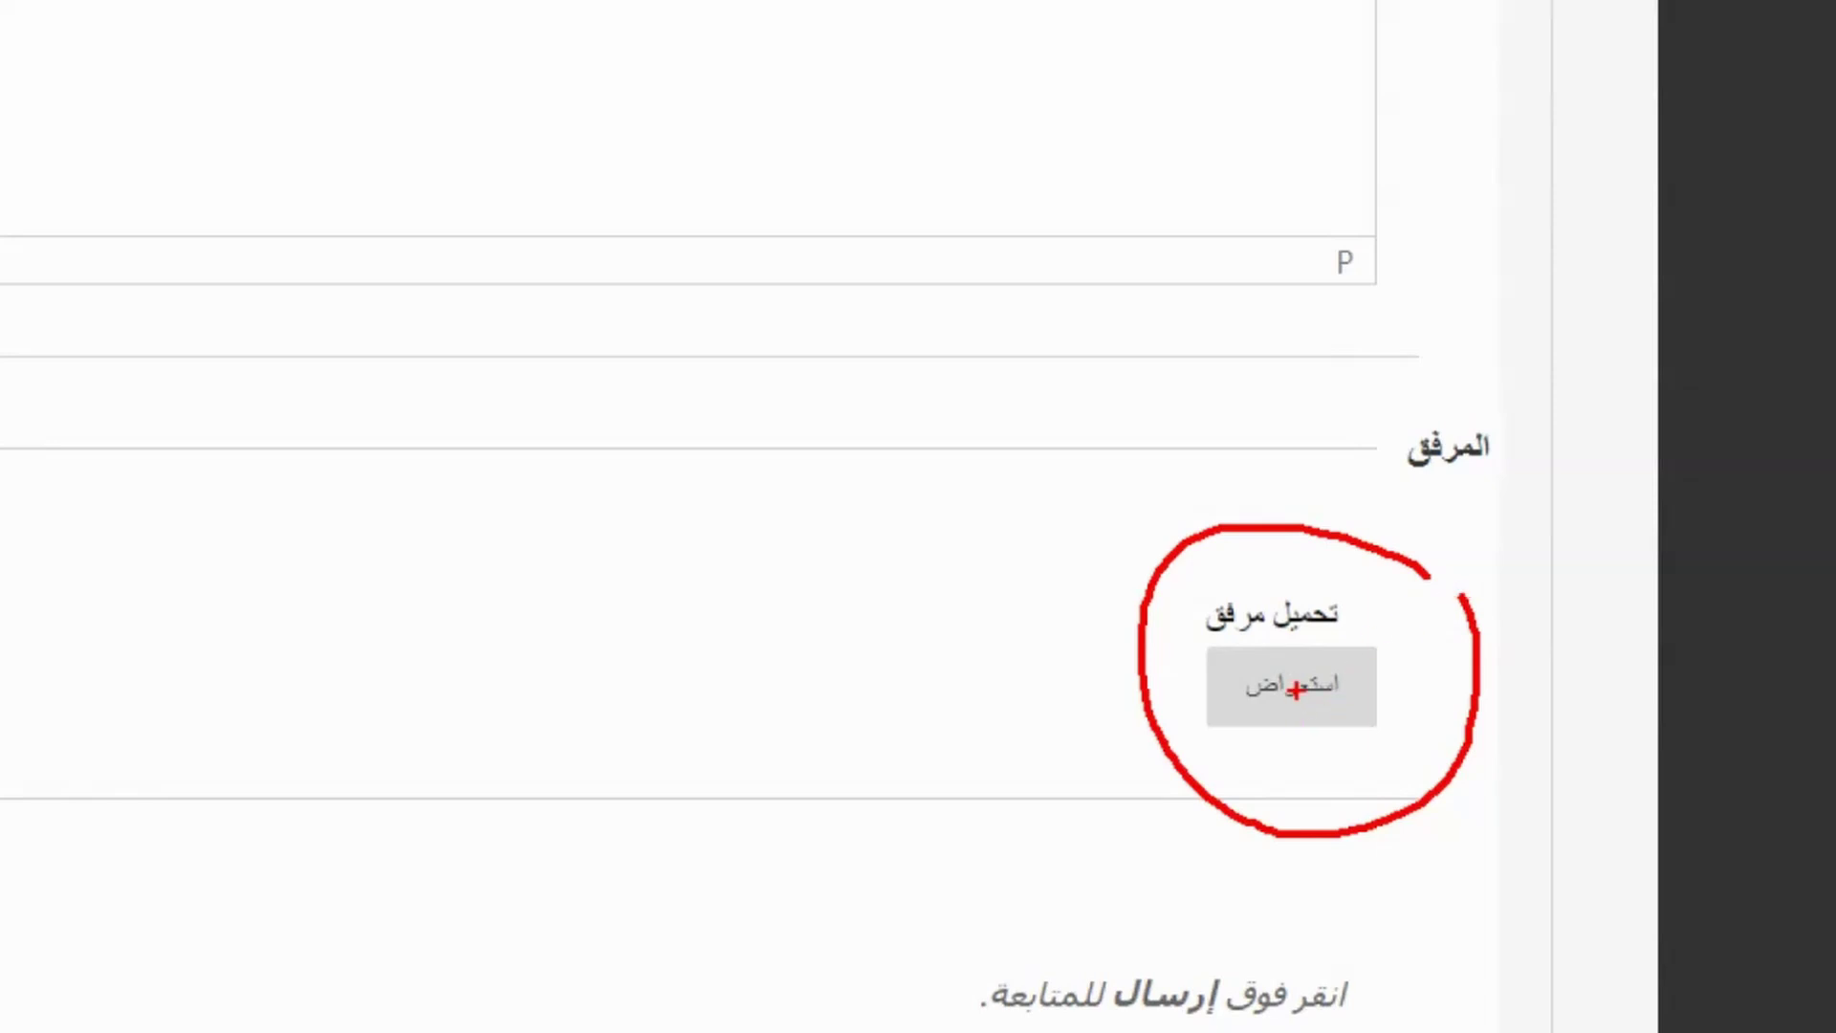
pyautogui.press('Escape')
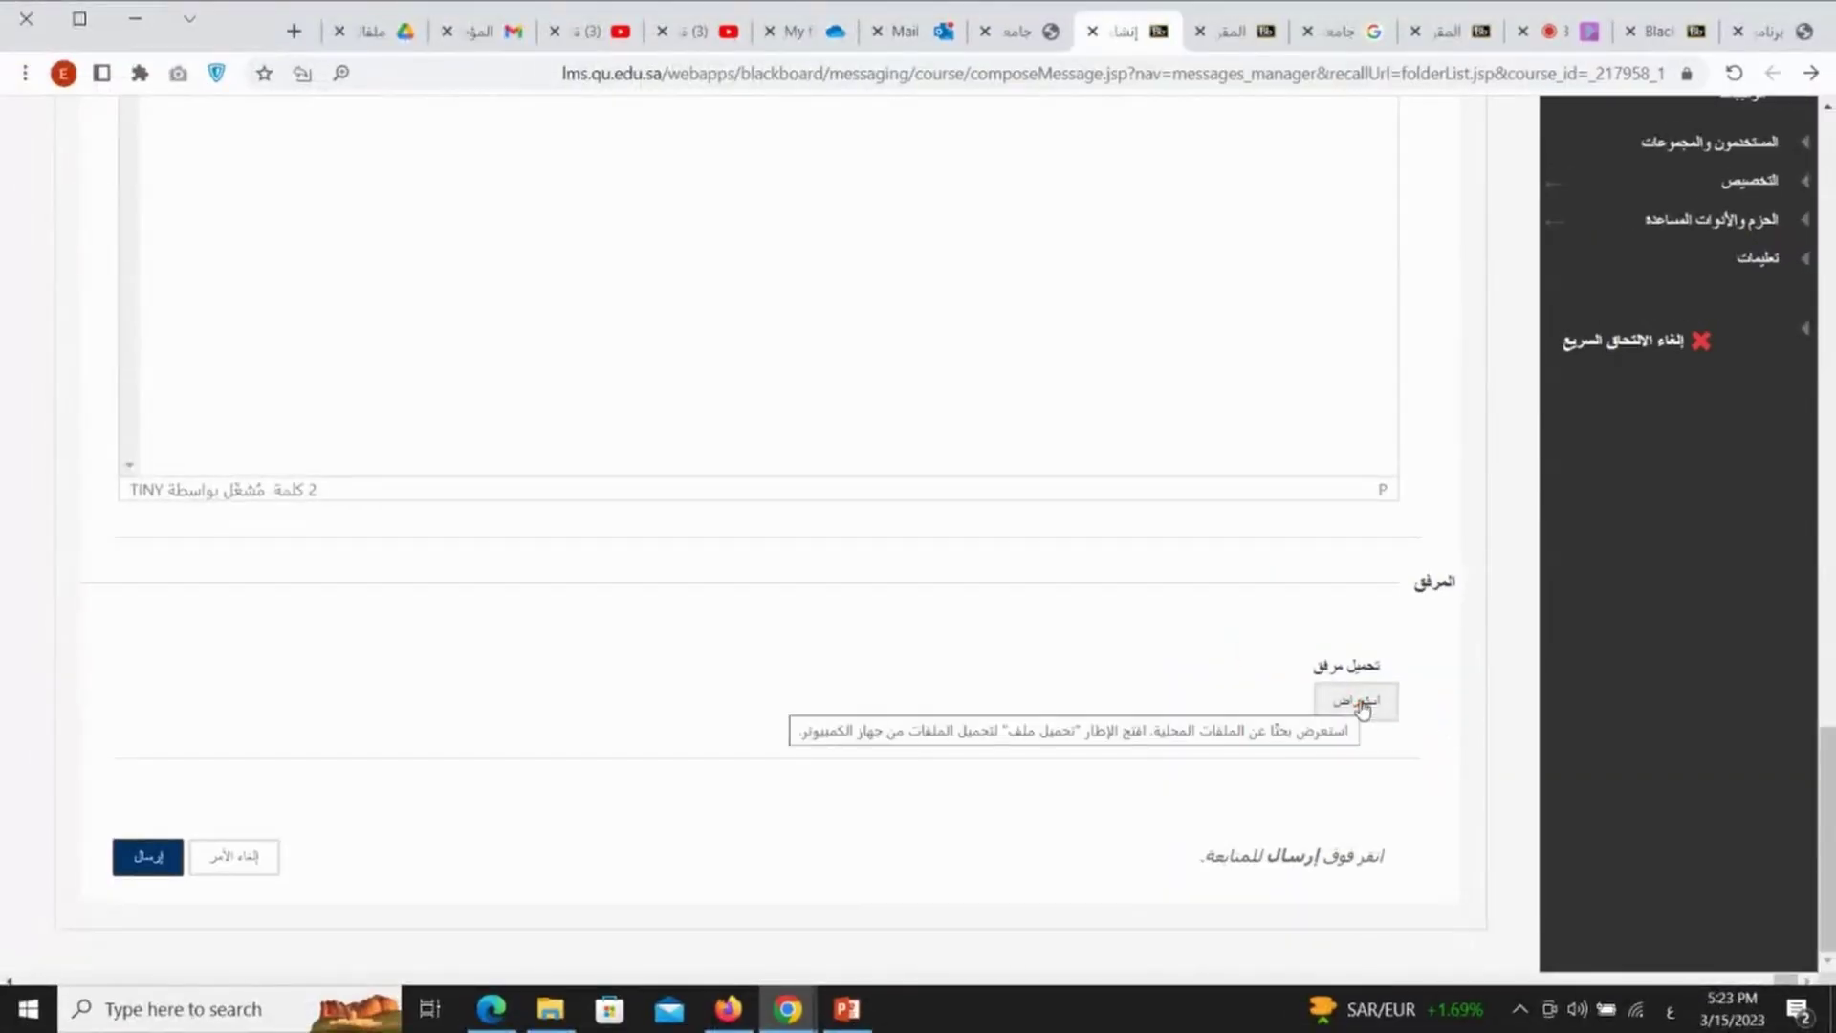
pyautogui.click(1362, 704)
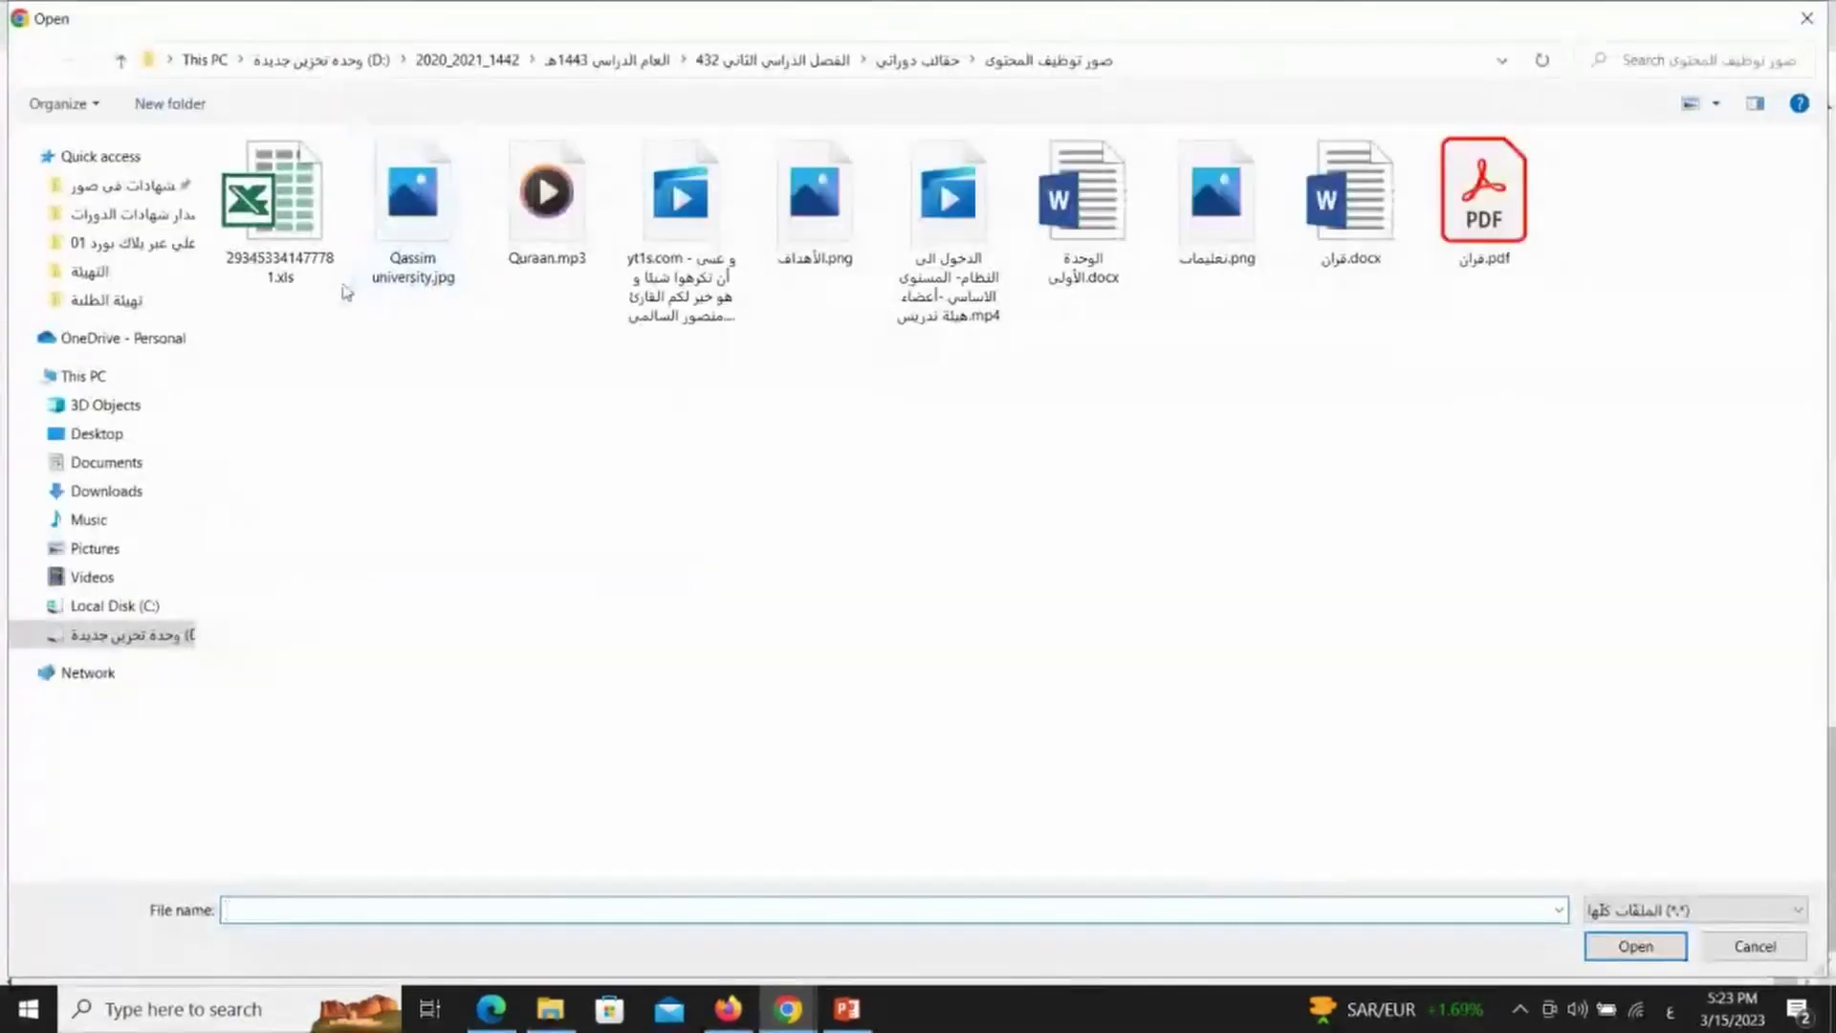
pyautogui.click(1100, 218)
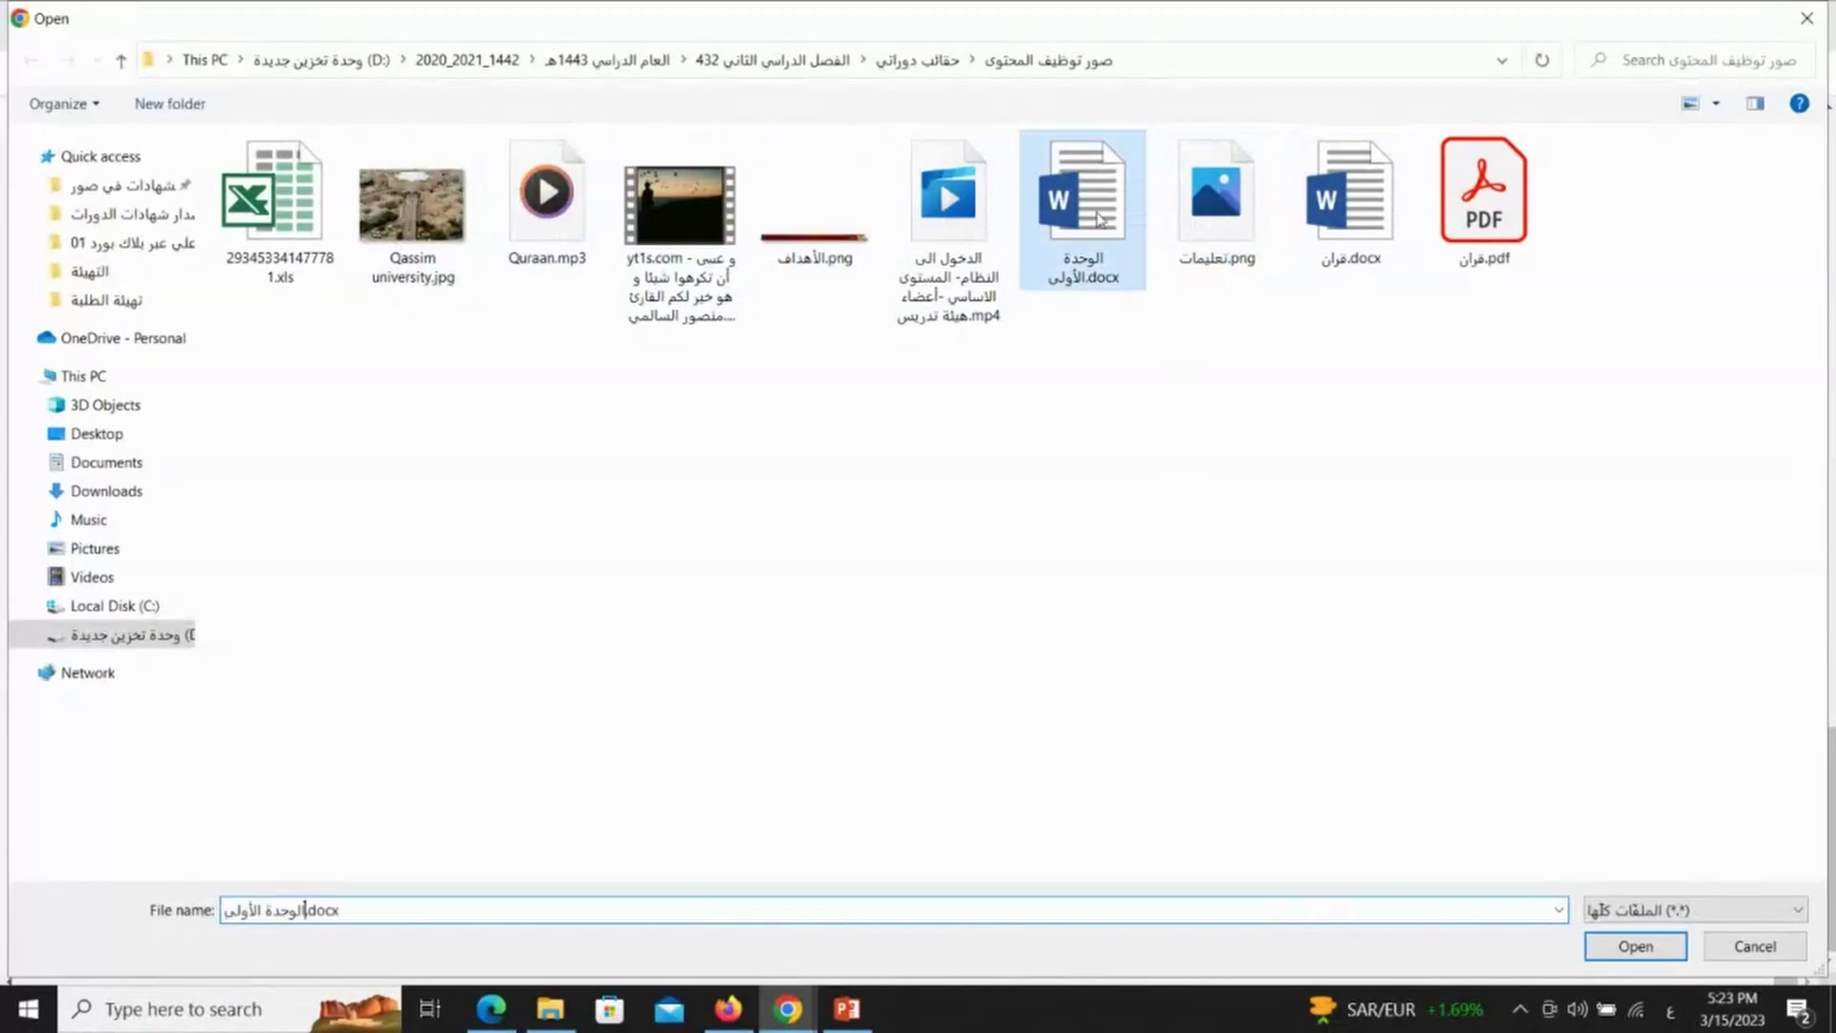
pyautogui.doubleClick(1100, 218)
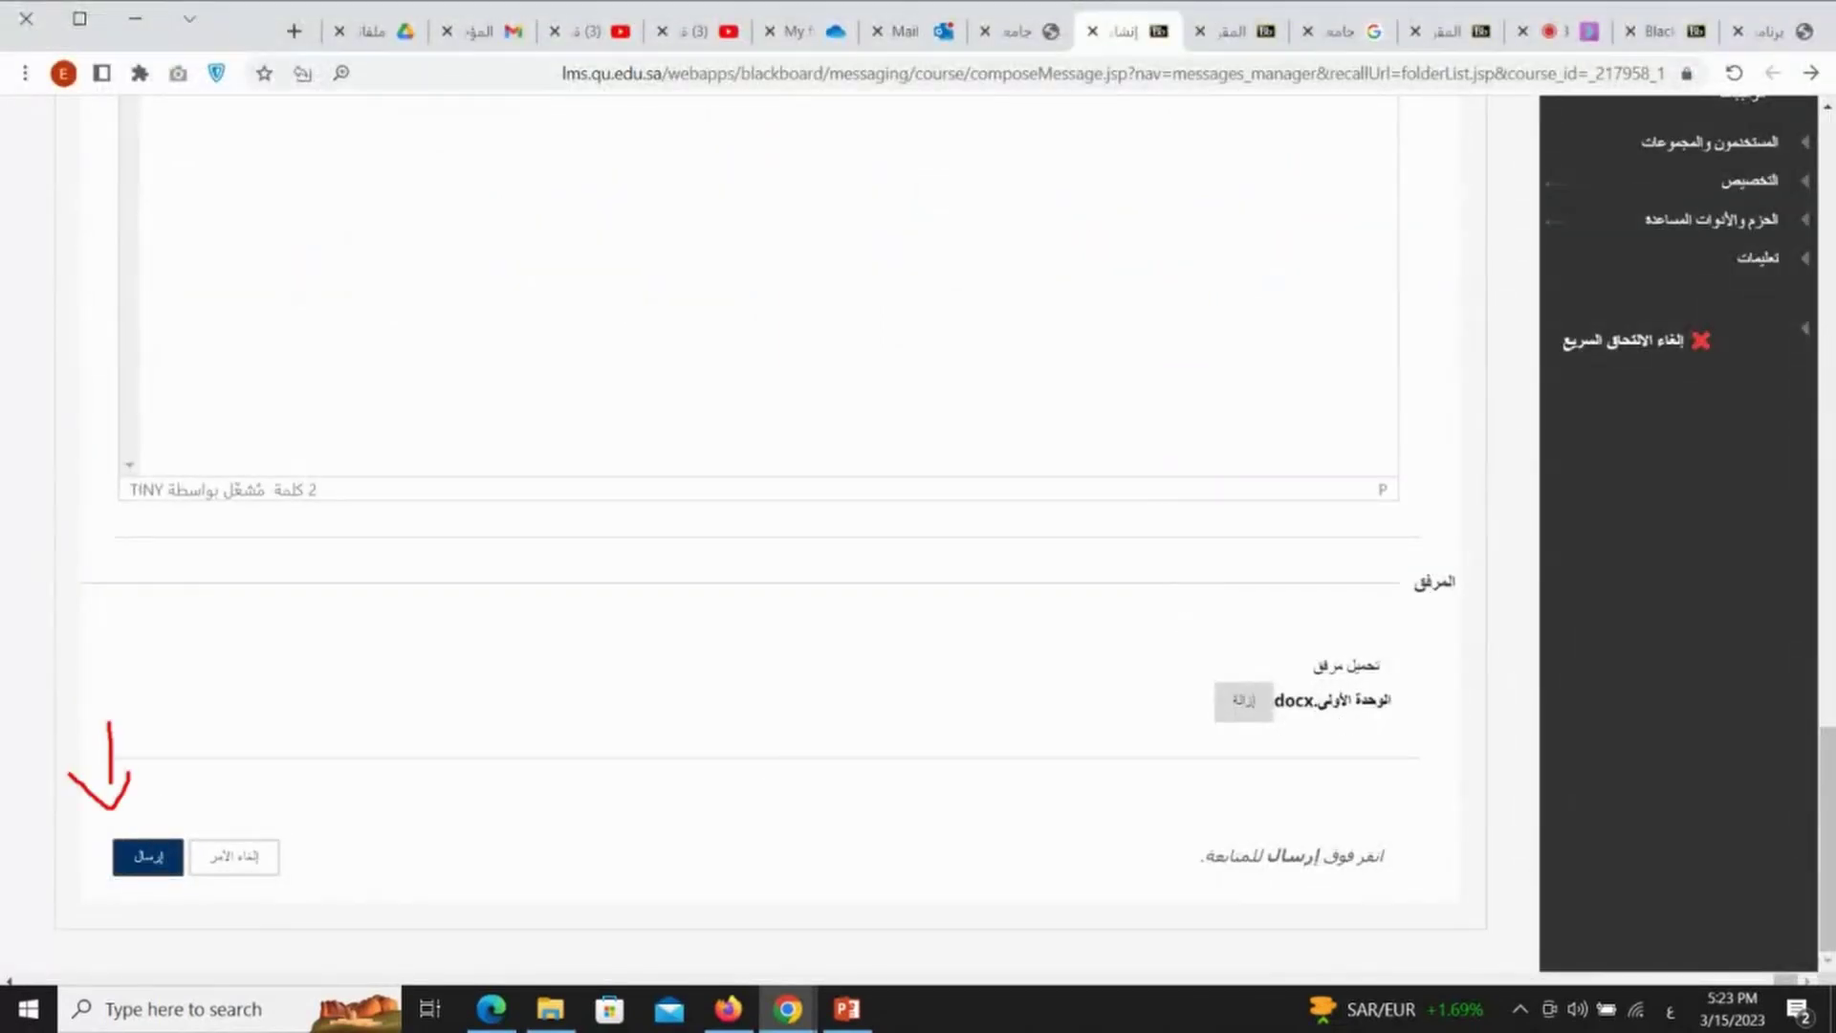
# Send the message and examine the unread column in the list of course message folders.
pyautogui.click(145, 857)
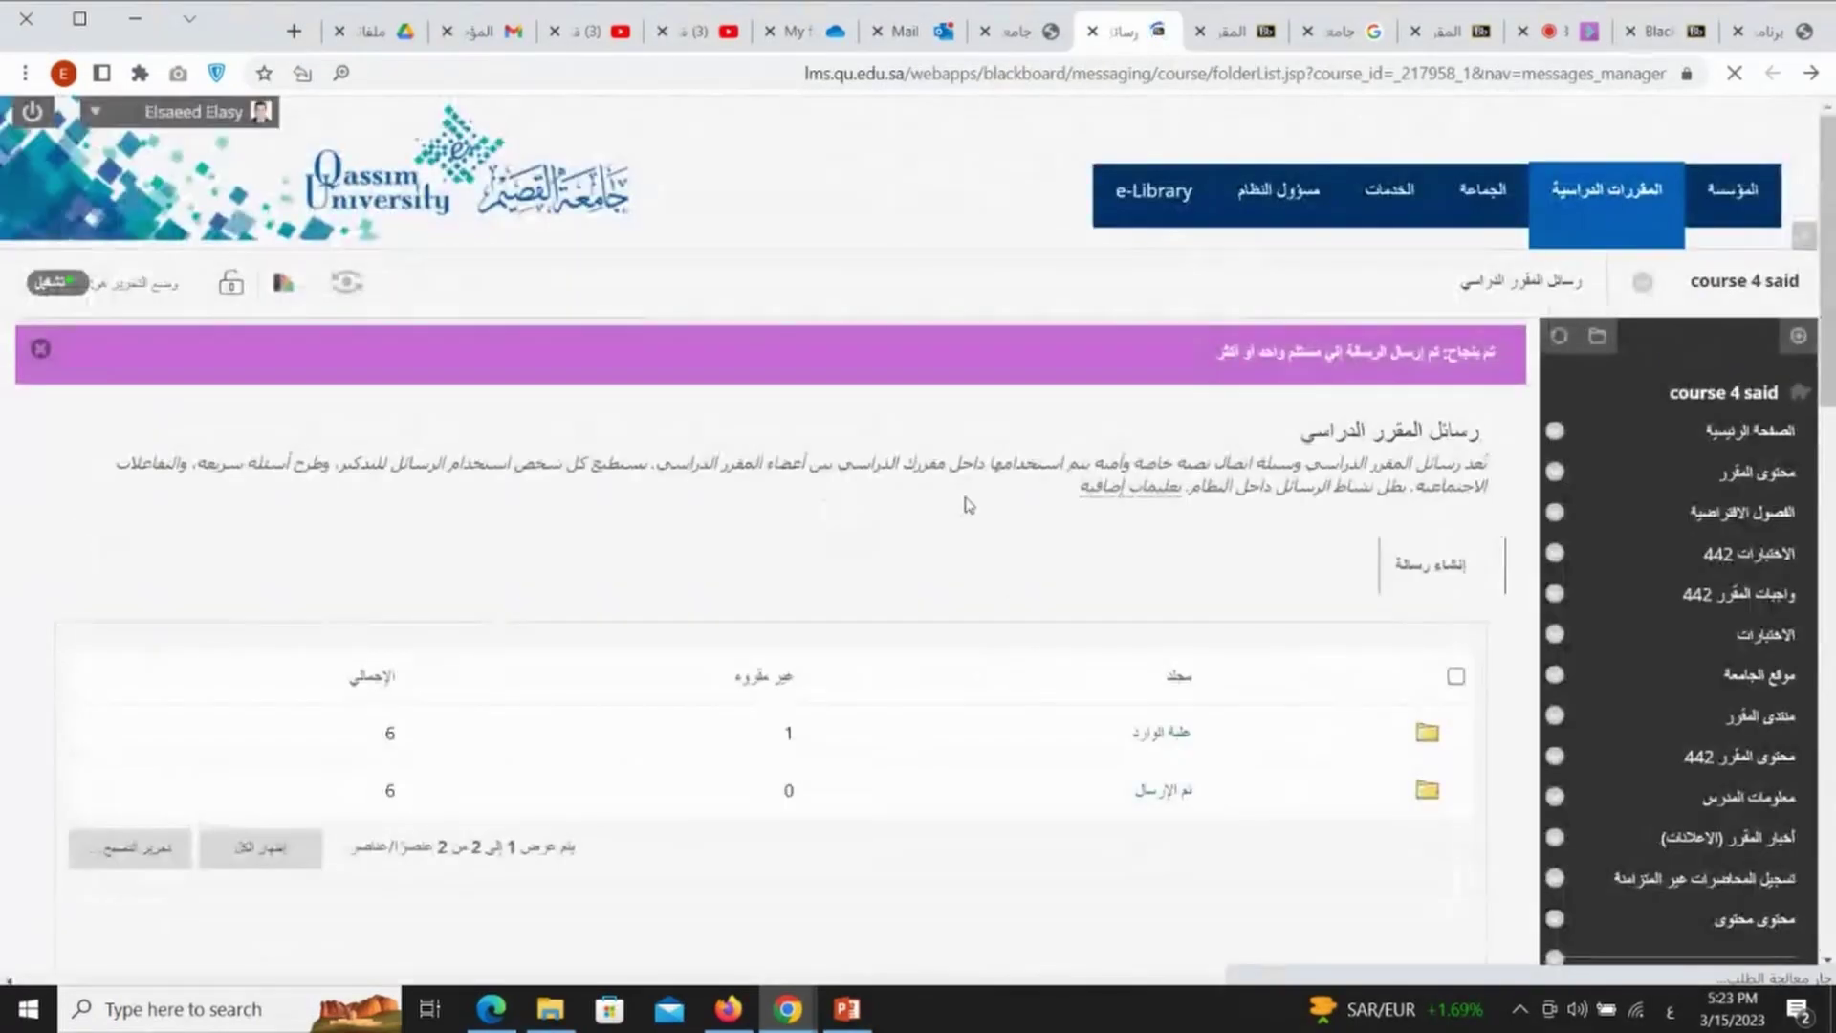
pyautogui.scroll(-2, 968, 505)
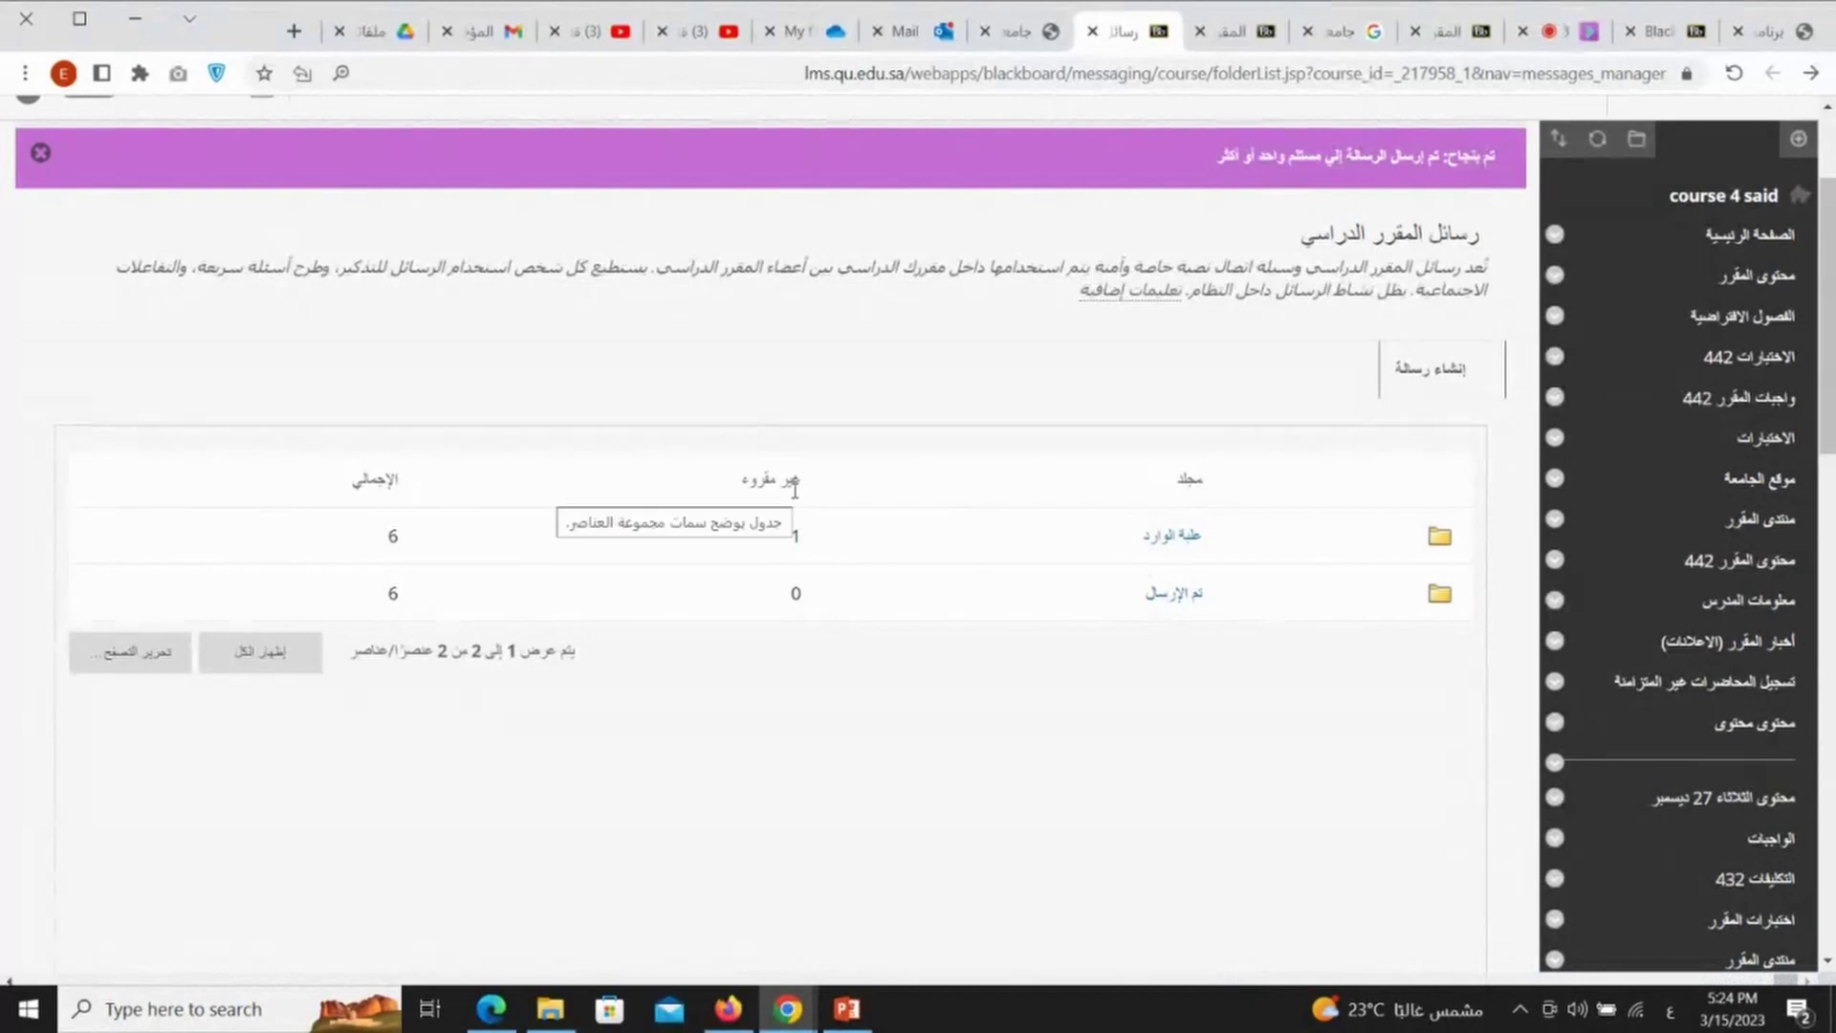
pyautogui.tripleClick(757, 481)
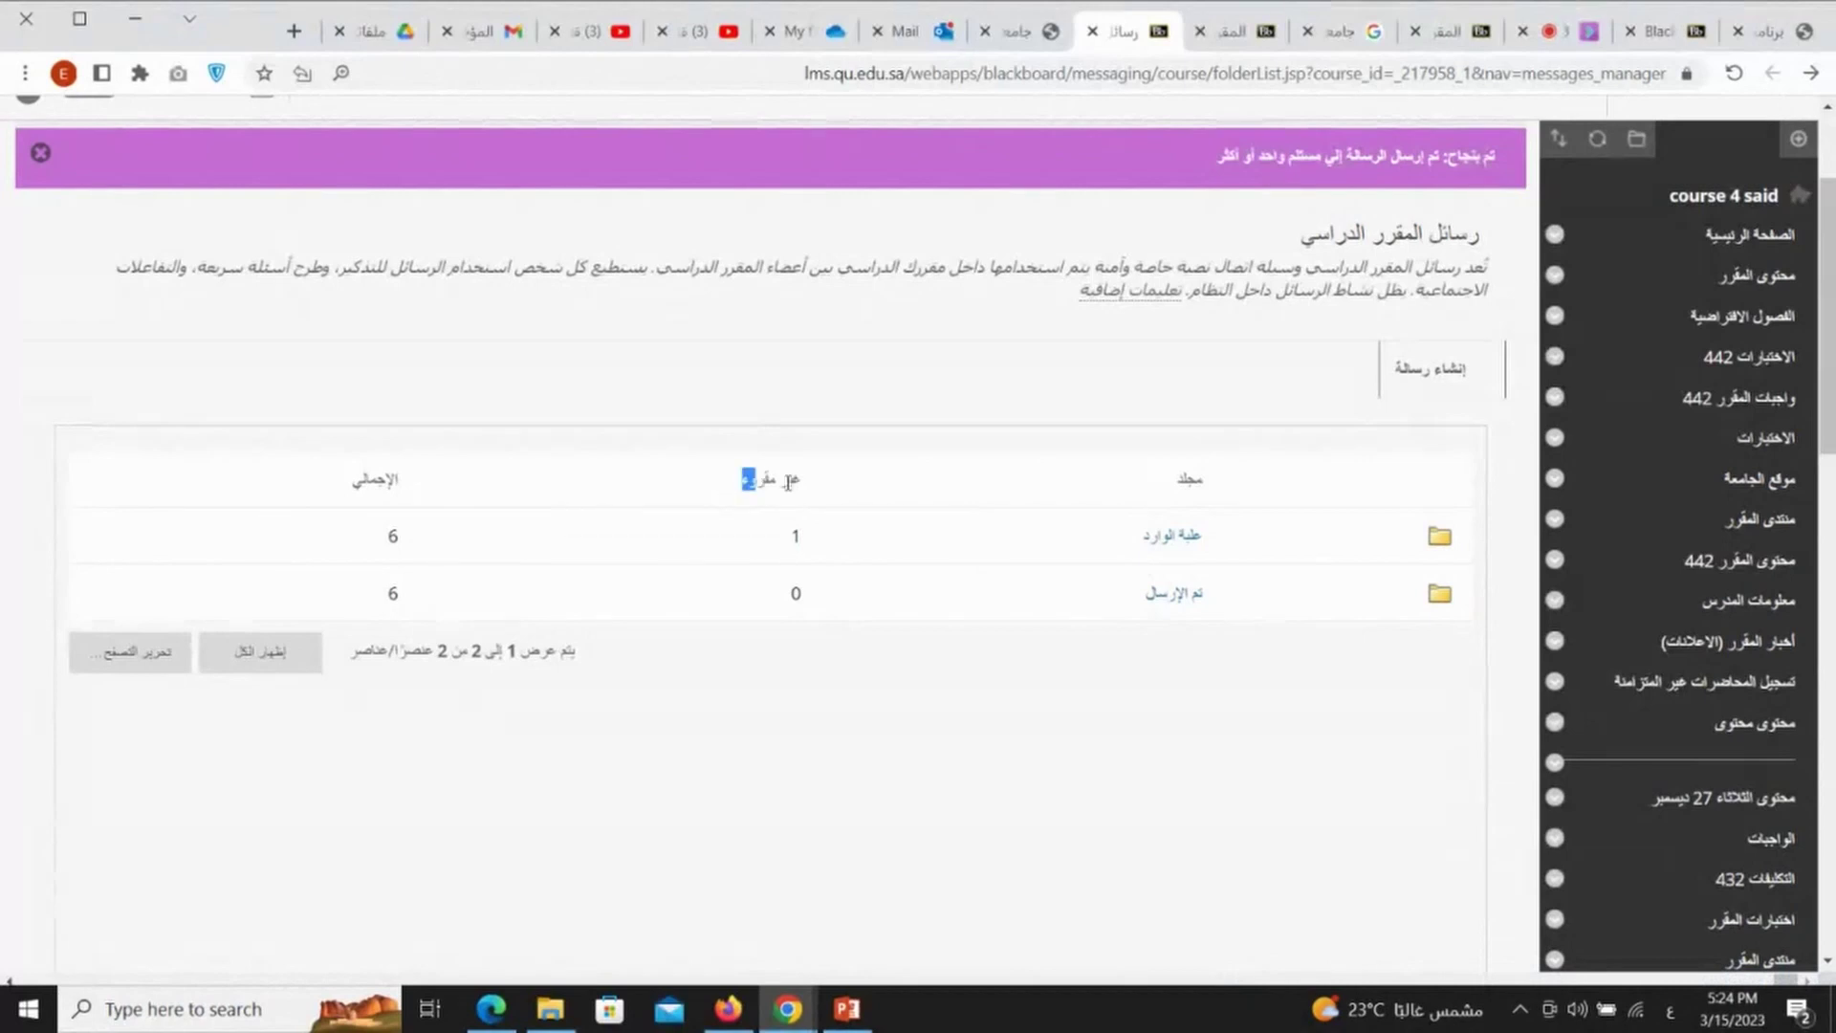
pyautogui.click(902, 708)
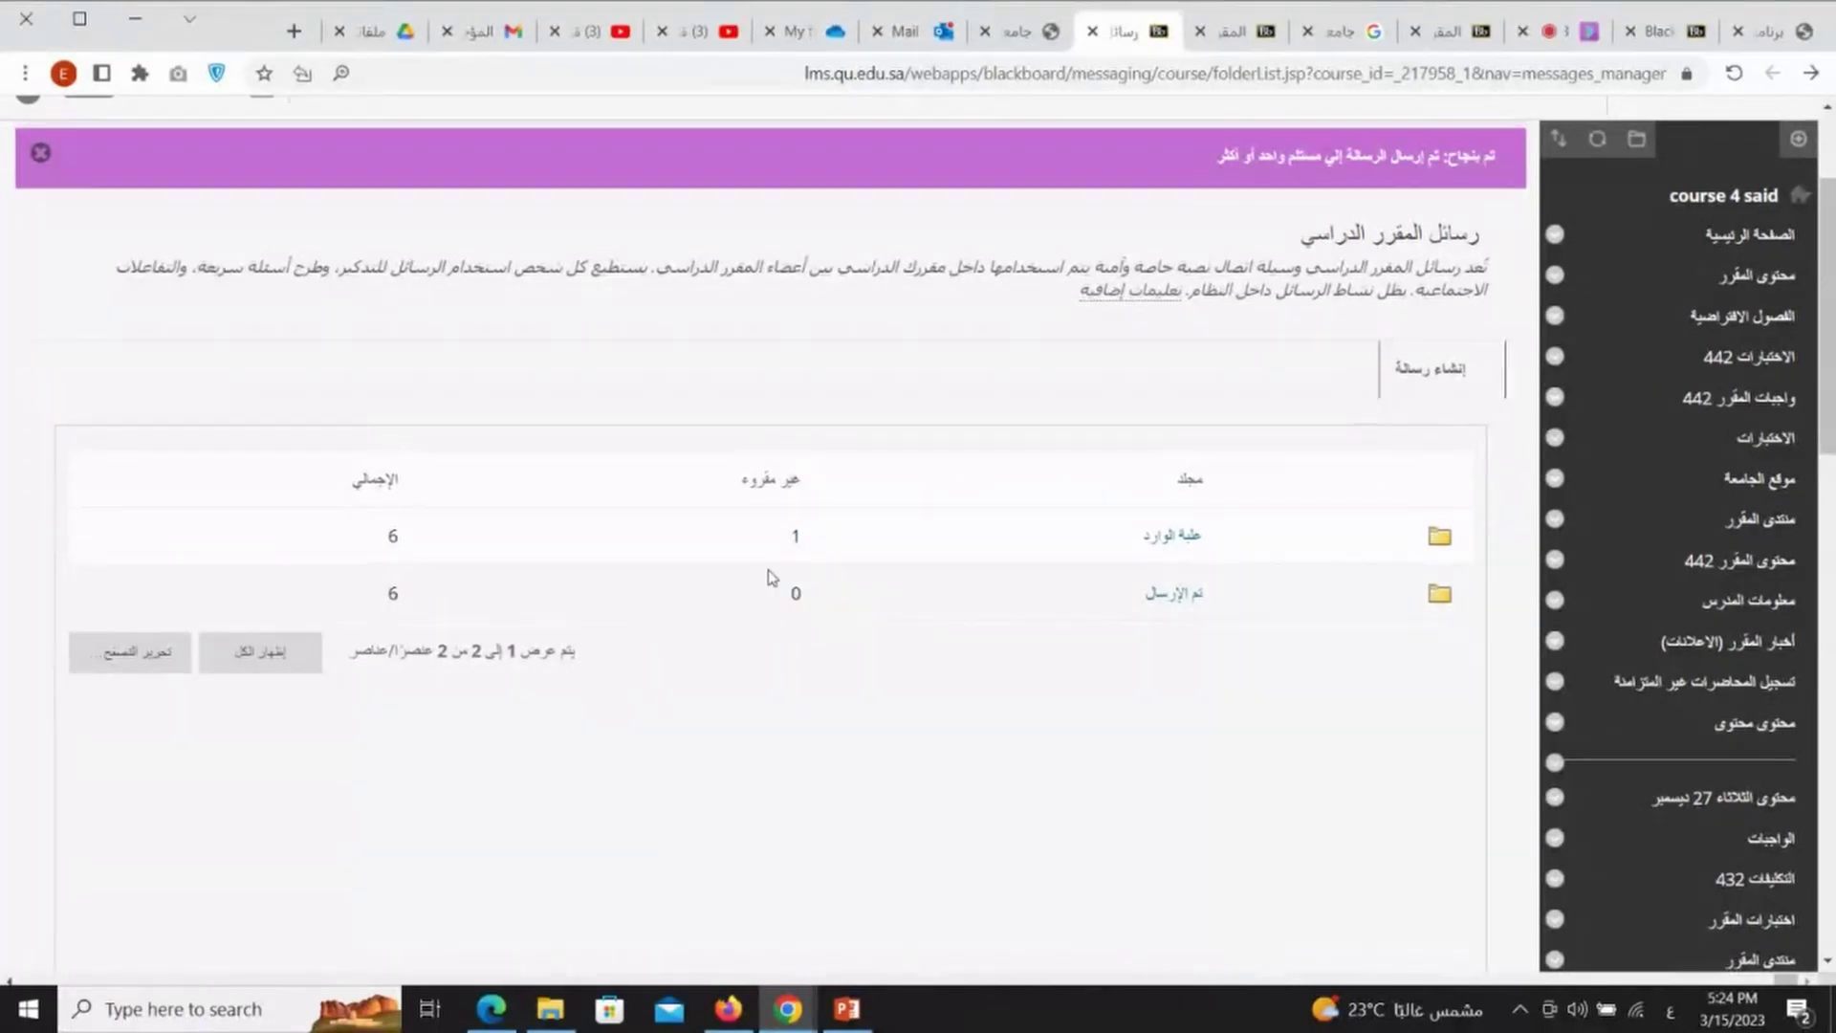
pyautogui.scroll(3, 1406, 398)
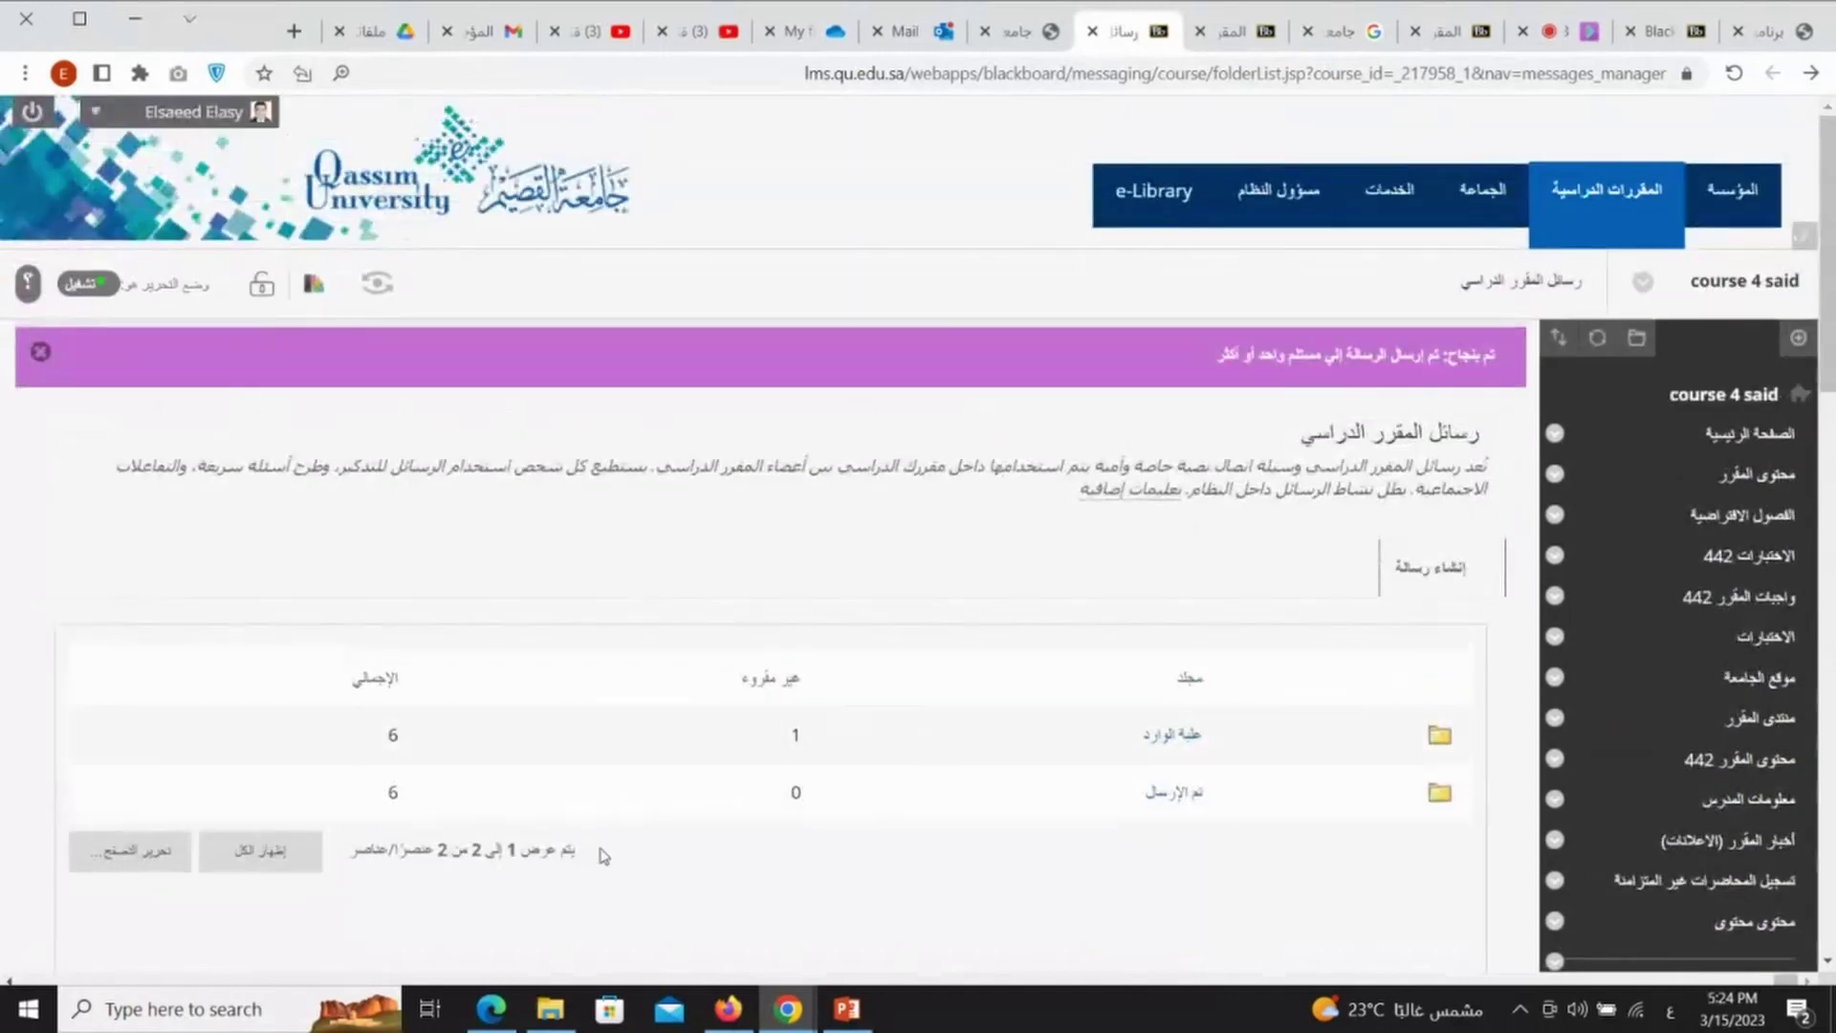
# Switch to the Student 8 session in Firefox and open the course messages (رسائل المقرر) page.
pyautogui.click(727, 1009)
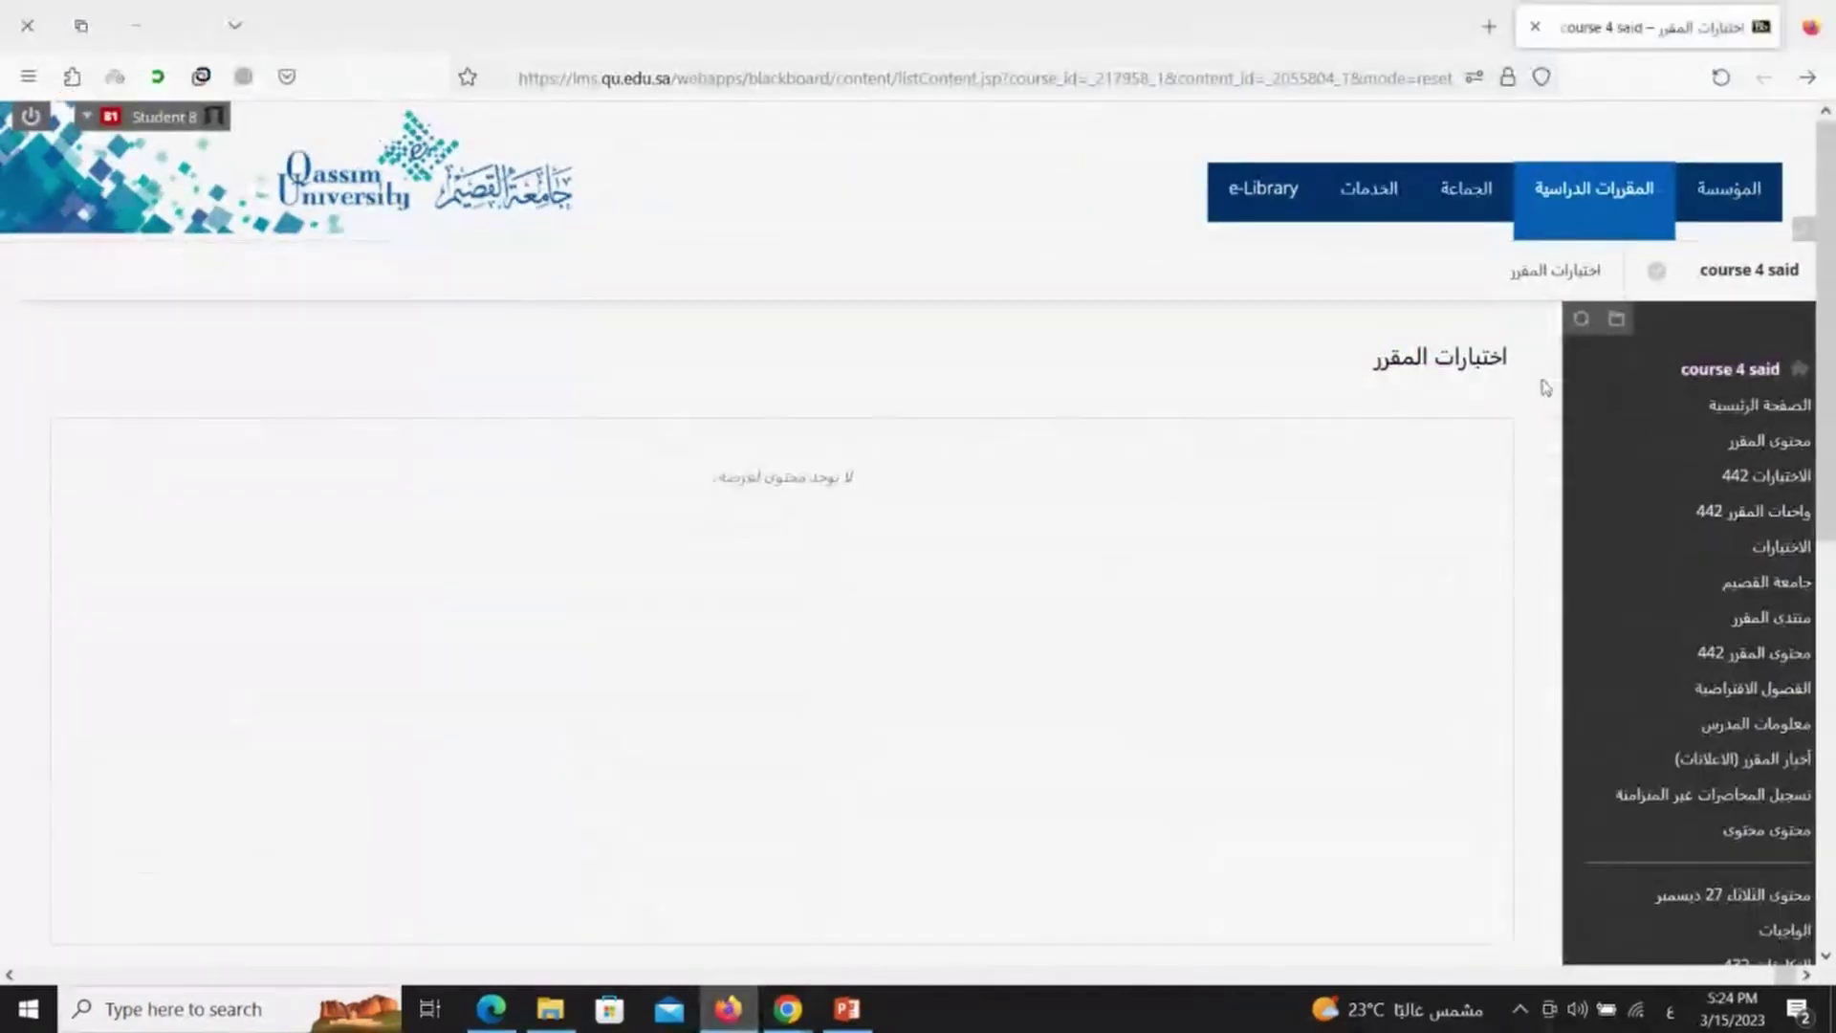
pyautogui.click(1743, 475)
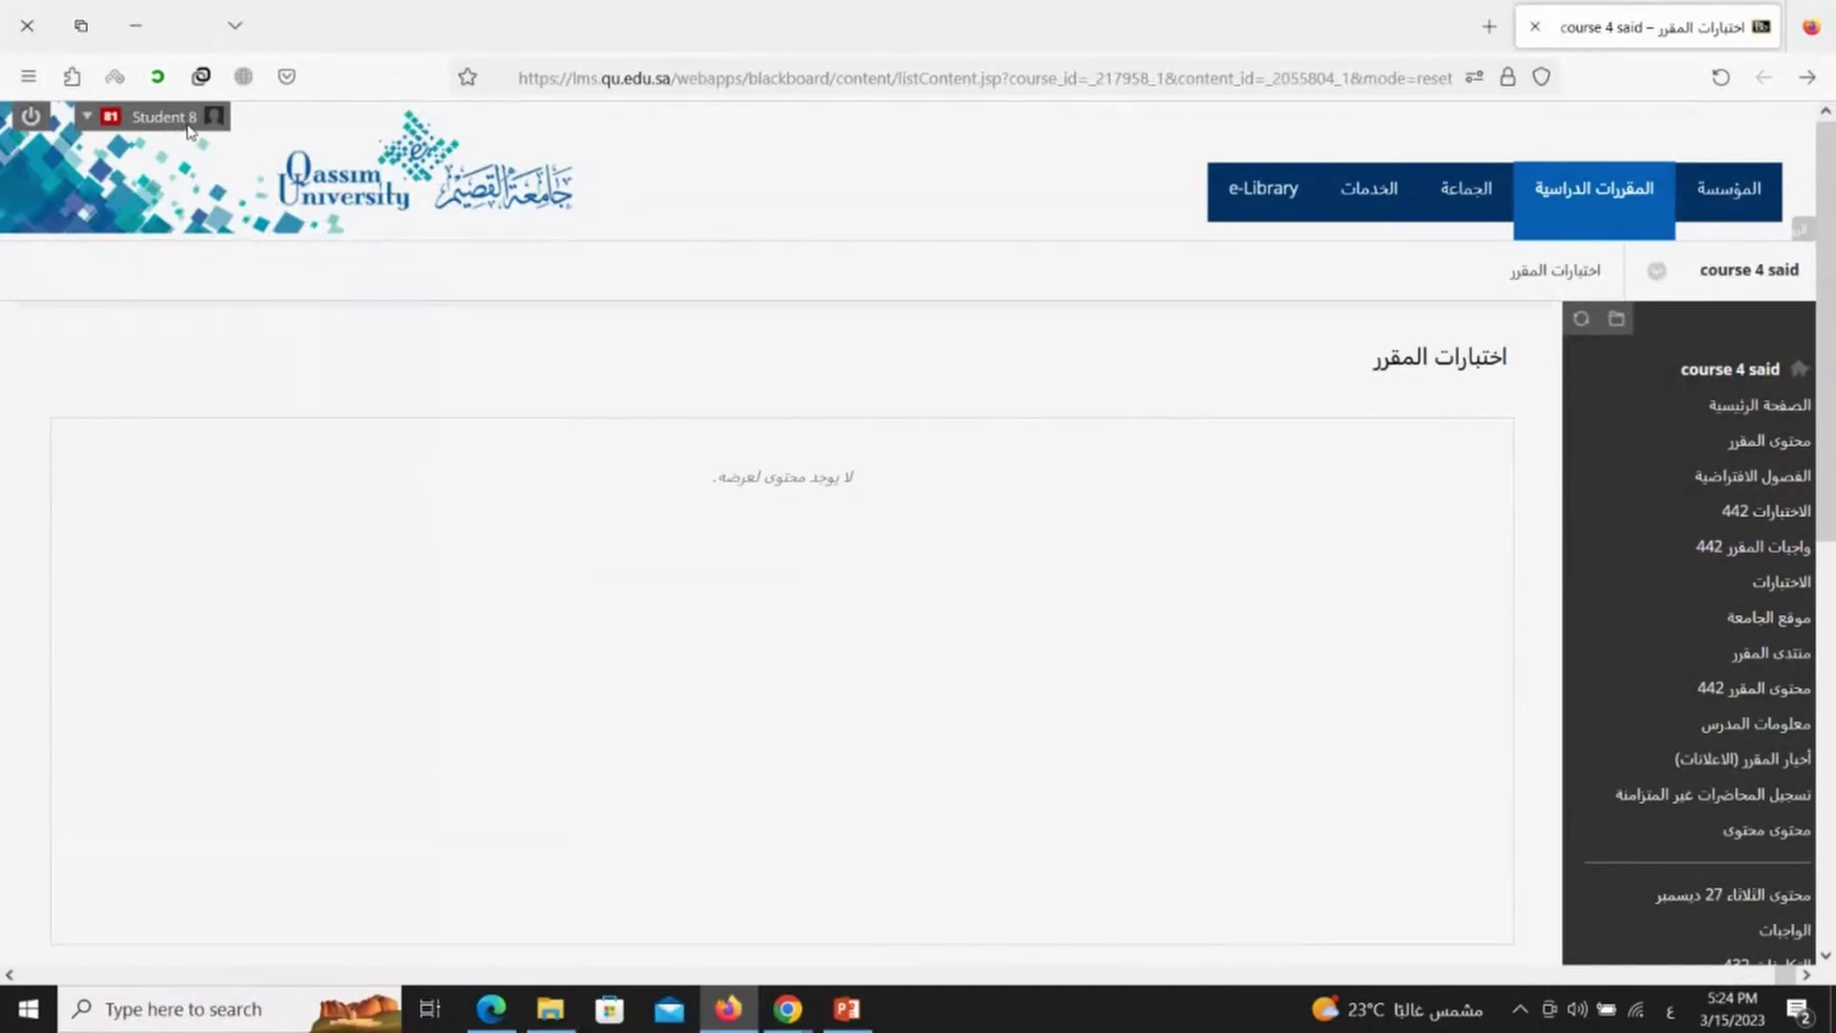
pyautogui.scroll(-6, 1793, 669)
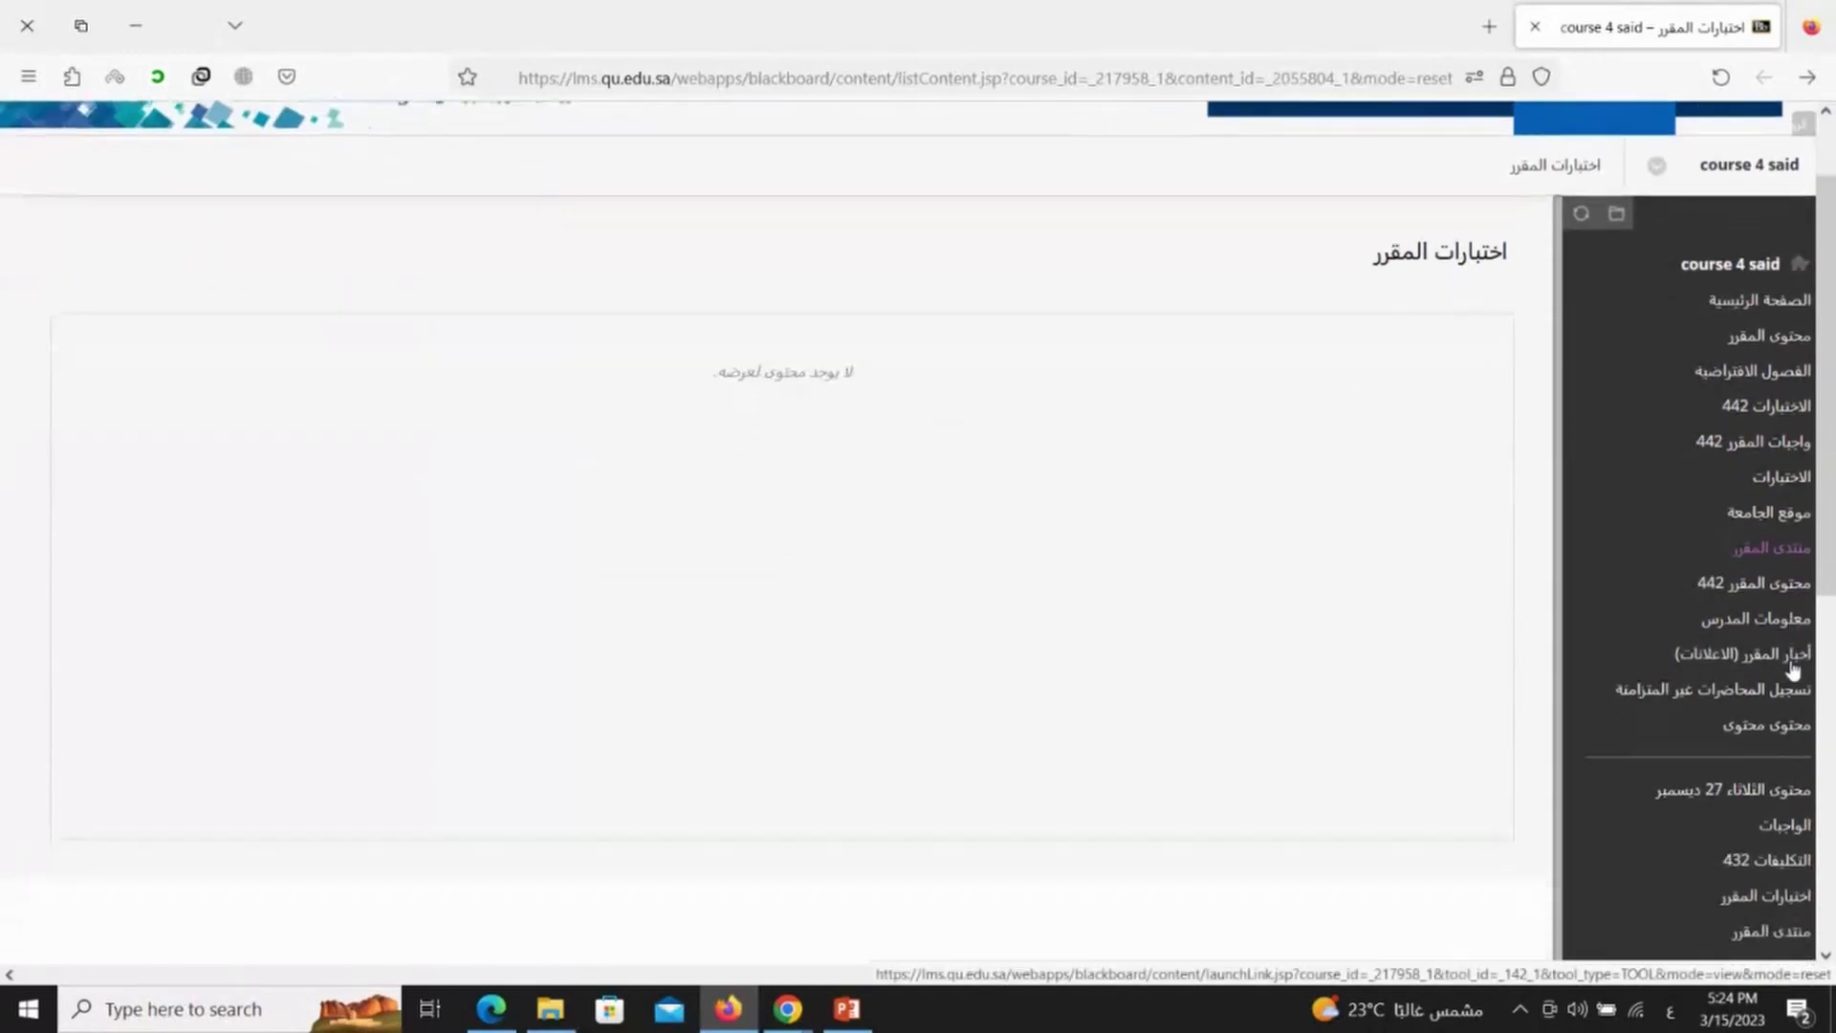
pyautogui.scroll(-1, 1794, 670)
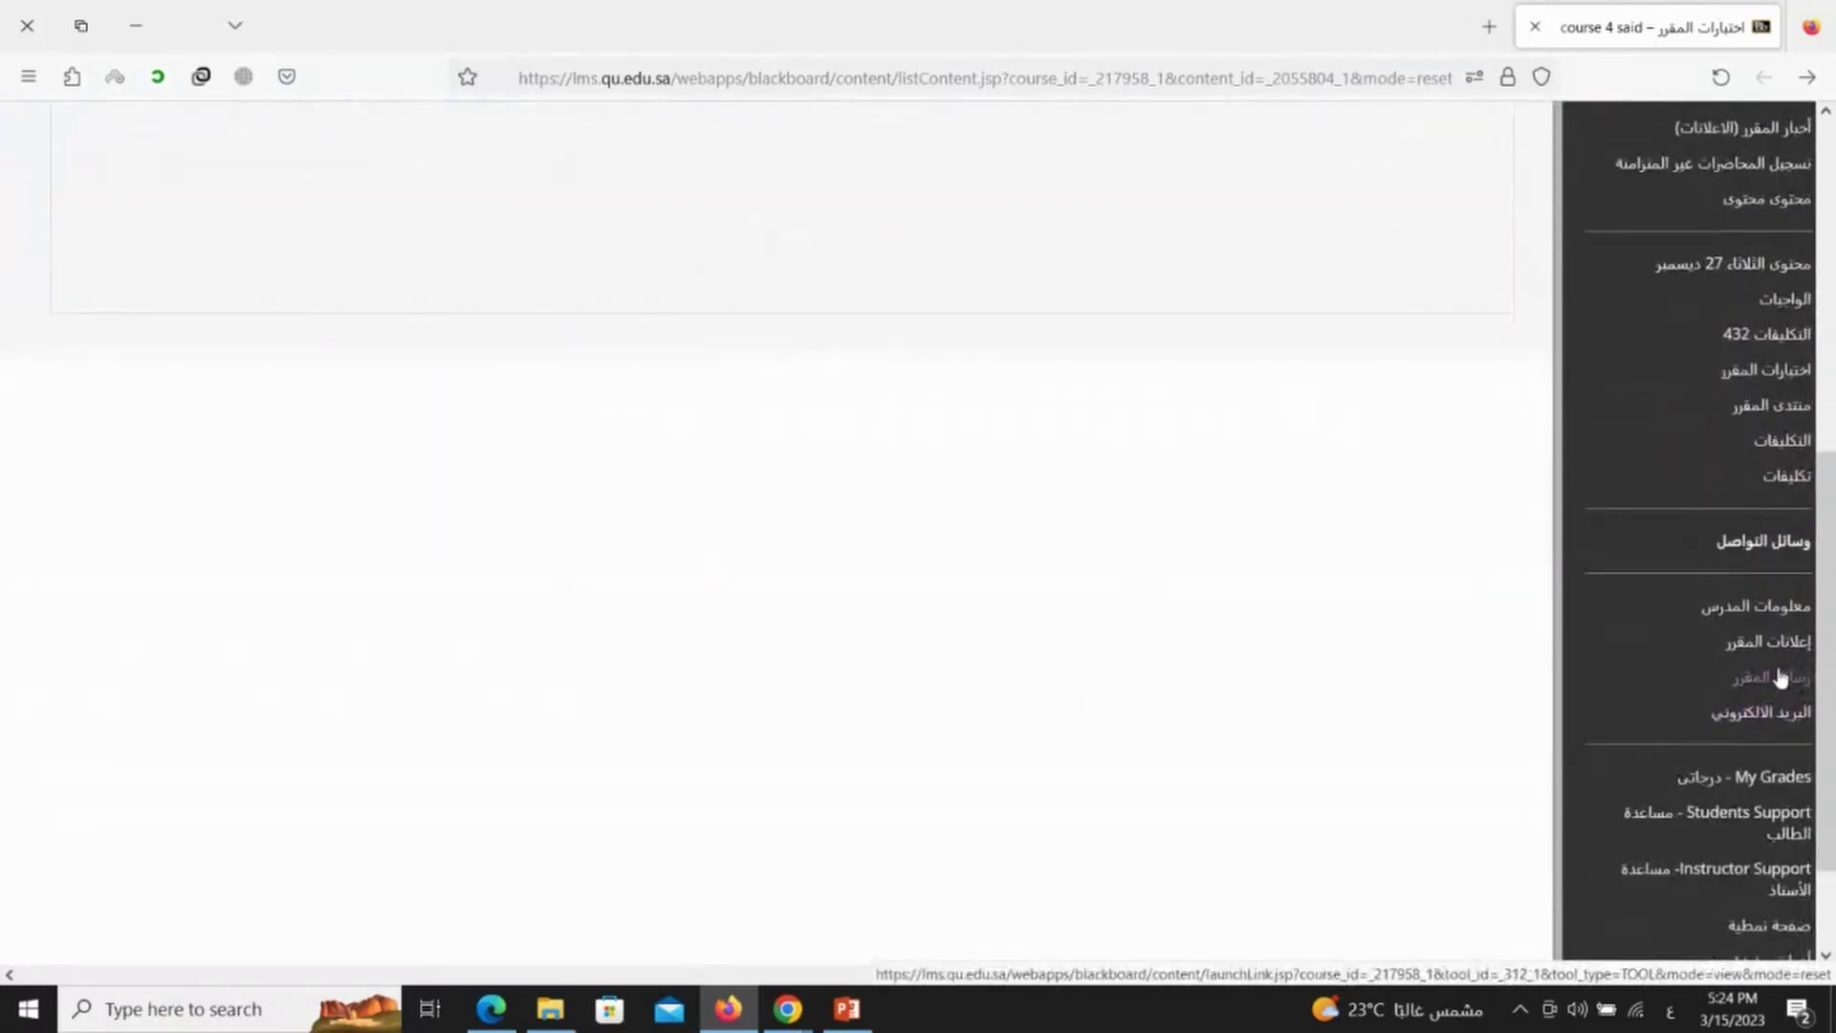
pyautogui.click(1781, 677)
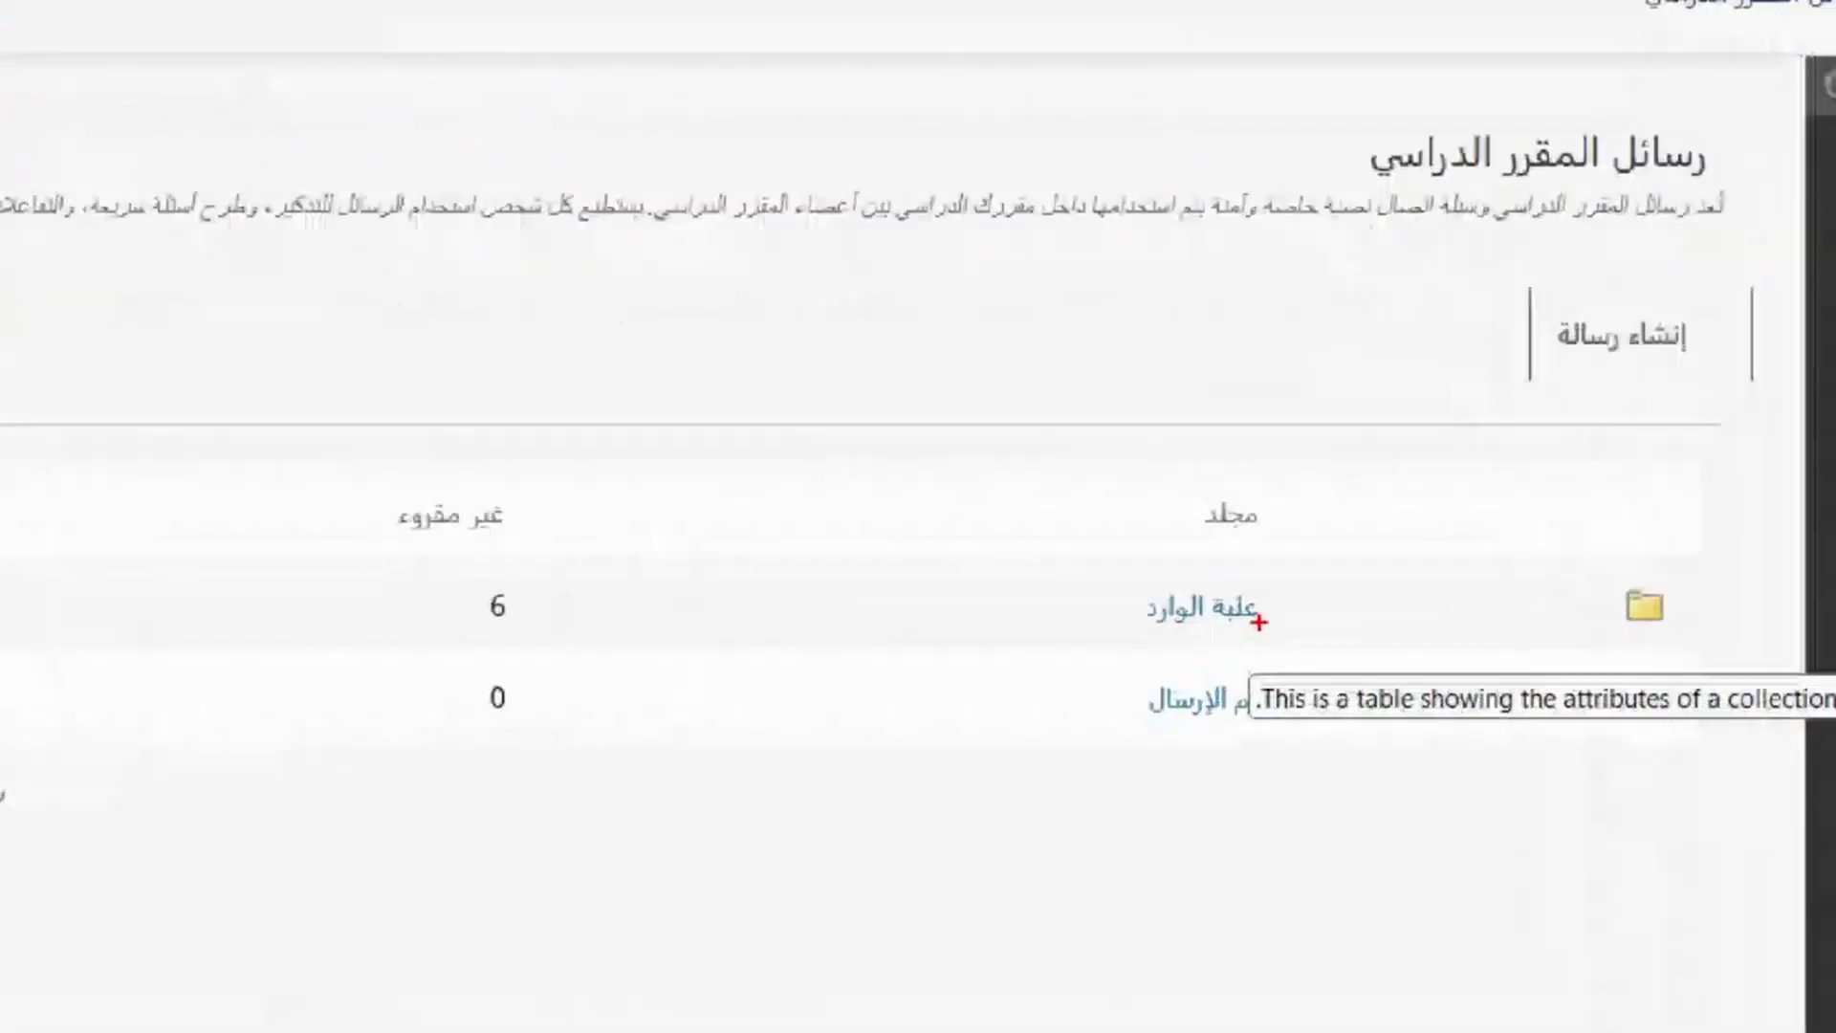
# Open the student's inbox folder (علبة الوارد) and look for the message "واجب المحاضرة الثانية".
pyautogui.moveTo(1267, 599); pyautogui.dragTo(1278, 644)
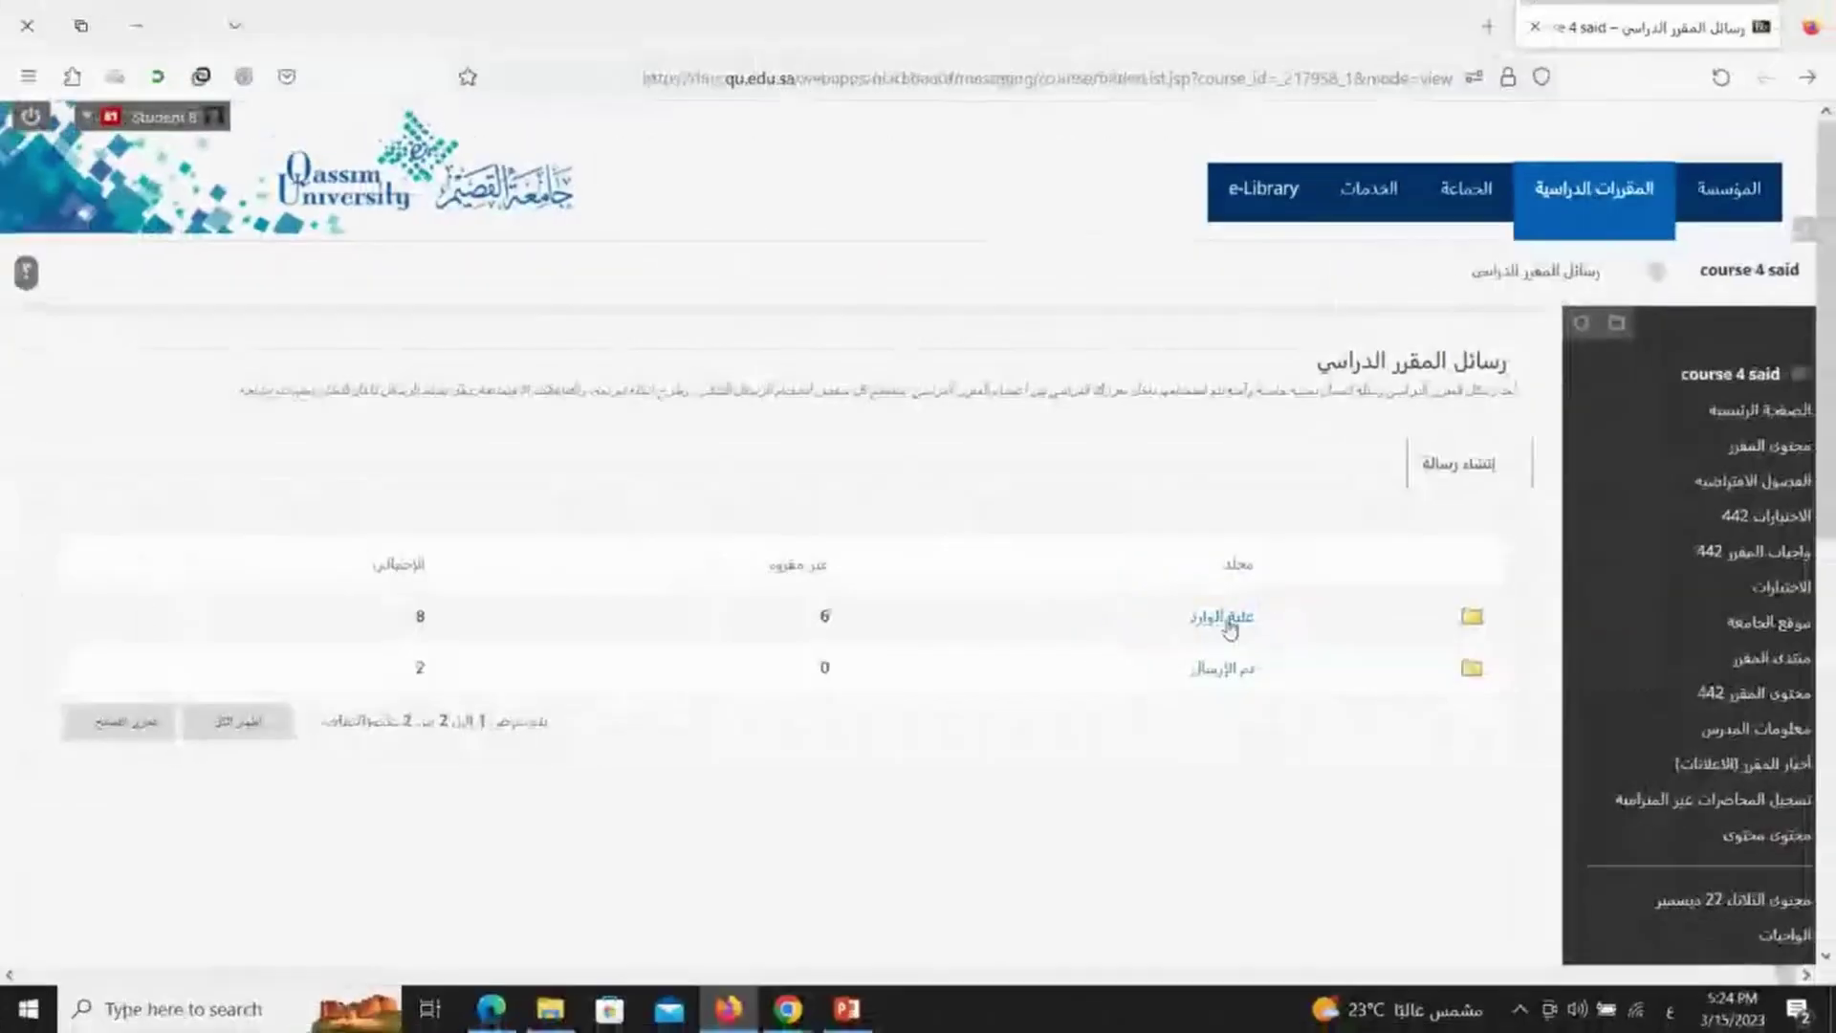
pyautogui.click(1196, 604)
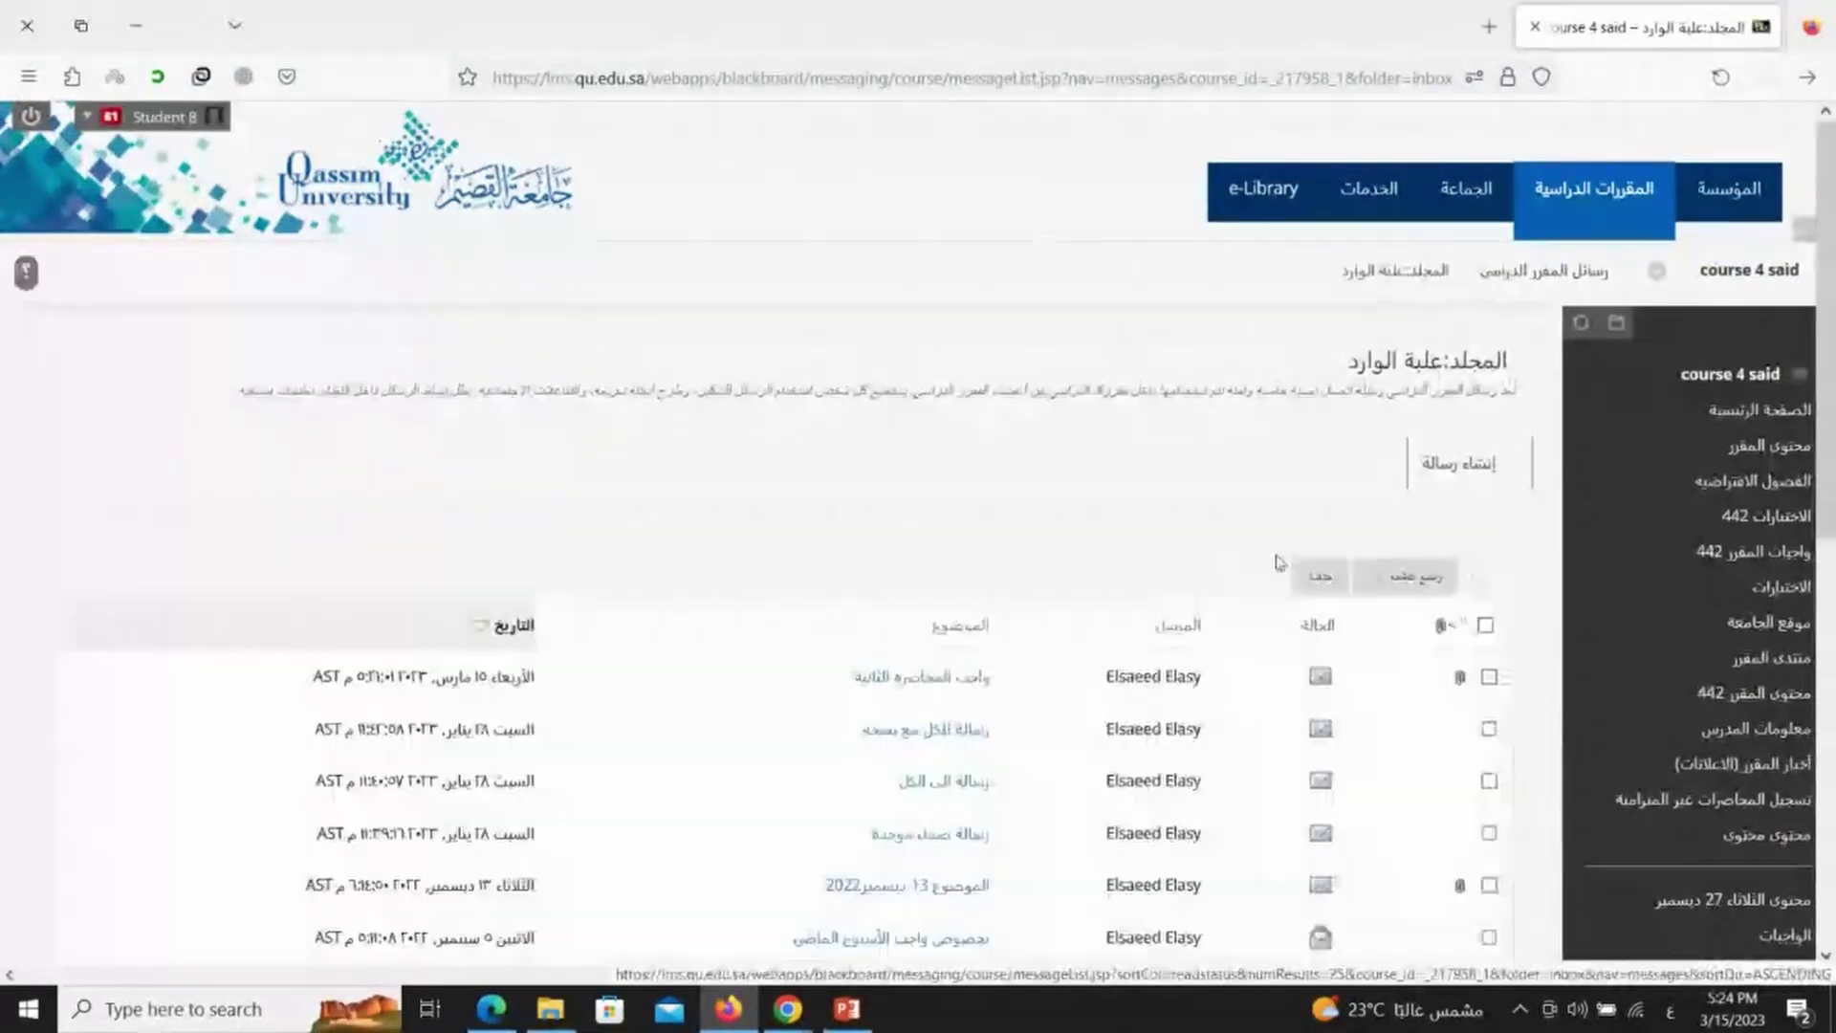
pyautogui.scroll(-3, 1073, 494)
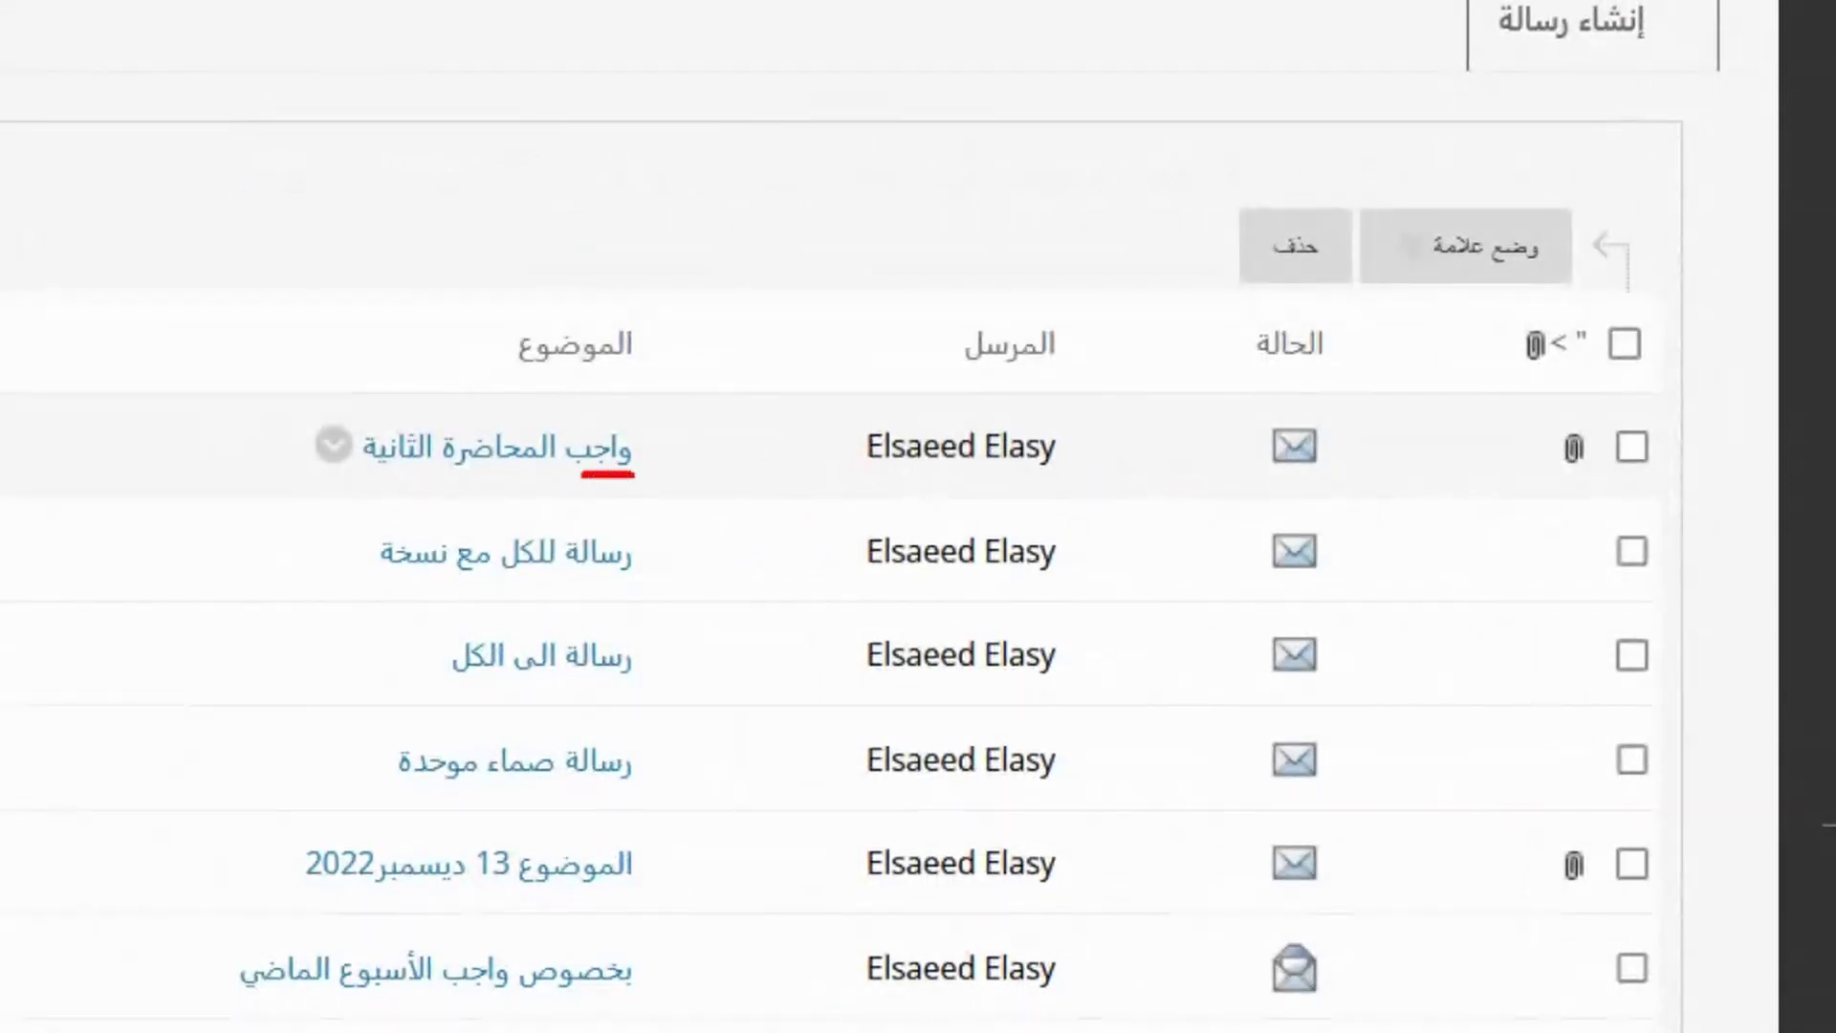
# Examine the subject, attachment marker, sender and date of the message "واجب المحاضرة الثانية" in the inbox list.
pyautogui.moveTo(441, 480); pyautogui.dragTo(320, 482)
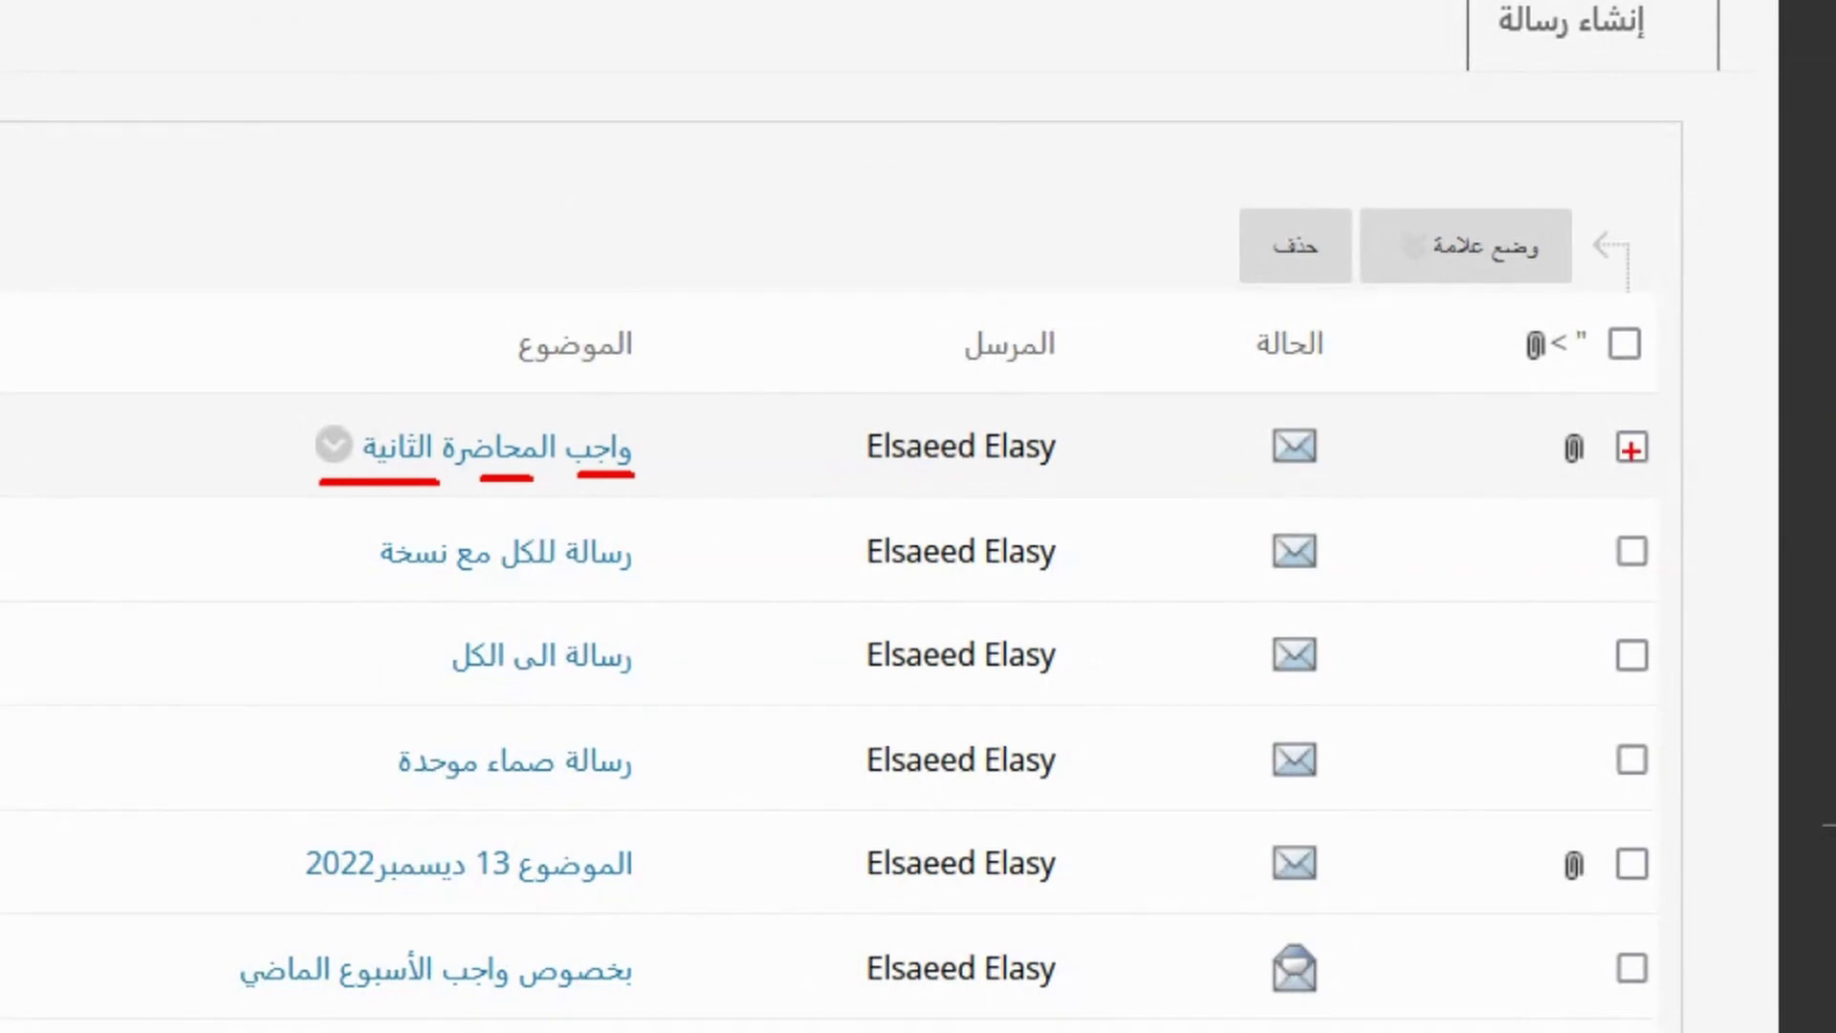
pyautogui.moveTo(1576, 485); pyautogui.dragTo(1626, 409)
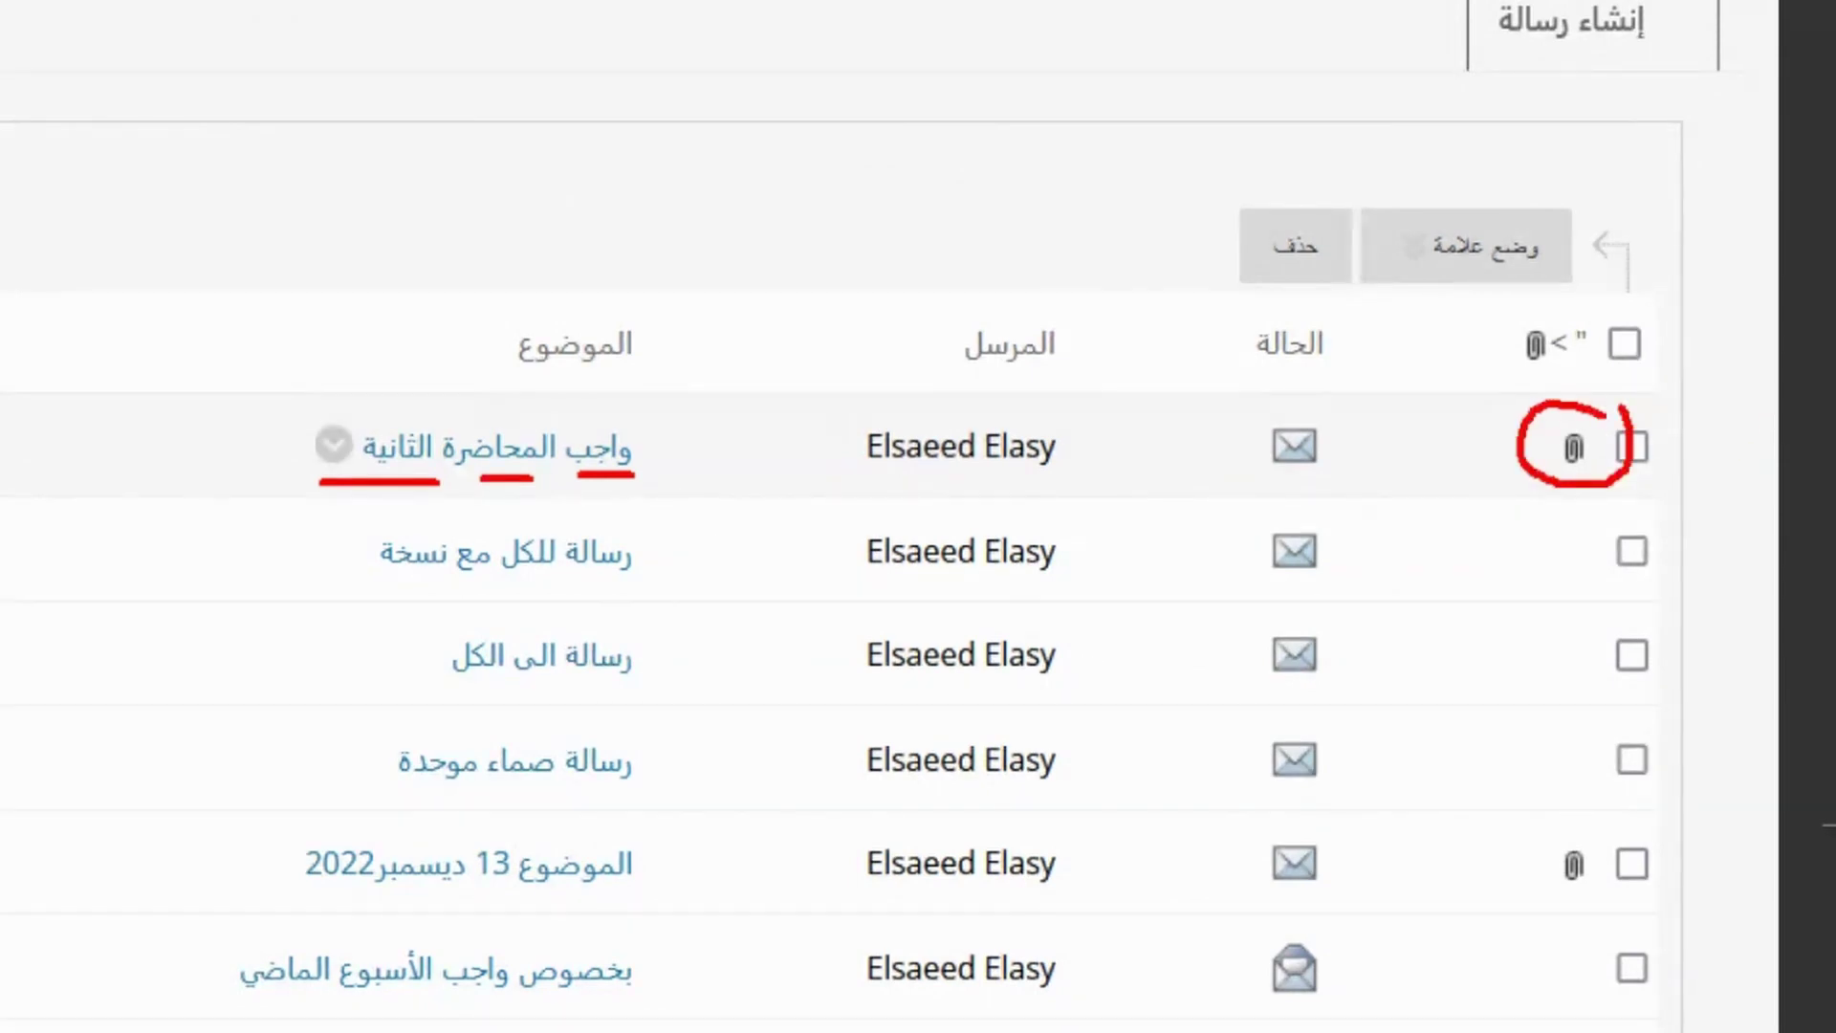
pyautogui.moveTo(1024, 402)
pyautogui.mouseDown()
pyautogui.moveTo(832, 483)
pyautogui.moveTo(1073, 470)
pyautogui.mouseUp()
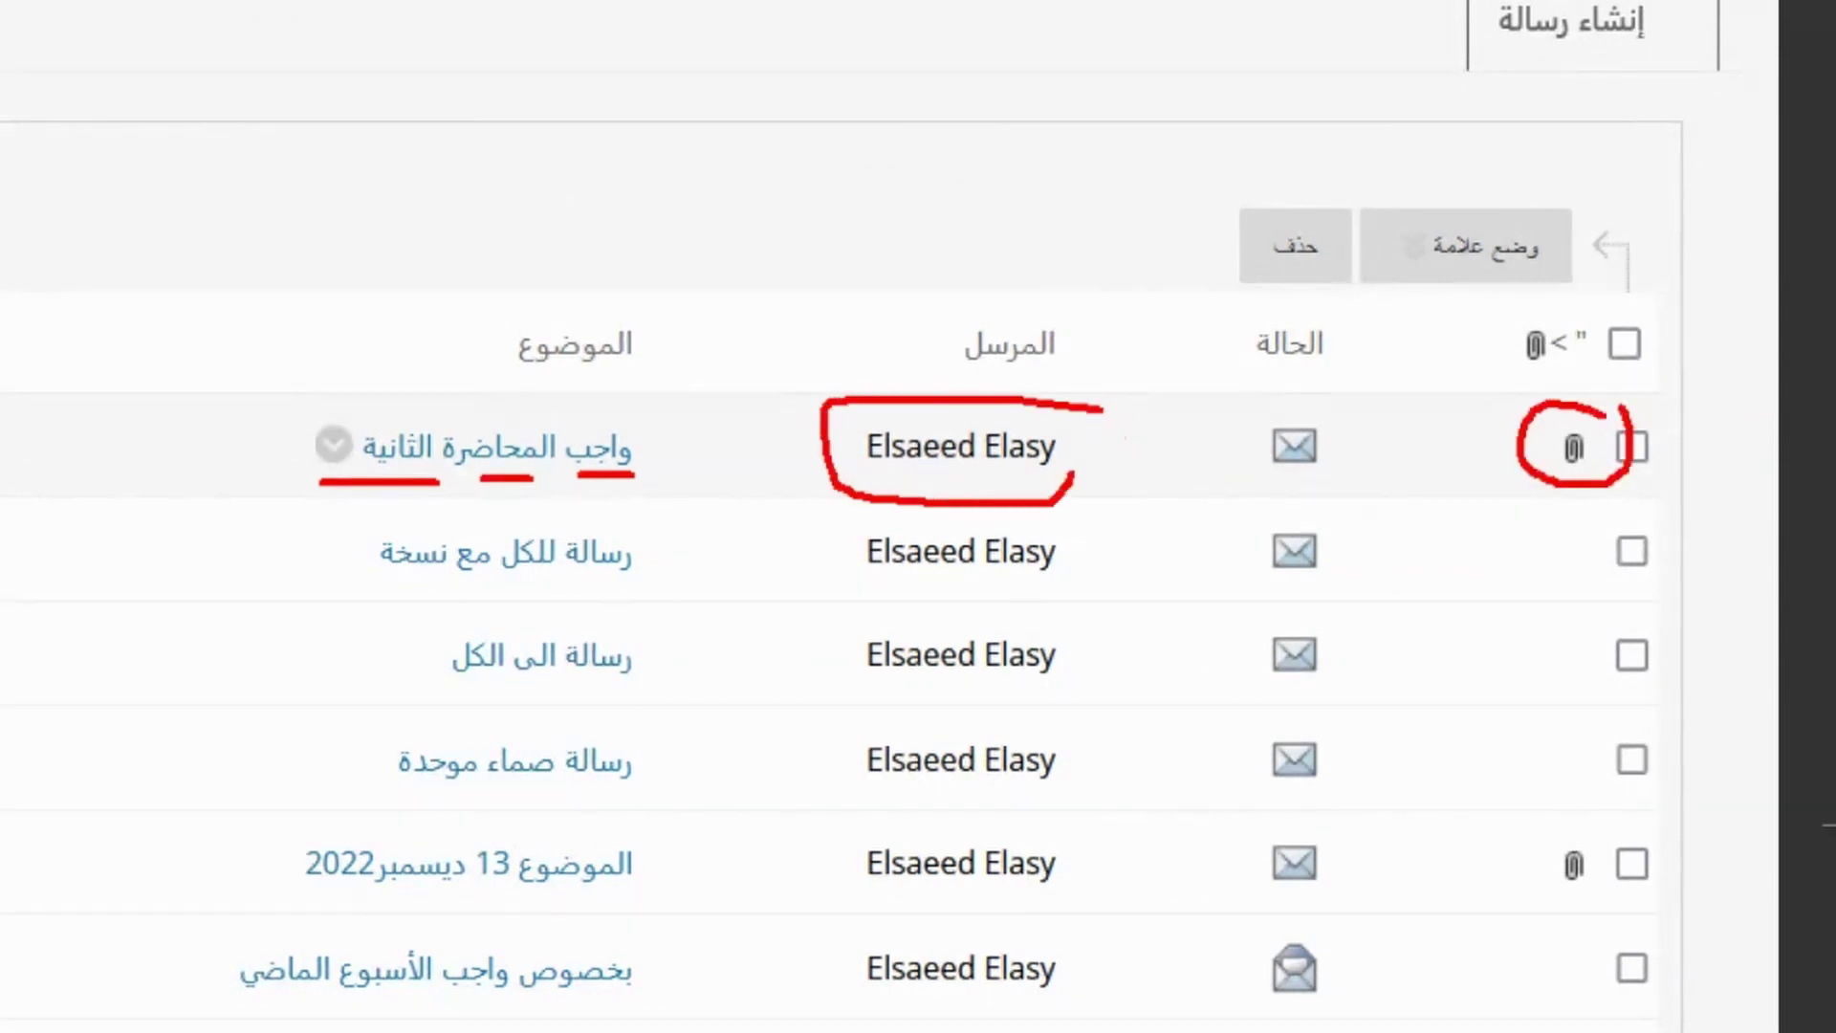
pyautogui.press('Escape')
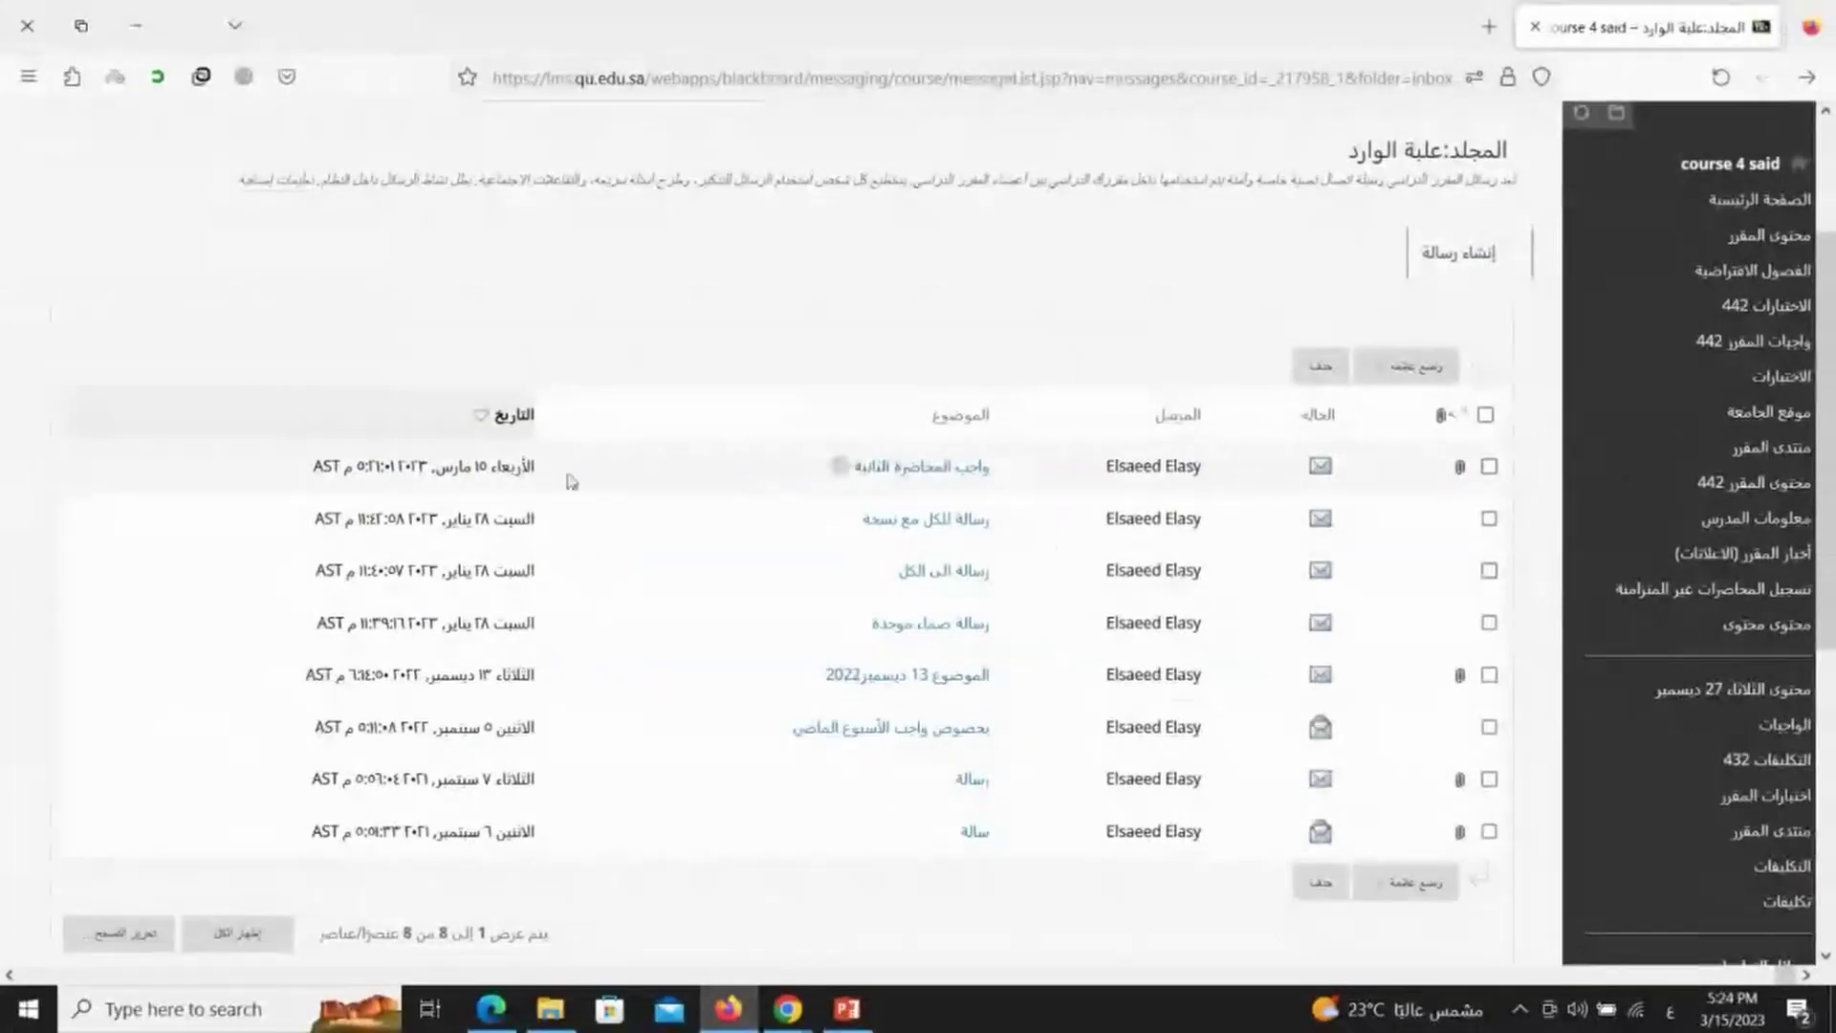
pyautogui.hotkey('ctrl', '1')
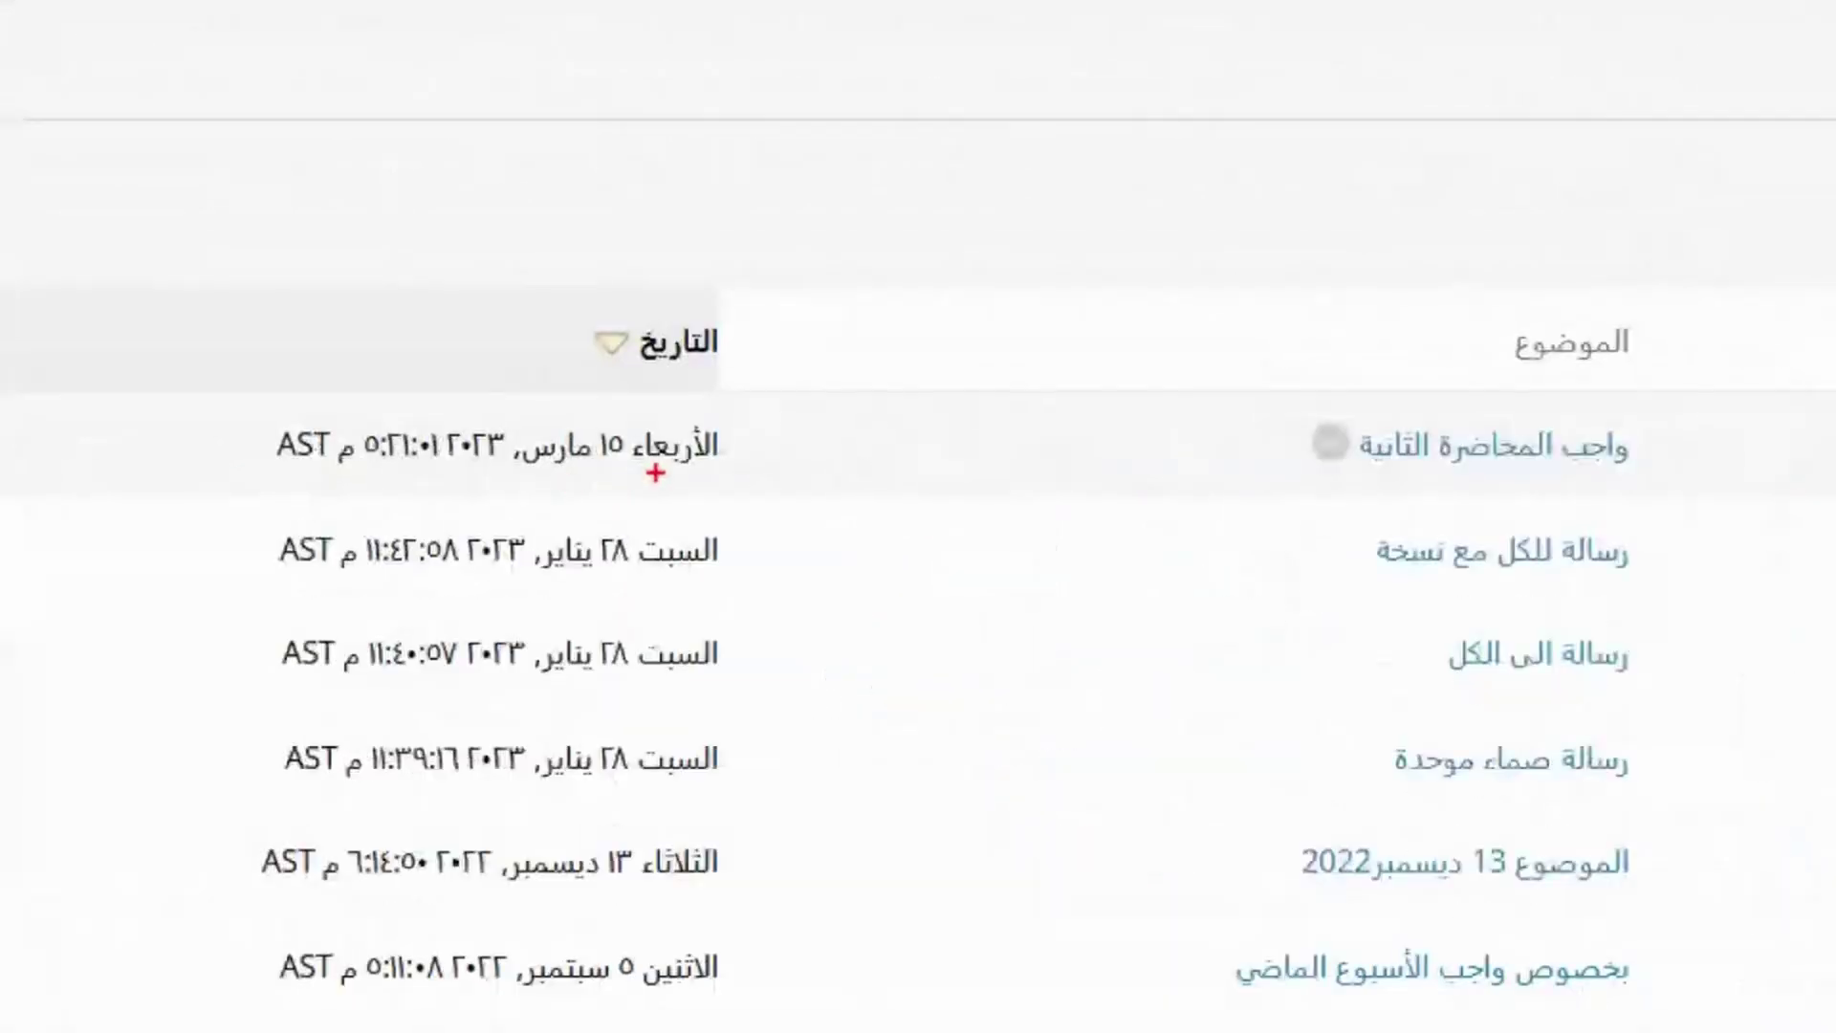
pyautogui.moveTo(502, 480); pyautogui.dragTo(473, 481)
pyautogui.moveTo(598, 476); pyautogui.dragTo(267, 476)
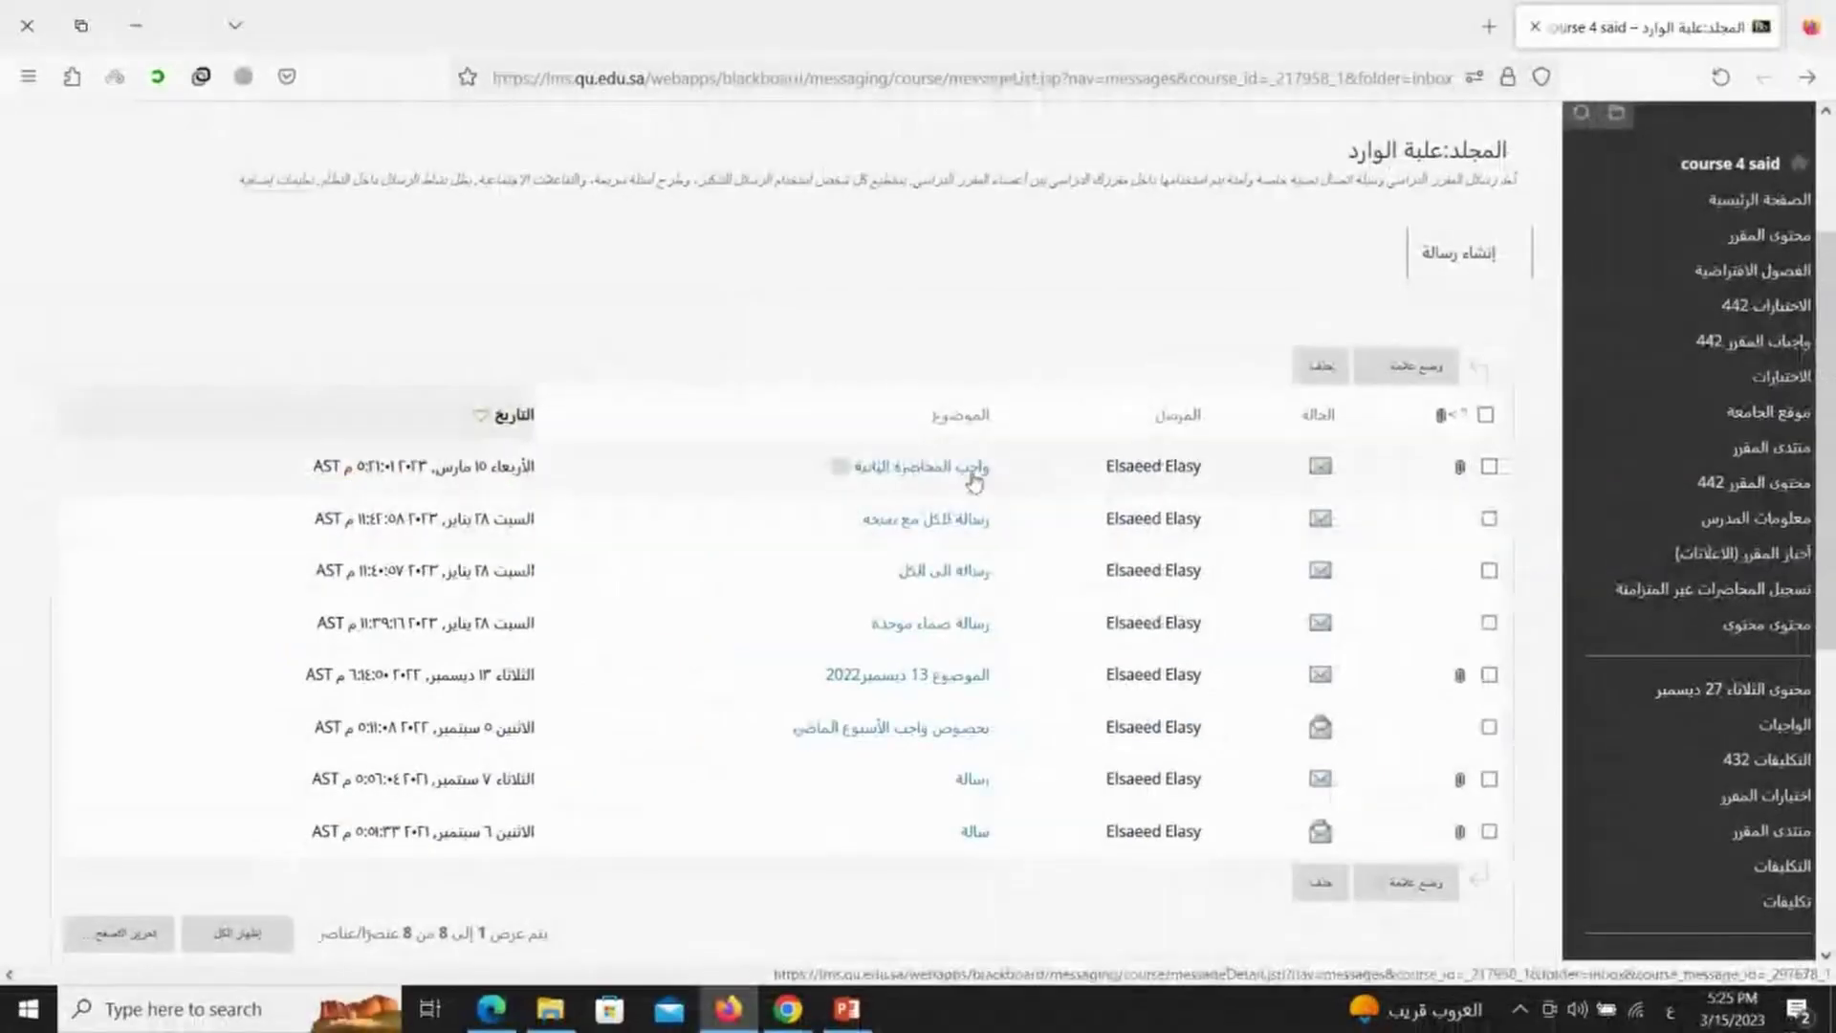
pyautogui.hotkey('ctrl', '1')
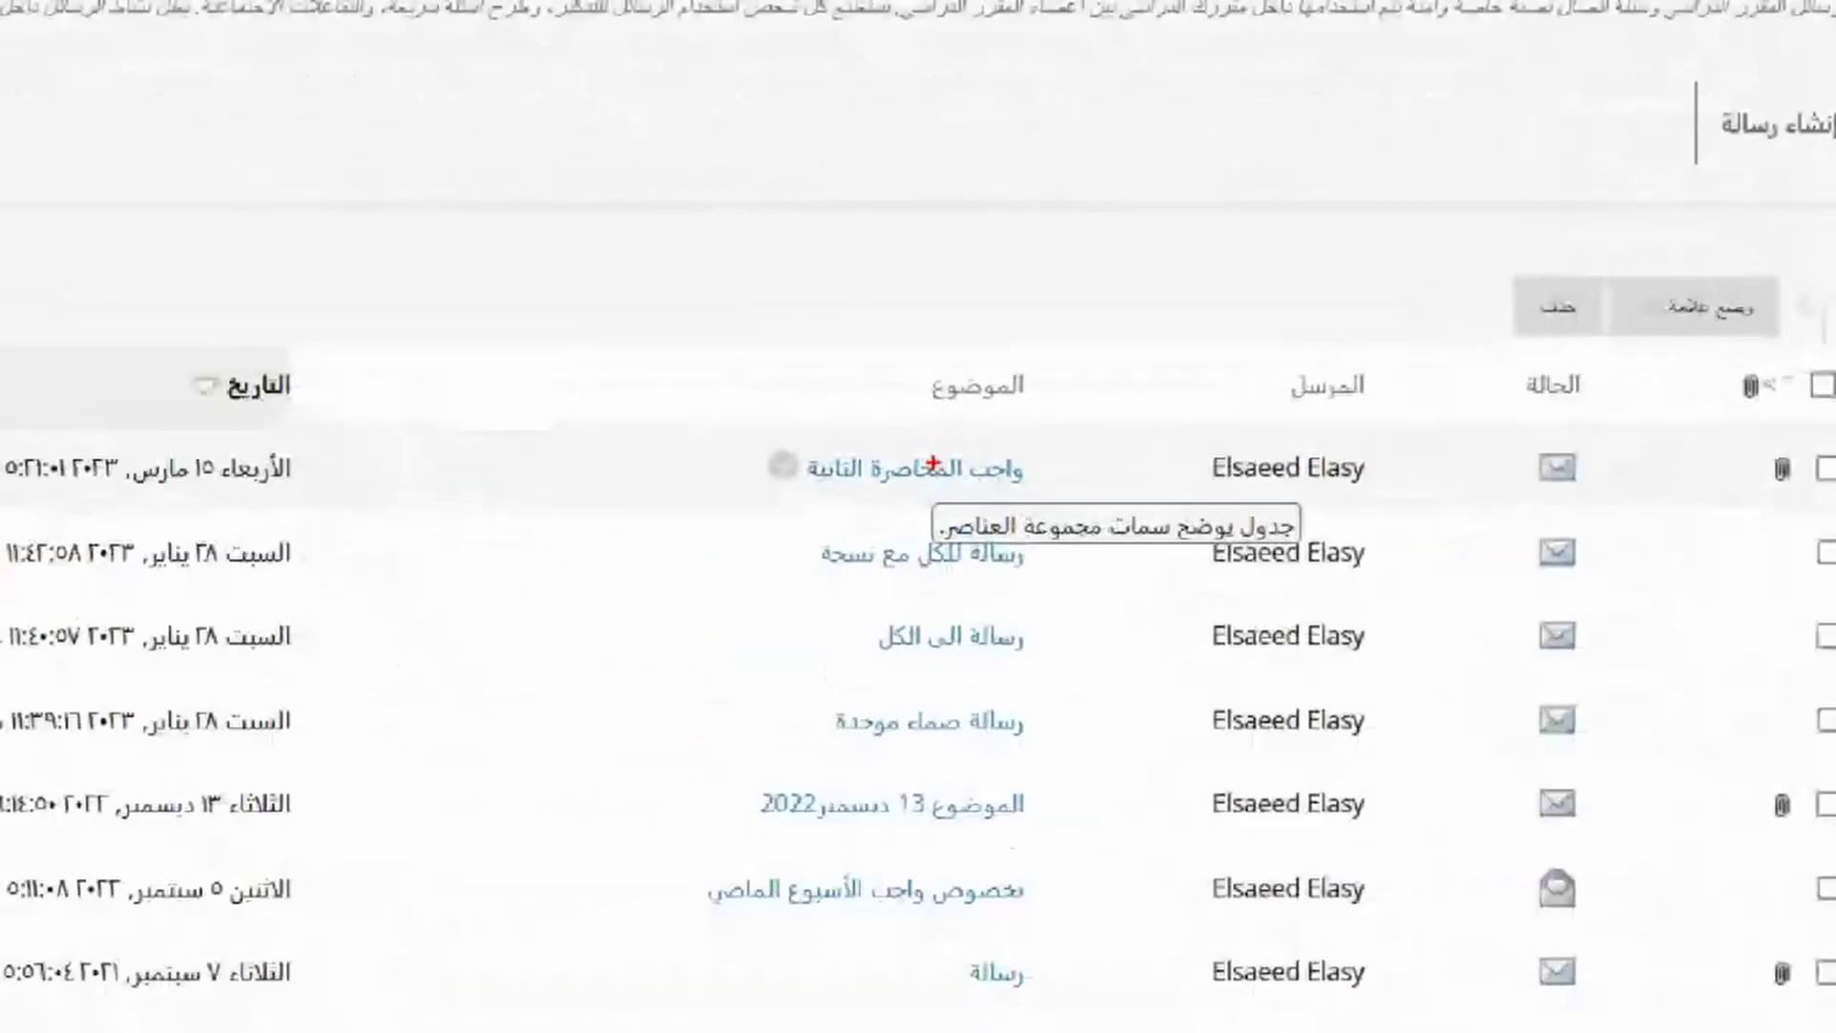
pyautogui.moveTo(1002, 445); pyautogui.dragTo(860, 500)
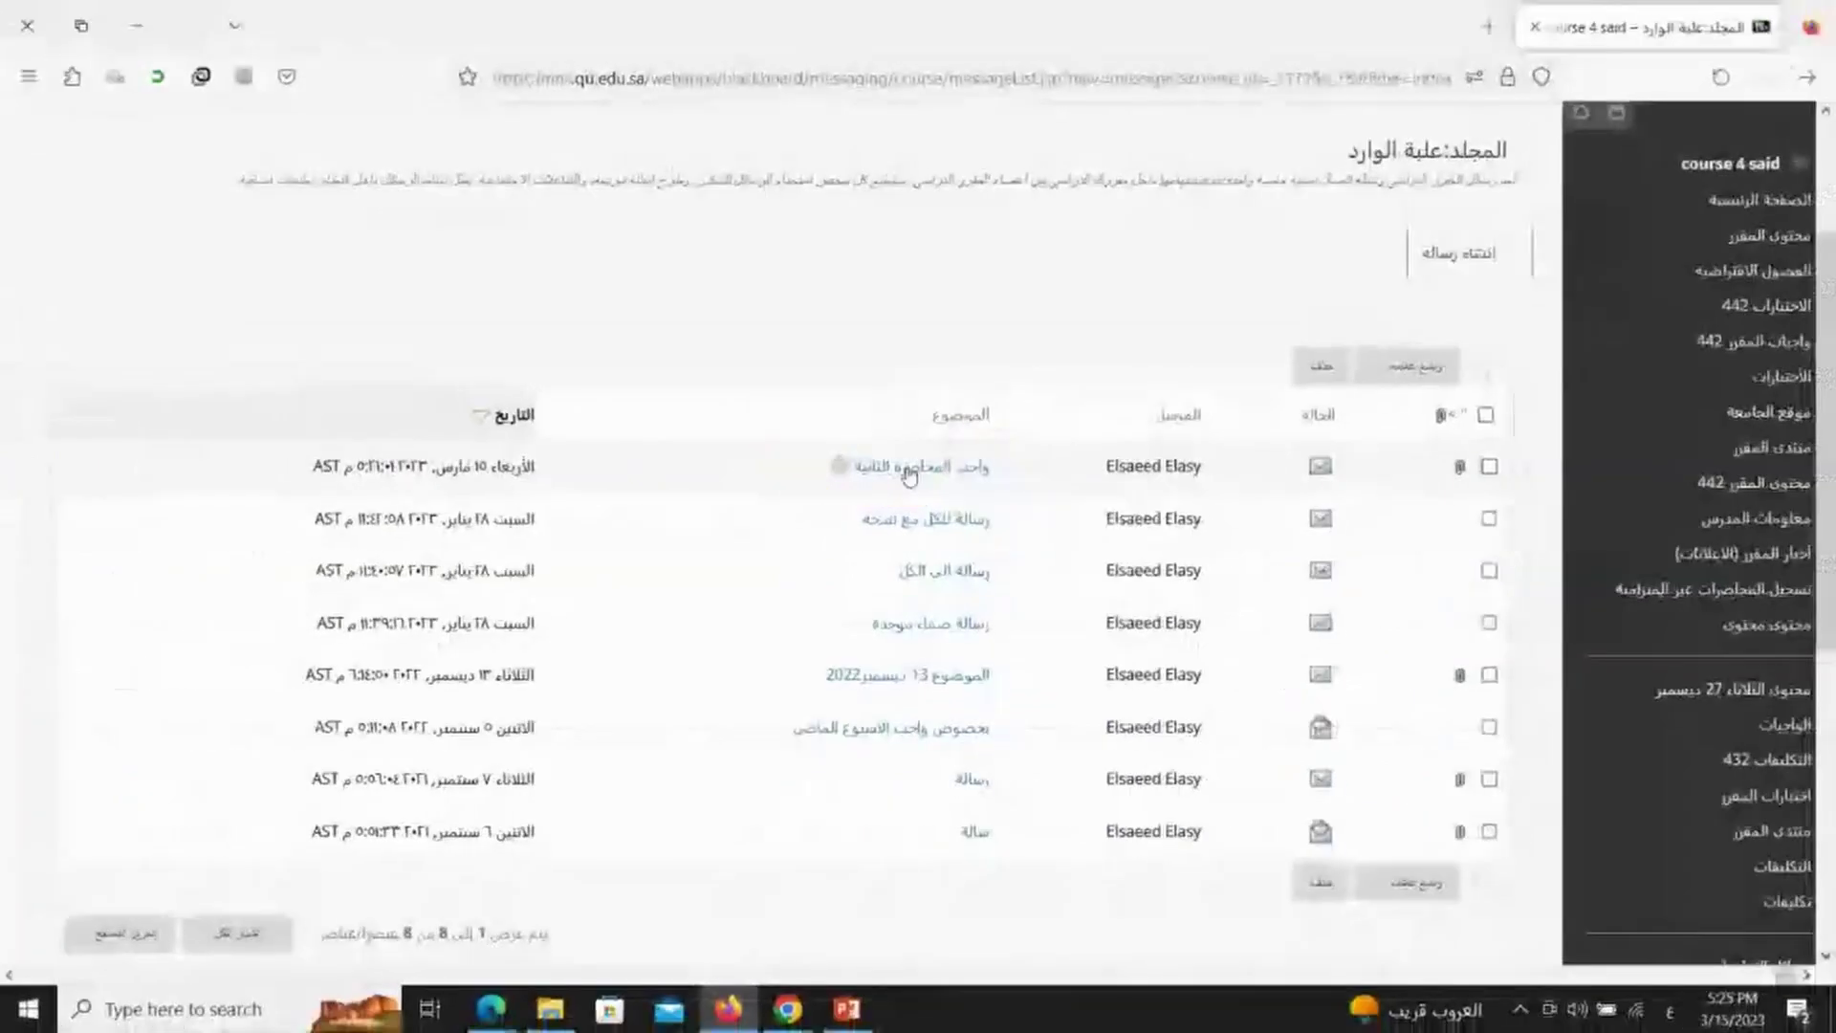
# Open the message "واجب المحاضرة الثانية" and examine its body text below the message details.
pyautogui.click(913, 466)
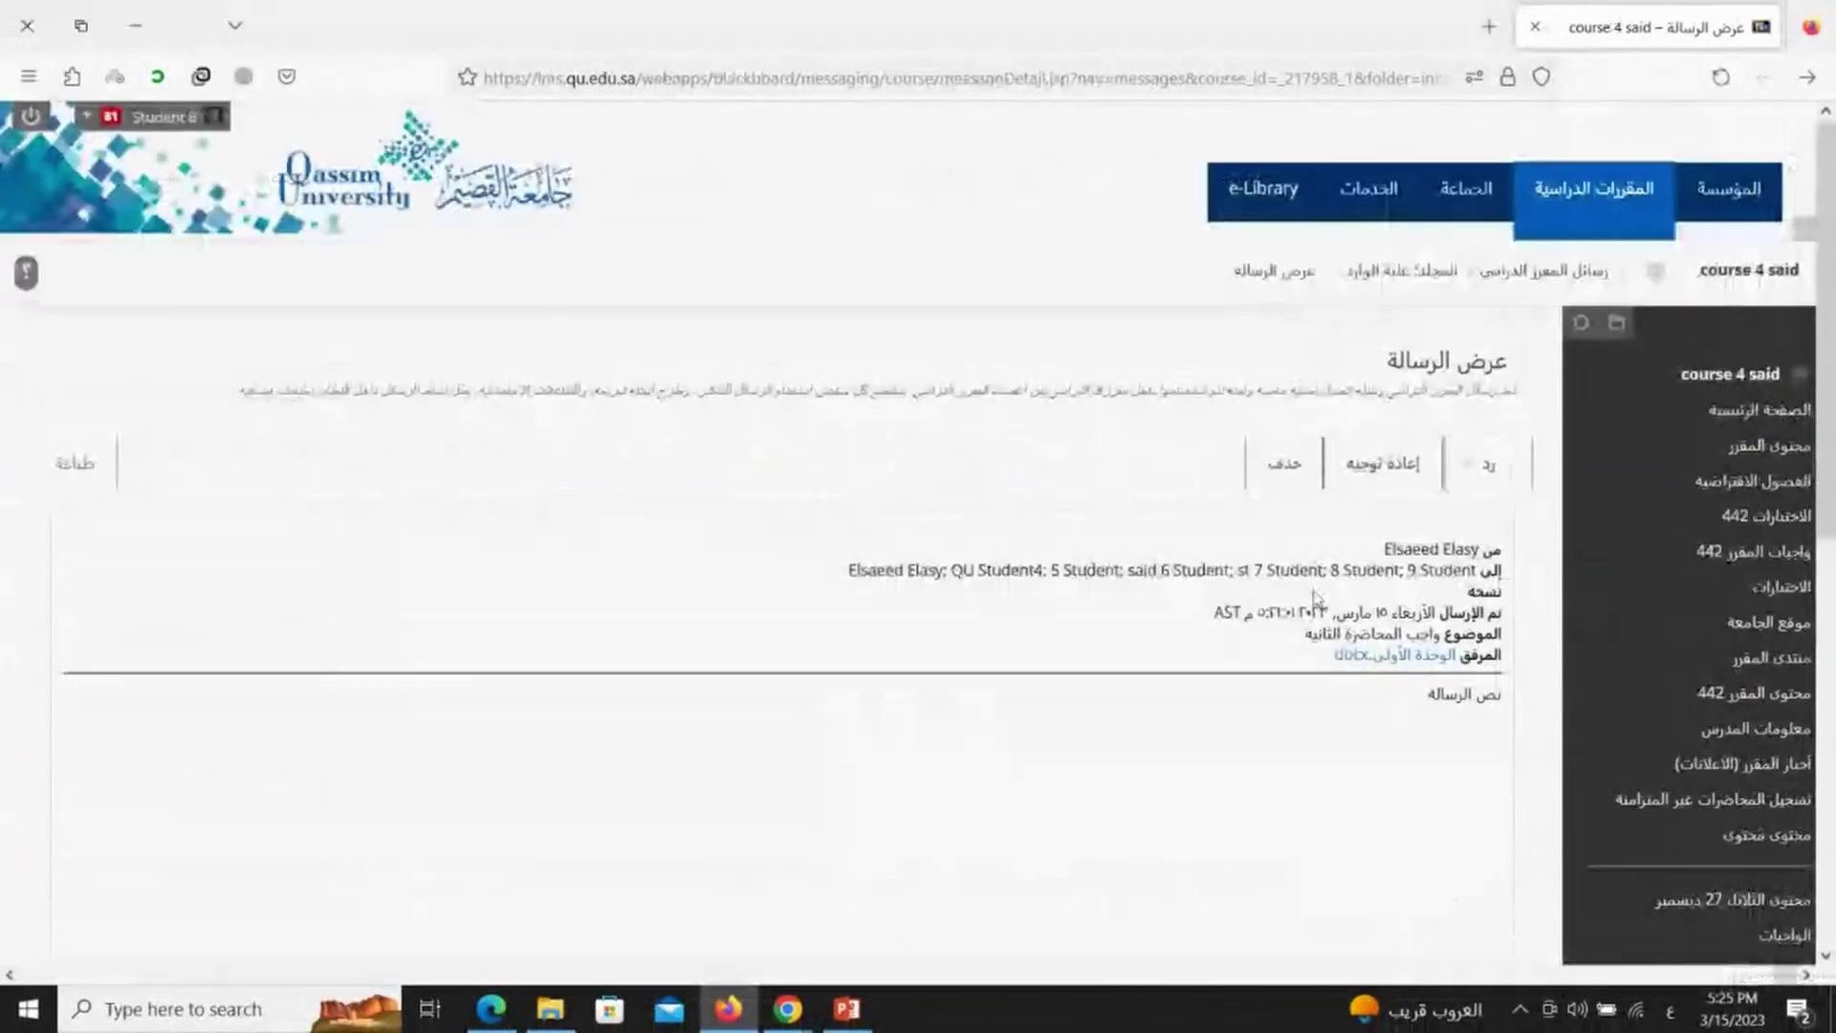
pyautogui.scroll(-2, 1448, 570)
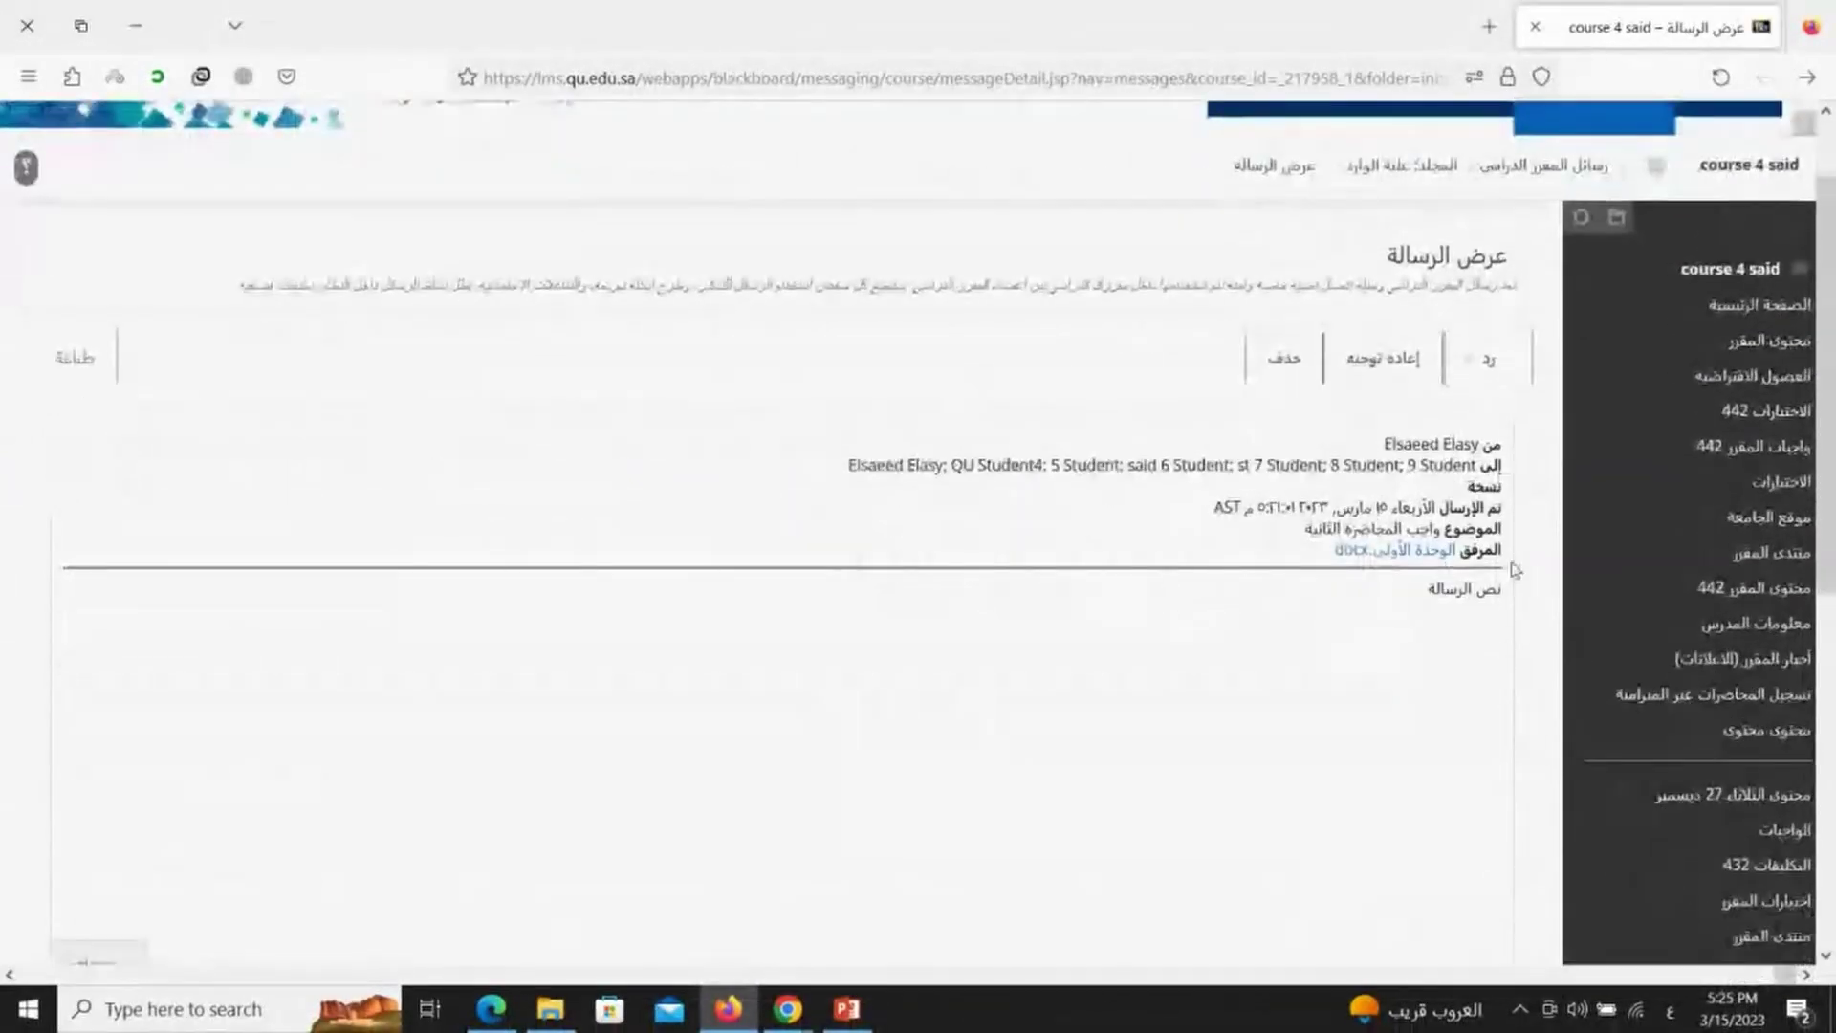
pyautogui.hotkey('ctrl', '1')
pyautogui.moveTo(1502, 577); pyautogui.dragTo(1148, 592)
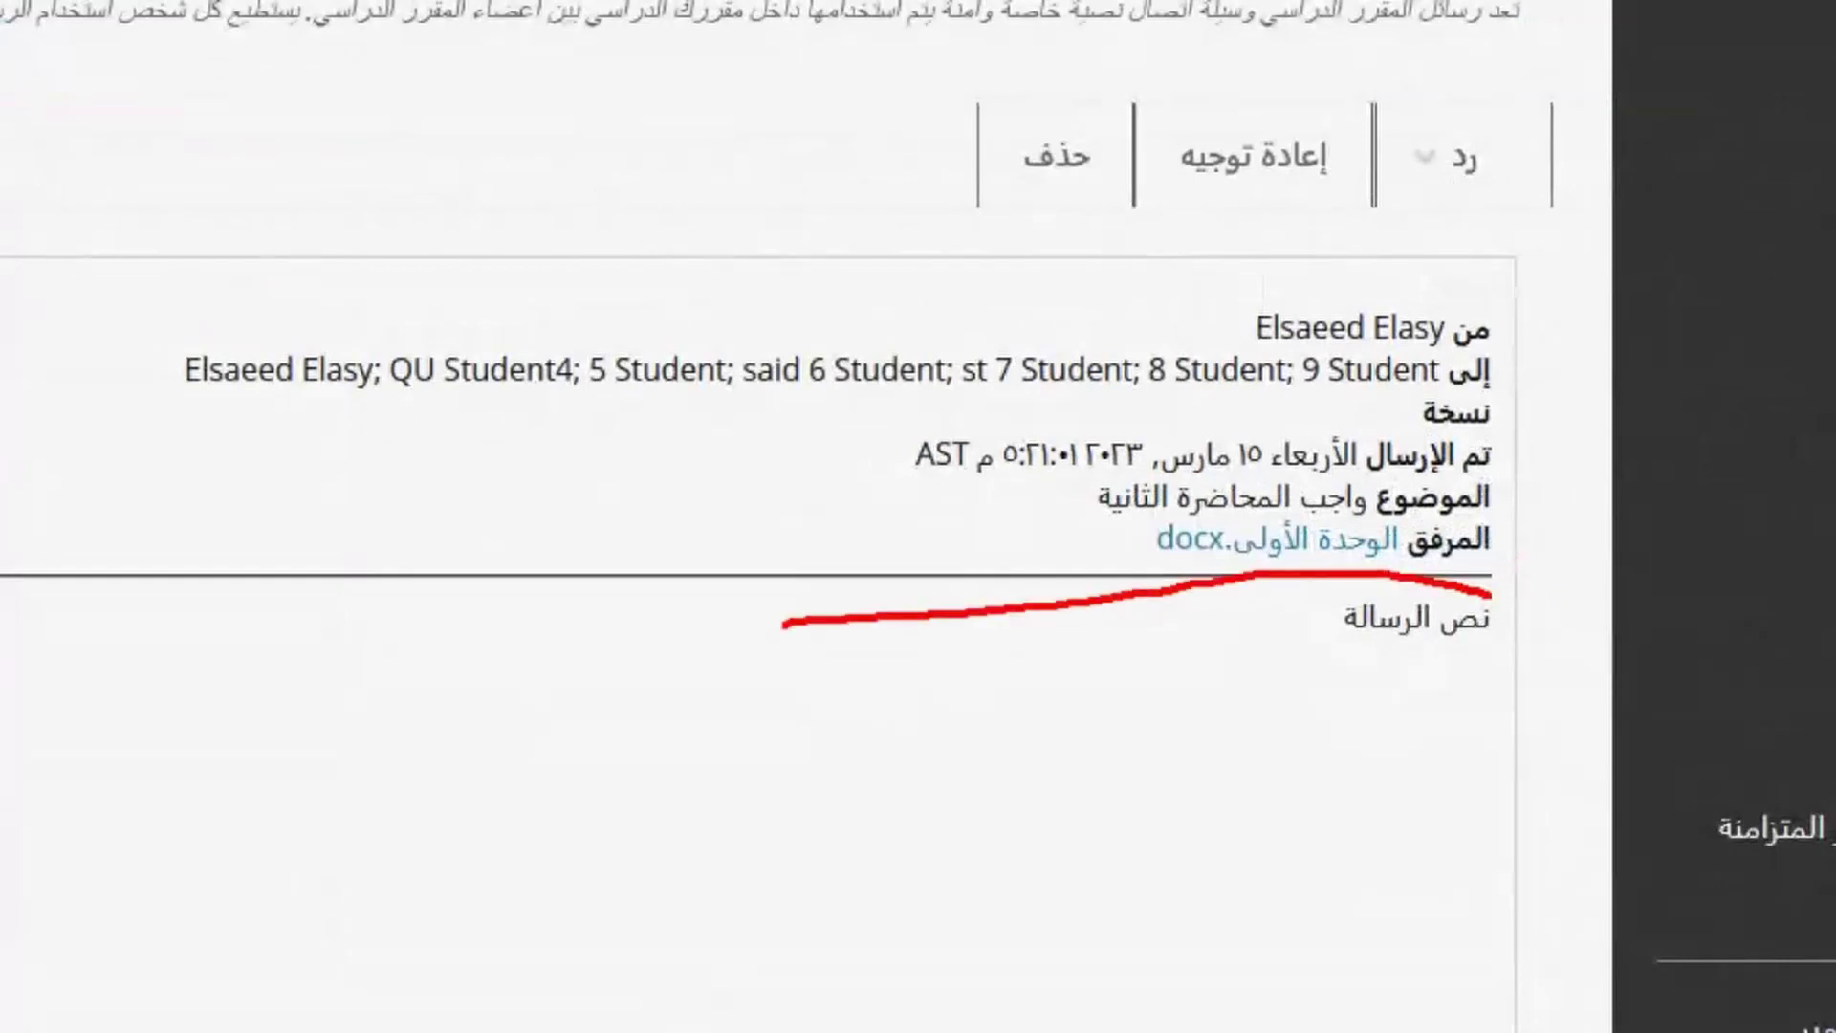
pyautogui.moveTo(785, 623)
pyautogui.mouseDown()
pyautogui.moveTo(1415, 899)
pyautogui.moveTo(1569, 658)
pyautogui.mouseUp()
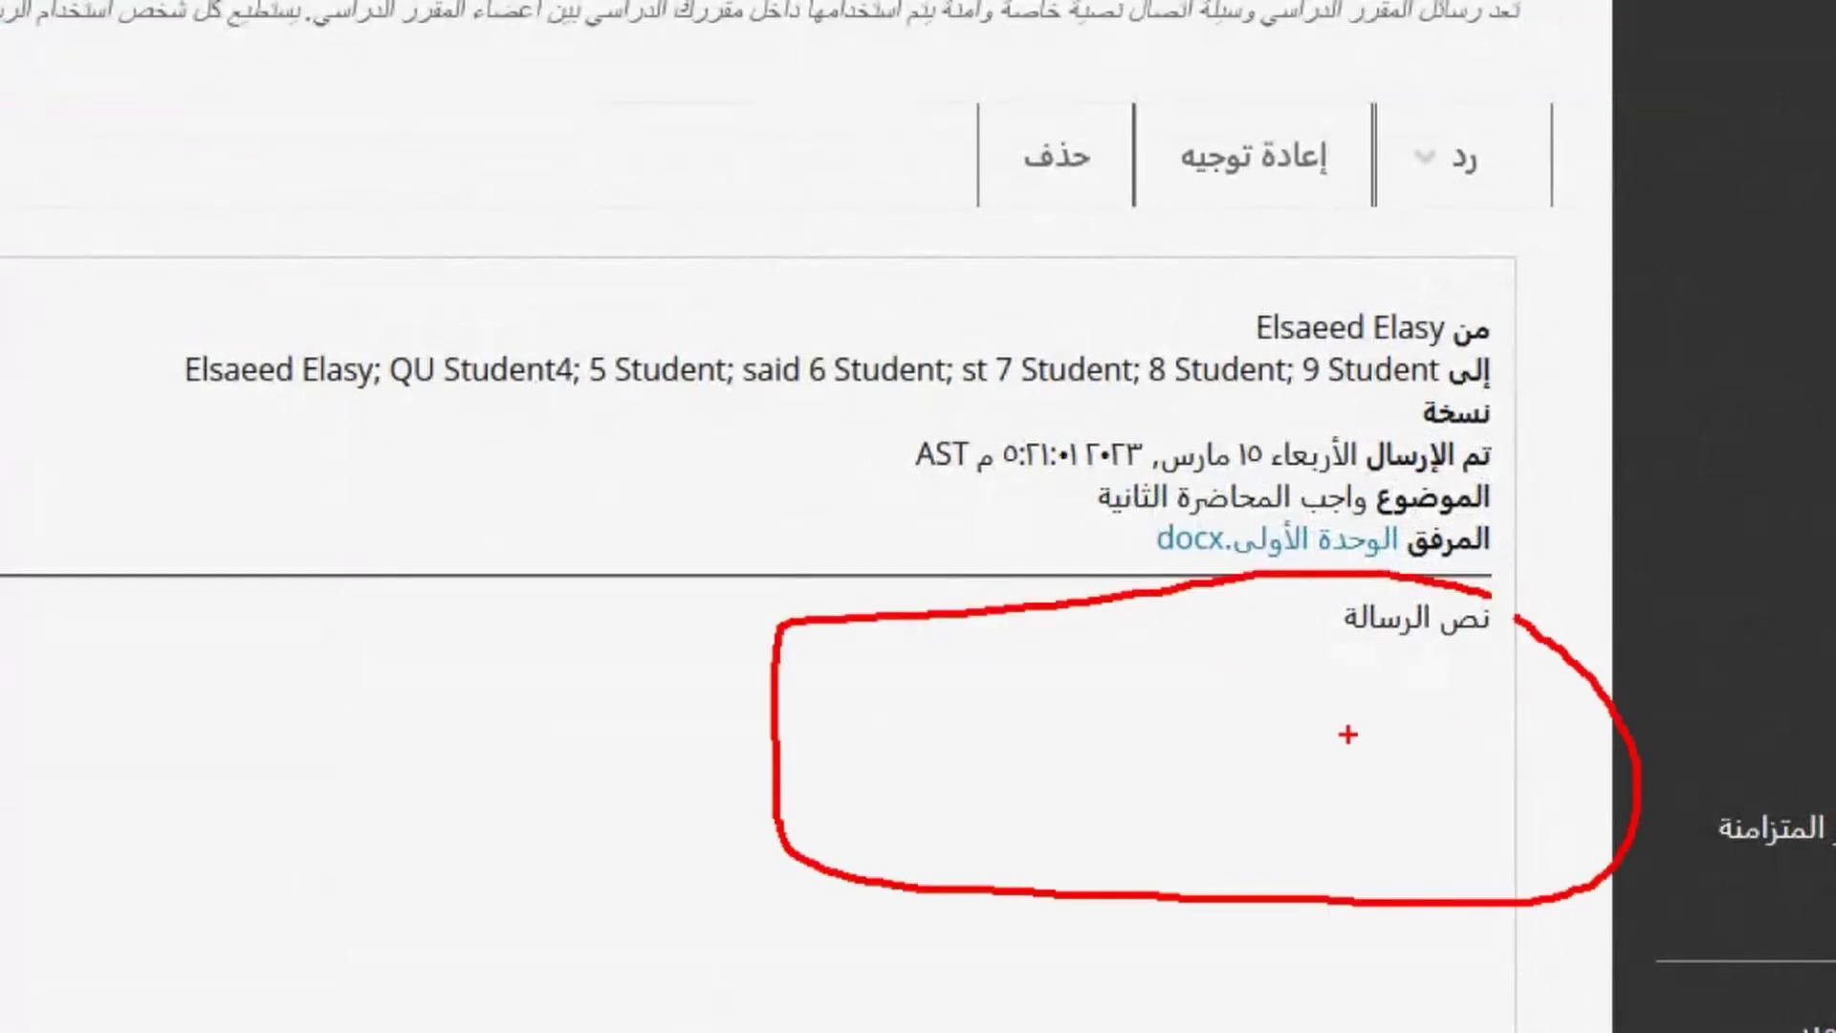
pyautogui.press('Escape')
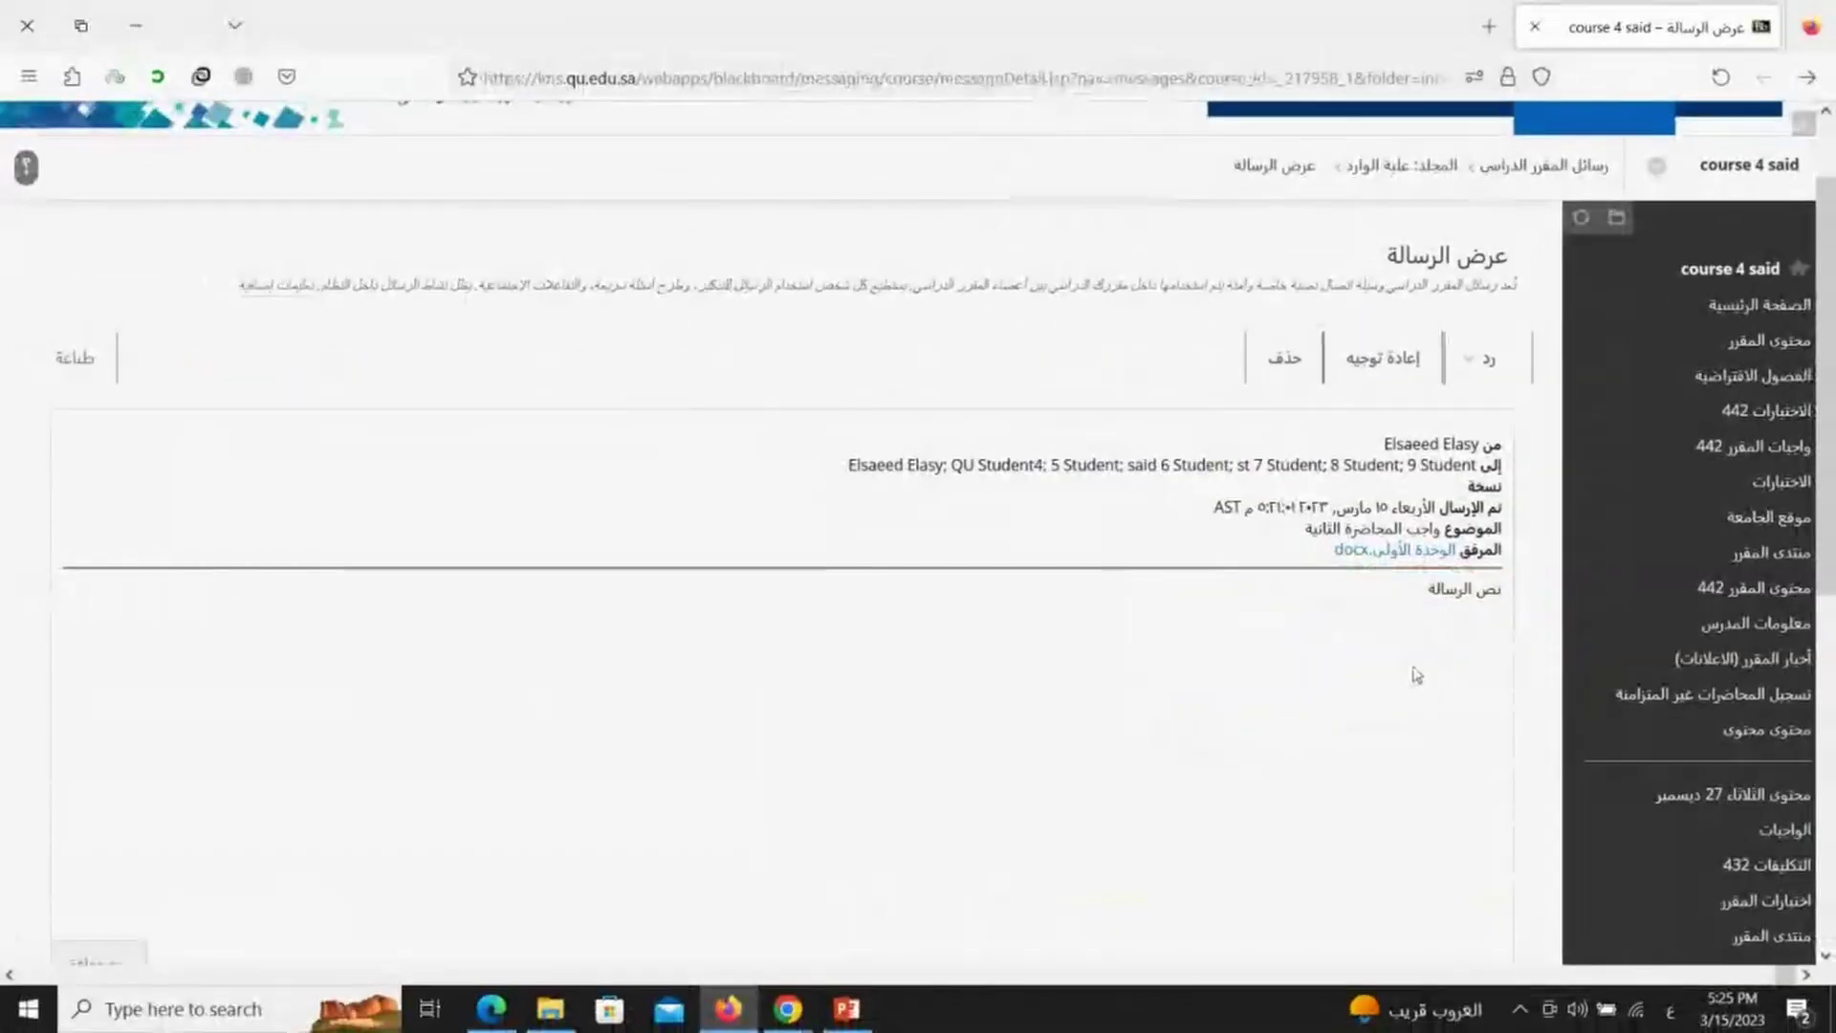
# Review the reply options, start a reply to the sender only (الرد علي المرسل), and check its recipients list.
pyautogui.click(1483, 368)
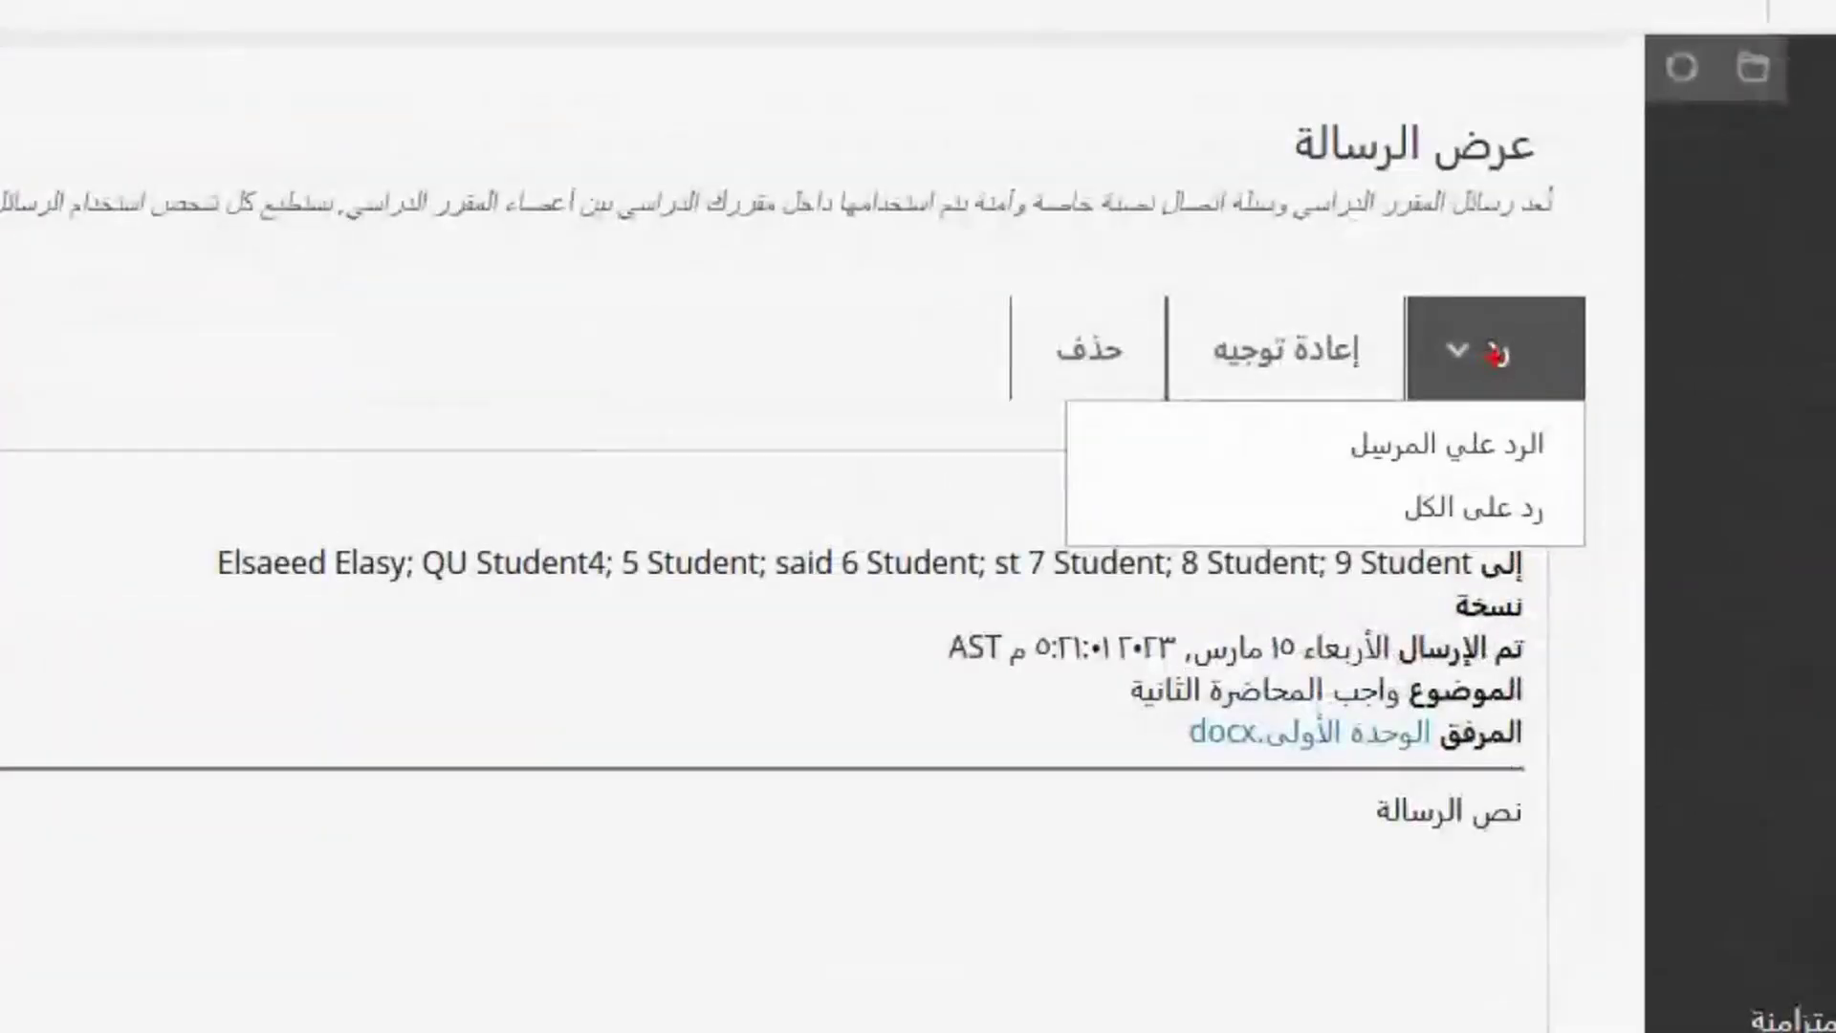
pyautogui.moveTo(1533, 468); pyautogui.dragTo(1376, 474)
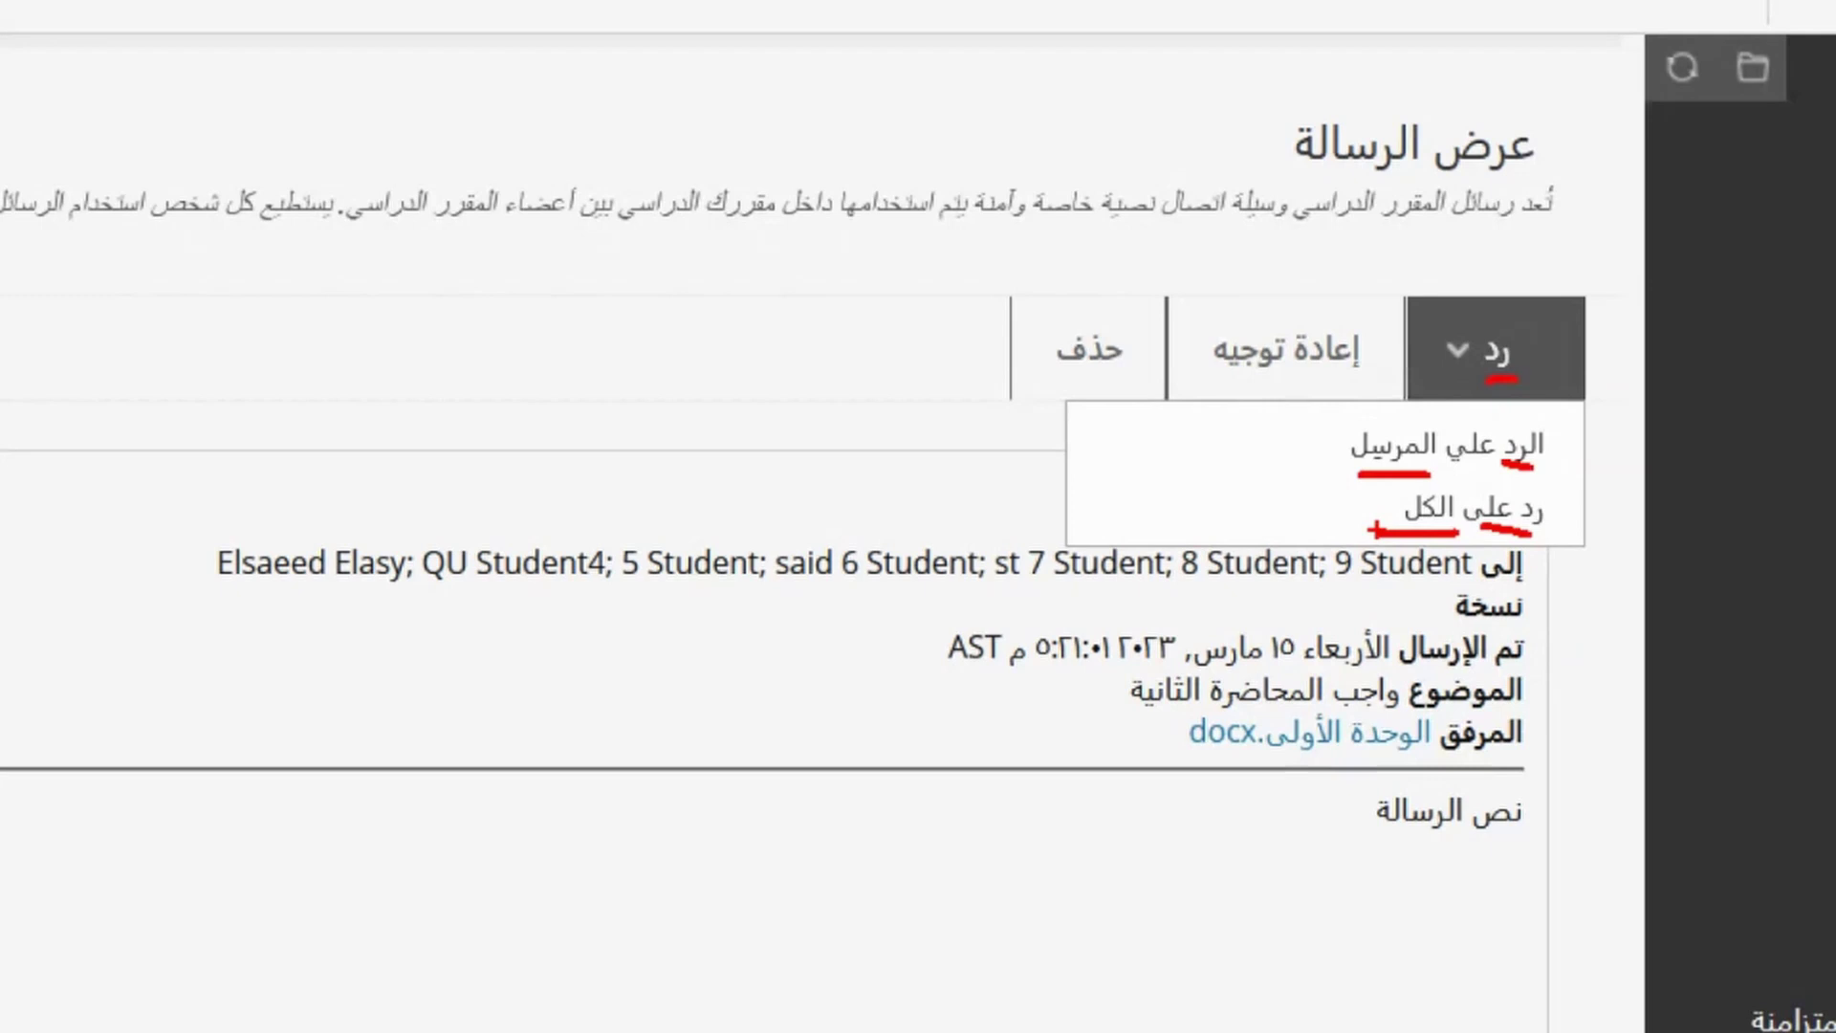
pyautogui.click(1478, 368)
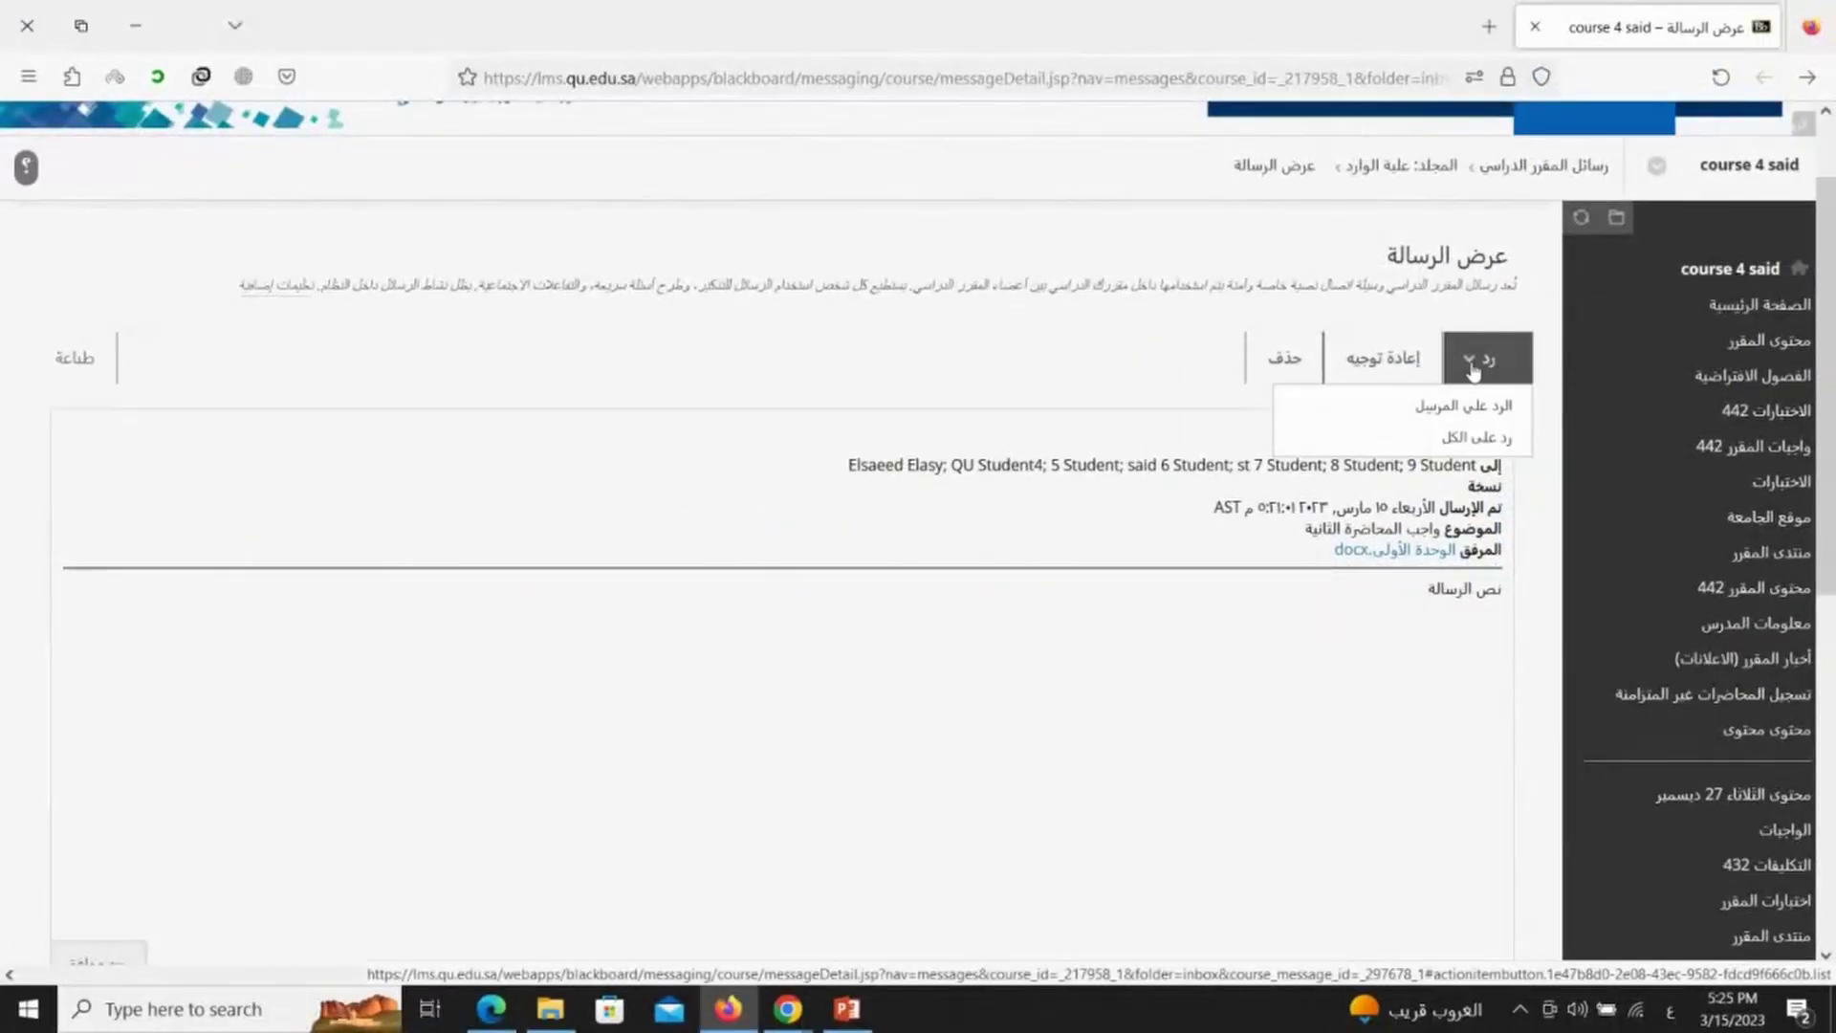
pyautogui.click(1462, 406)
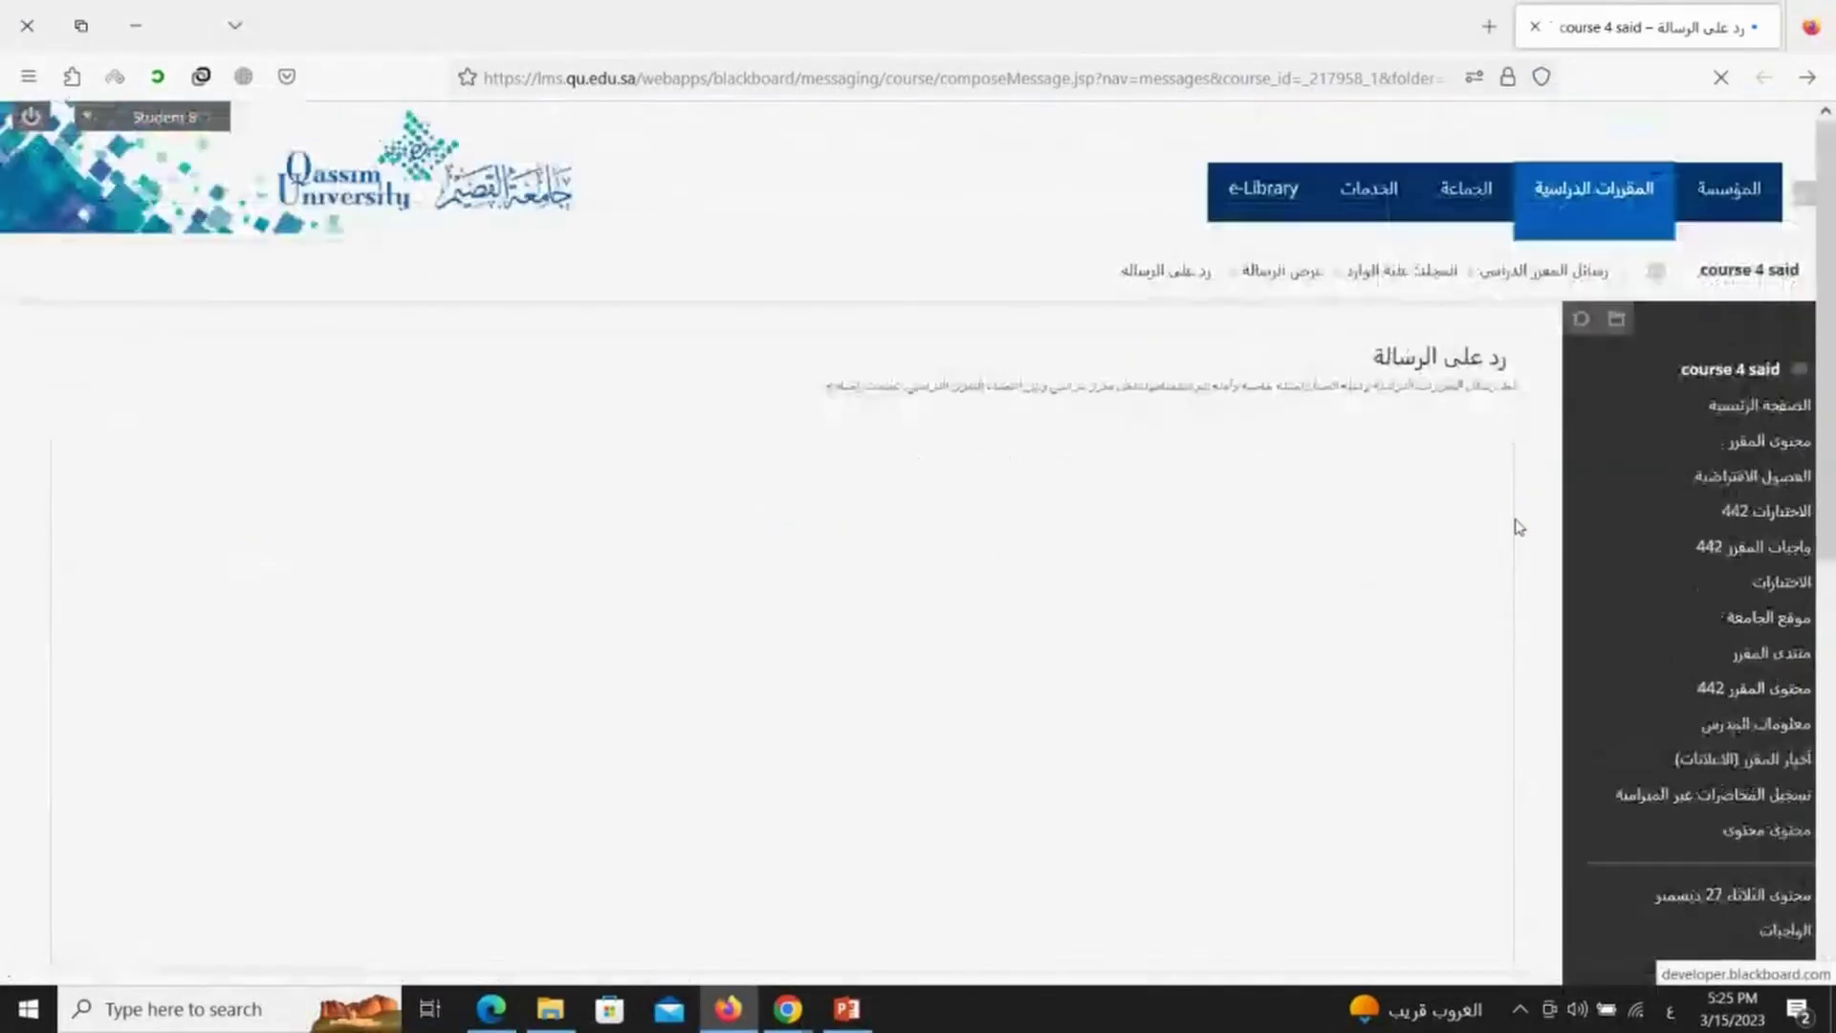
pyautogui.scroll(-2, 1195, 553)
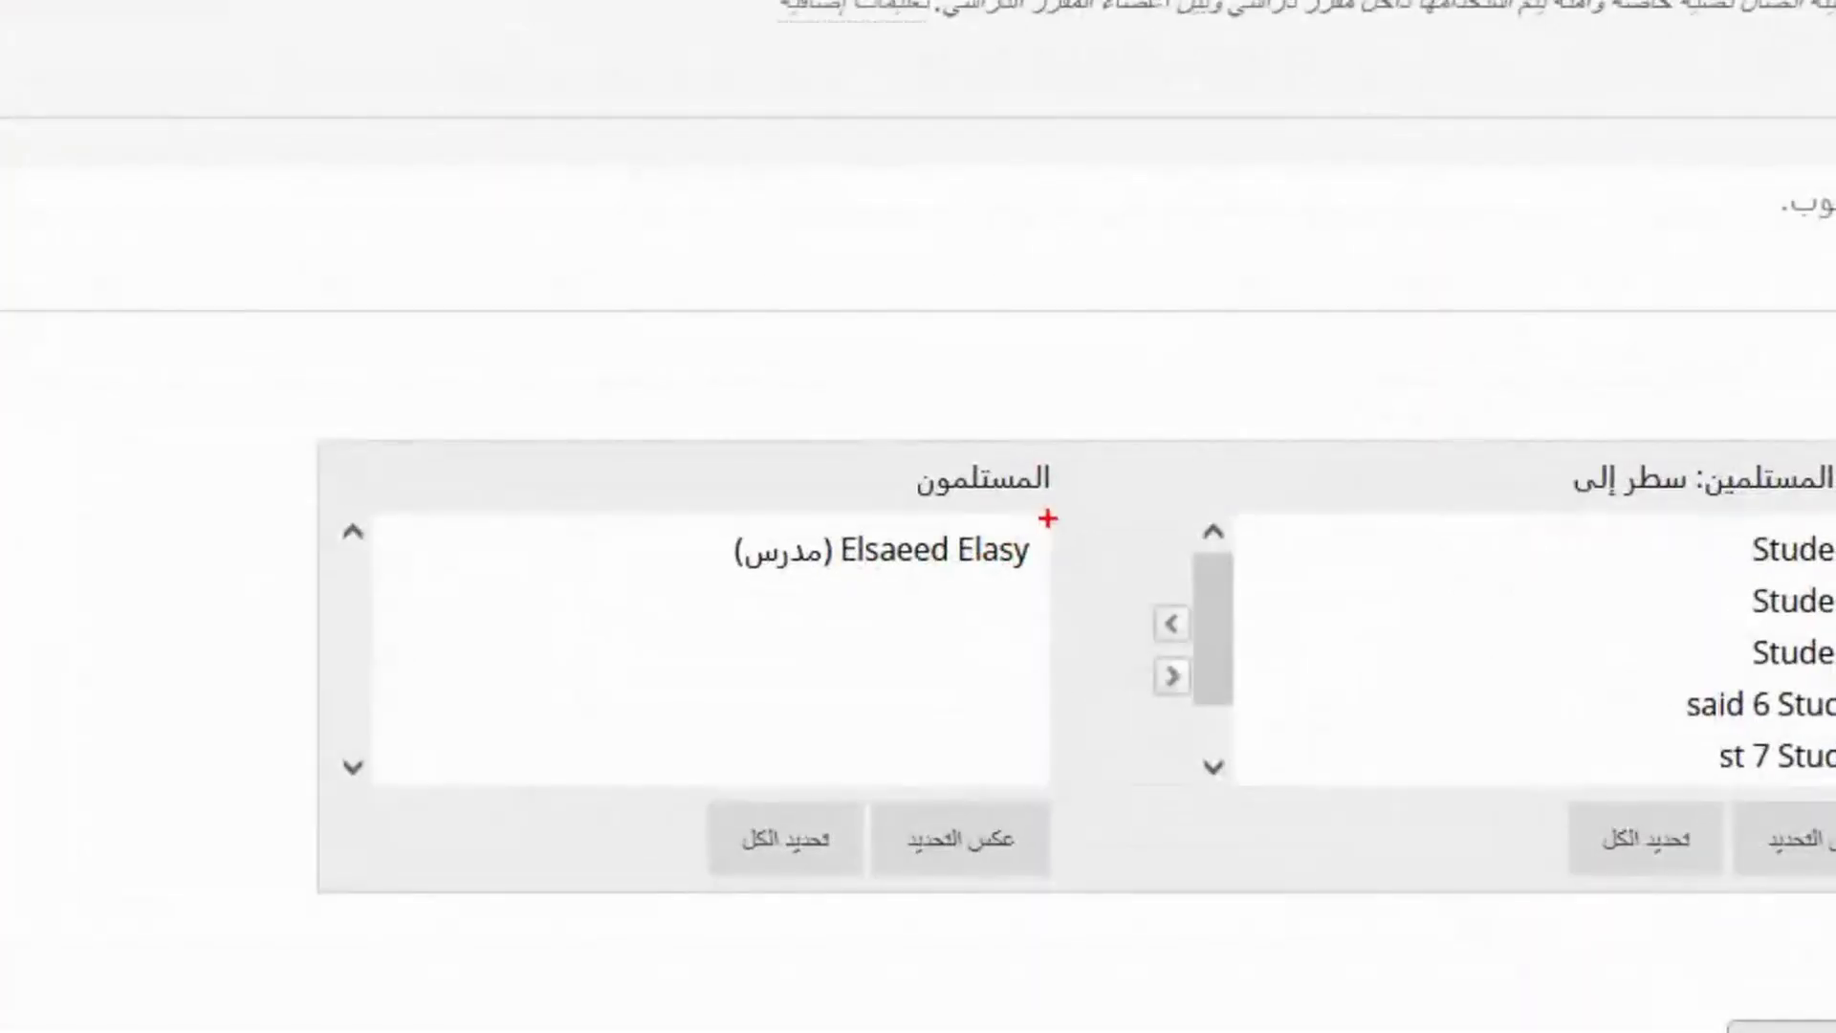
pyautogui.moveTo(962, 543); pyautogui.dragTo(790, 535)
pyautogui.moveTo(918, 489)
pyautogui.mouseDown()
pyautogui.moveTo(961, 641)
pyautogui.moveTo(1058, 541)
pyautogui.mouseUp()
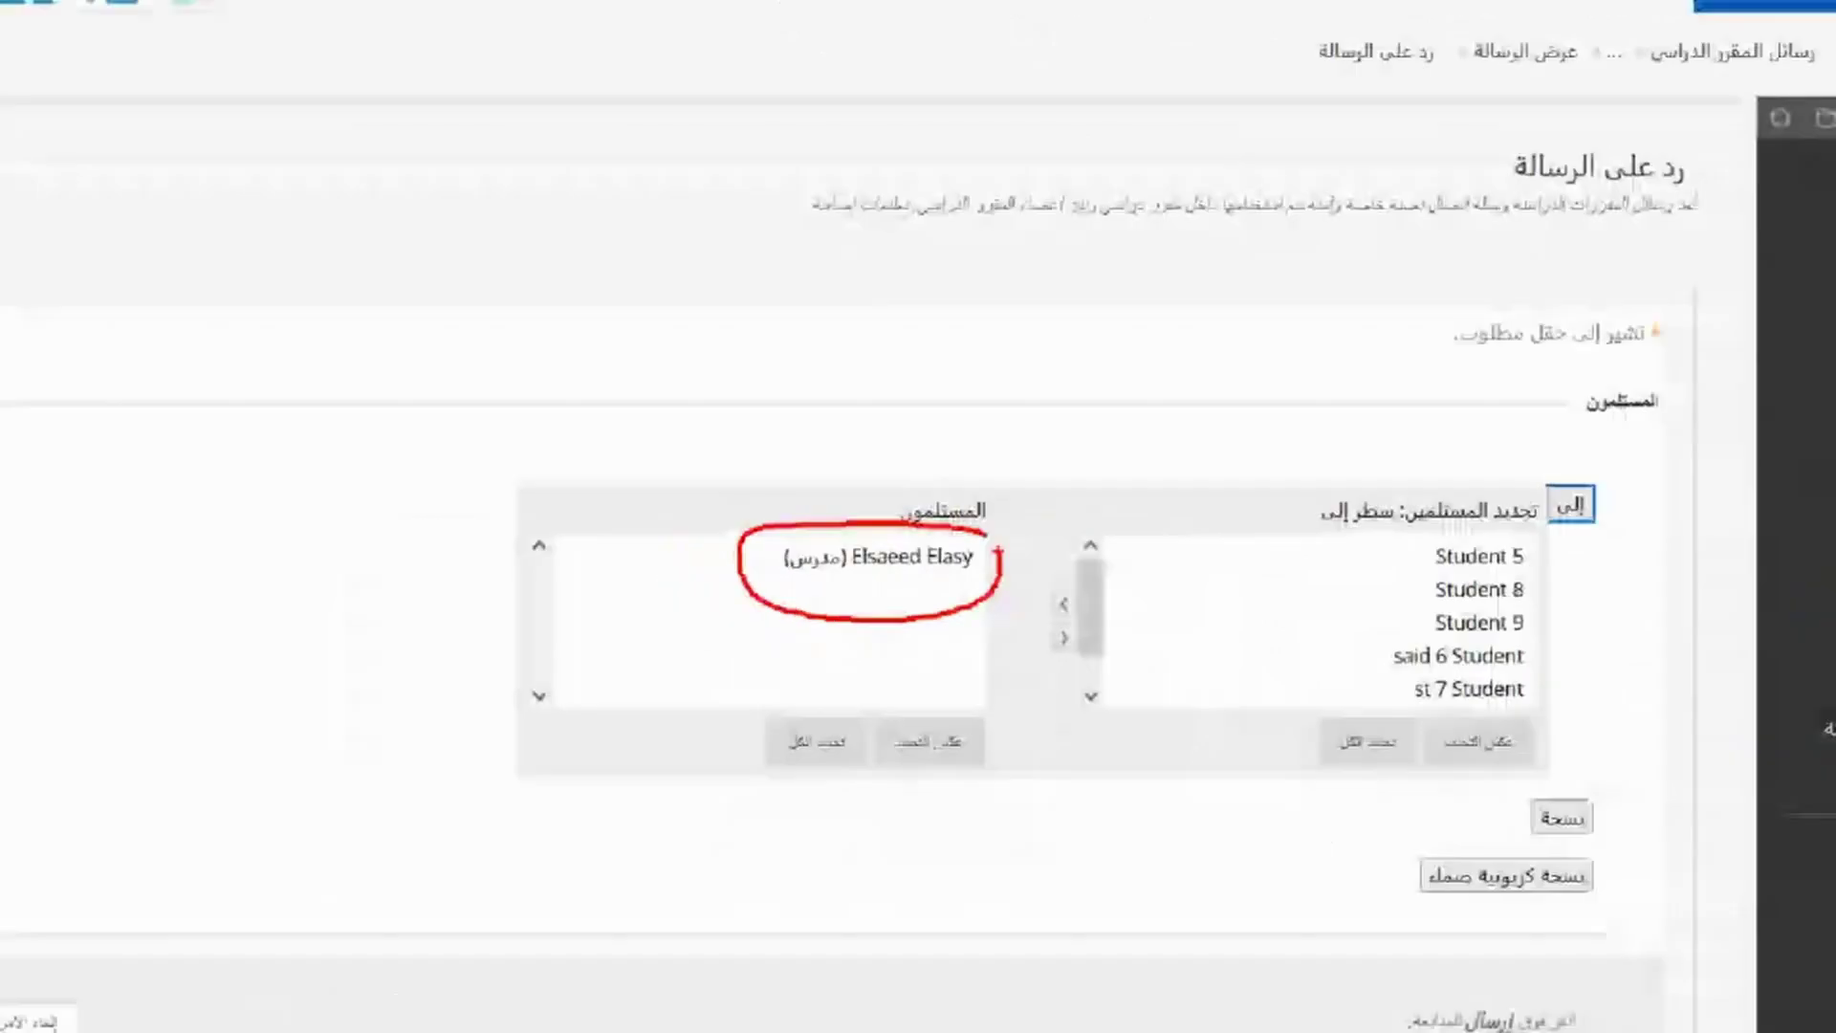
# Replace the quoted original message in the reply body with the text "نص رسالة الطالب".
pyautogui.scroll(-1, 1251, 592)
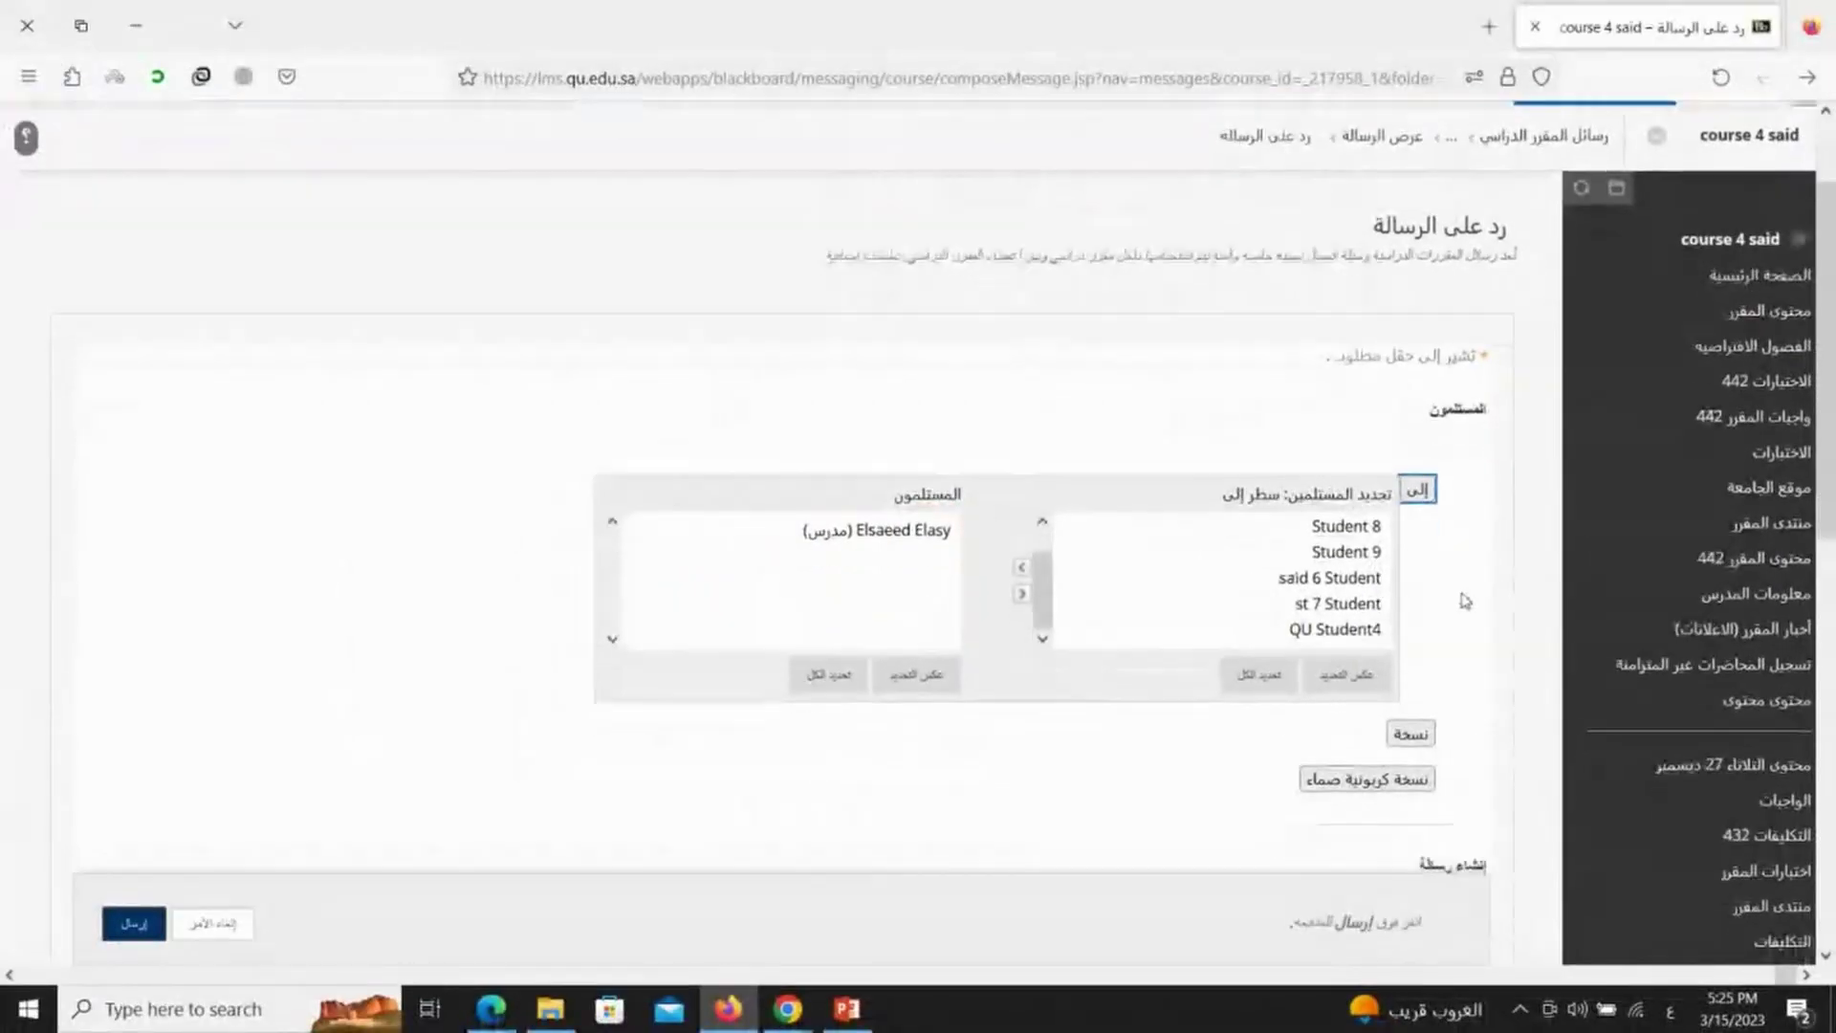
pyautogui.scroll(-4, 1467, 601)
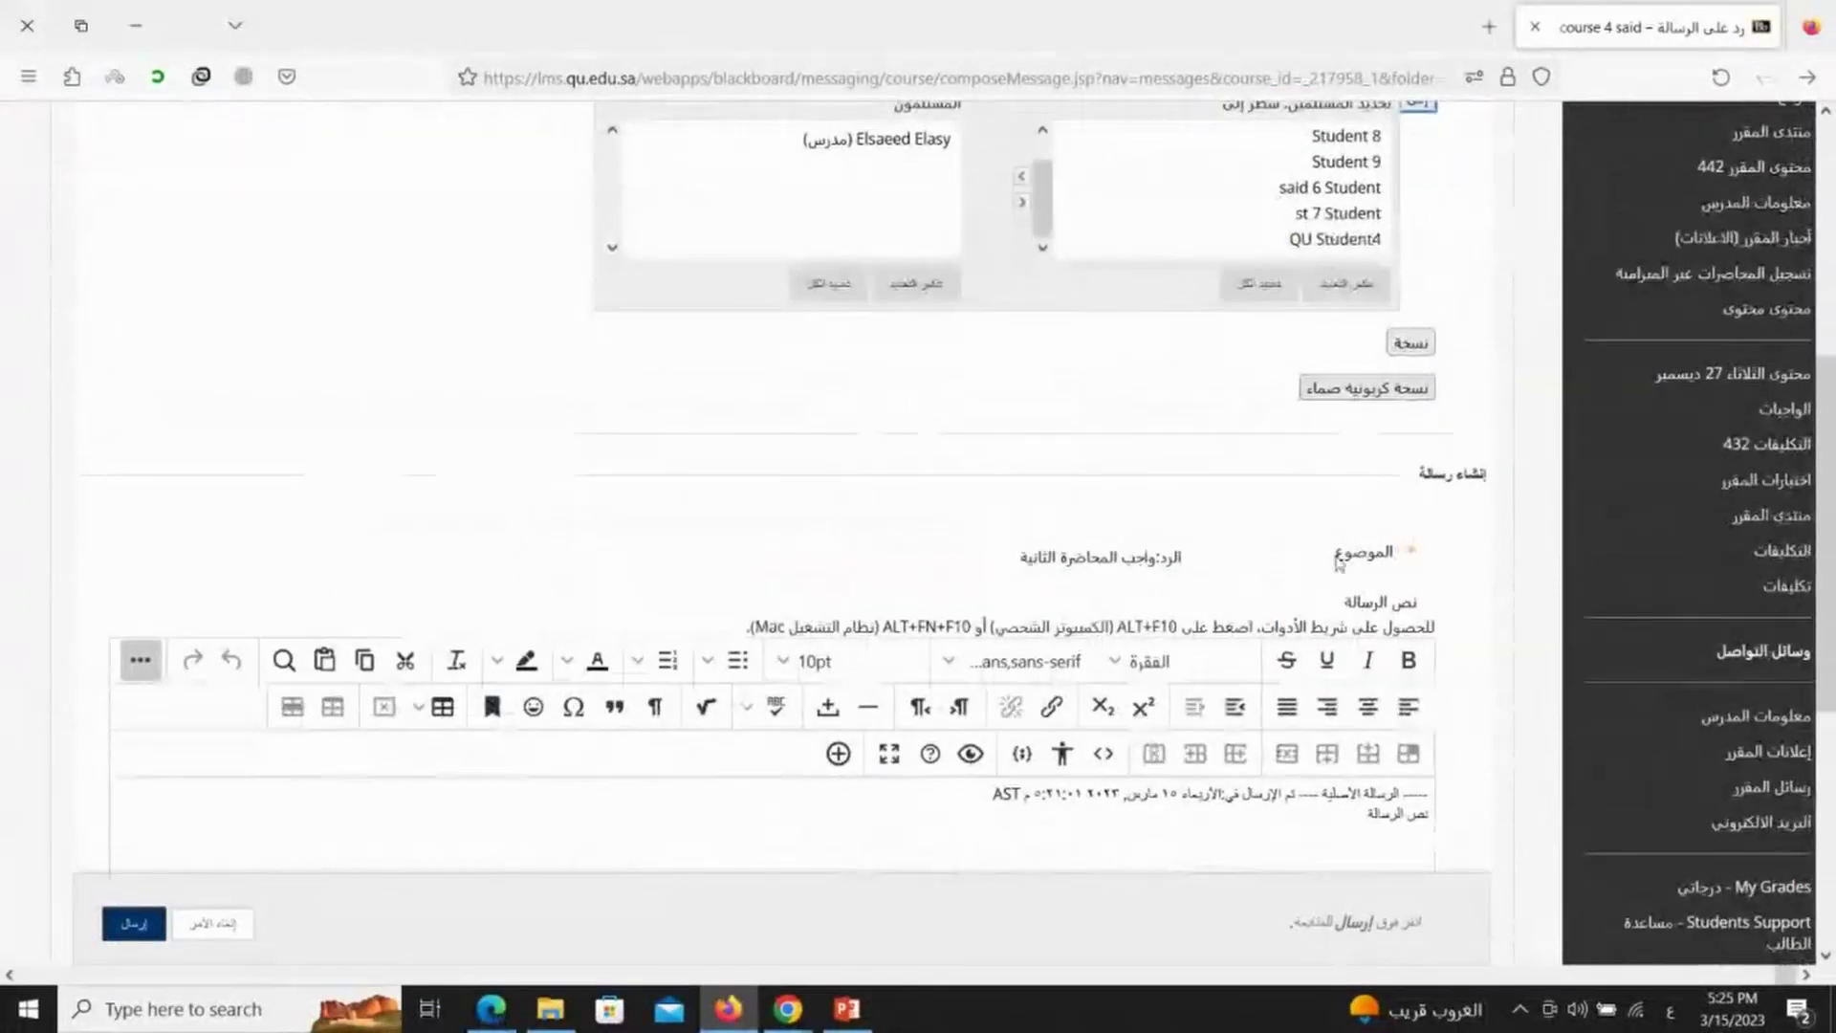
pyautogui.scroll(-1, 1155, 564)
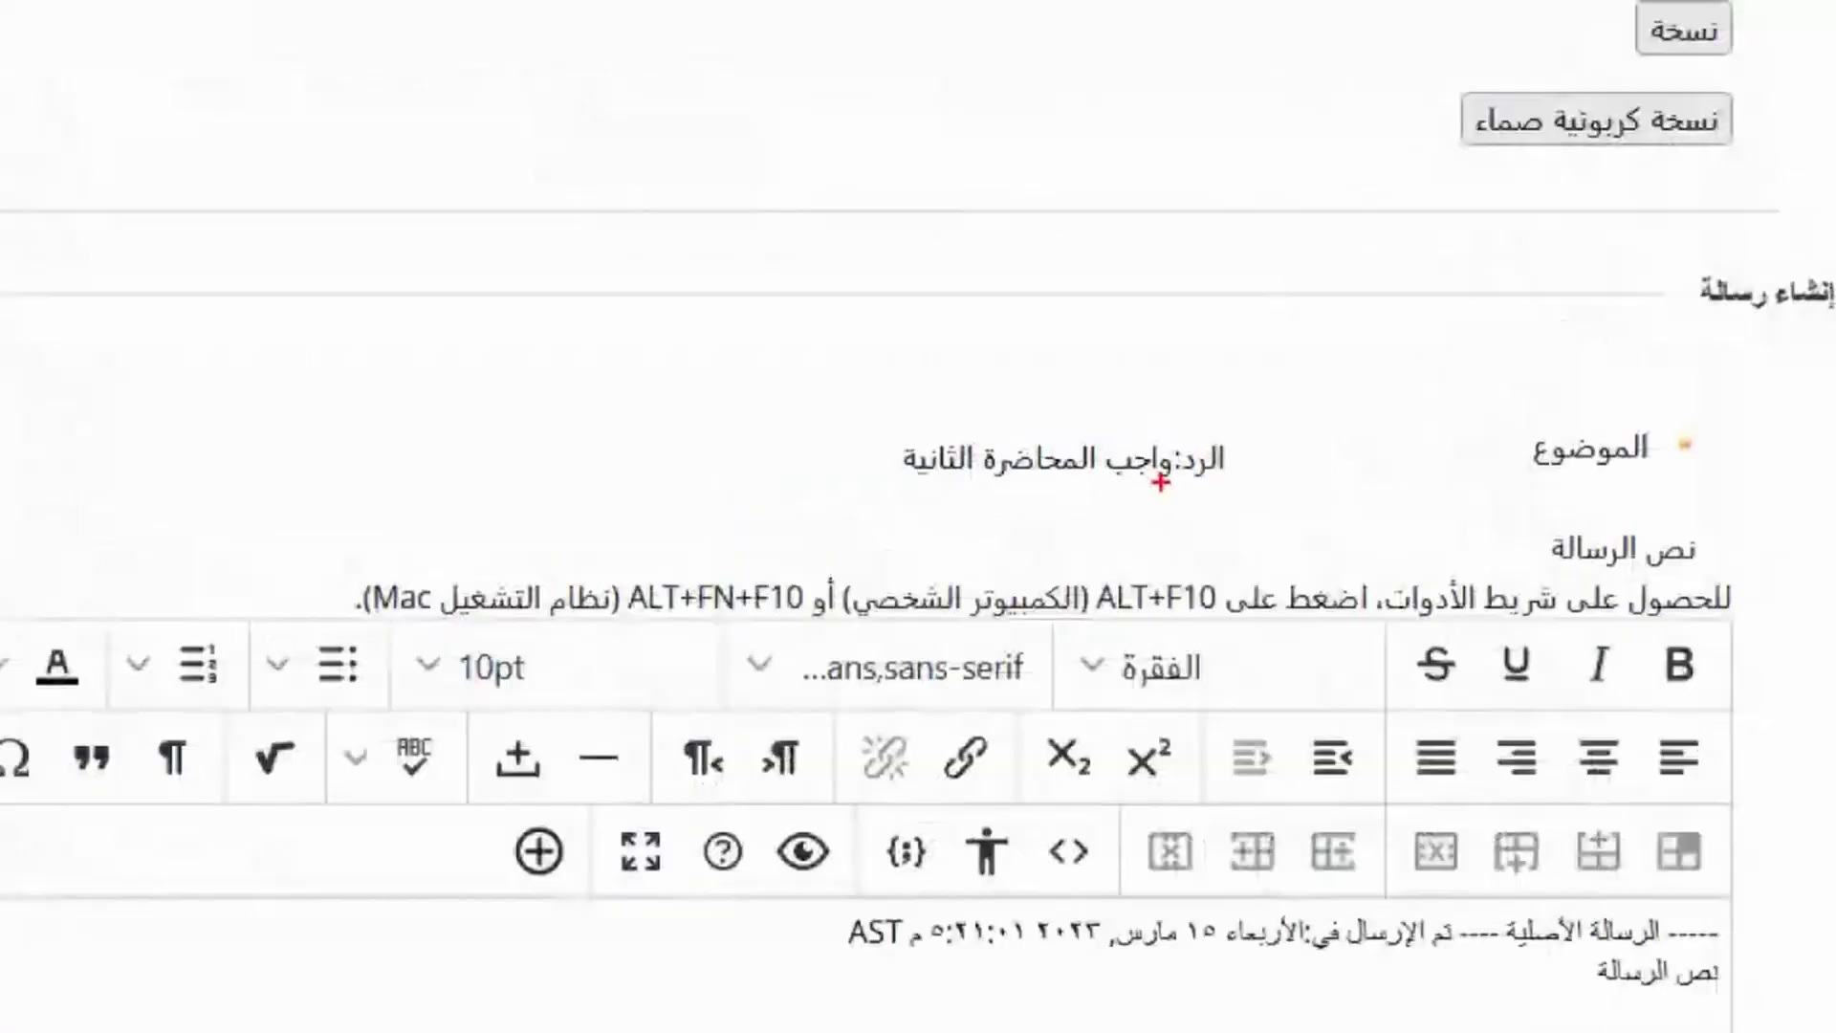
pyautogui.click(1139, 443)
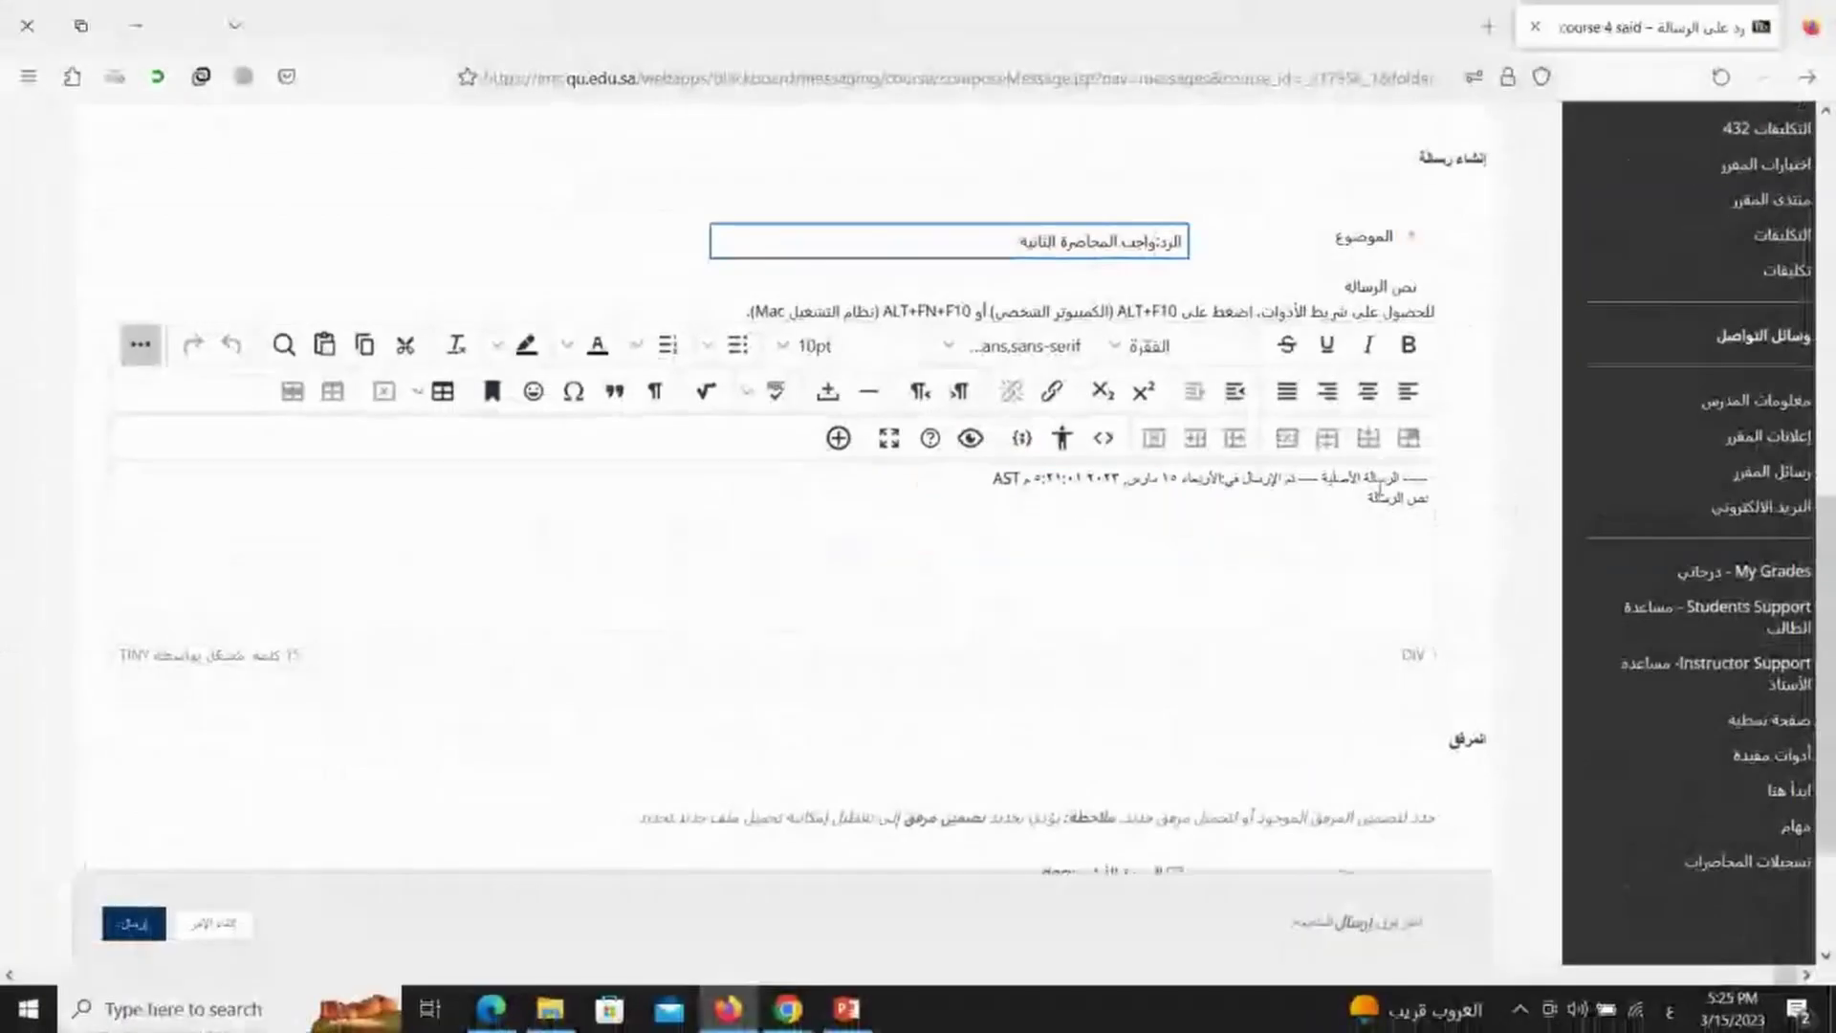
pyautogui.click(1375, 498)
pyautogui.tripleClick(1374, 497)
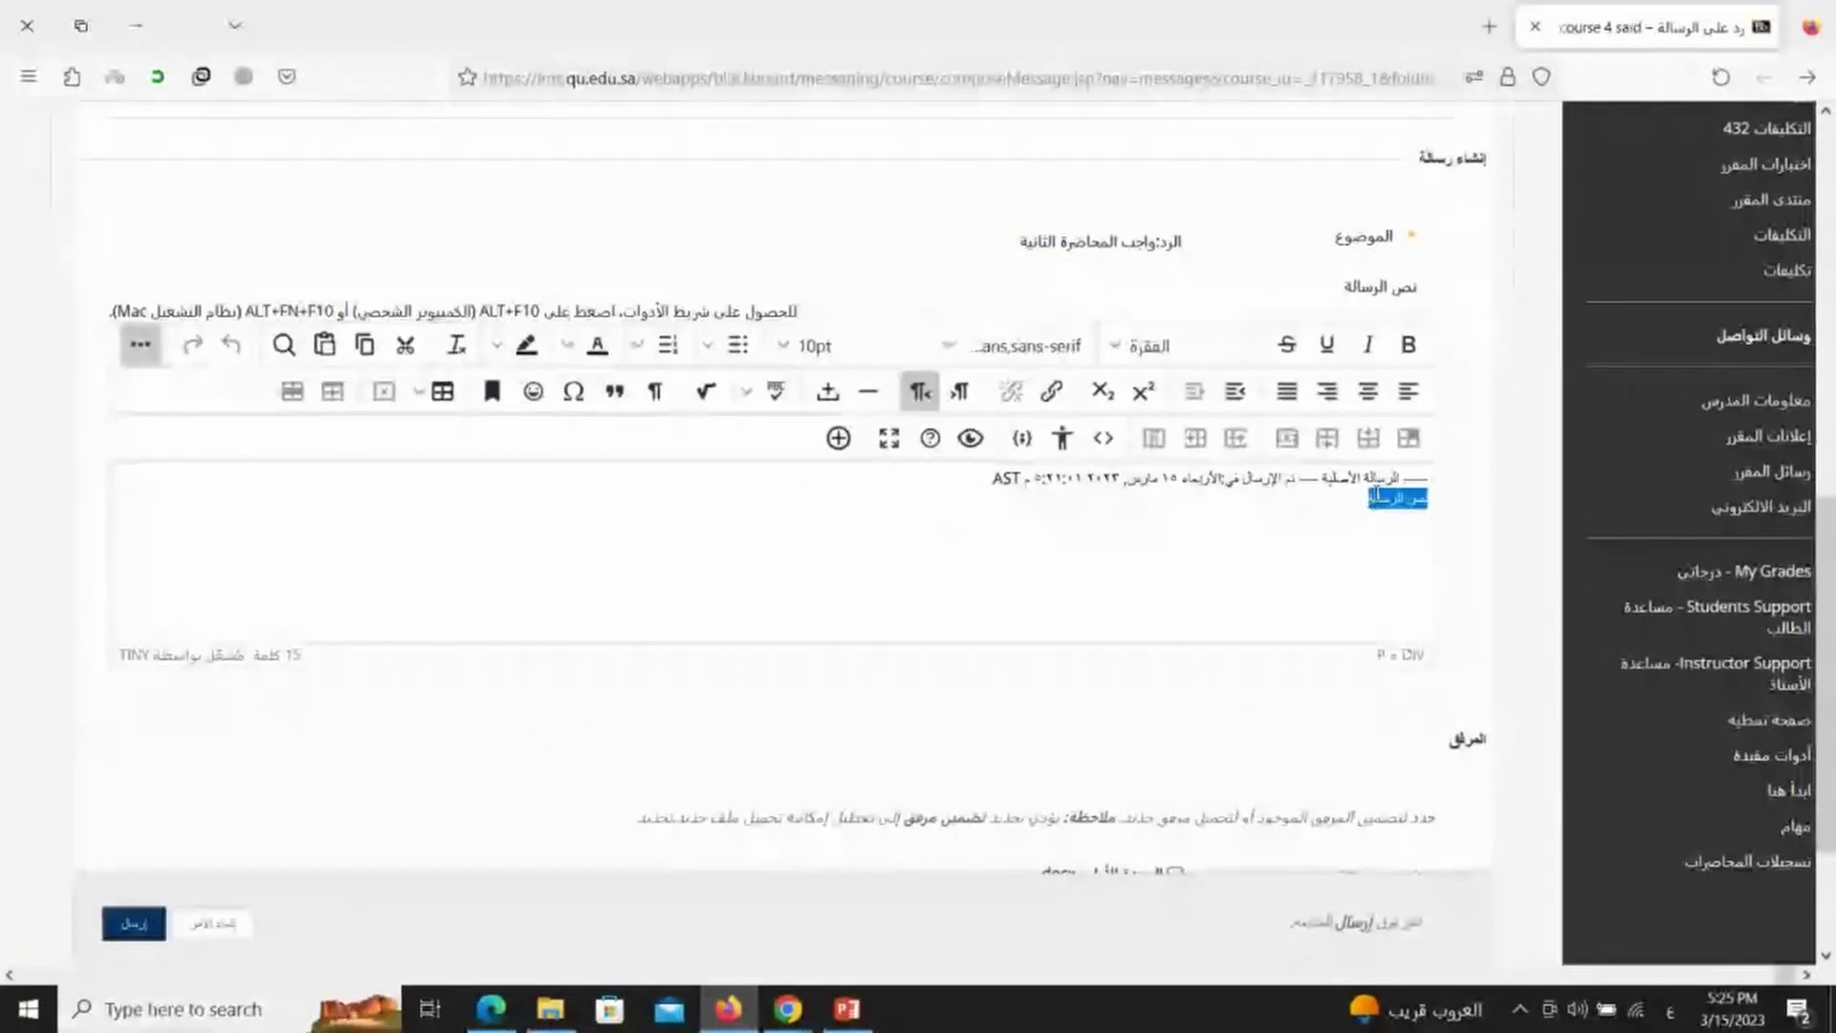
pyautogui.hotkey('ctrl', 'a')
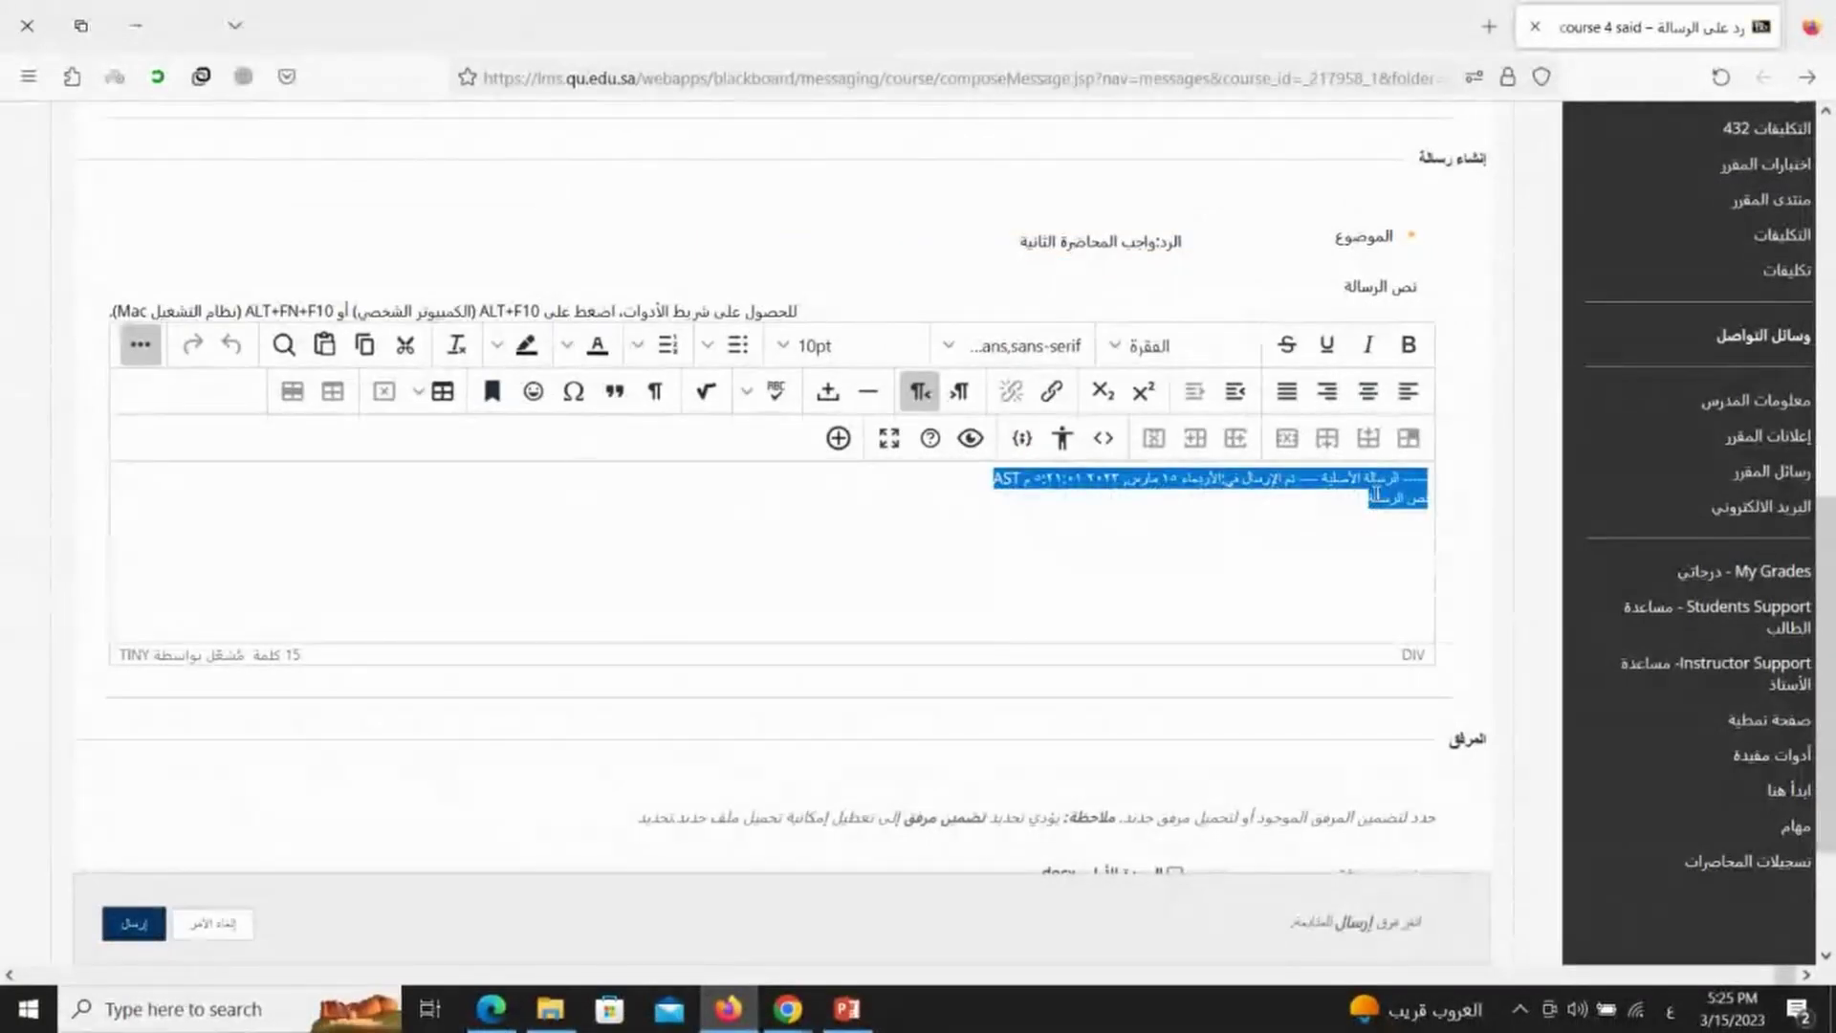
pyautogui.press('BackSpace')
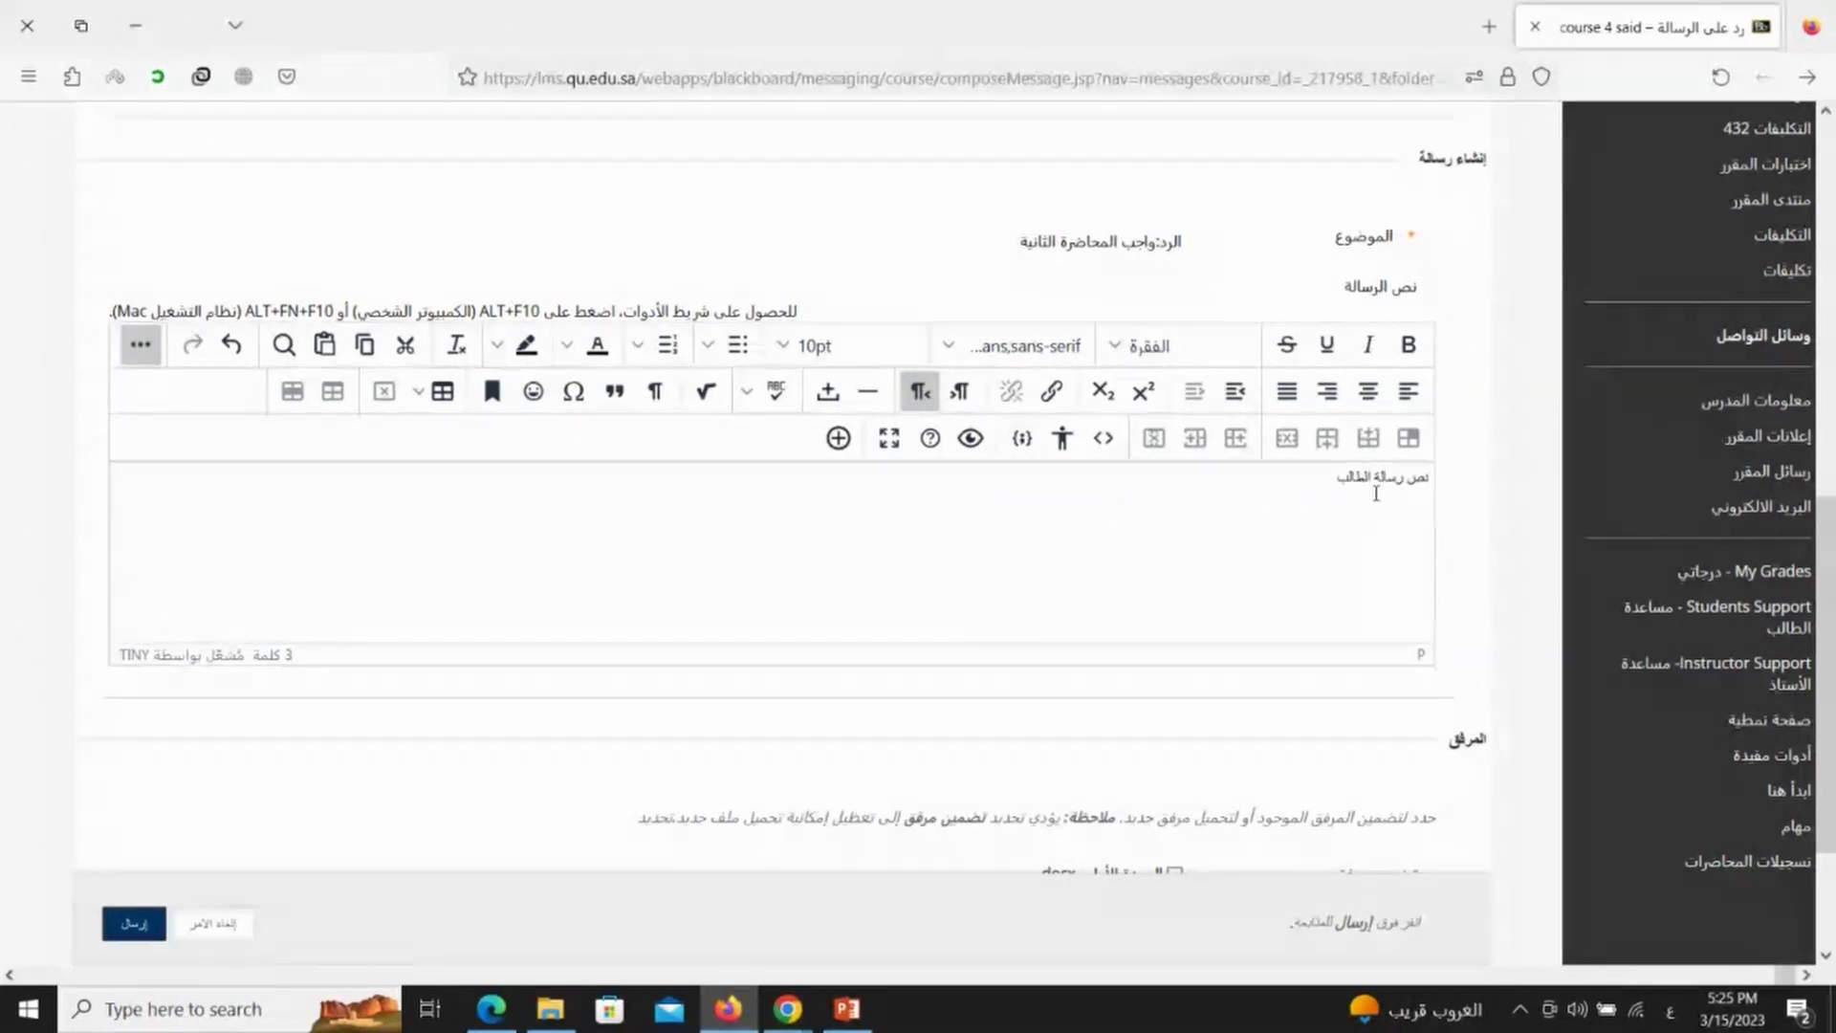
# Set the font size of the reply text "نص رسالة الطالب" to 18pt.
pyautogui.tripleClick(1375, 494)
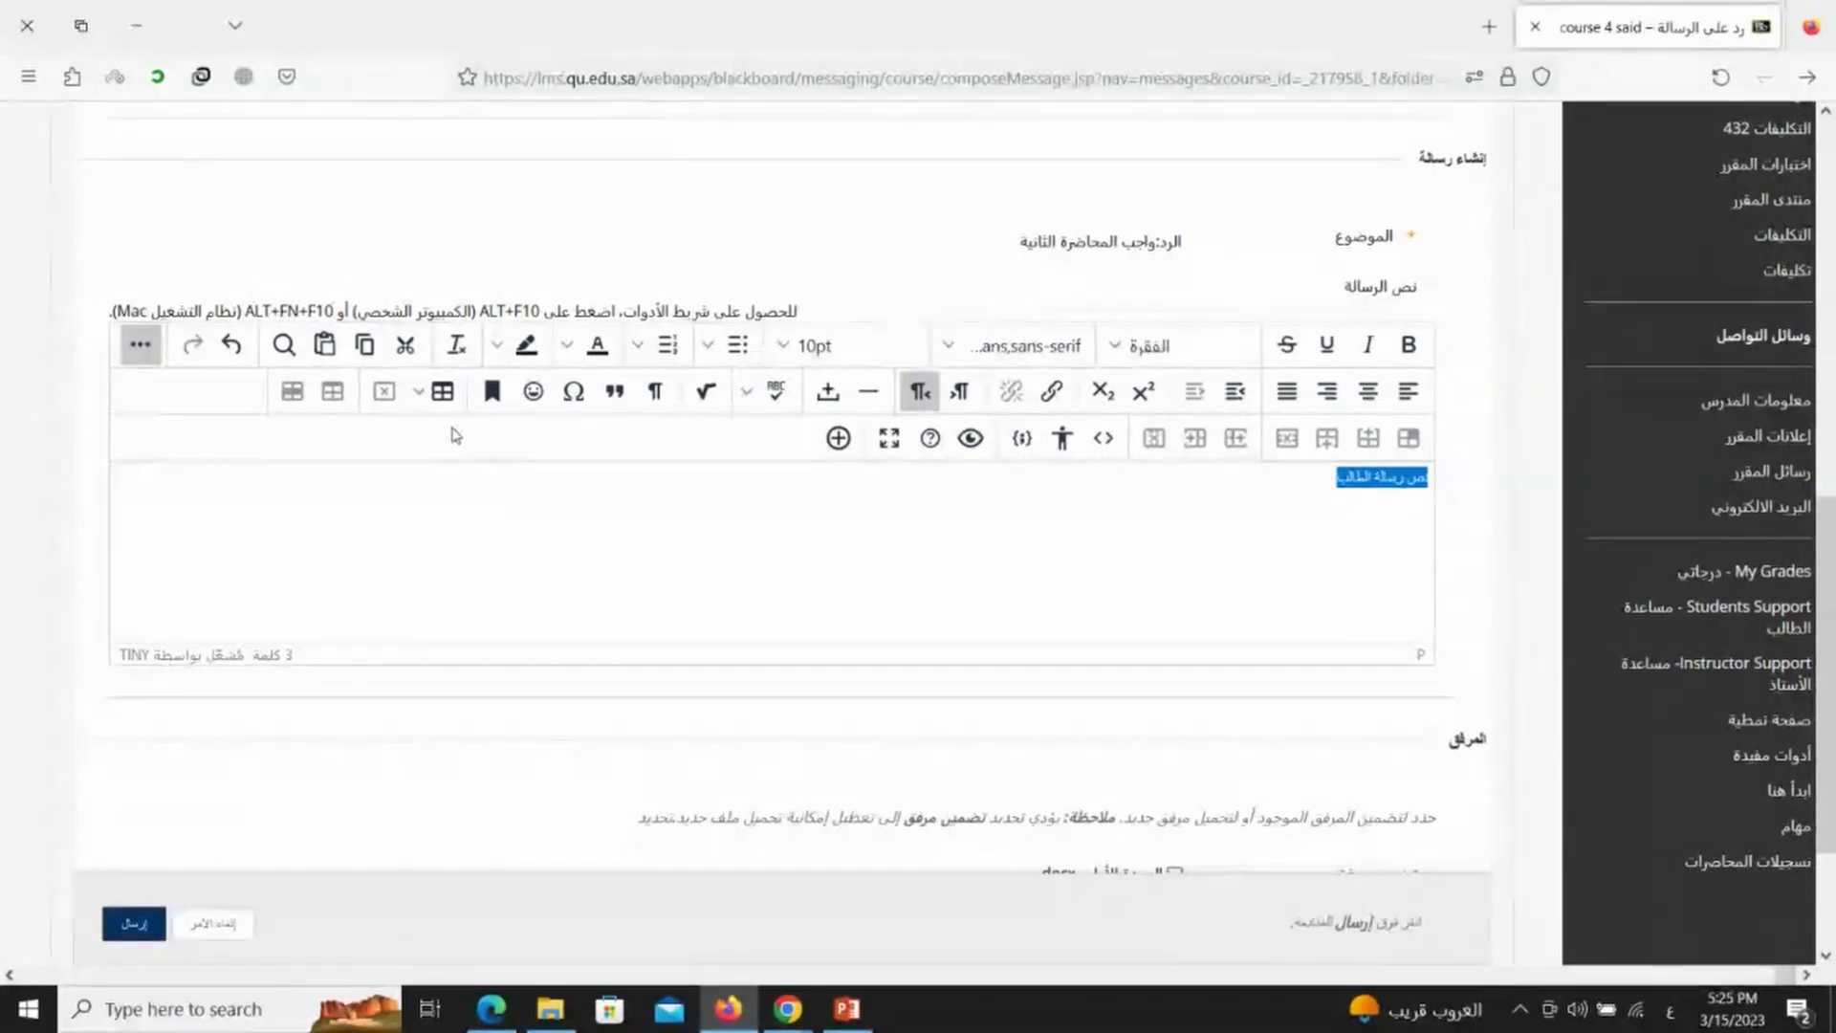
pyautogui.click(822, 346)
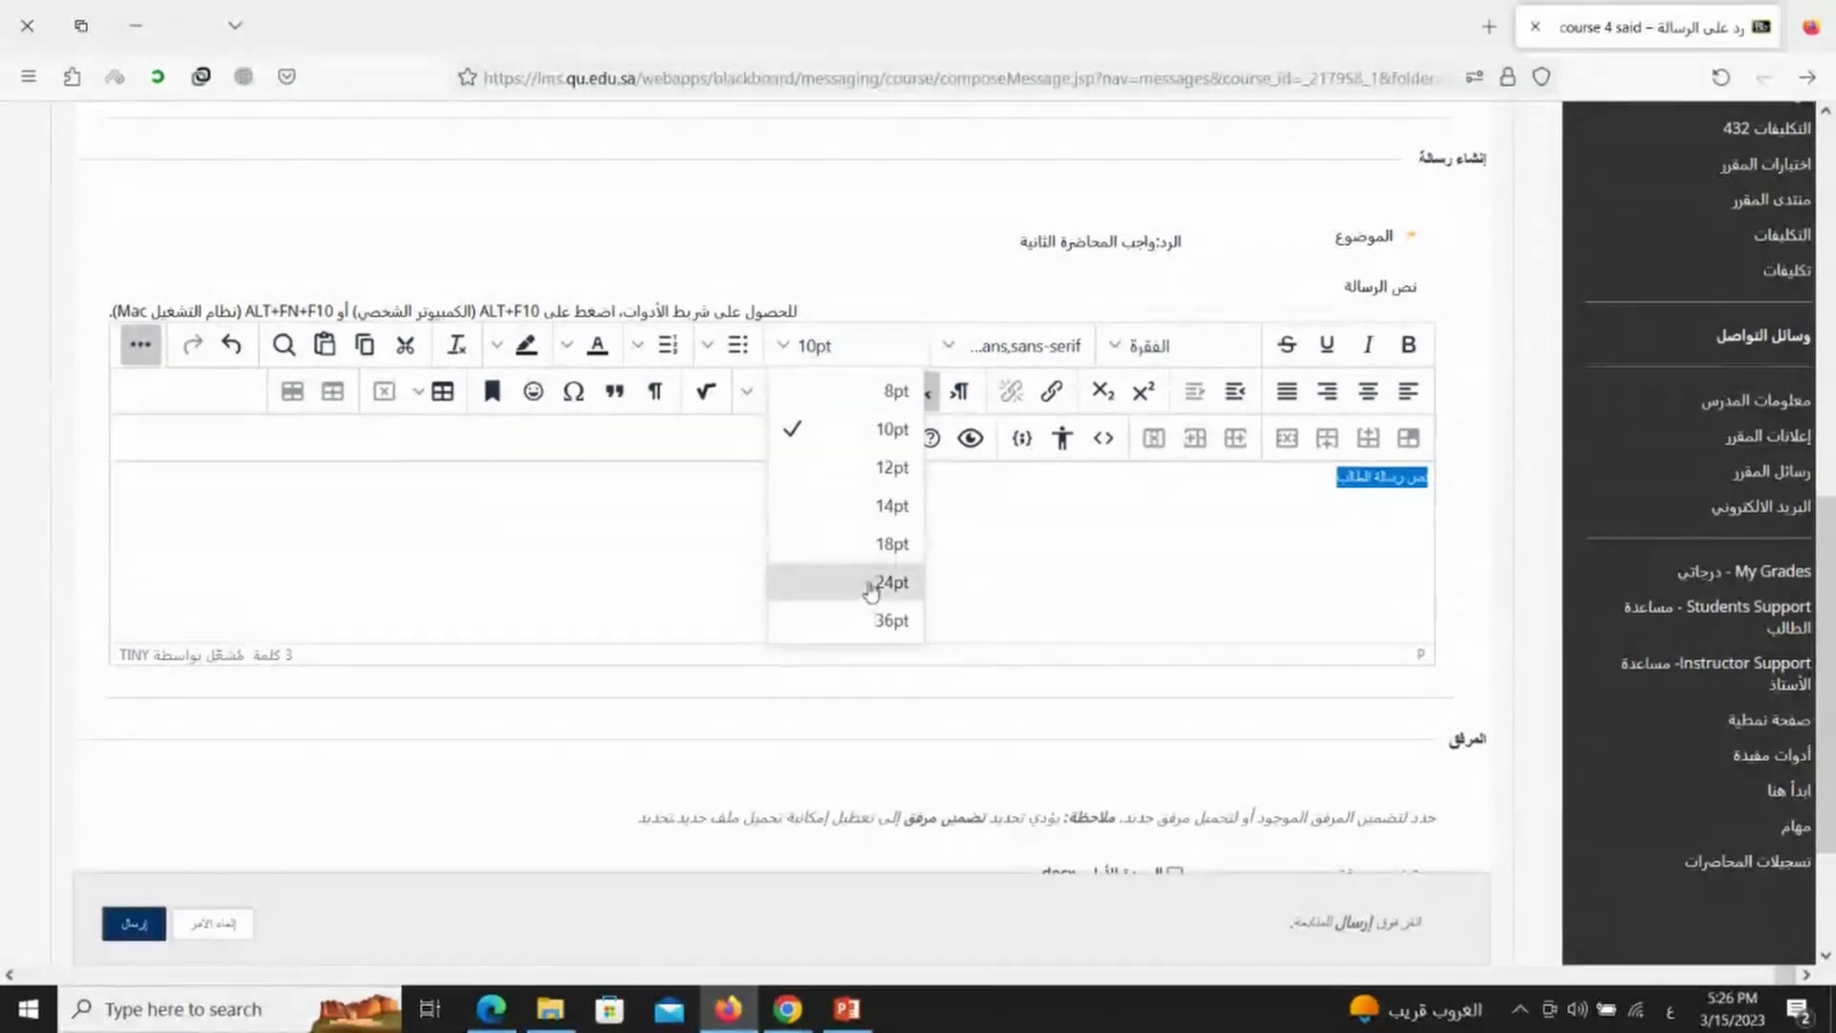
pyautogui.click(869, 547)
# Send the reply without including an attachment and look over the message page.
pyautogui.scroll(-2, 1387, 507)
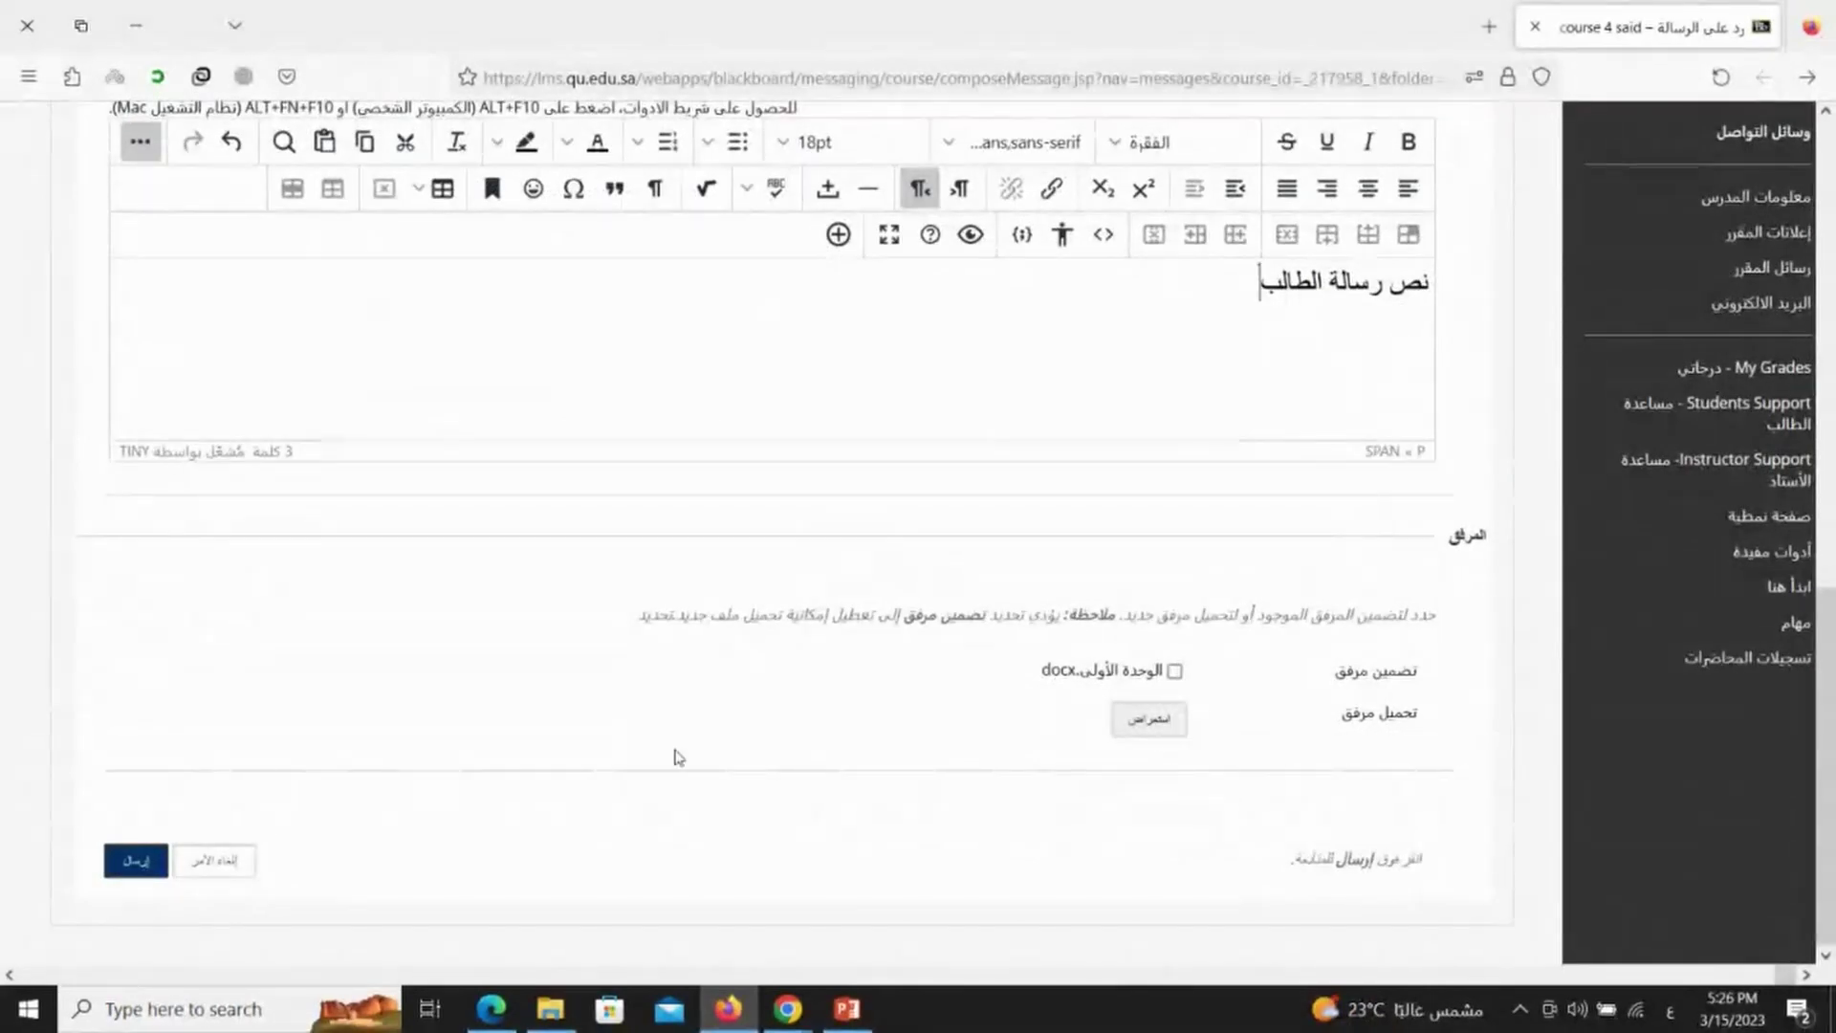
pyautogui.click(134, 861)
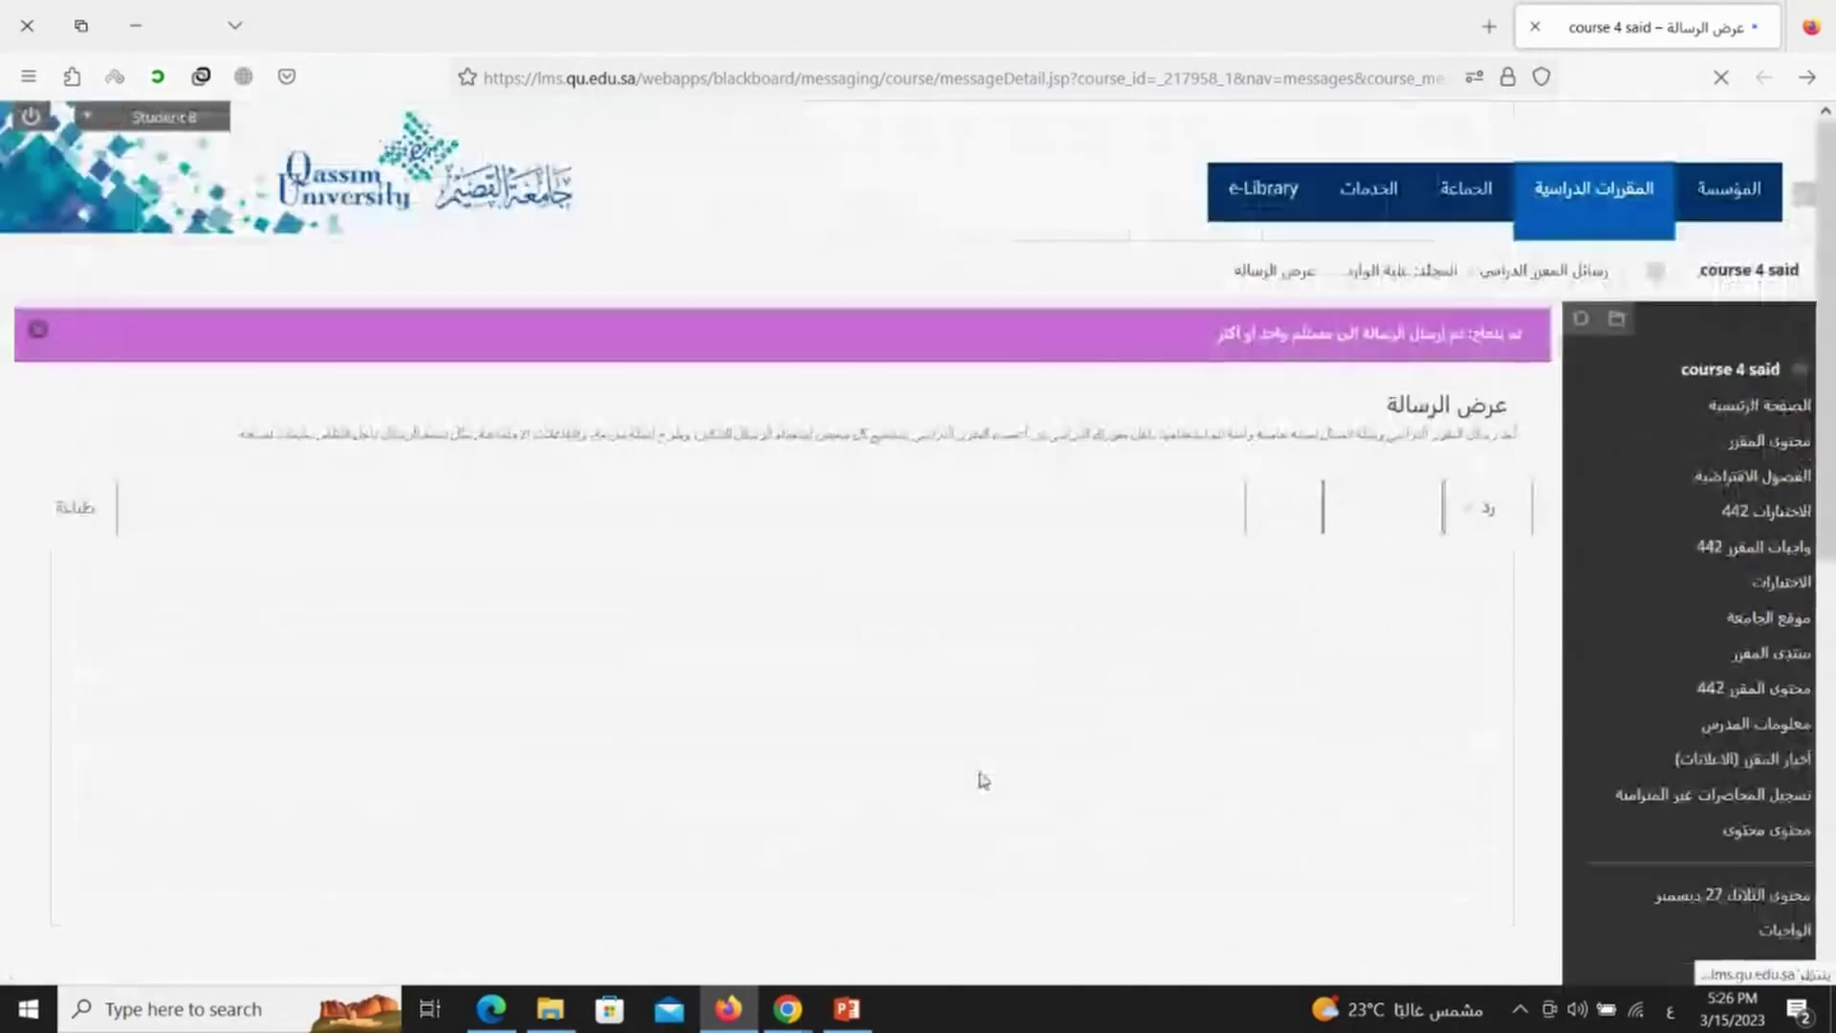
pyautogui.scroll(-1, 1183, 640)
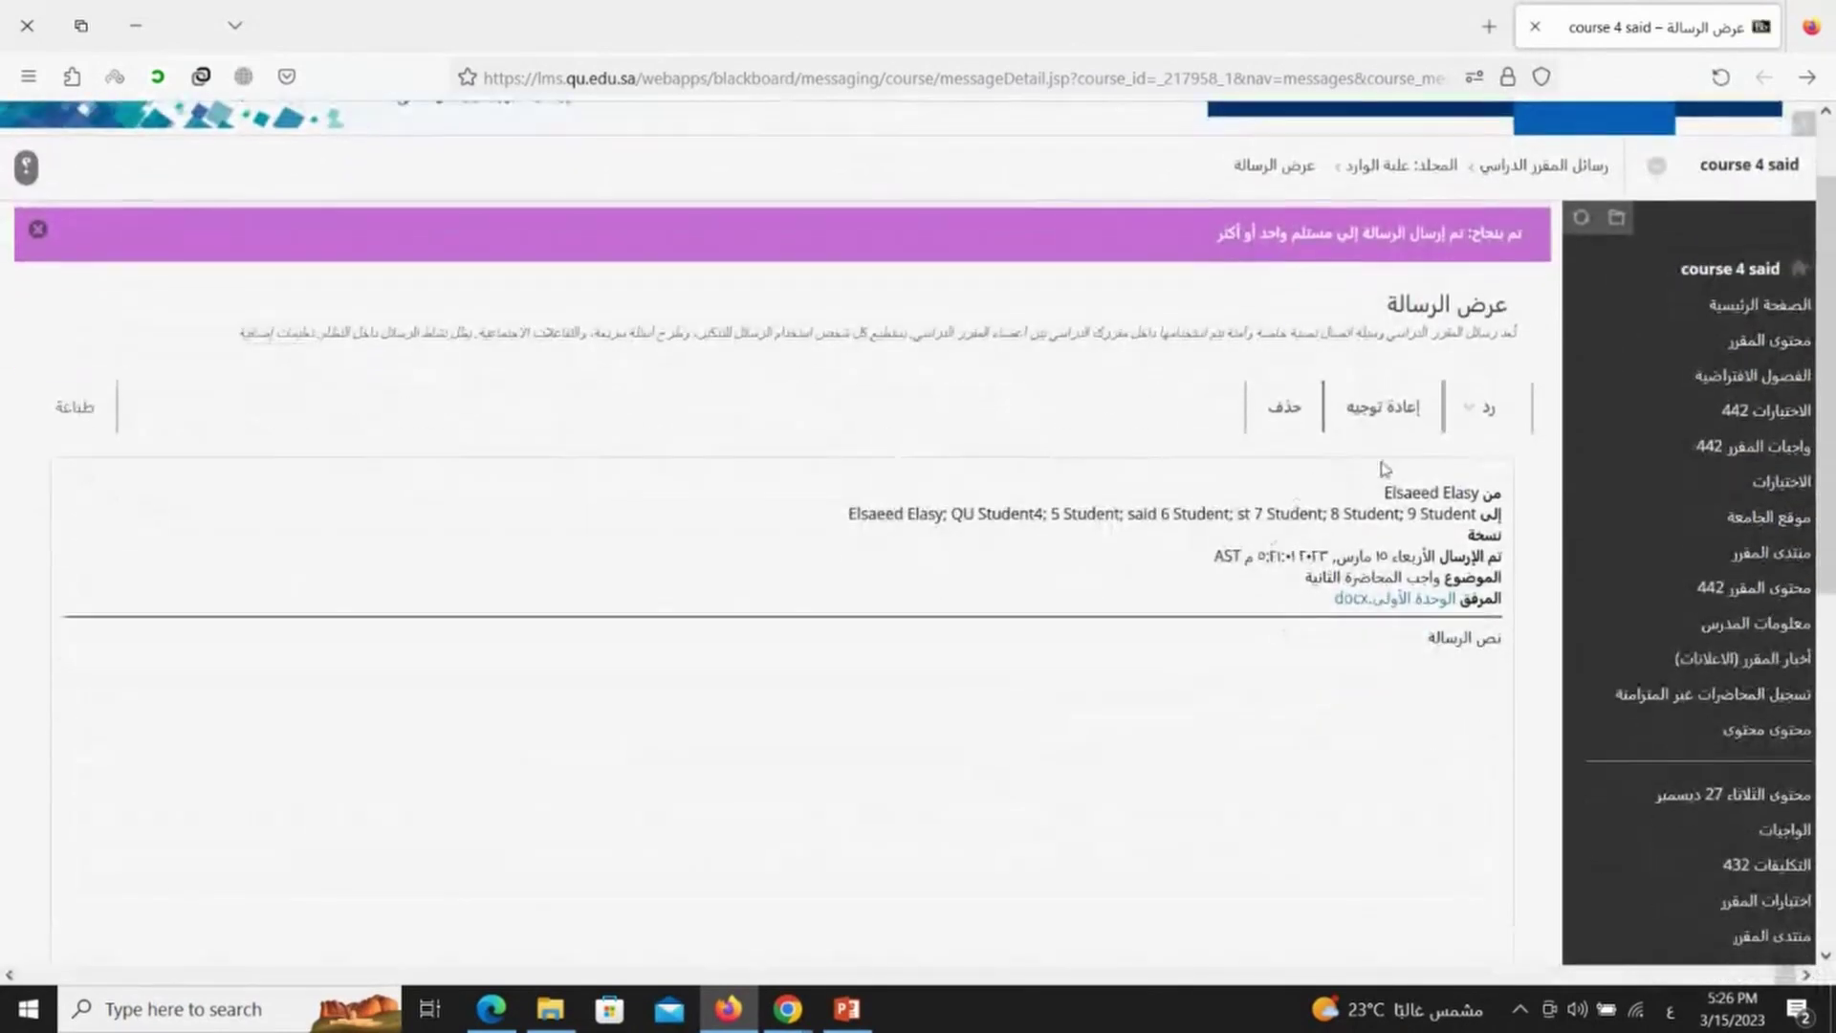
pyautogui.scroll(-1, 1298, 441)
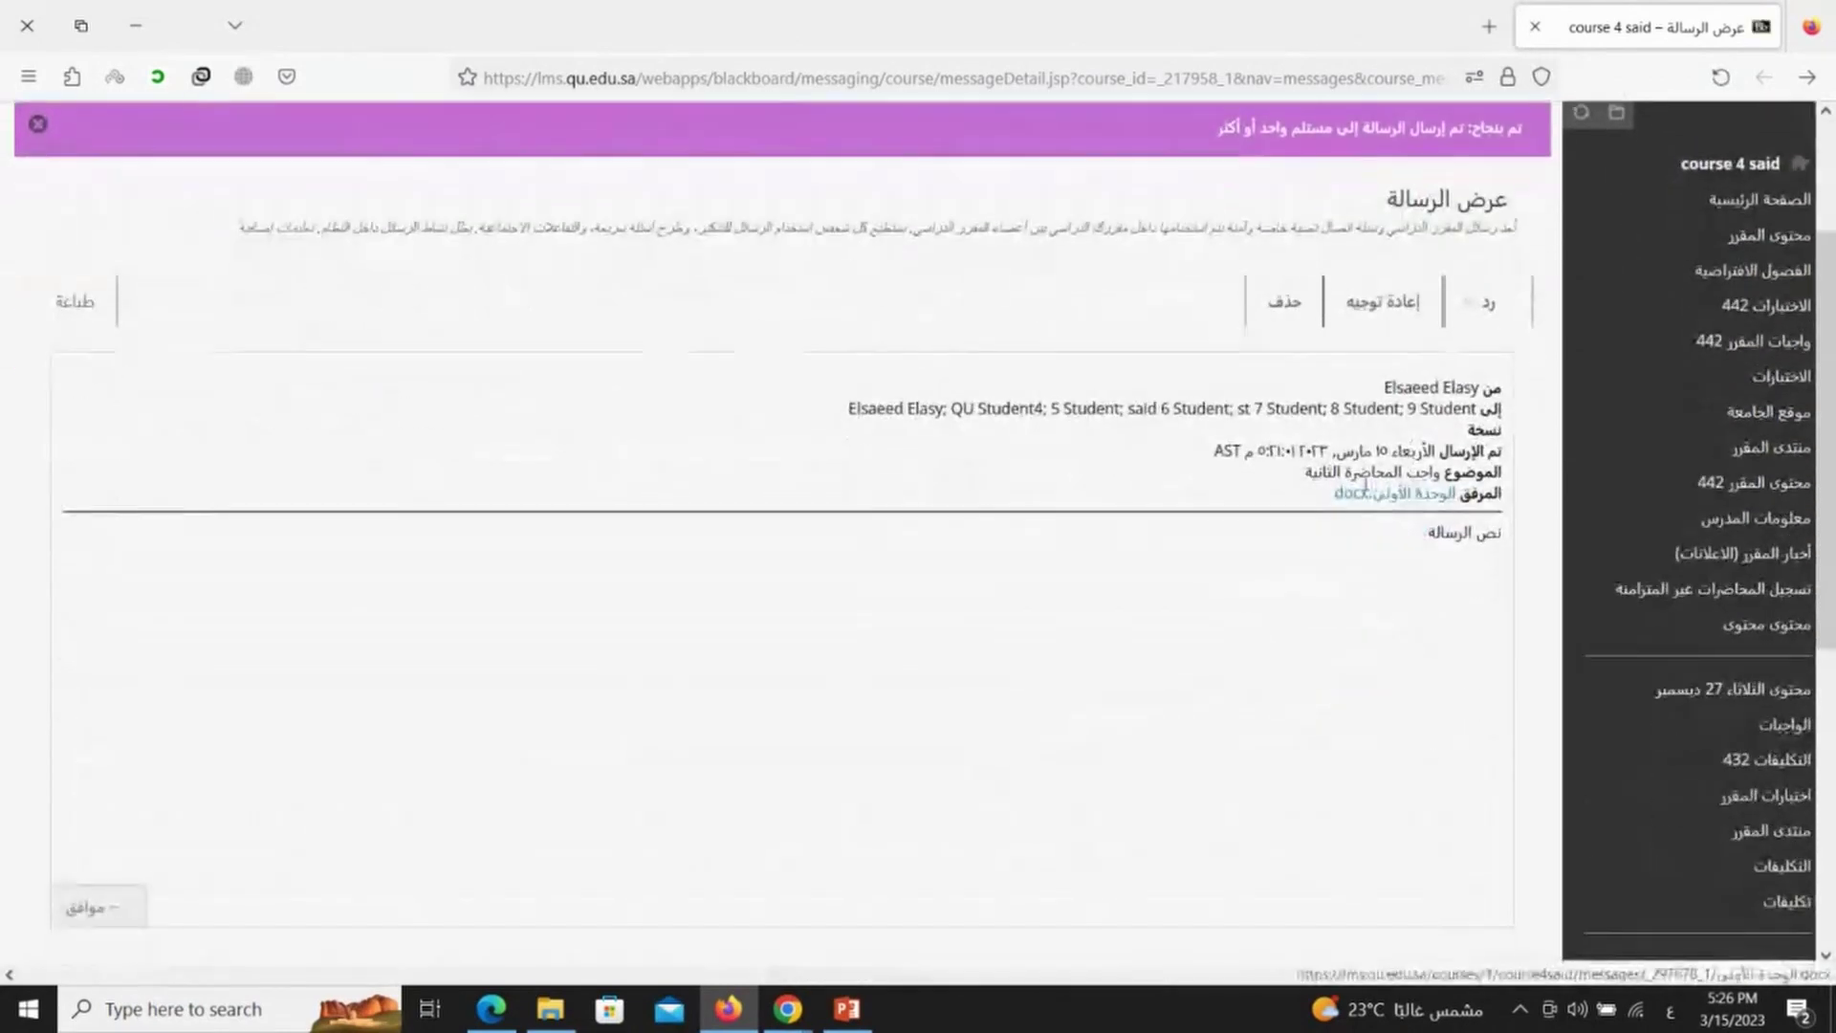
# Switch to the instructor's session in Chrome, reload the course messages page, and check the folder list for the student's reply.
pyautogui.moveTo(817, 1020)
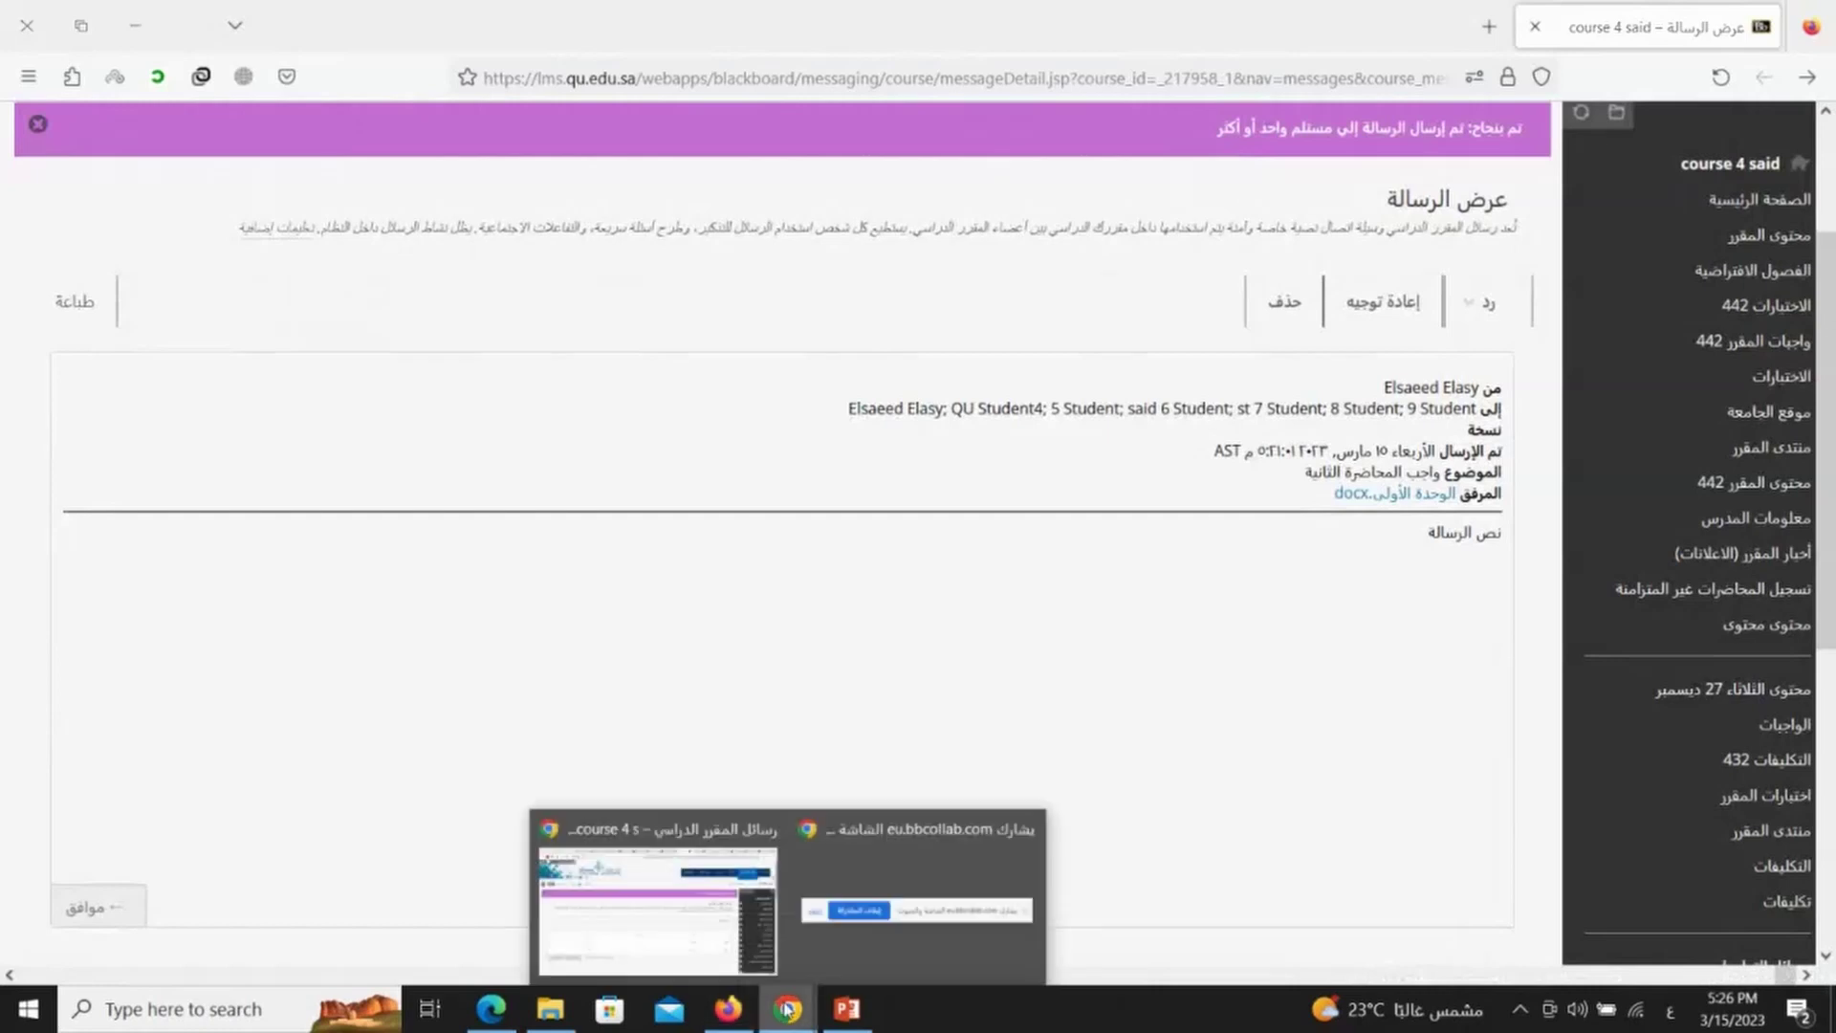
pyautogui.click(681, 933)
pyautogui.click(1734, 72)
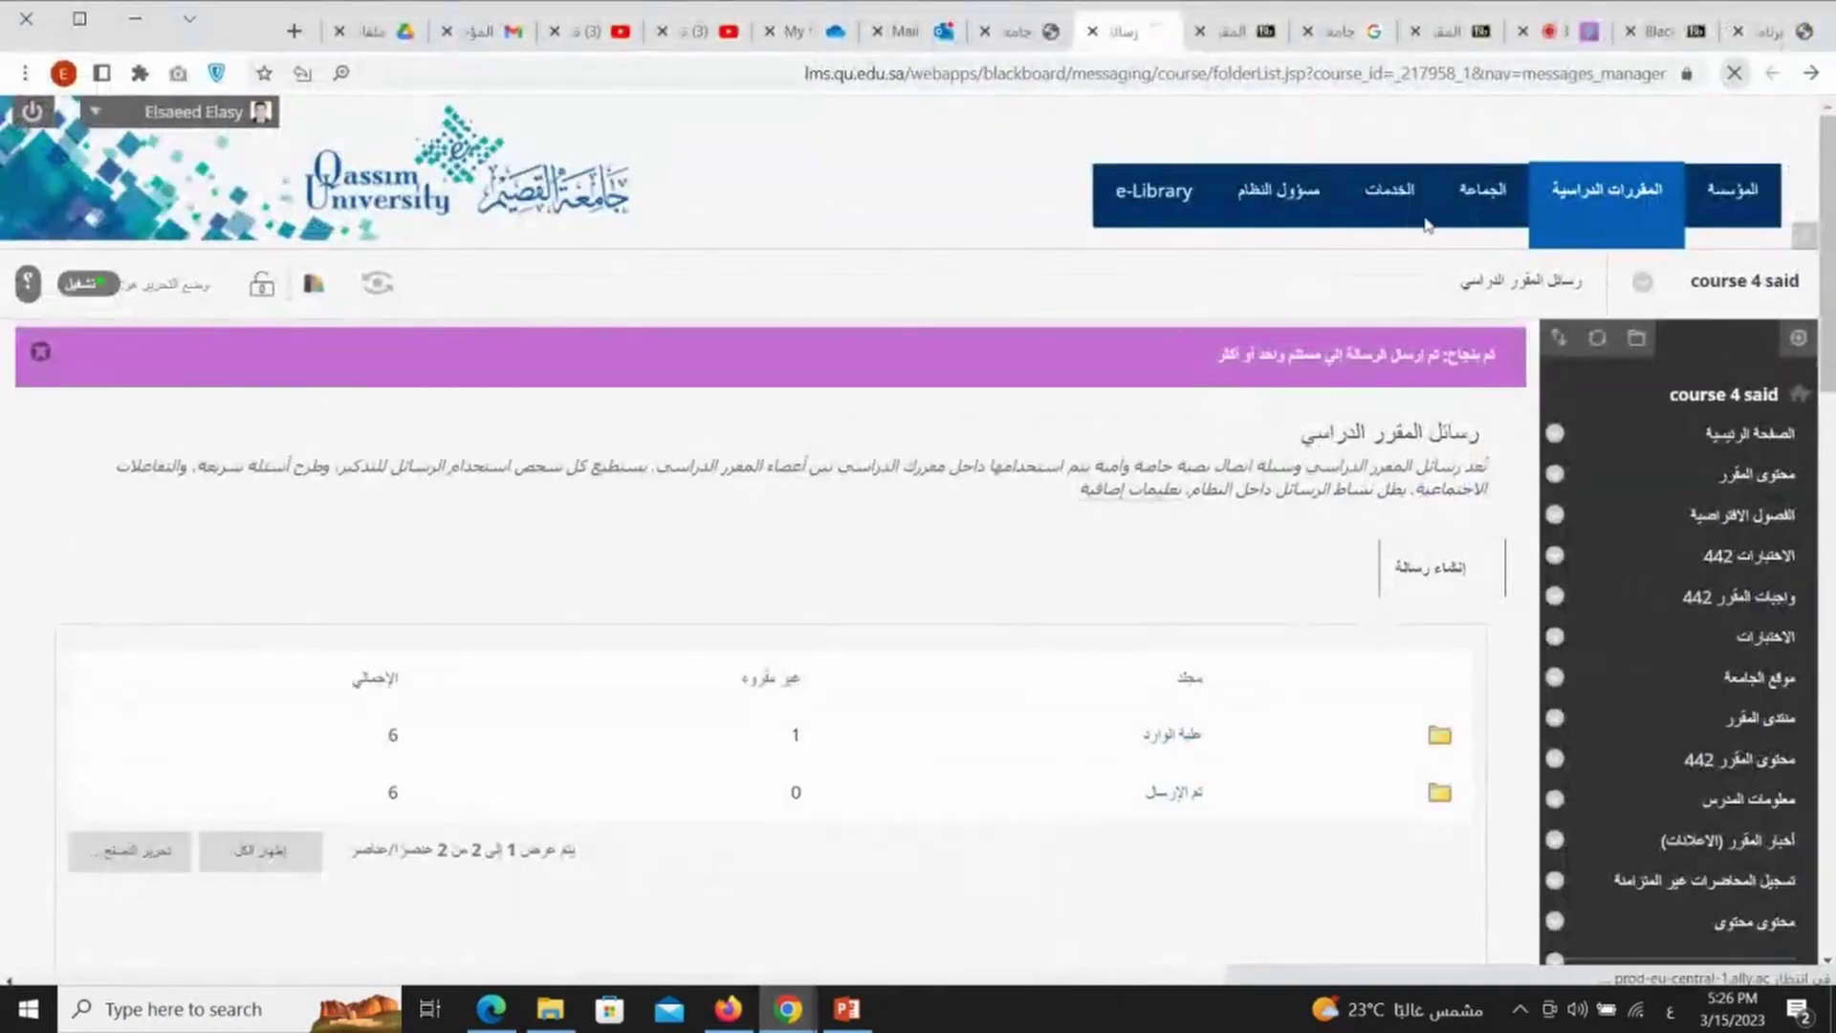
pyautogui.scroll(-2, 1214, 521)
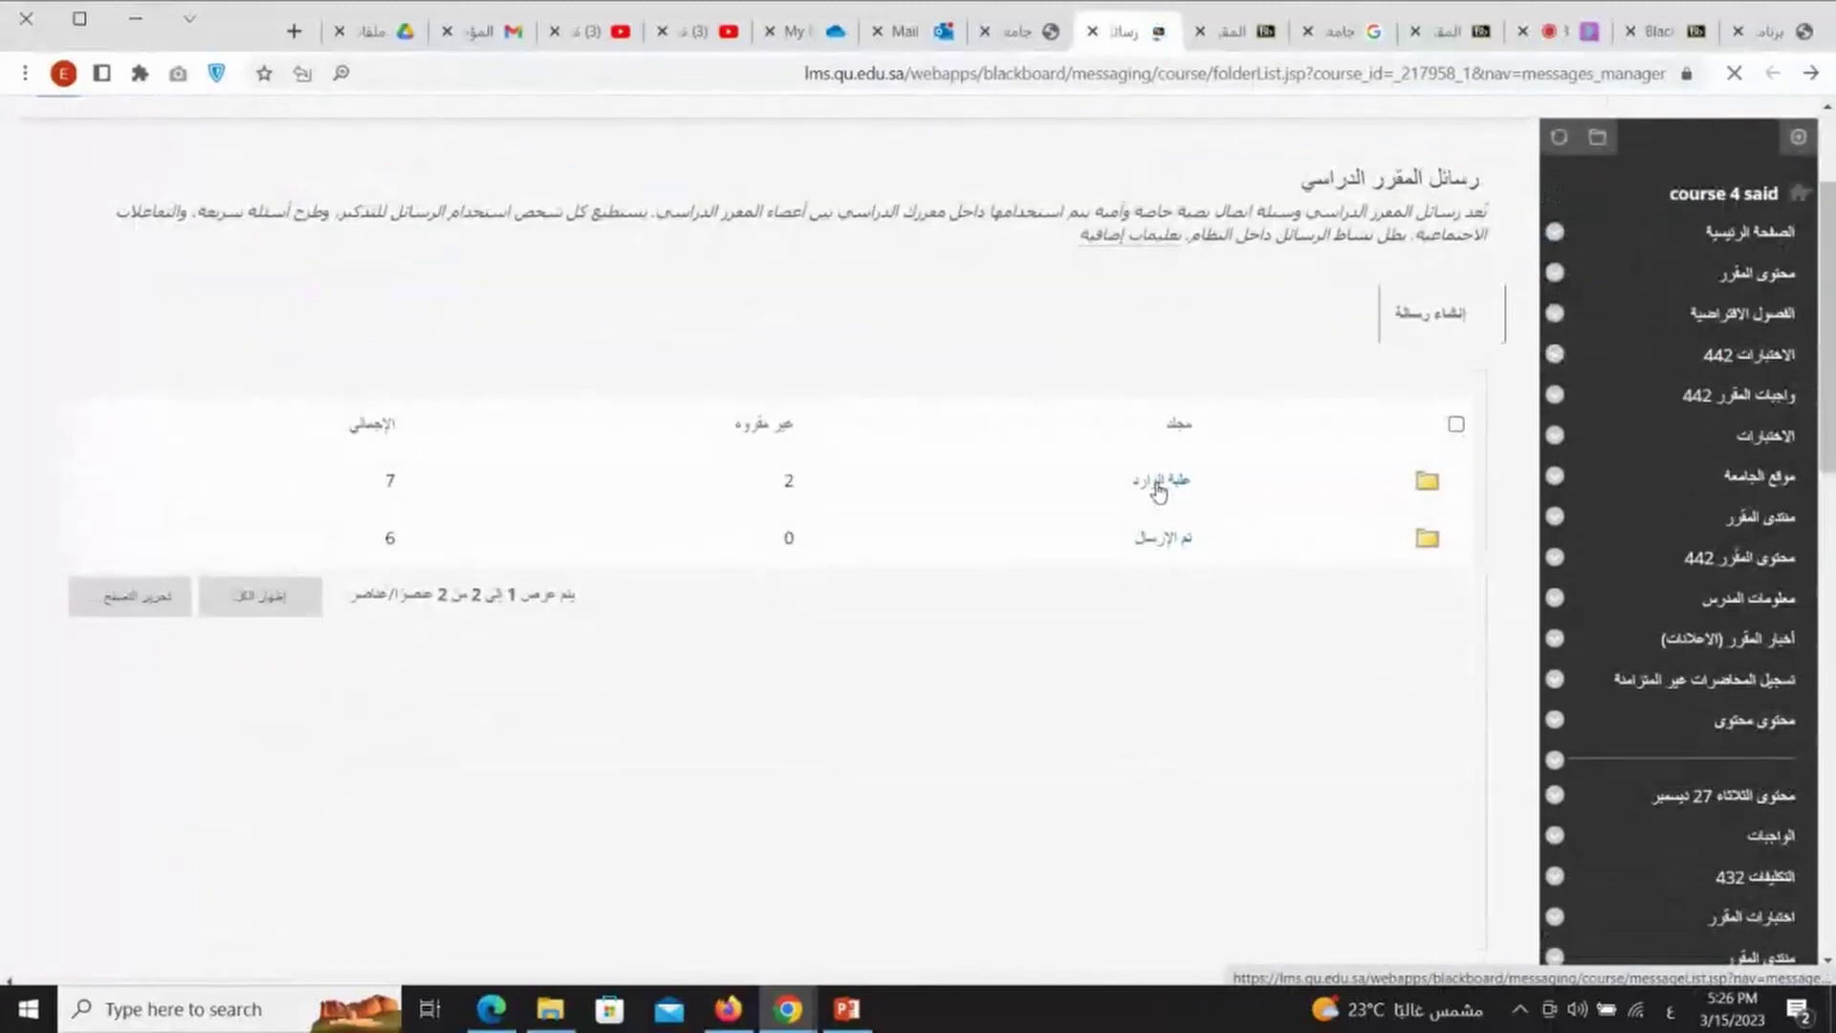
# Open the instructor's course inbox and check the subject, sender and date of the student's reply "الرد:واجب المحاضرة الثانية".
pyautogui.click(1159, 486)
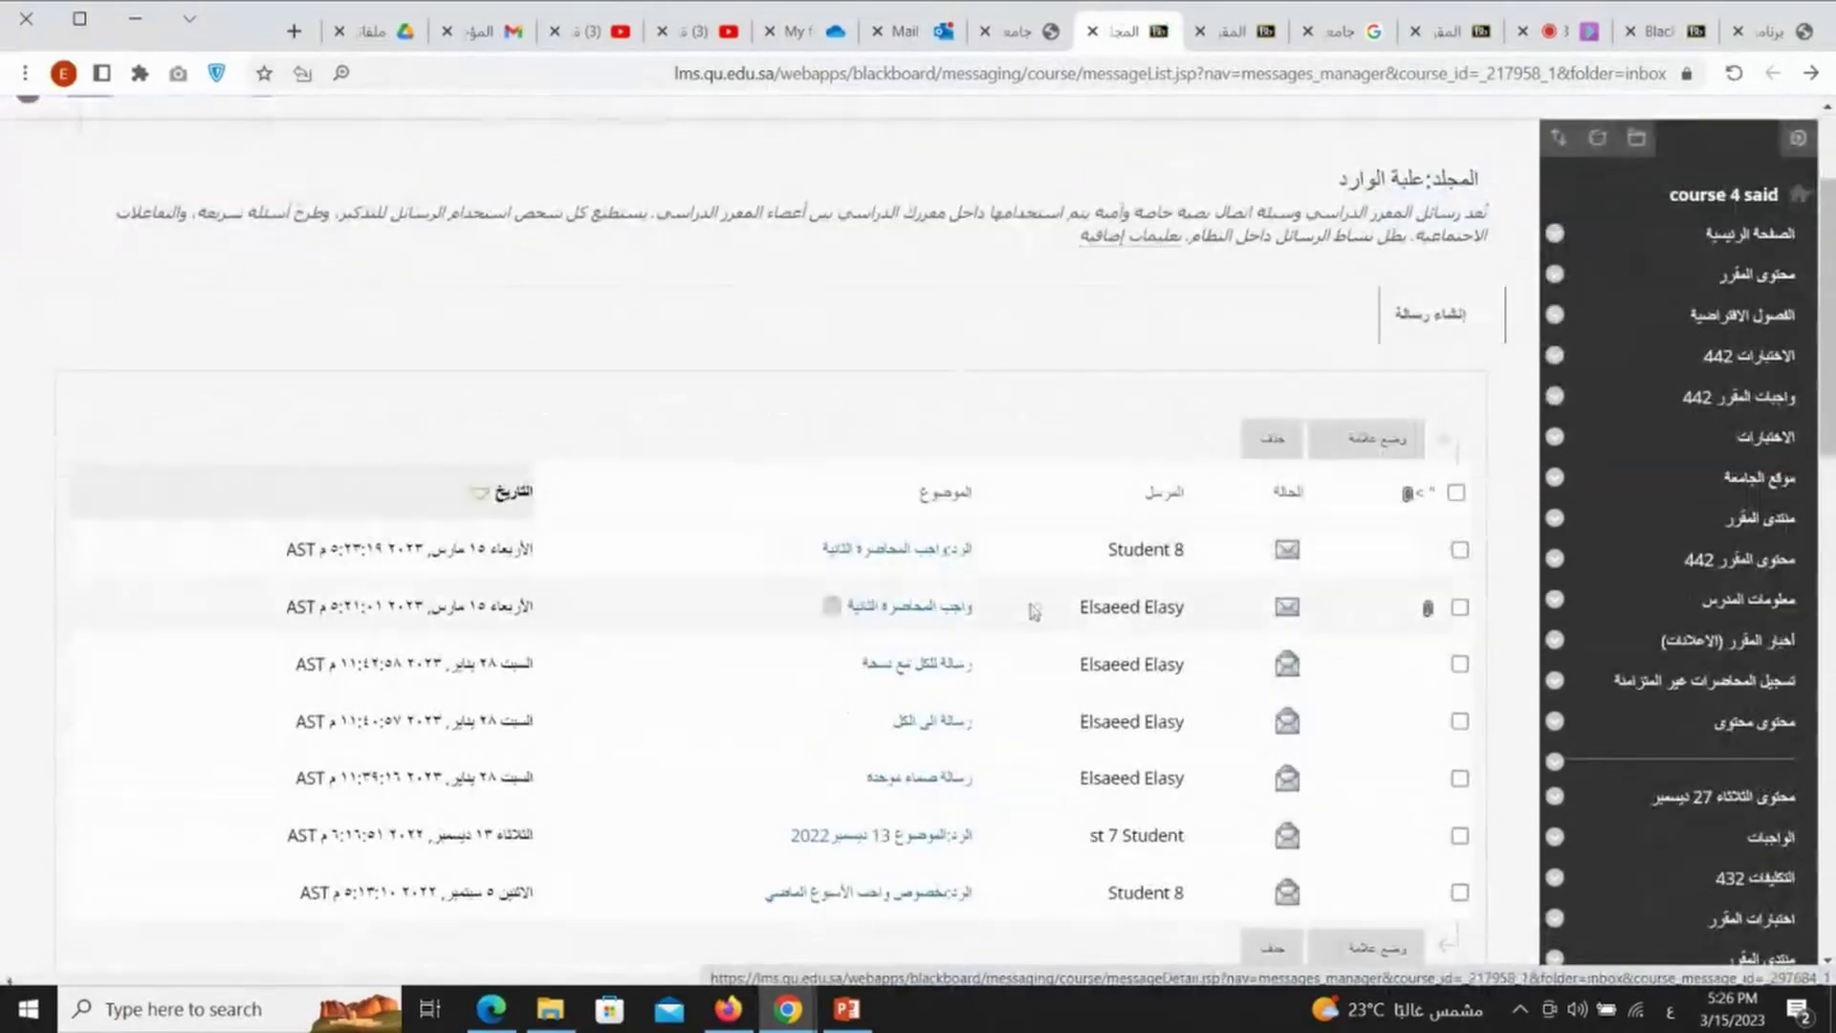
pyautogui.moveTo(983, 564); pyautogui.dragTo(817, 560)
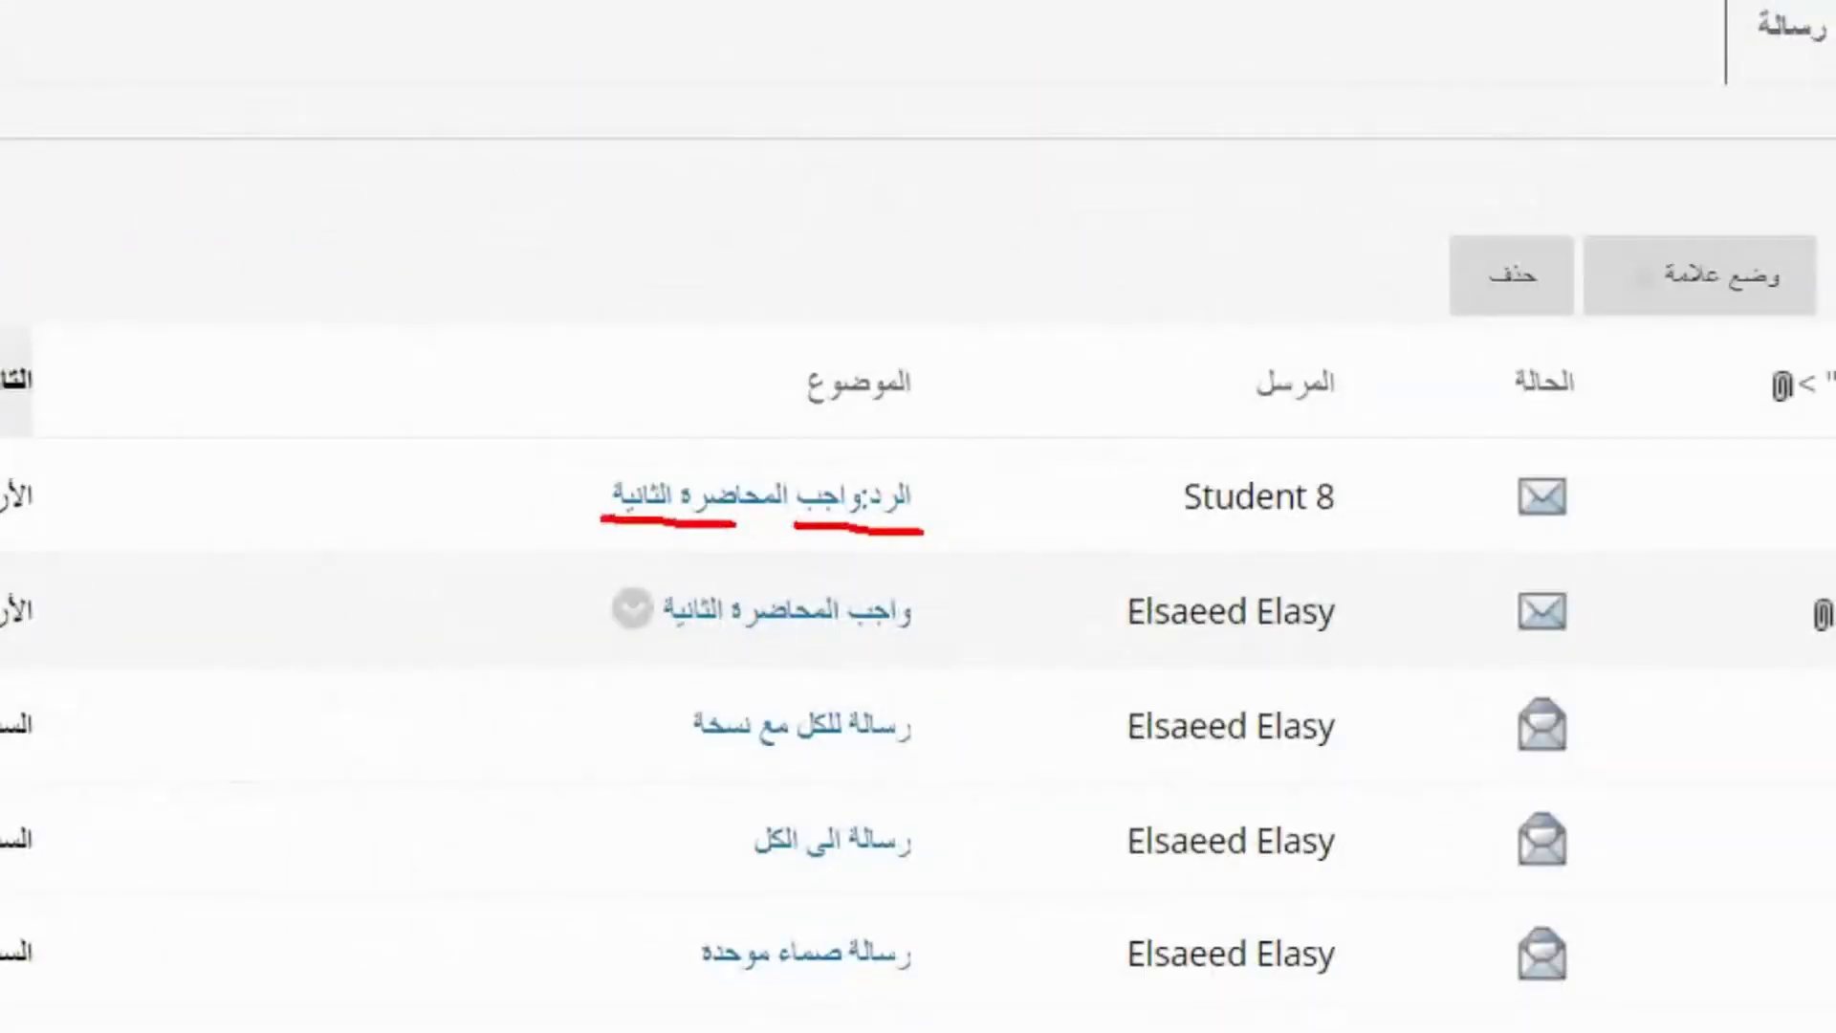
pyautogui.moveTo(1362, 536)
pyautogui.mouseDown()
pyautogui.moveTo(1139, 481)
pyautogui.moveTo(1343, 517)
pyautogui.mouseUp()
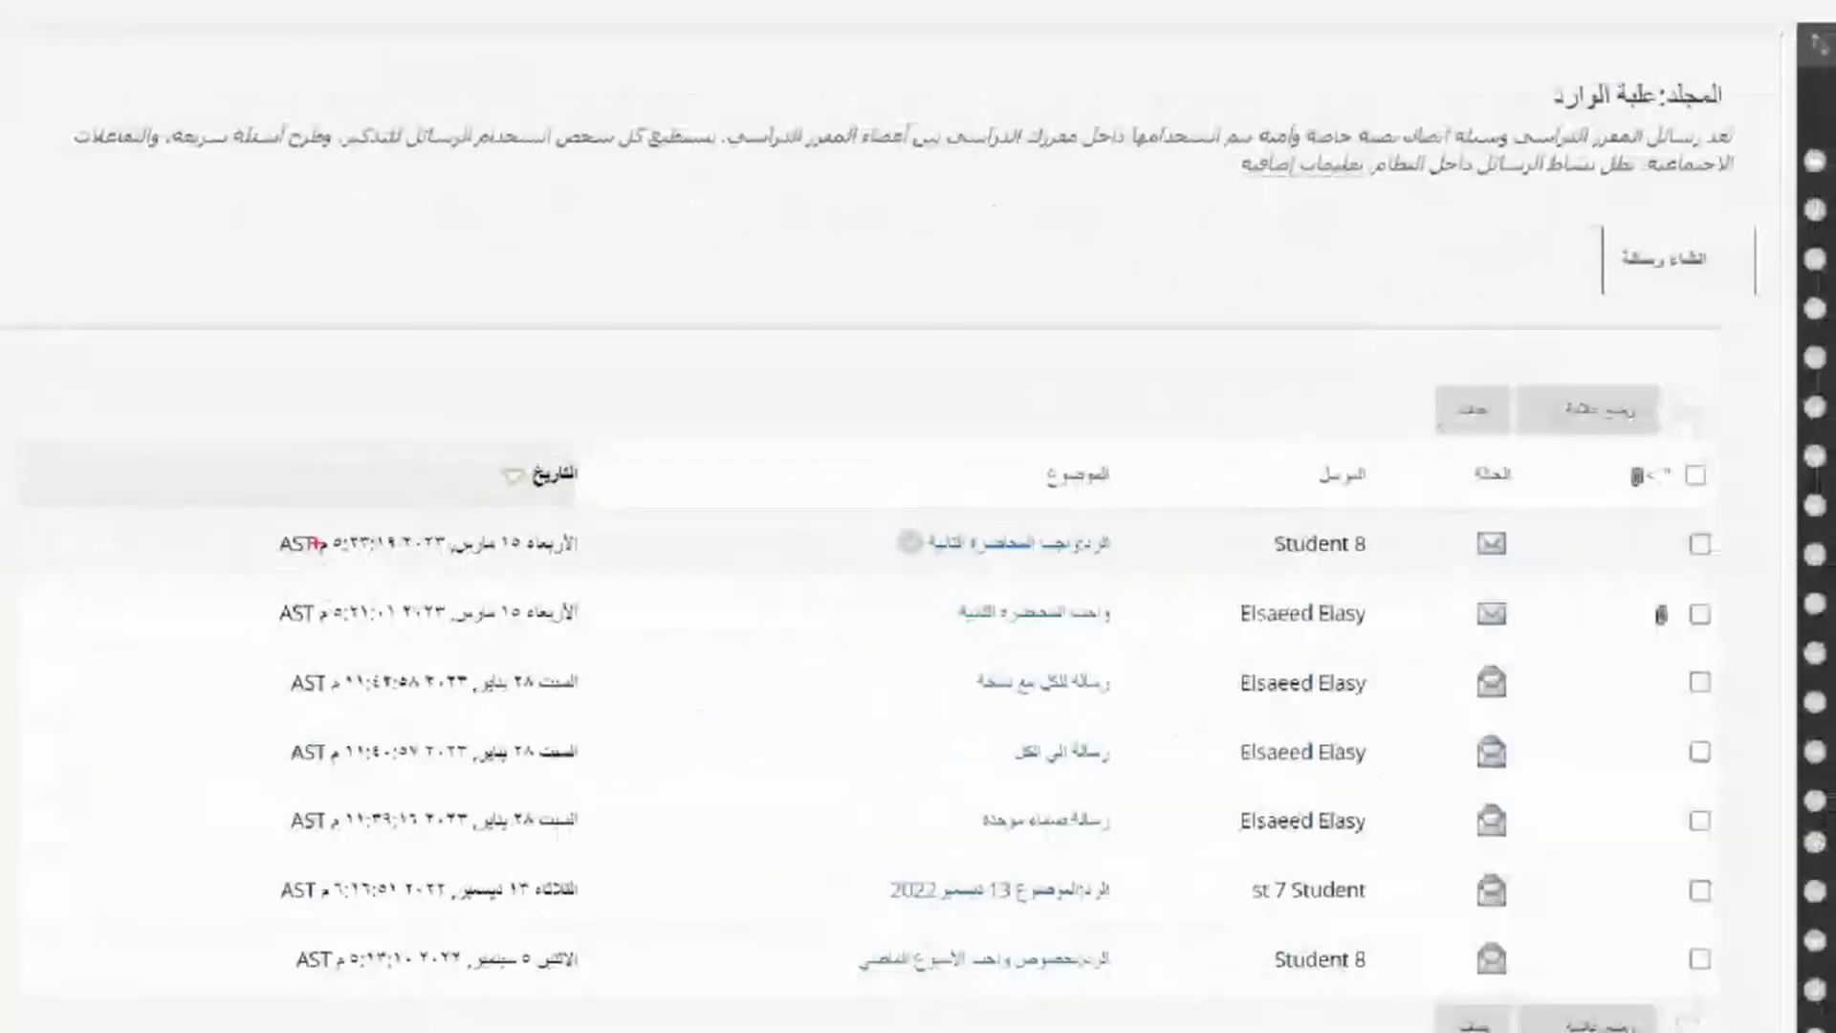
pyautogui.moveTo(344, 567); pyautogui.dragTo(534, 567)
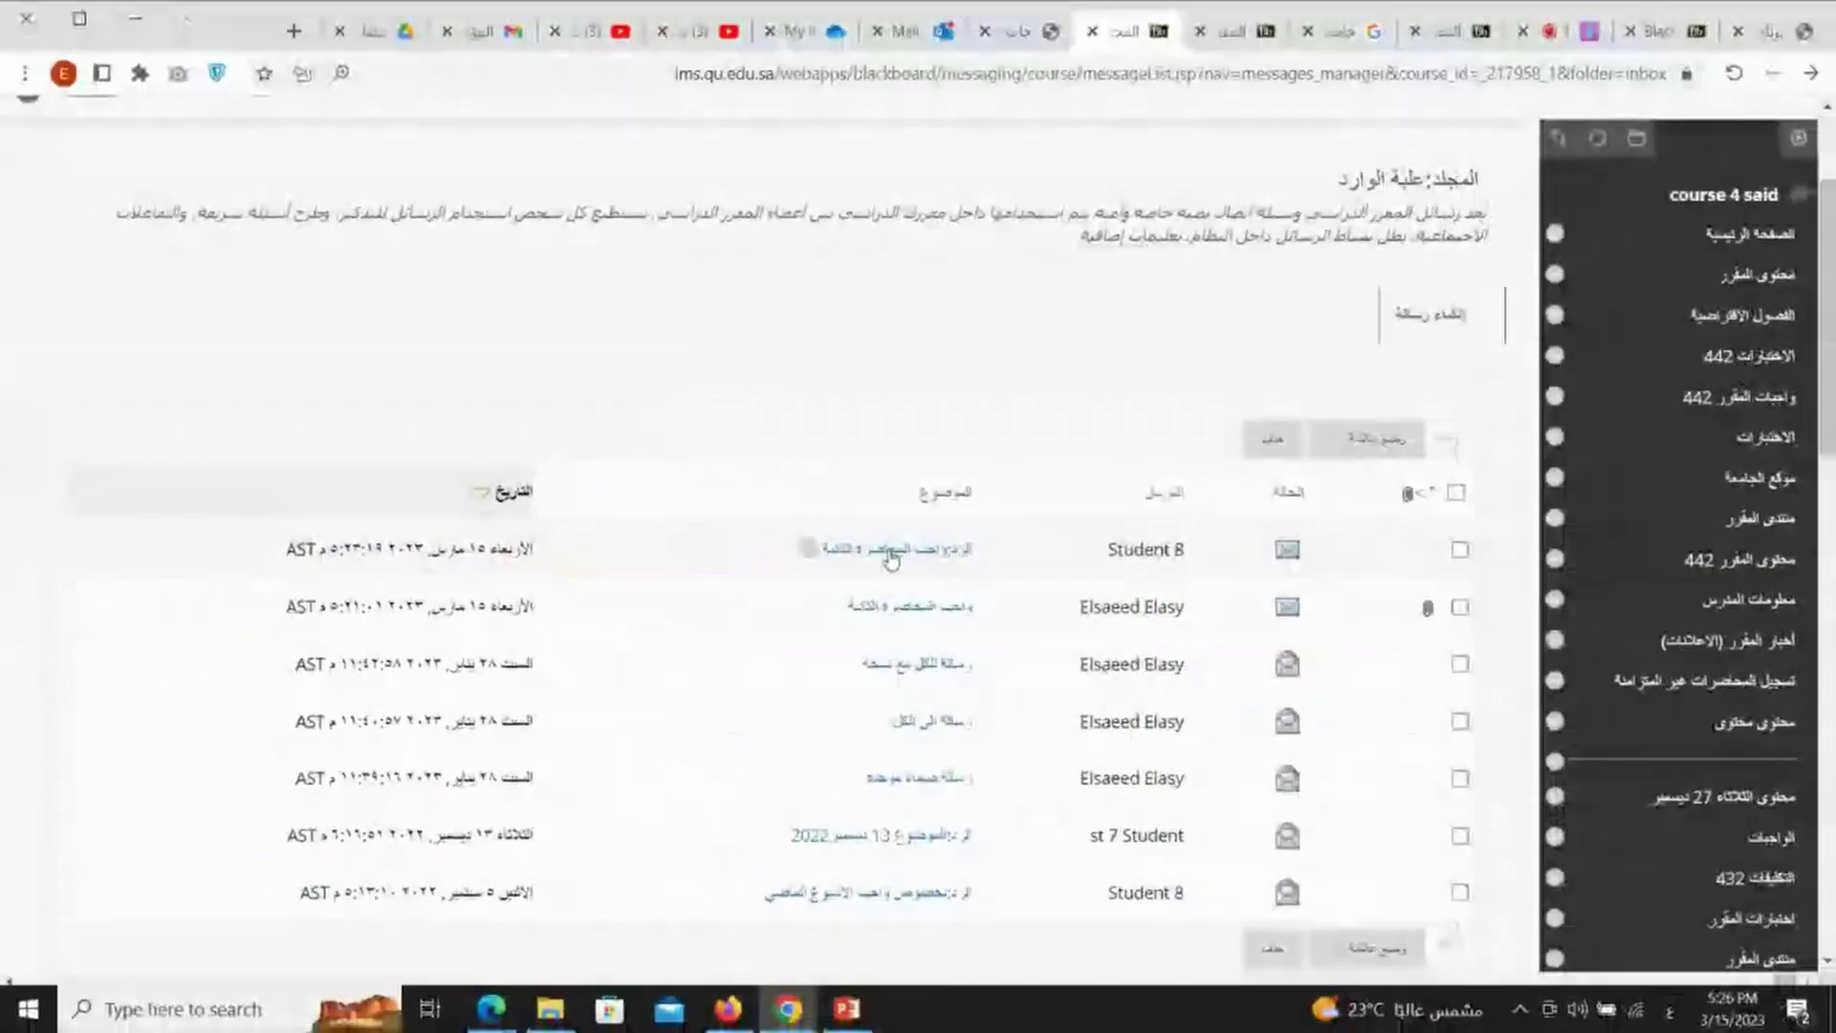
# Open the student's reply and read its sender, recipient, sending date, subject and message text.
pyautogui.click(904, 548)
pyautogui.scroll(-2, 1406, 569)
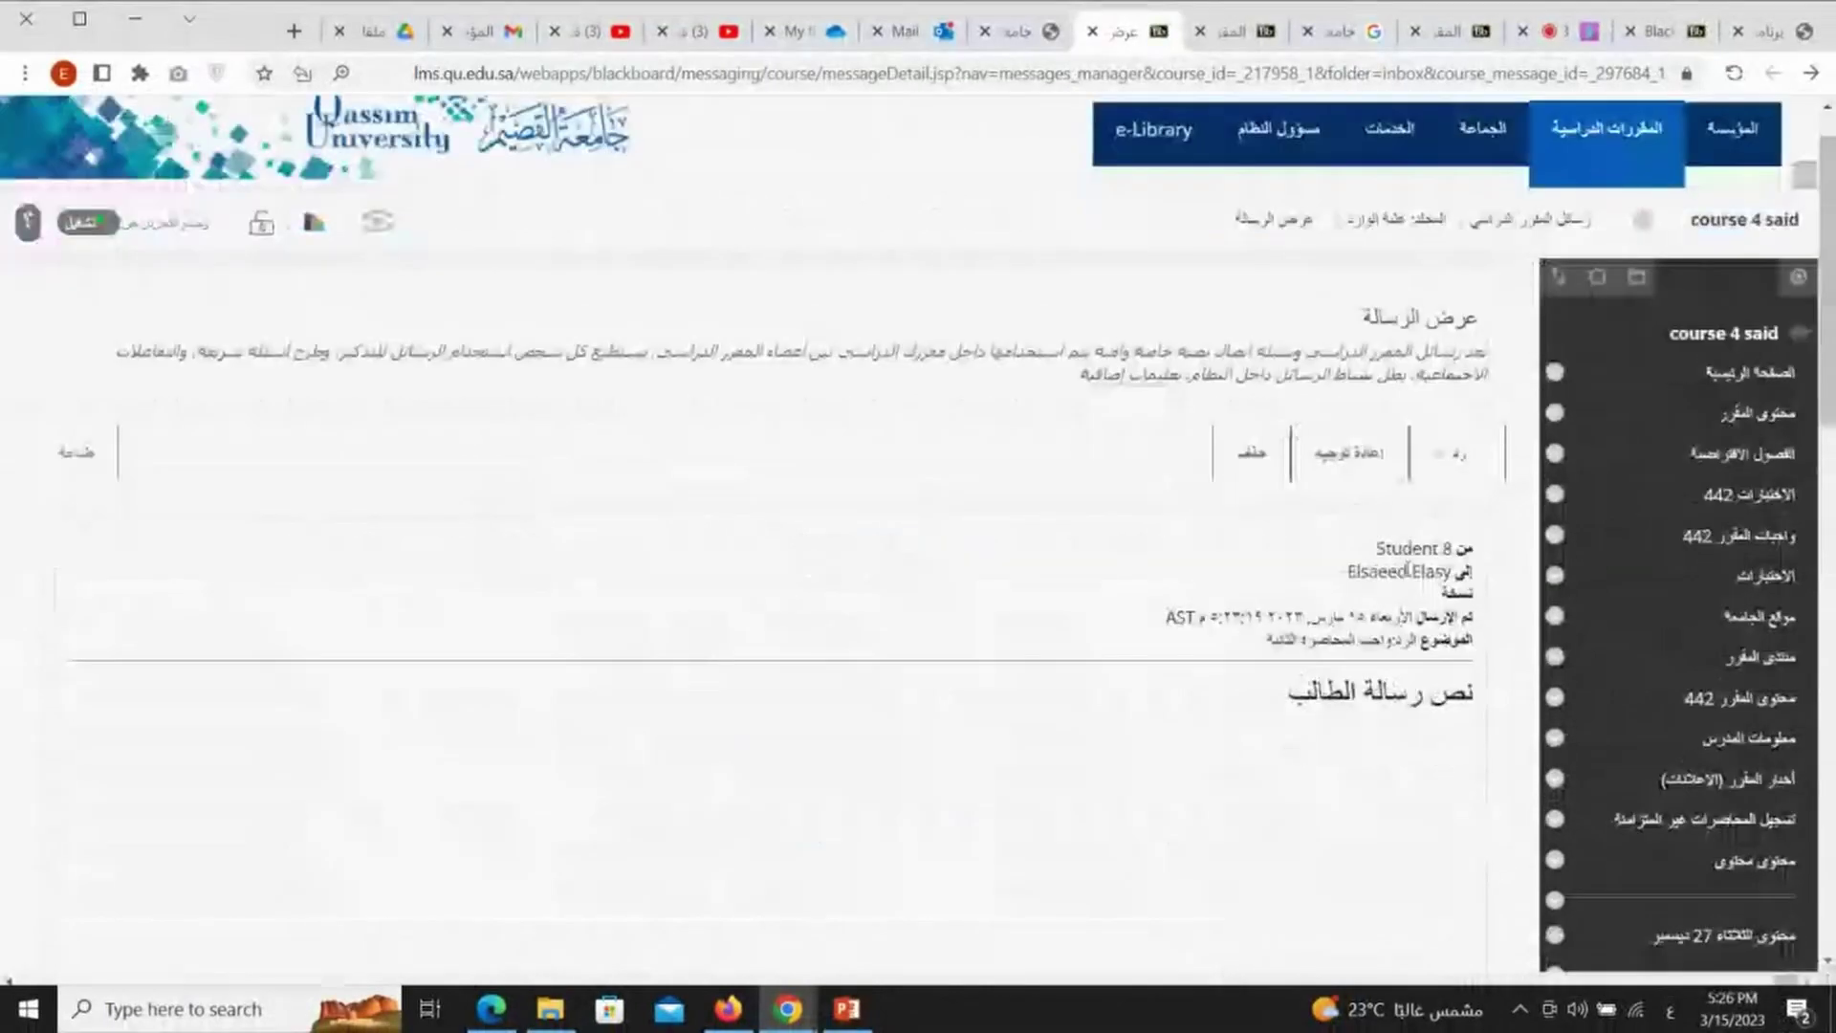
pyautogui.moveTo(1480, 537)
pyautogui.mouseDown()
pyautogui.moveTo(1441, 523)
pyautogui.moveTo(1337, 613)
pyautogui.moveTo(1468, 561)
pyautogui.mouseUp()
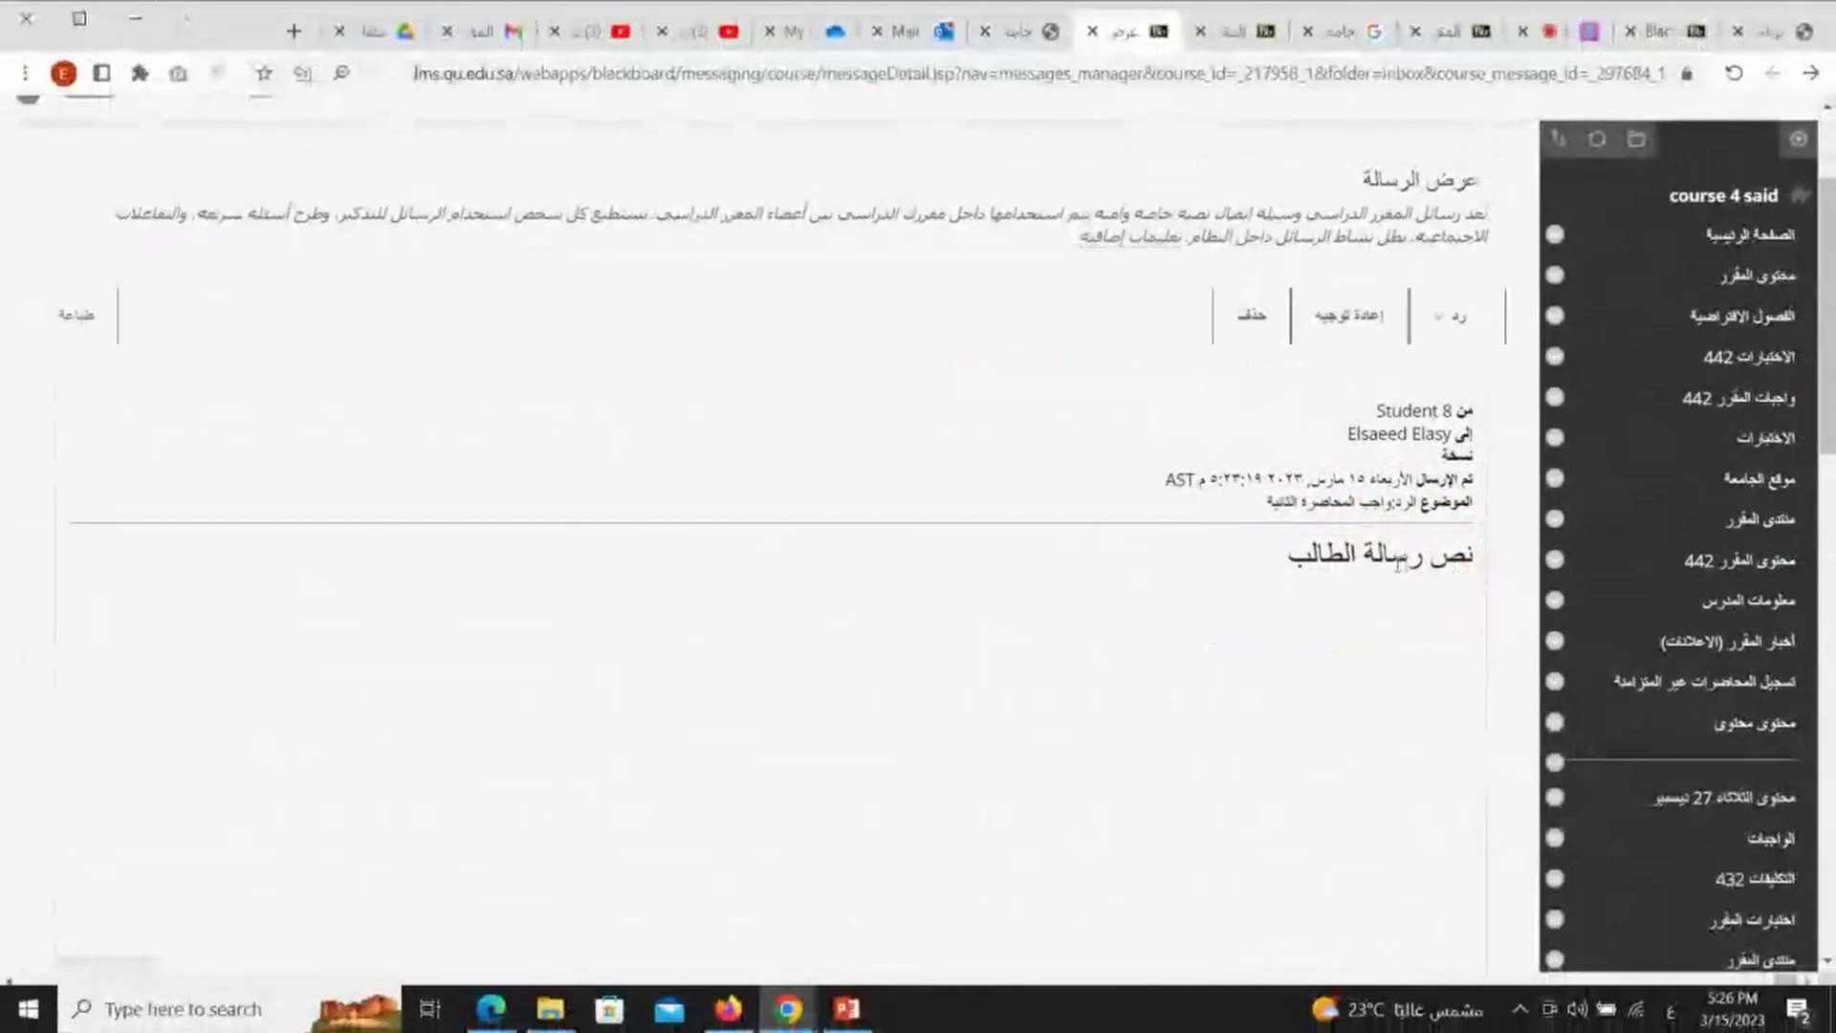
pyautogui.scroll(-2, 1712, 621)
pyautogui.scroll(3, 1643, 615)
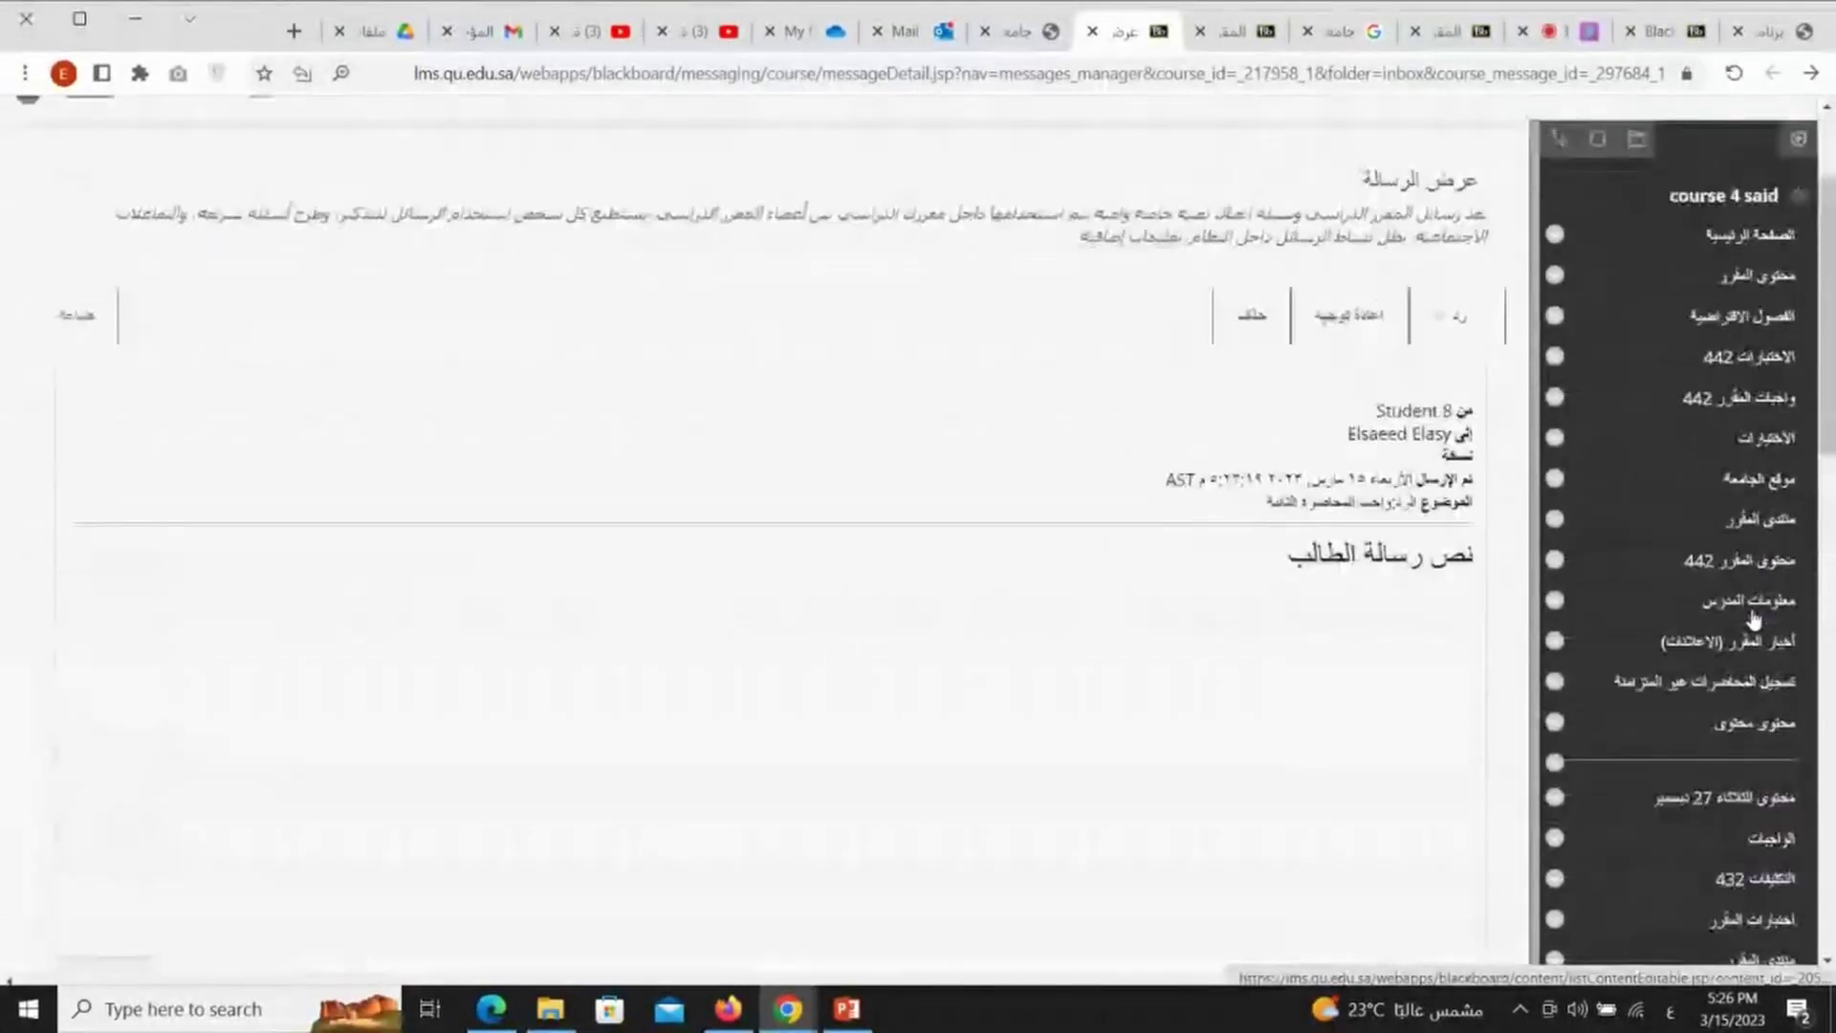
# Find the communication tools section in the course menu and review its announcements, course messages and email entries.
pyautogui.scroll(-6, 1623, 615)
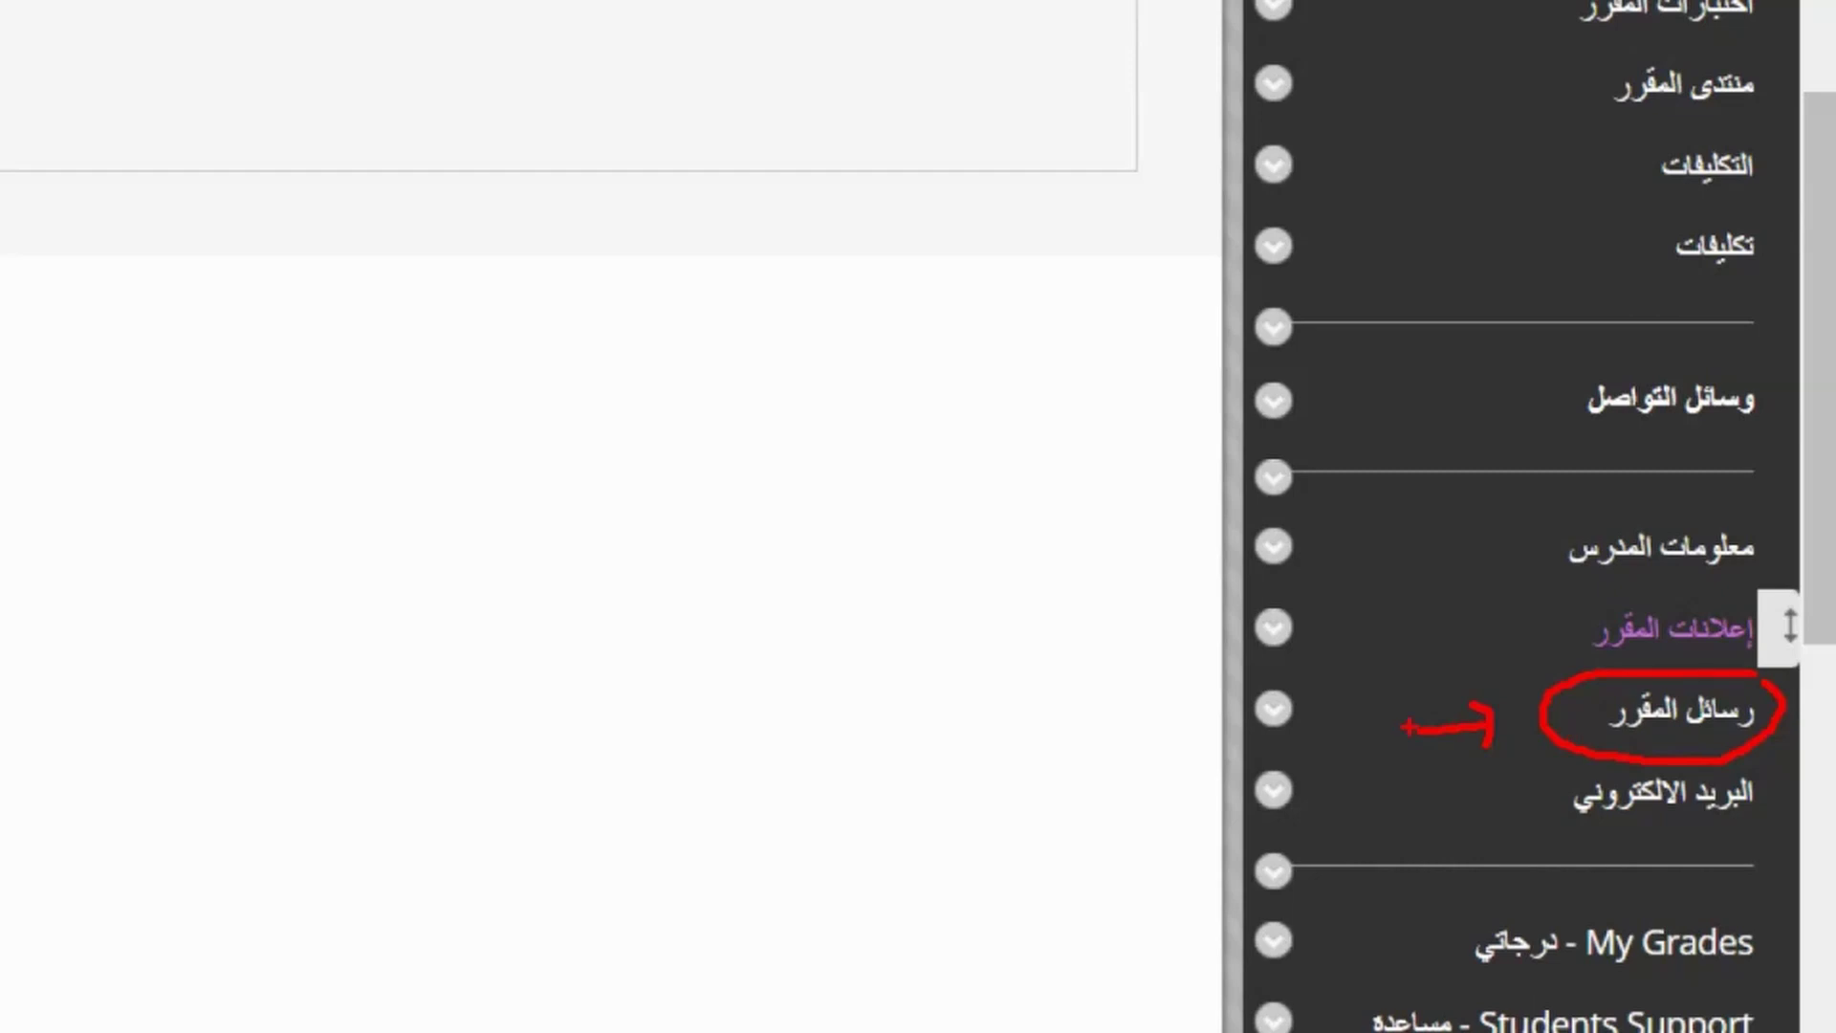
pyautogui.moveTo(1423, 652)
pyautogui.mouseDown()
pyautogui.moveTo(1538, 630)
pyautogui.moveTo(1526, 704)
pyautogui.mouseUp()
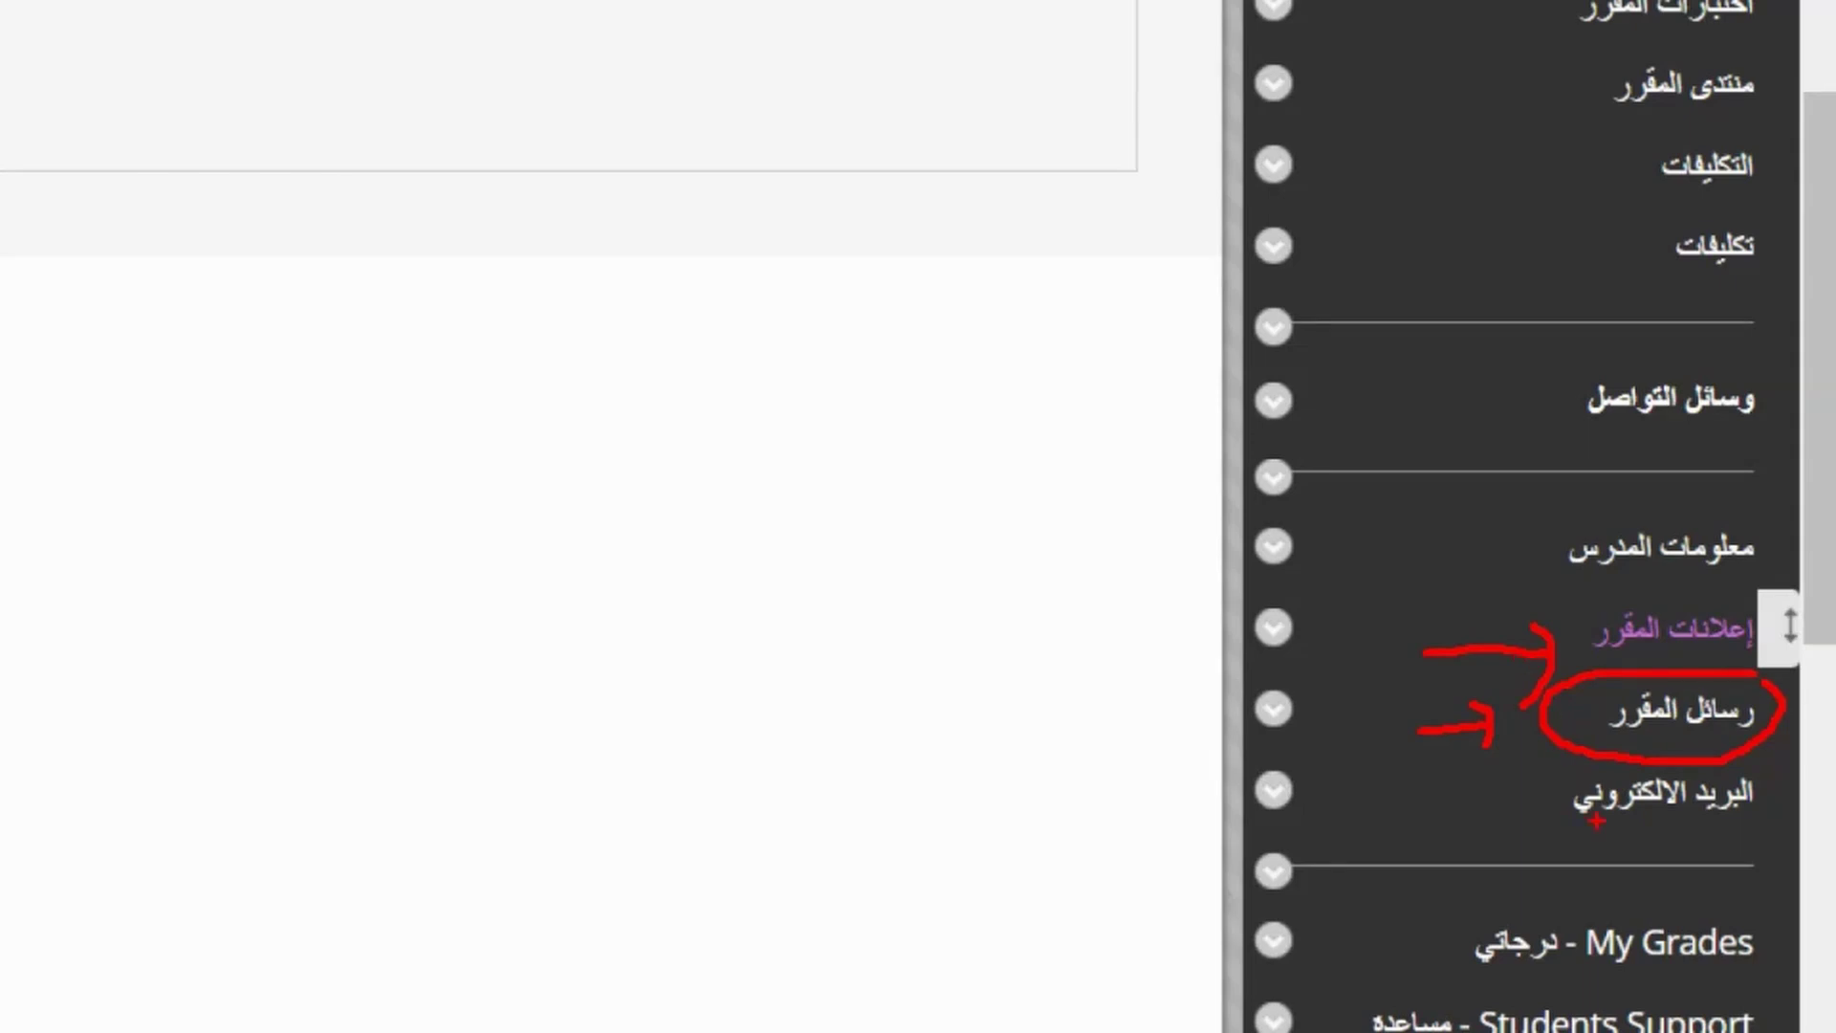
pyautogui.moveTo(1366, 820)
pyautogui.mouseDown()
pyautogui.moveTo(1473, 803)
pyautogui.moveTo(1488, 840)
pyautogui.mouseUp()
pyautogui.moveTo(1785, 833); pyautogui.dragTo(1629, 842)
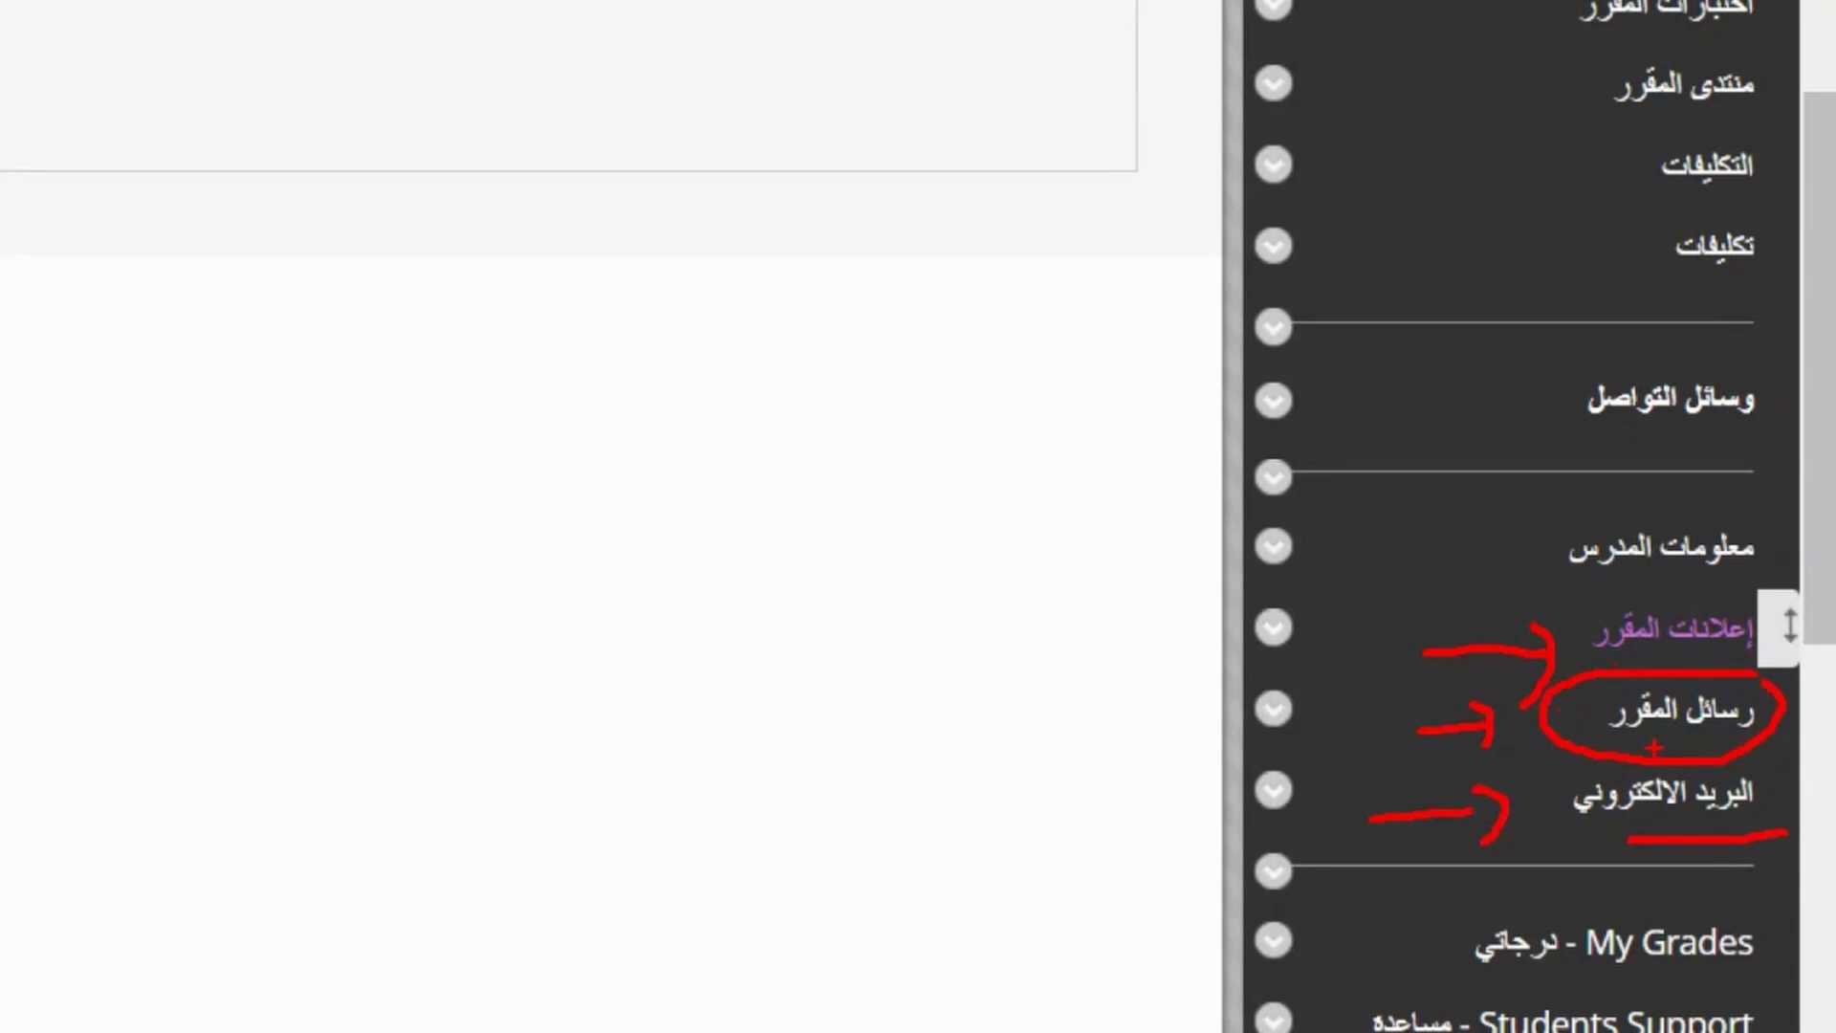
pyautogui.moveTo(1664, 835); pyautogui.dragTo(1558, 832)
pyautogui.press('Escape')
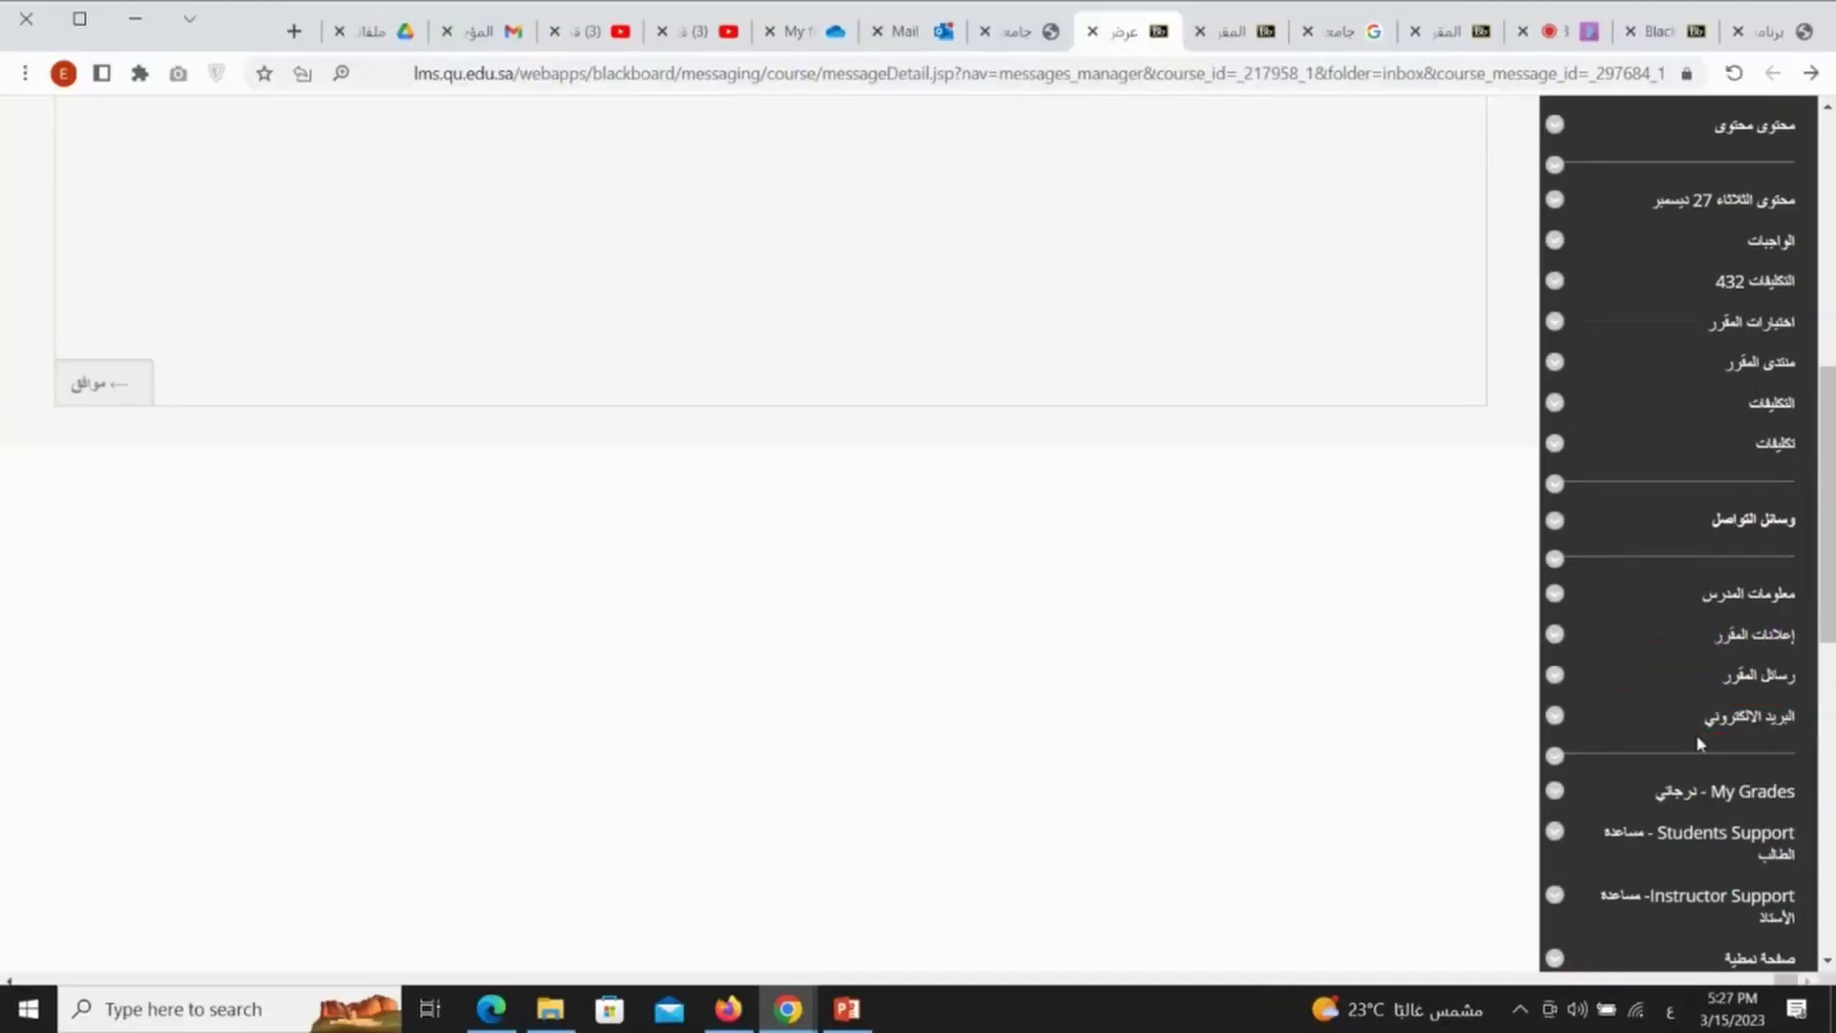
# Go to the course's email page (البريد الالكتروني) and review the recipient options, especially كافة مستخدمي طالب.
pyautogui.click(1739, 722)
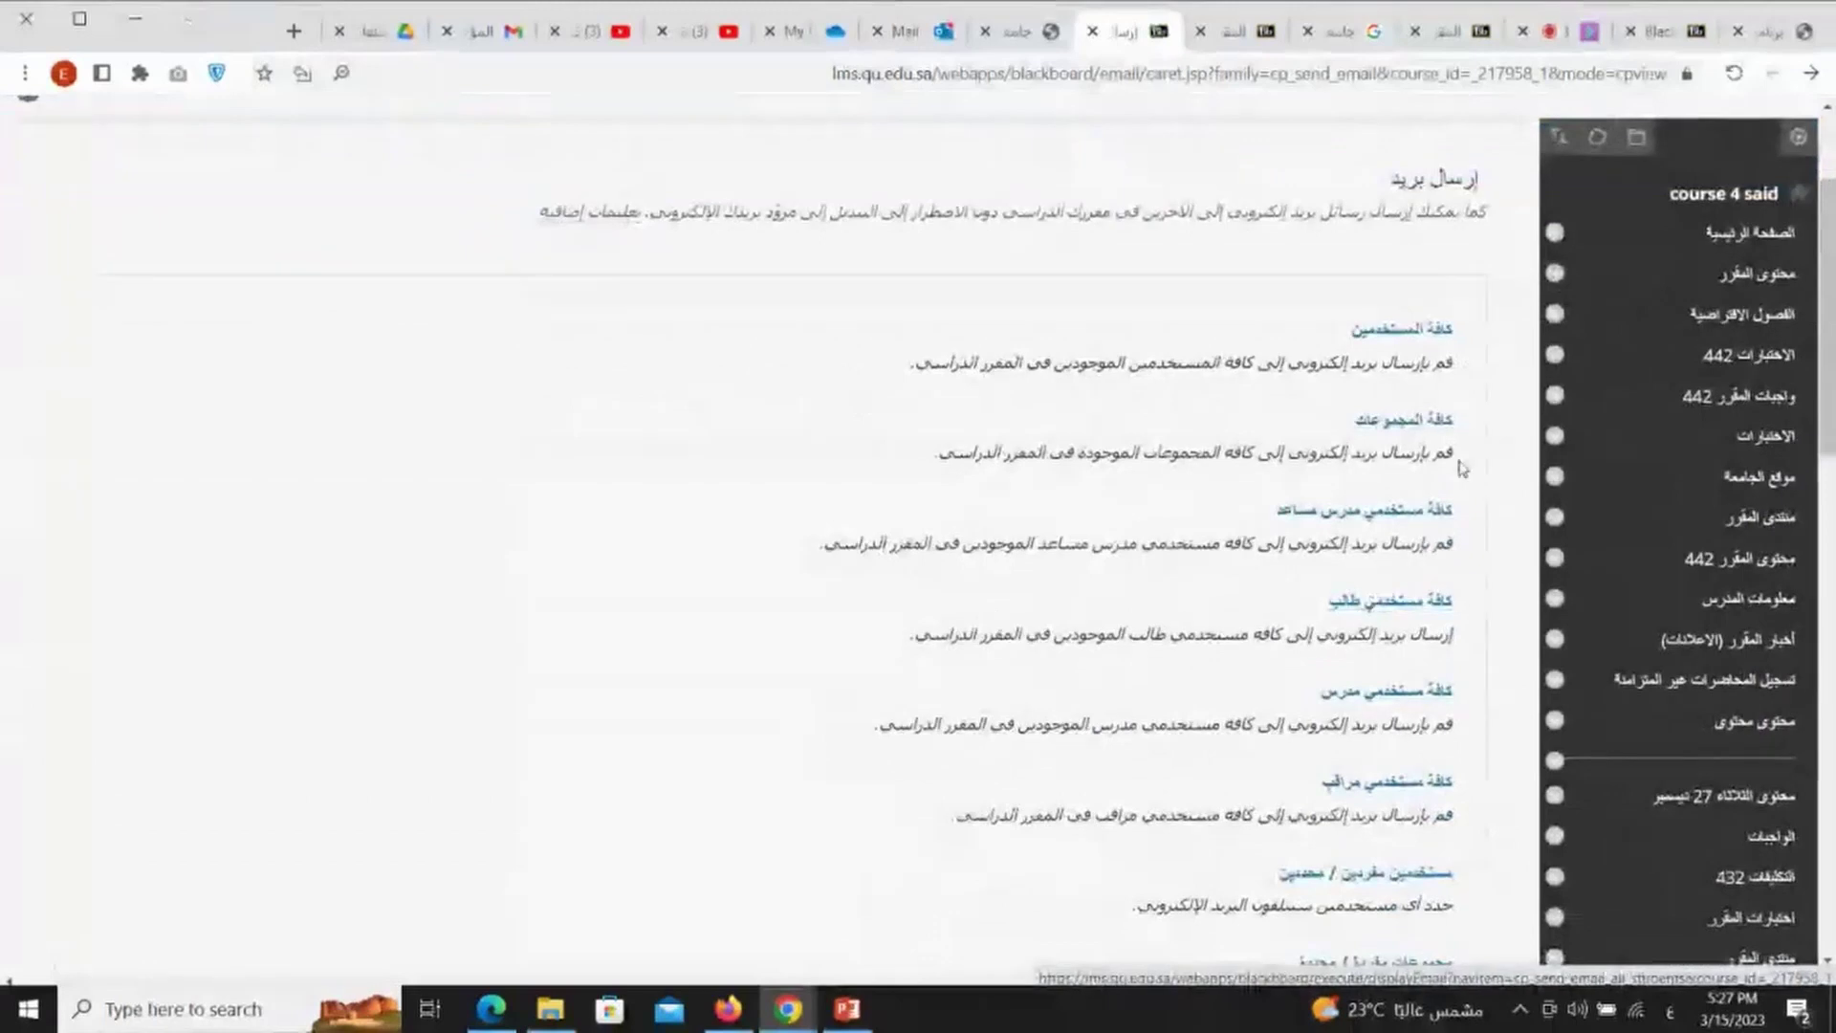
pyautogui.scroll(-2, 1484, 513)
pyautogui.scroll(2, 1454, 411)
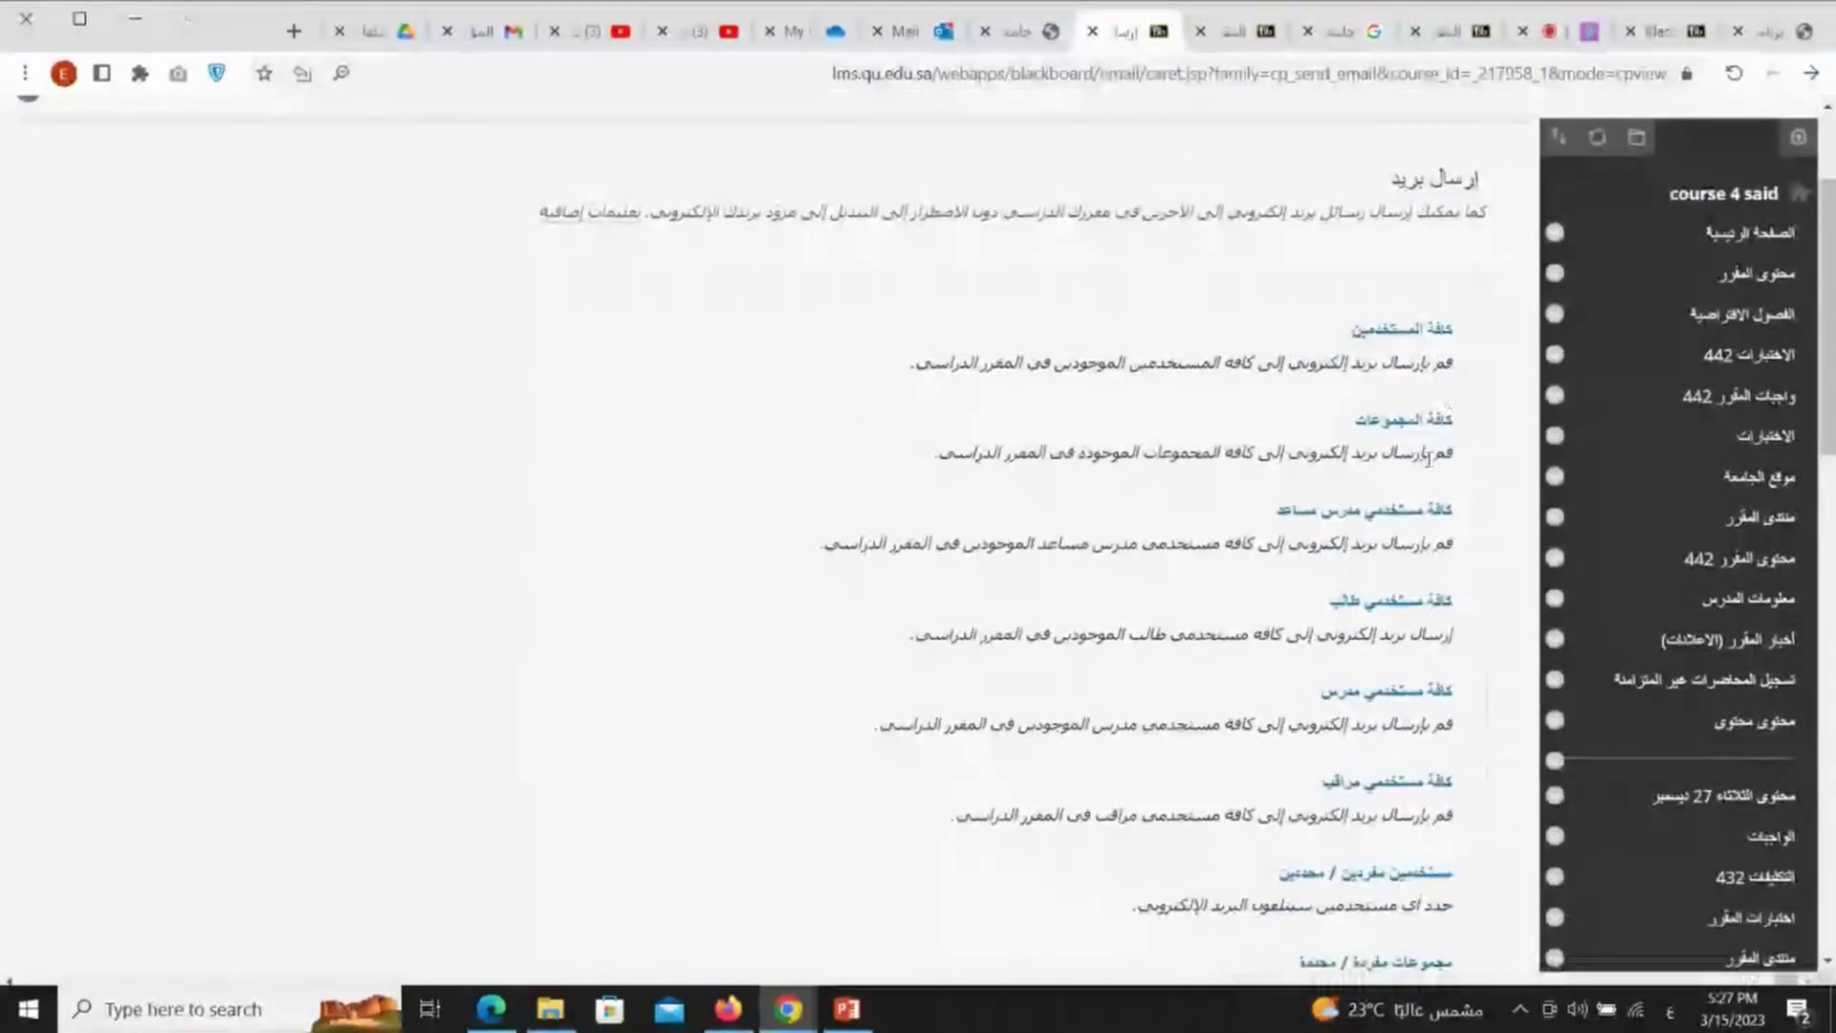
pyautogui.scroll(-2, 1439, 431)
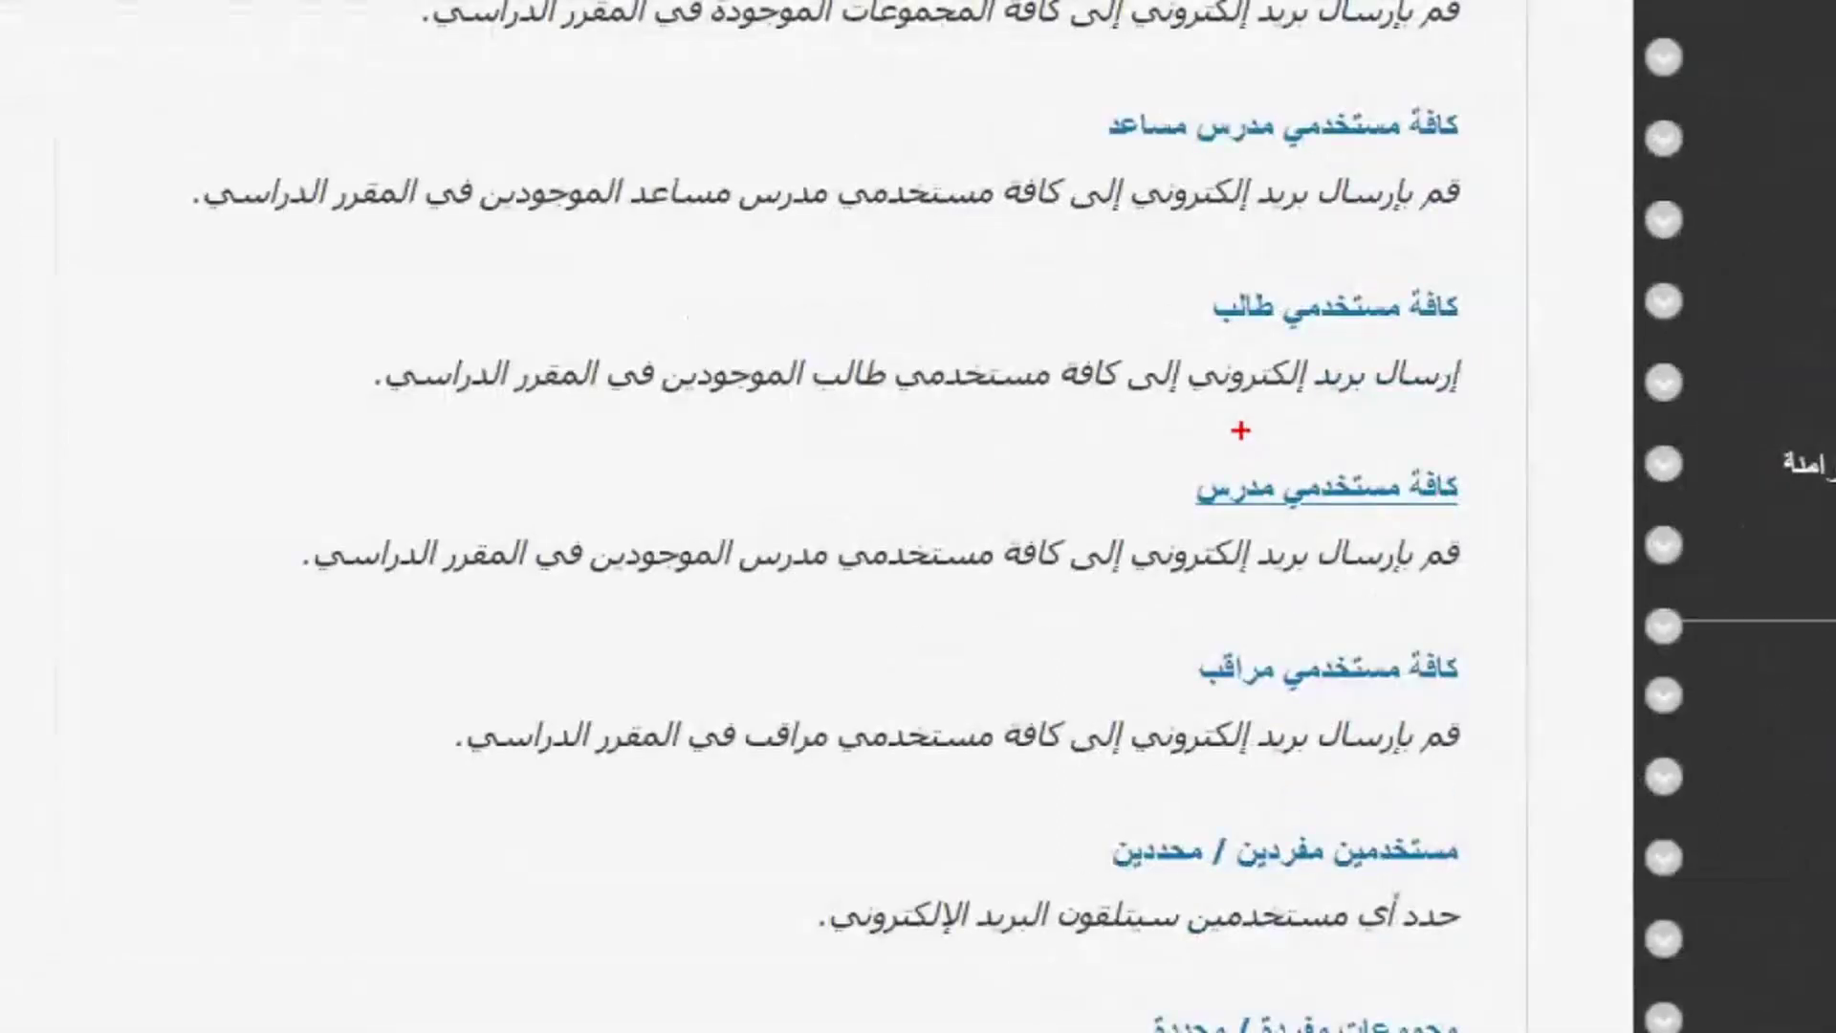
pyautogui.moveTo(1466, 335); pyautogui.dragTo(1182, 332)
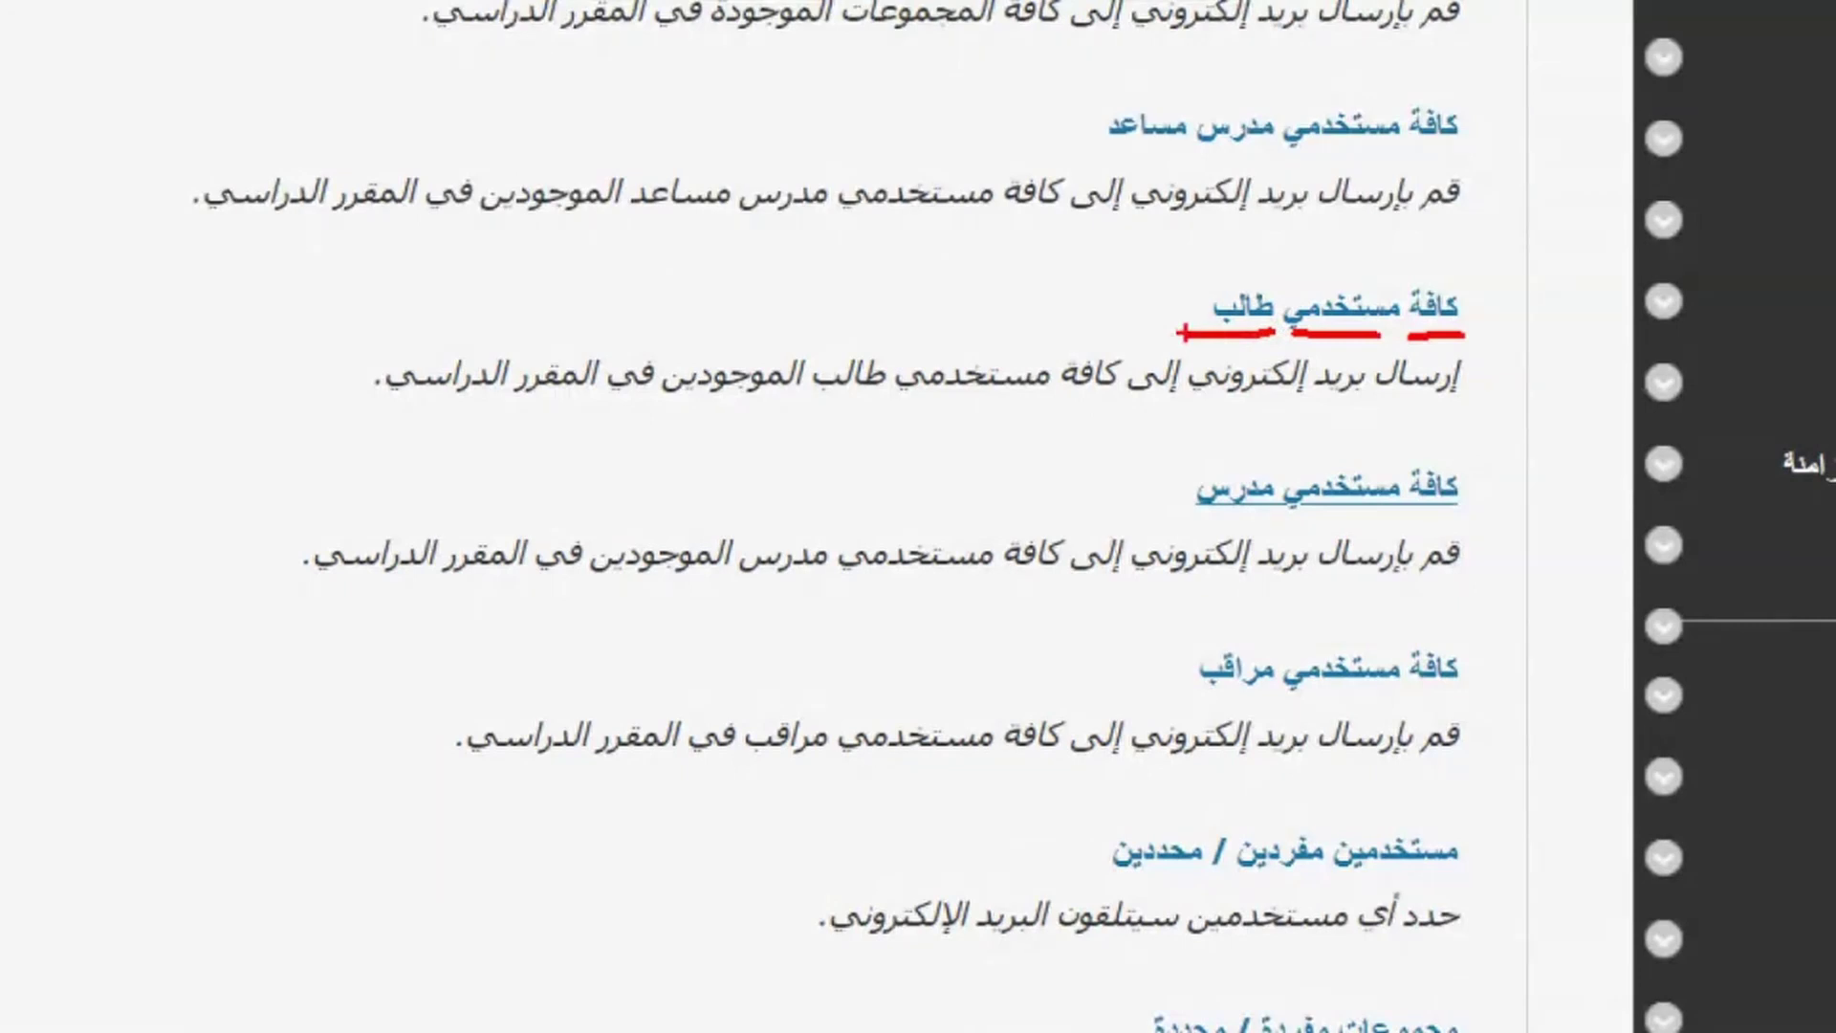
pyautogui.moveTo(1366, 416); pyautogui.dragTo(1175, 422)
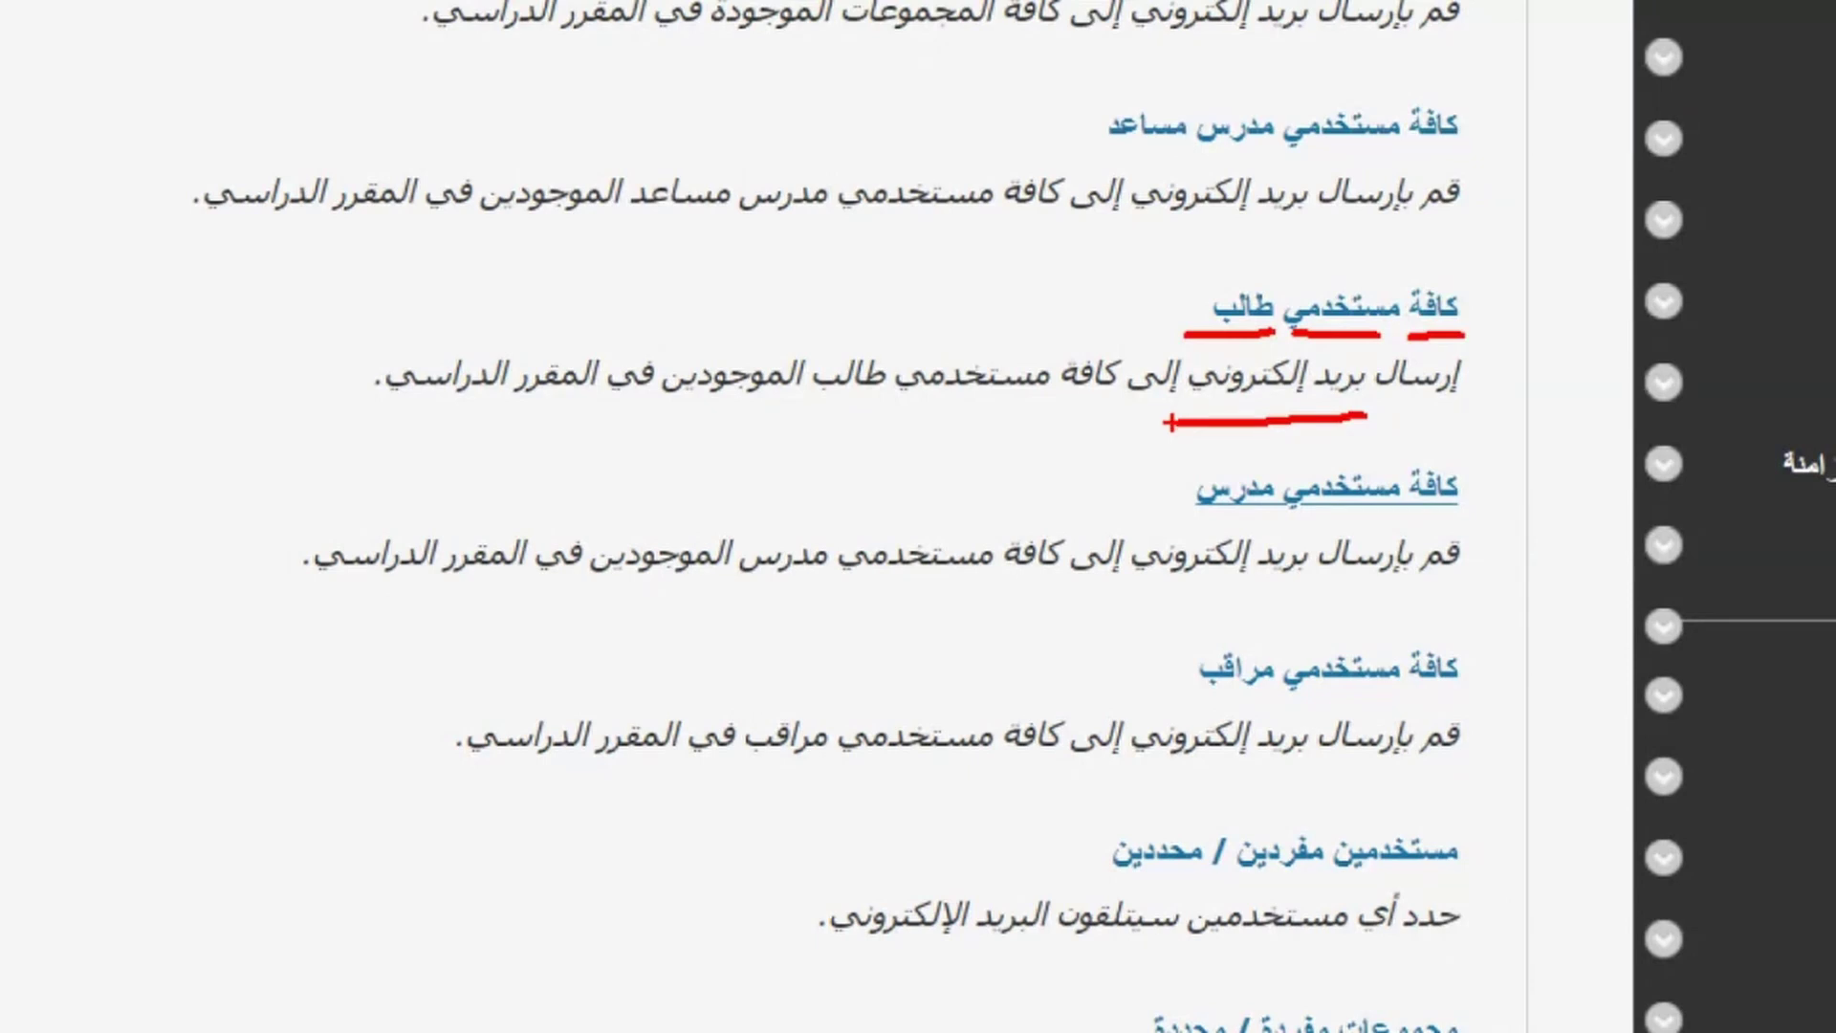
pyautogui.press('Escape')
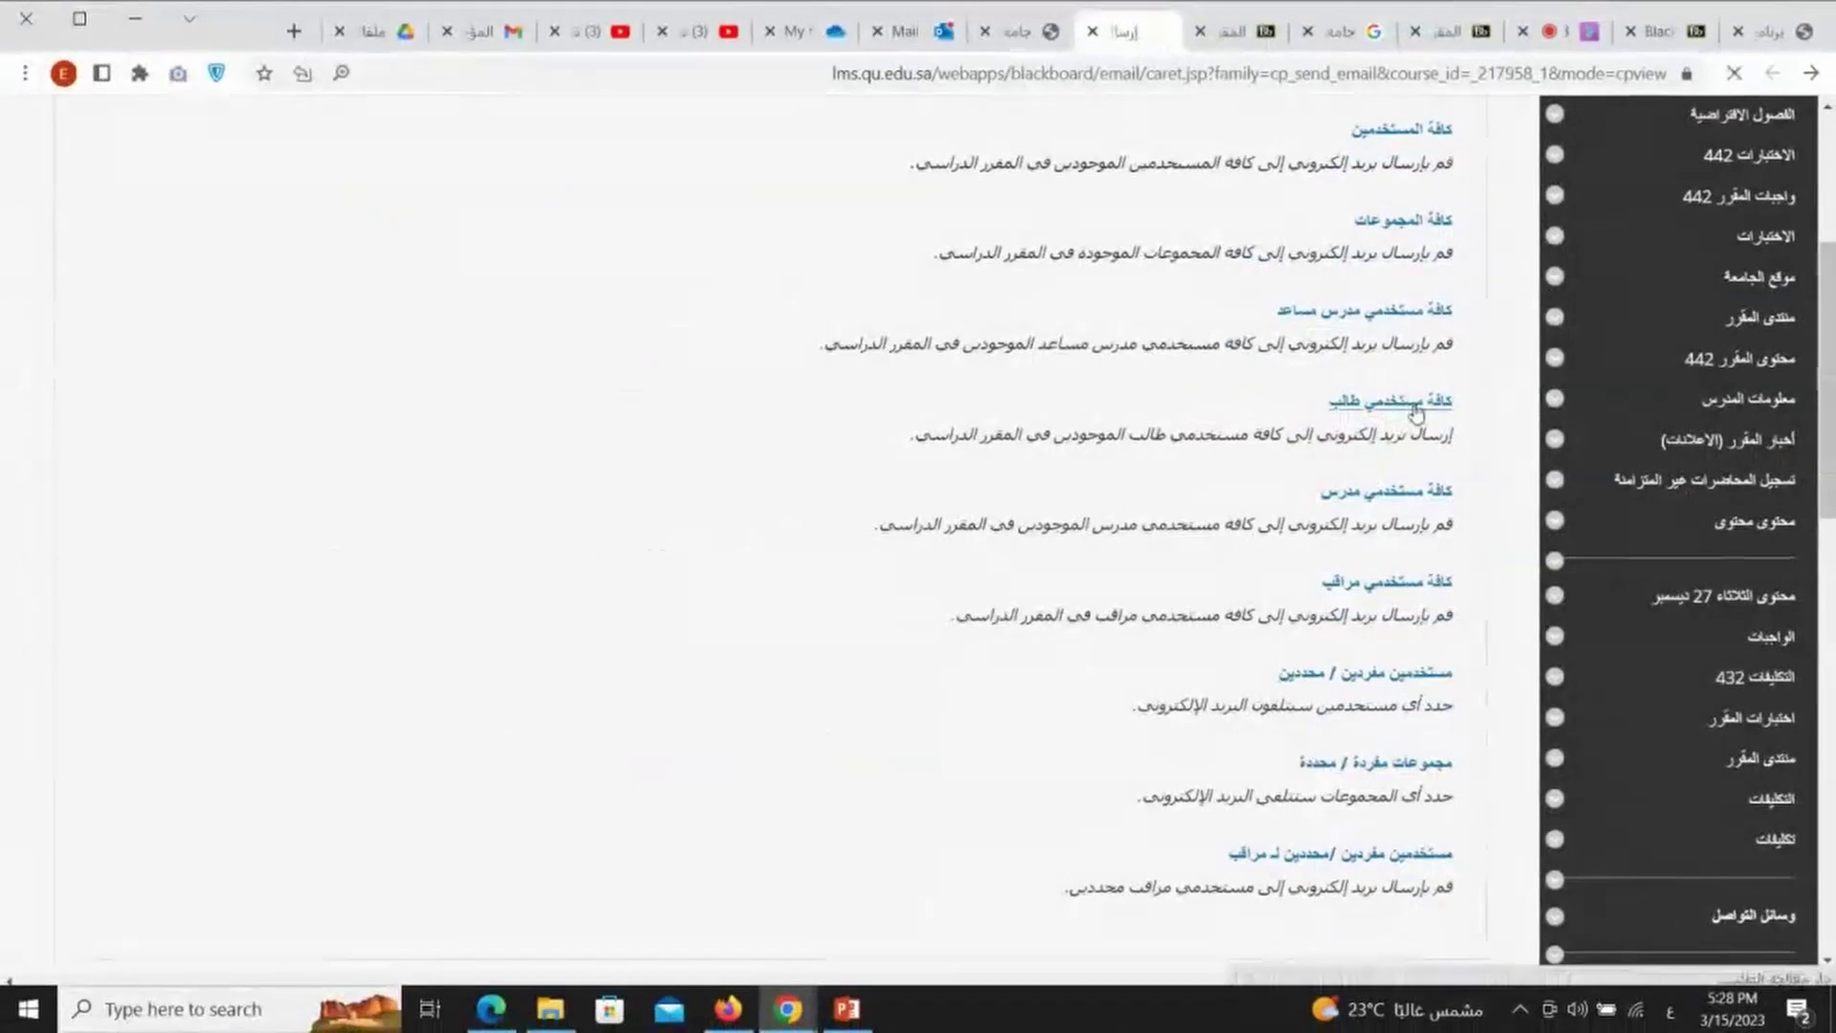
# Start an email to all student users (كافة مستخدمي طالب) and check its recipient, subject and message fields.
pyautogui.click(1412, 400)
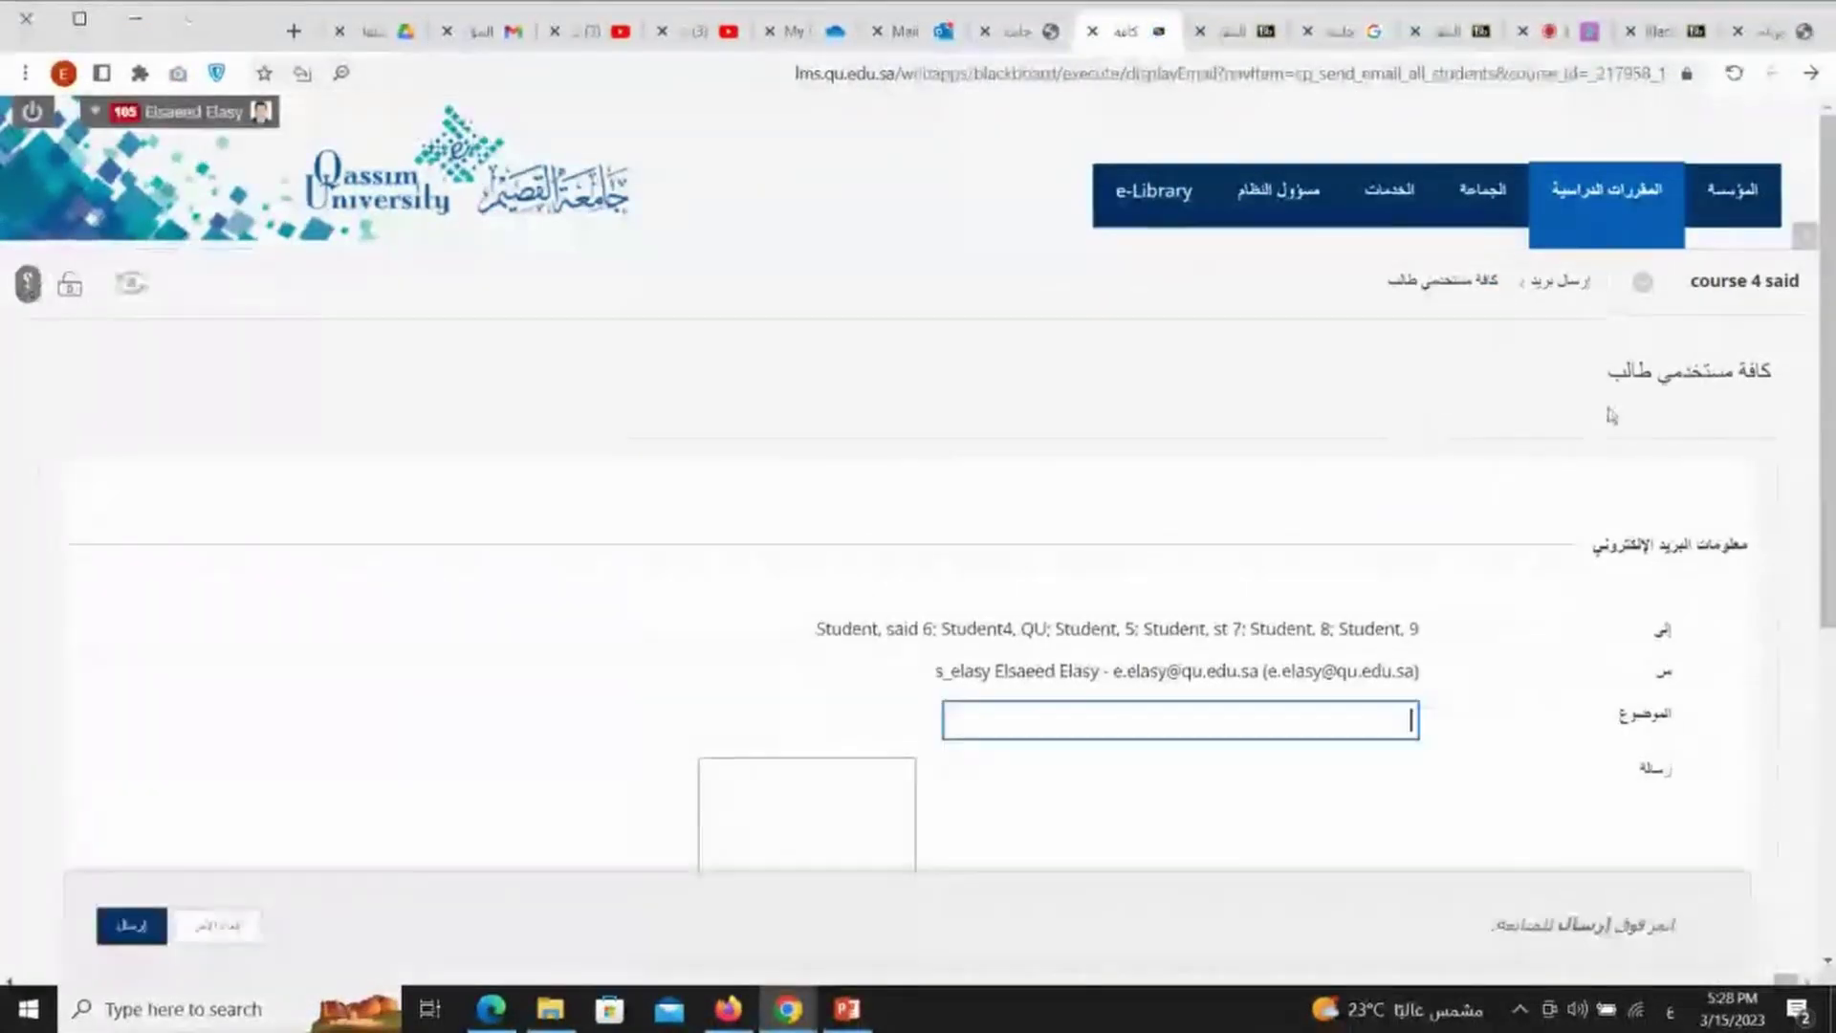
pyautogui.scroll(-2, 1530, 413)
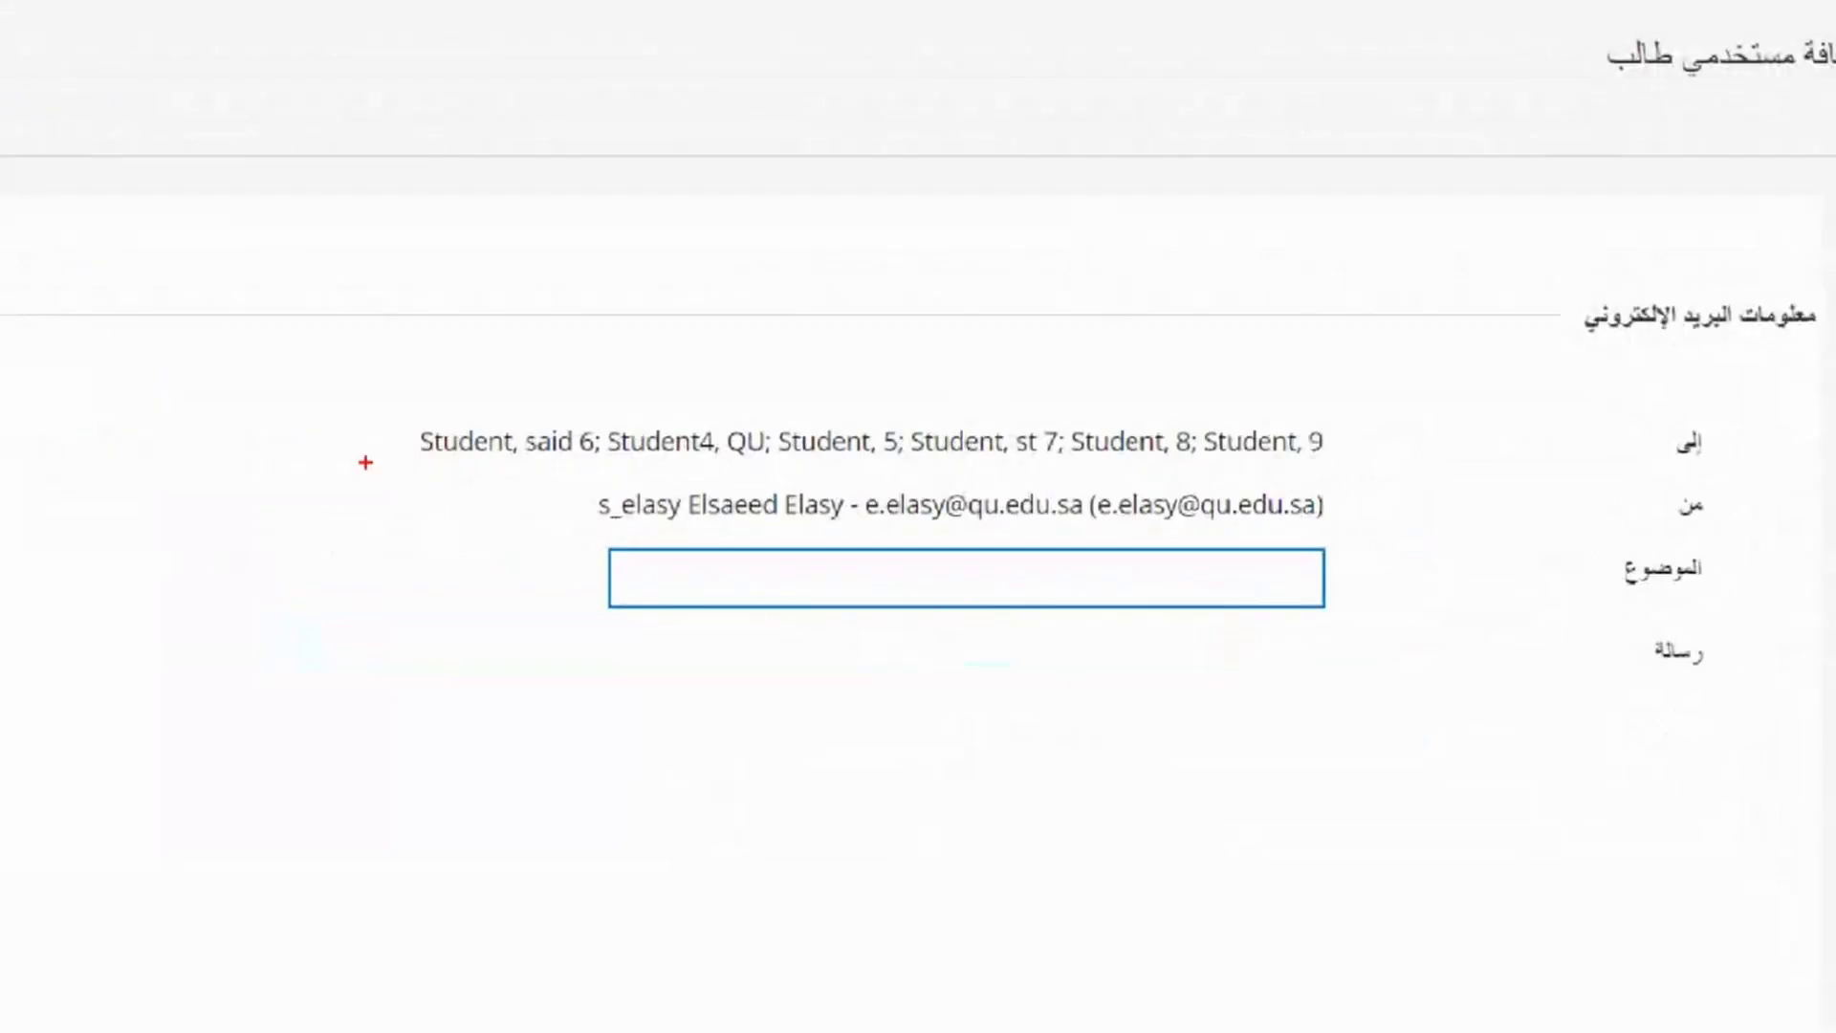
pyautogui.moveTo(421, 466); pyautogui.dragTo(505, 466)
pyautogui.moveTo(525, 470); pyautogui.dragTo(647, 473)
pyautogui.moveTo(657, 468); pyautogui.dragTo(820, 470)
pyautogui.moveTo(858, 470); pyautogui.dragTo(1265, 464)
pyautogui.moveTo(1312, 462); pyautogui.dragTo(1348, 459)
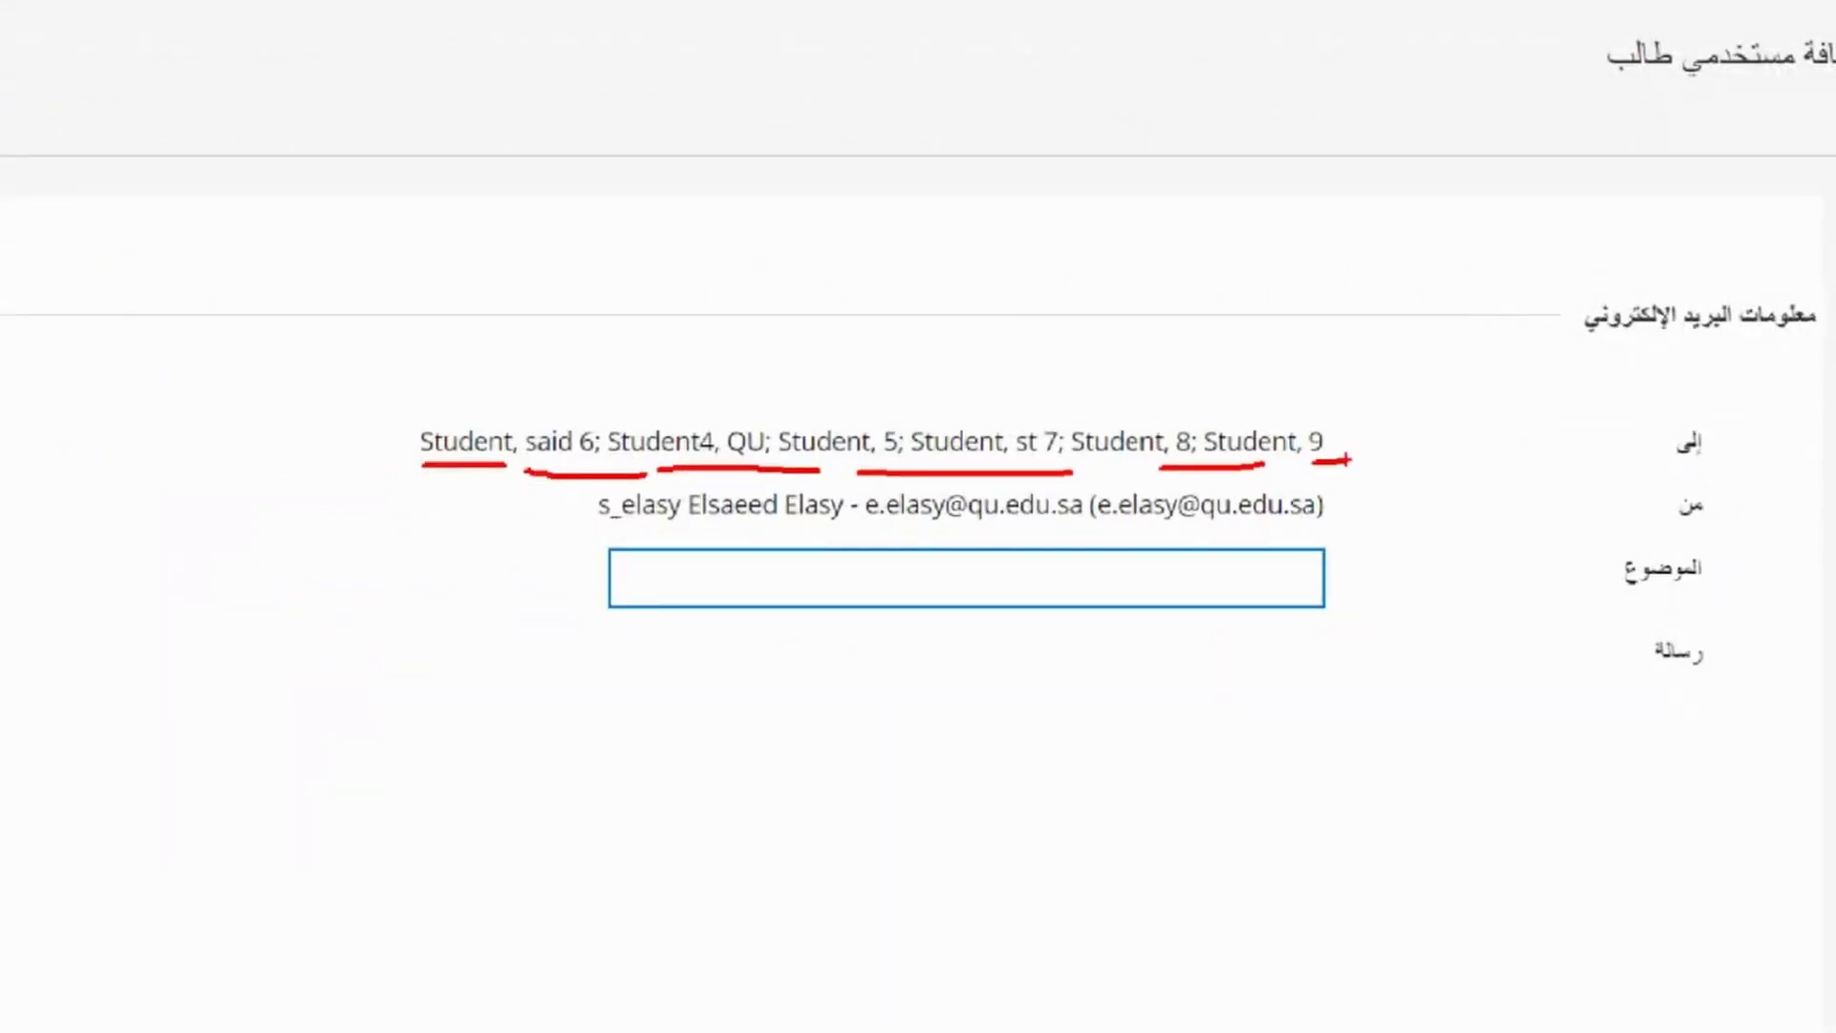
pyautogui.moveTo(1287, 571)
pyautogui.mouseDown()
pyautogui.moveTo(1125, 575)
pyautogui.moveTo(1302, 585)
pyautogui.moveTo(1289, 570)
pyautogui.mouseUp()
pyautogui.moveTo(1336, 715)
pyautogui.mouseDown()
pyautogui.moveTo(1073, 825)
pyautogui.moveTo(1378, 744)
pyautogui.mouseUp()
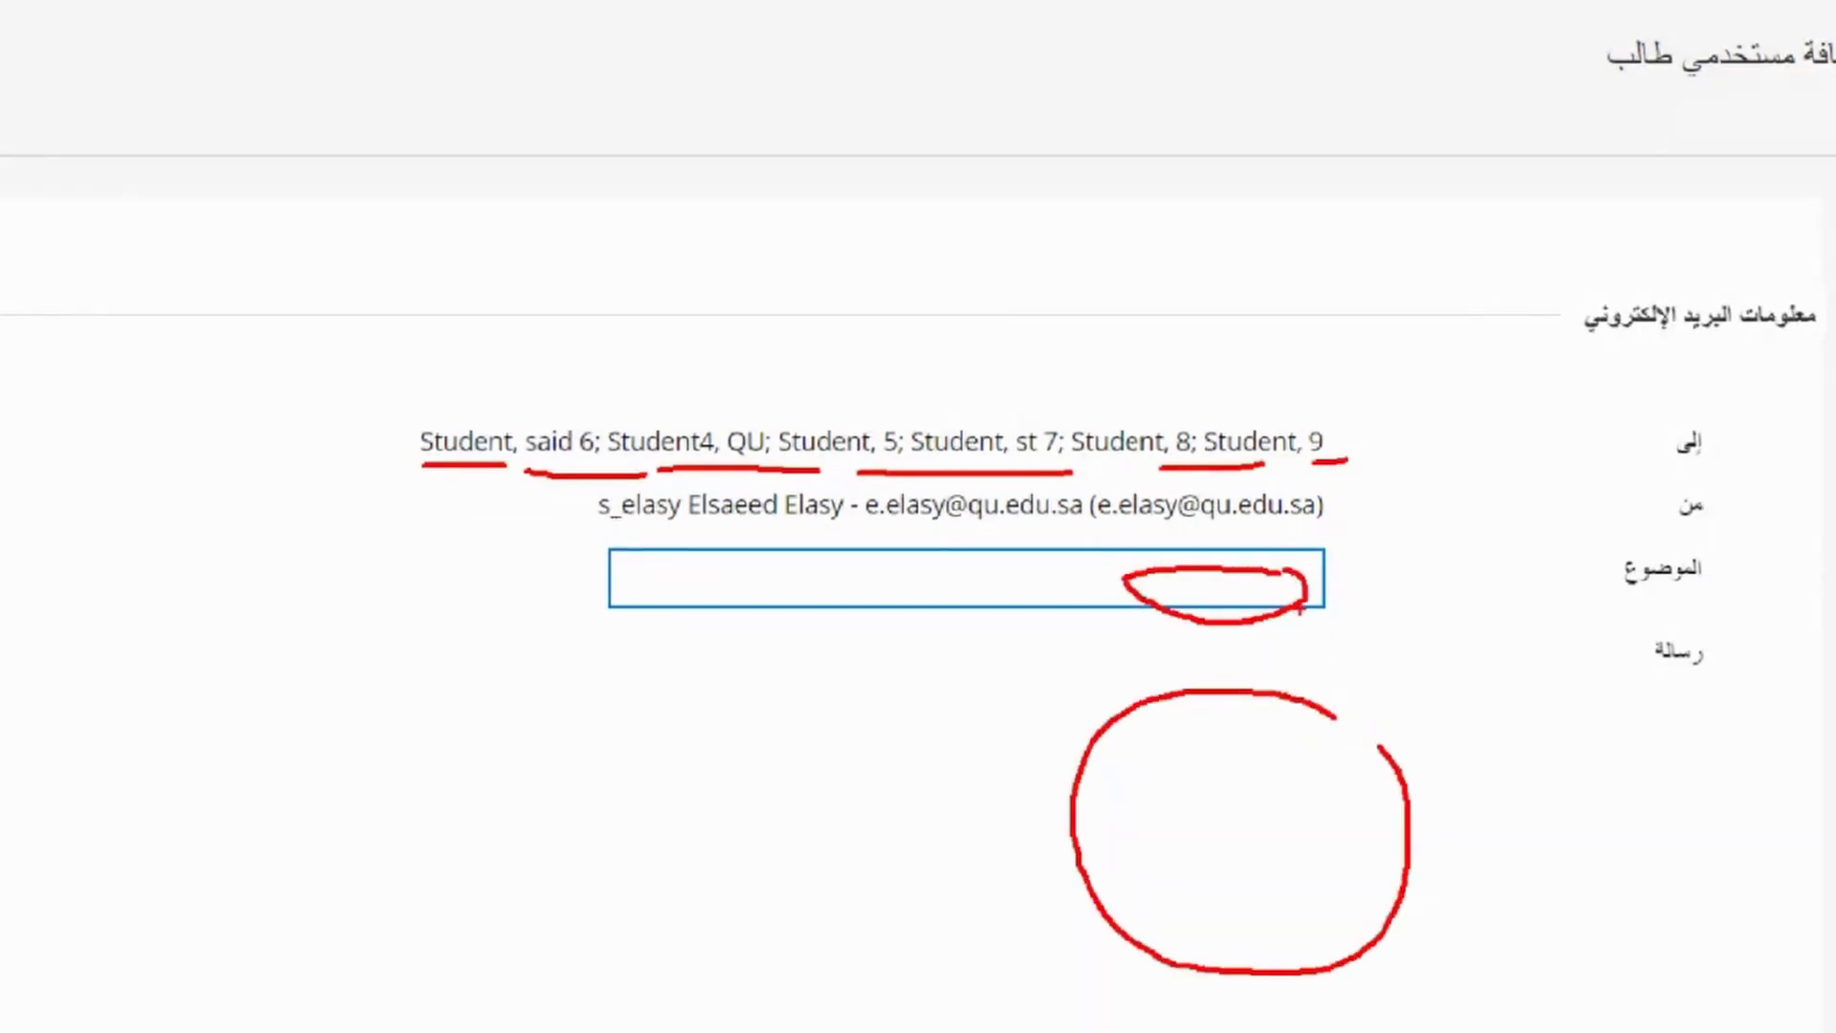
# Review the email's attachment and sender-copy options, and enable the receipt notification (إخطار بالاستلام).
pyautogui.scroll(-4, 700, 658)
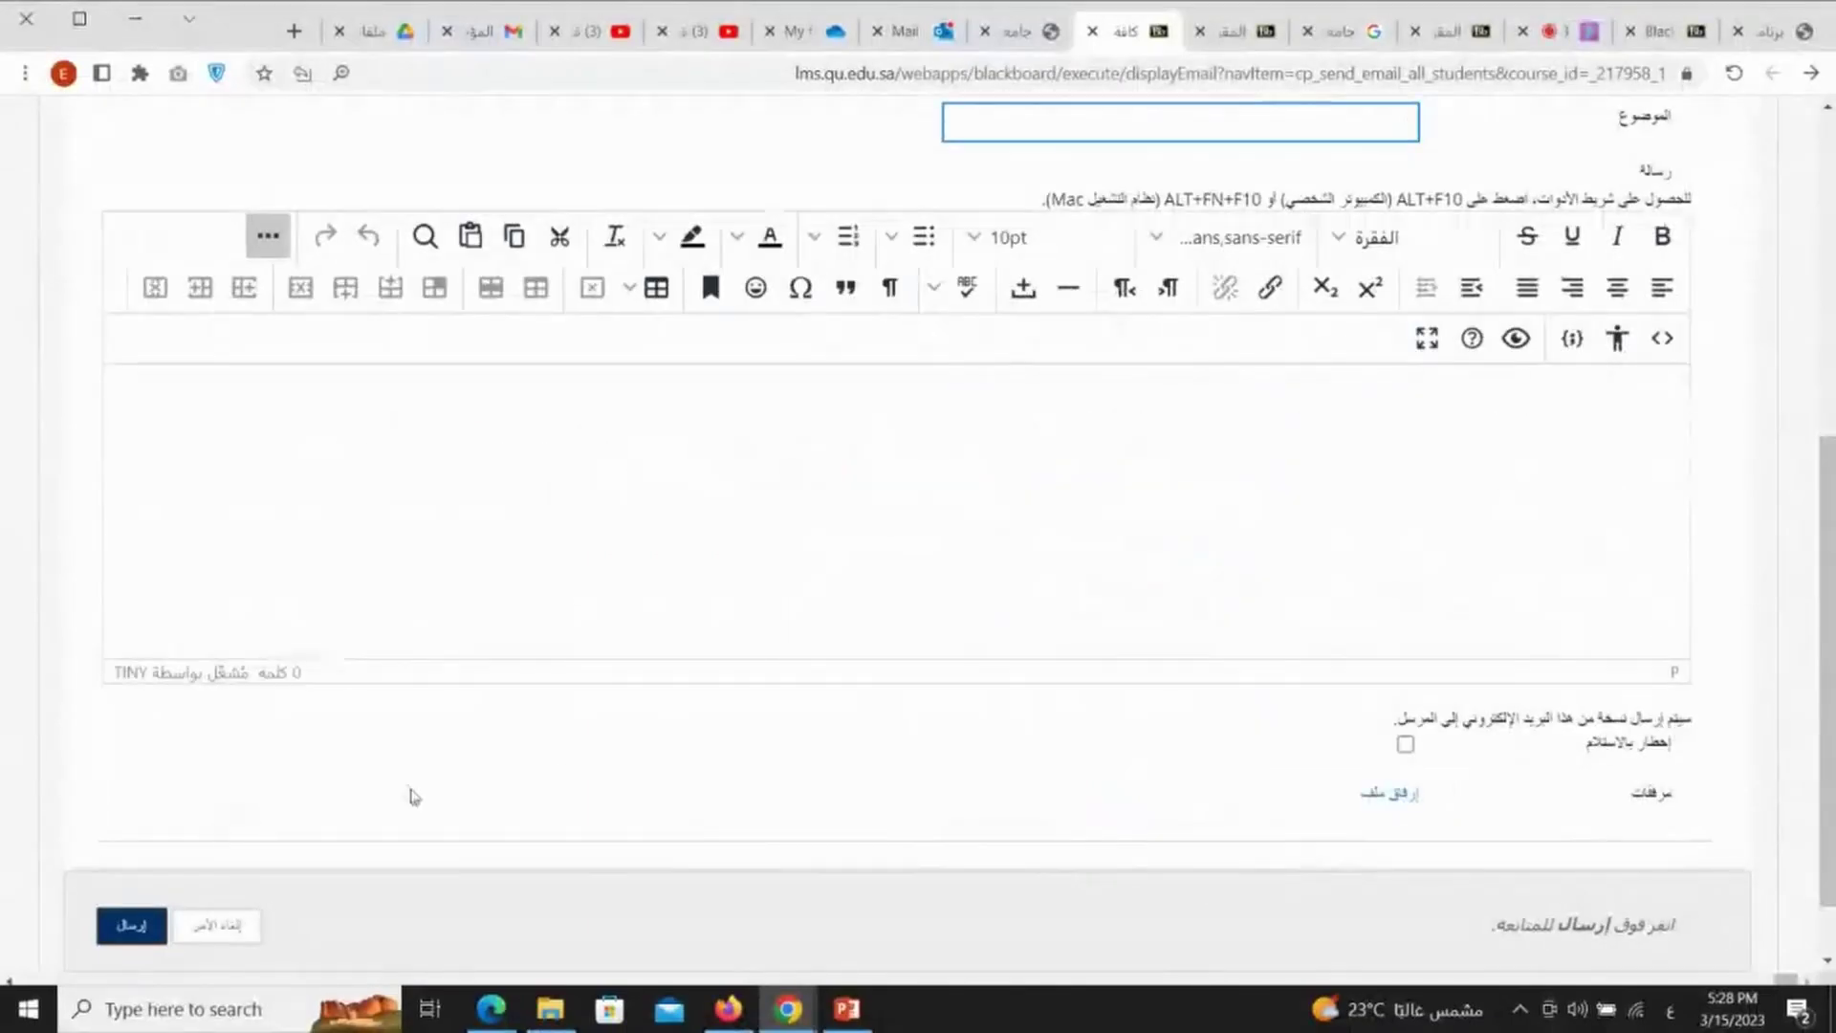
pyautogui.scroll(-1, 414, 797)
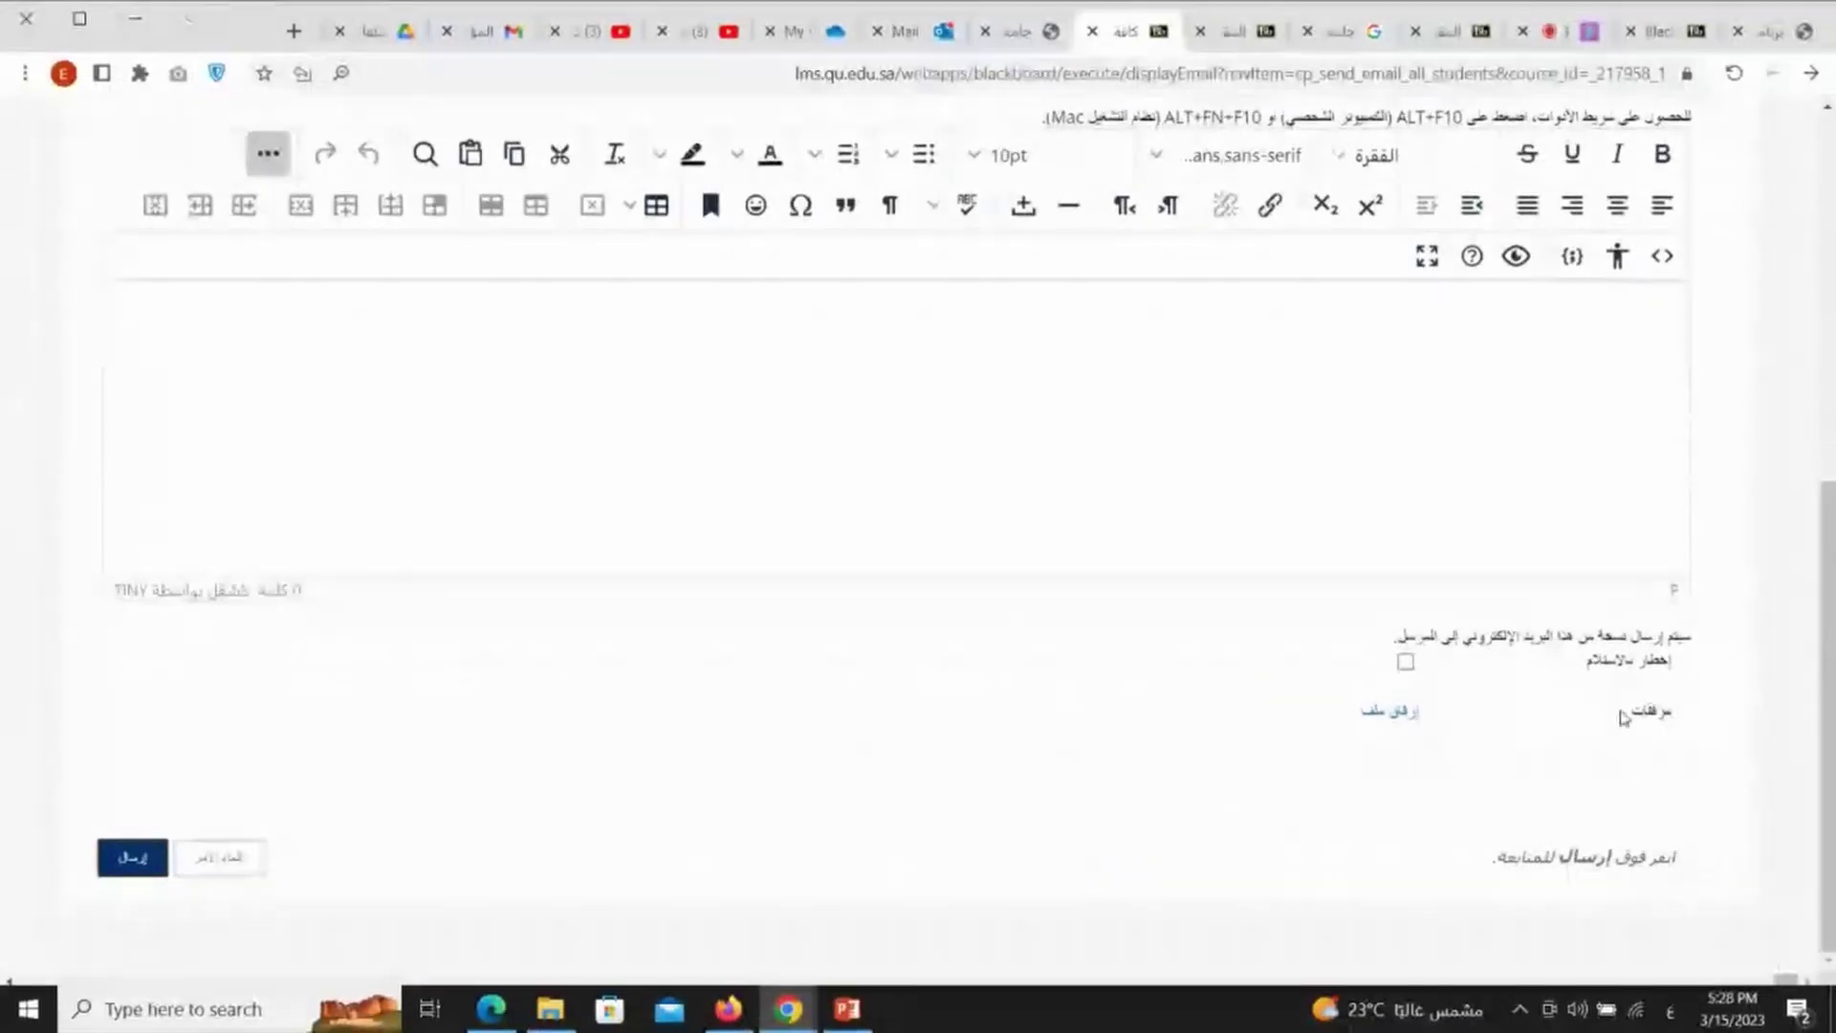
pyautogui.moveTo(1259, 695)
pyautogui.mouseDown()
pyautogui.moveTo(947, 789)
pyautogui.moveTo(1337, 671)
pyautogui.mouseUp()
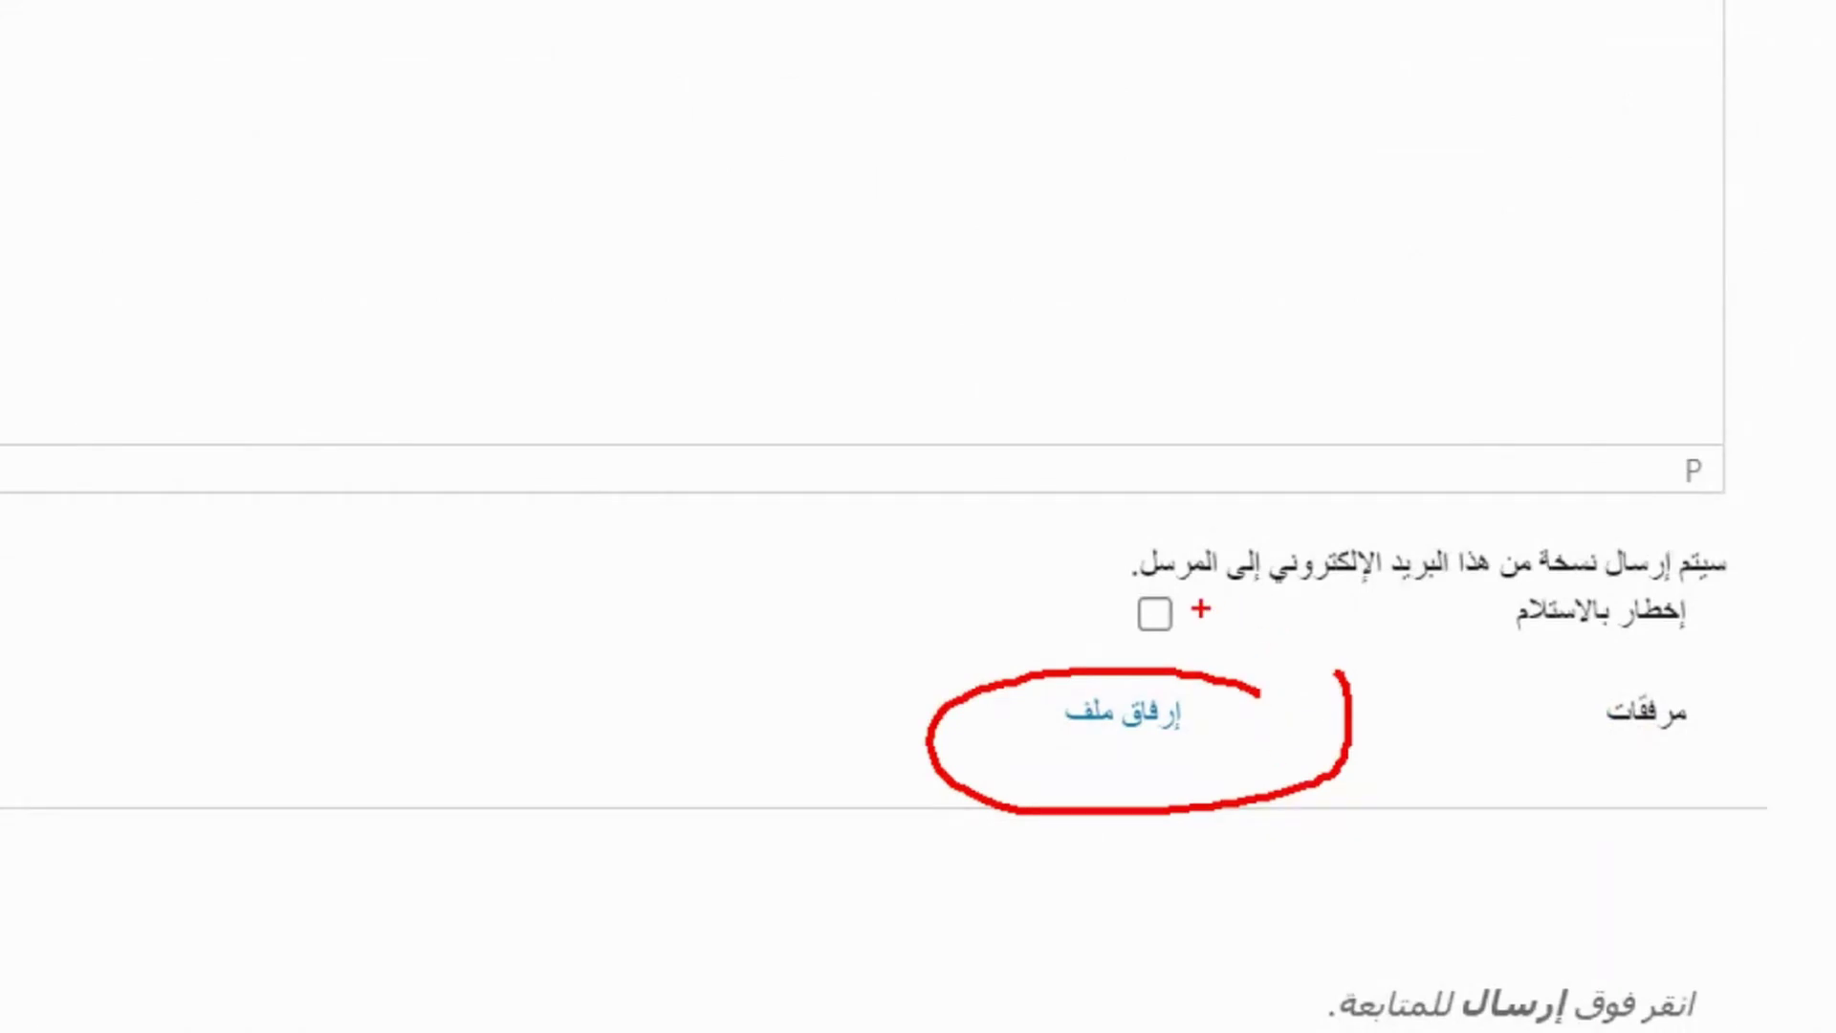
pyautogui.moveTo(1420, 620)
pyautogui.mouseDown()
pyautogui.moveTo(1503, 621)
pyautogui.moveTo(1490, 639)
pyautogui.mouseUp()
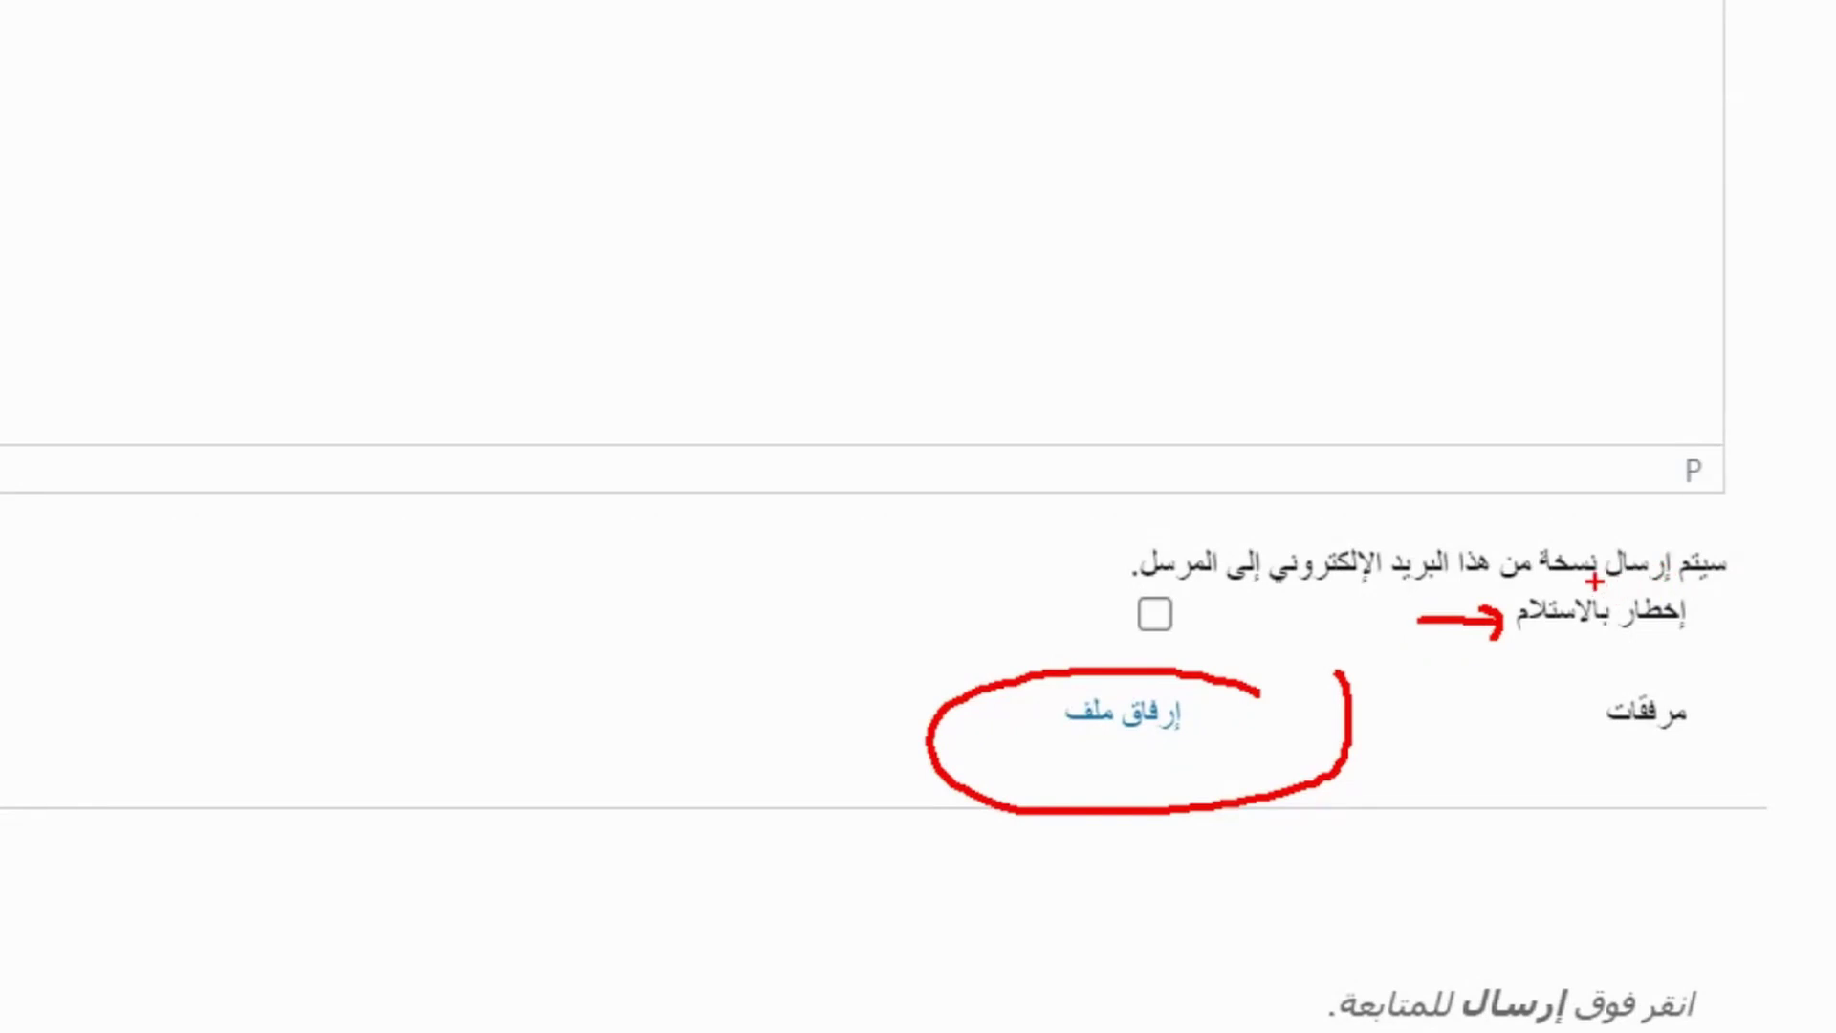
pyautogui.moveTo(1603, 579); pyautogui.dragTo(1561, 578)
pyautogui.moveTo(1434, 582)
pyautogui.mouseDown()
pyautogui.moveTo(1311, 584)
pyautogui.moveTo(1180, 620)
pyautogui.mouseUp()
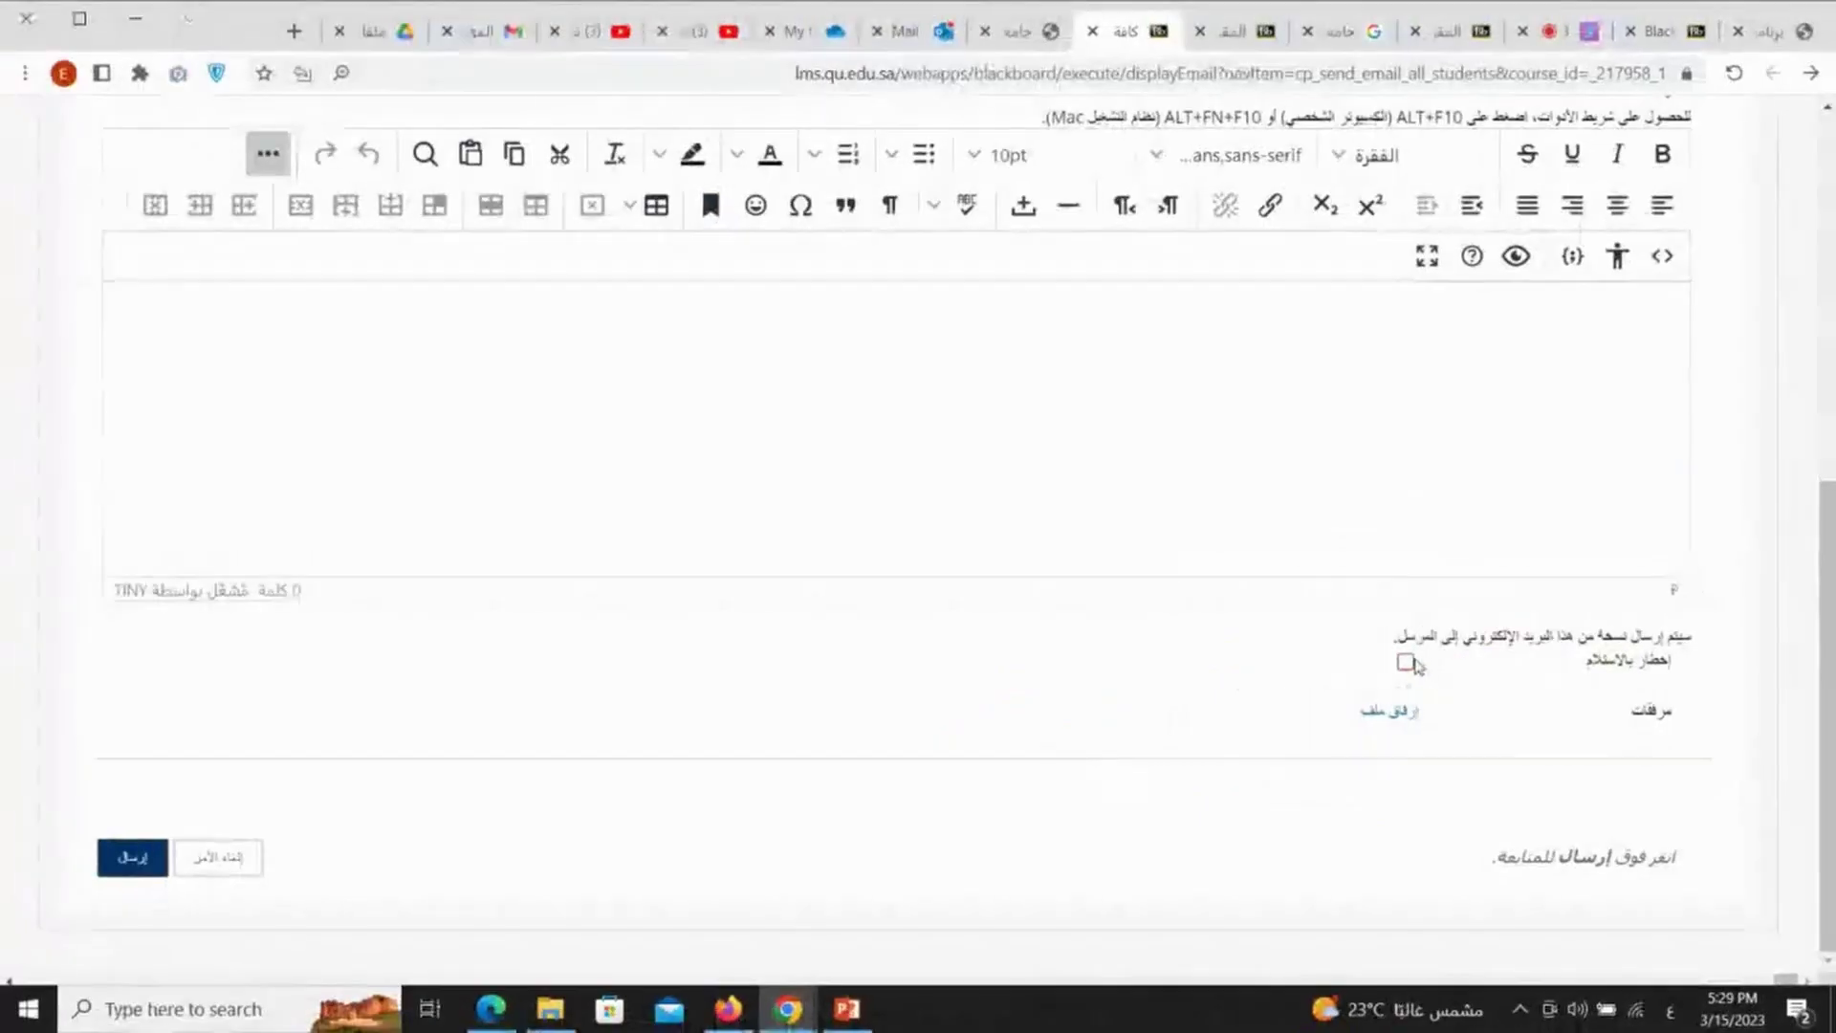
pyautogui.click(1405, 662)
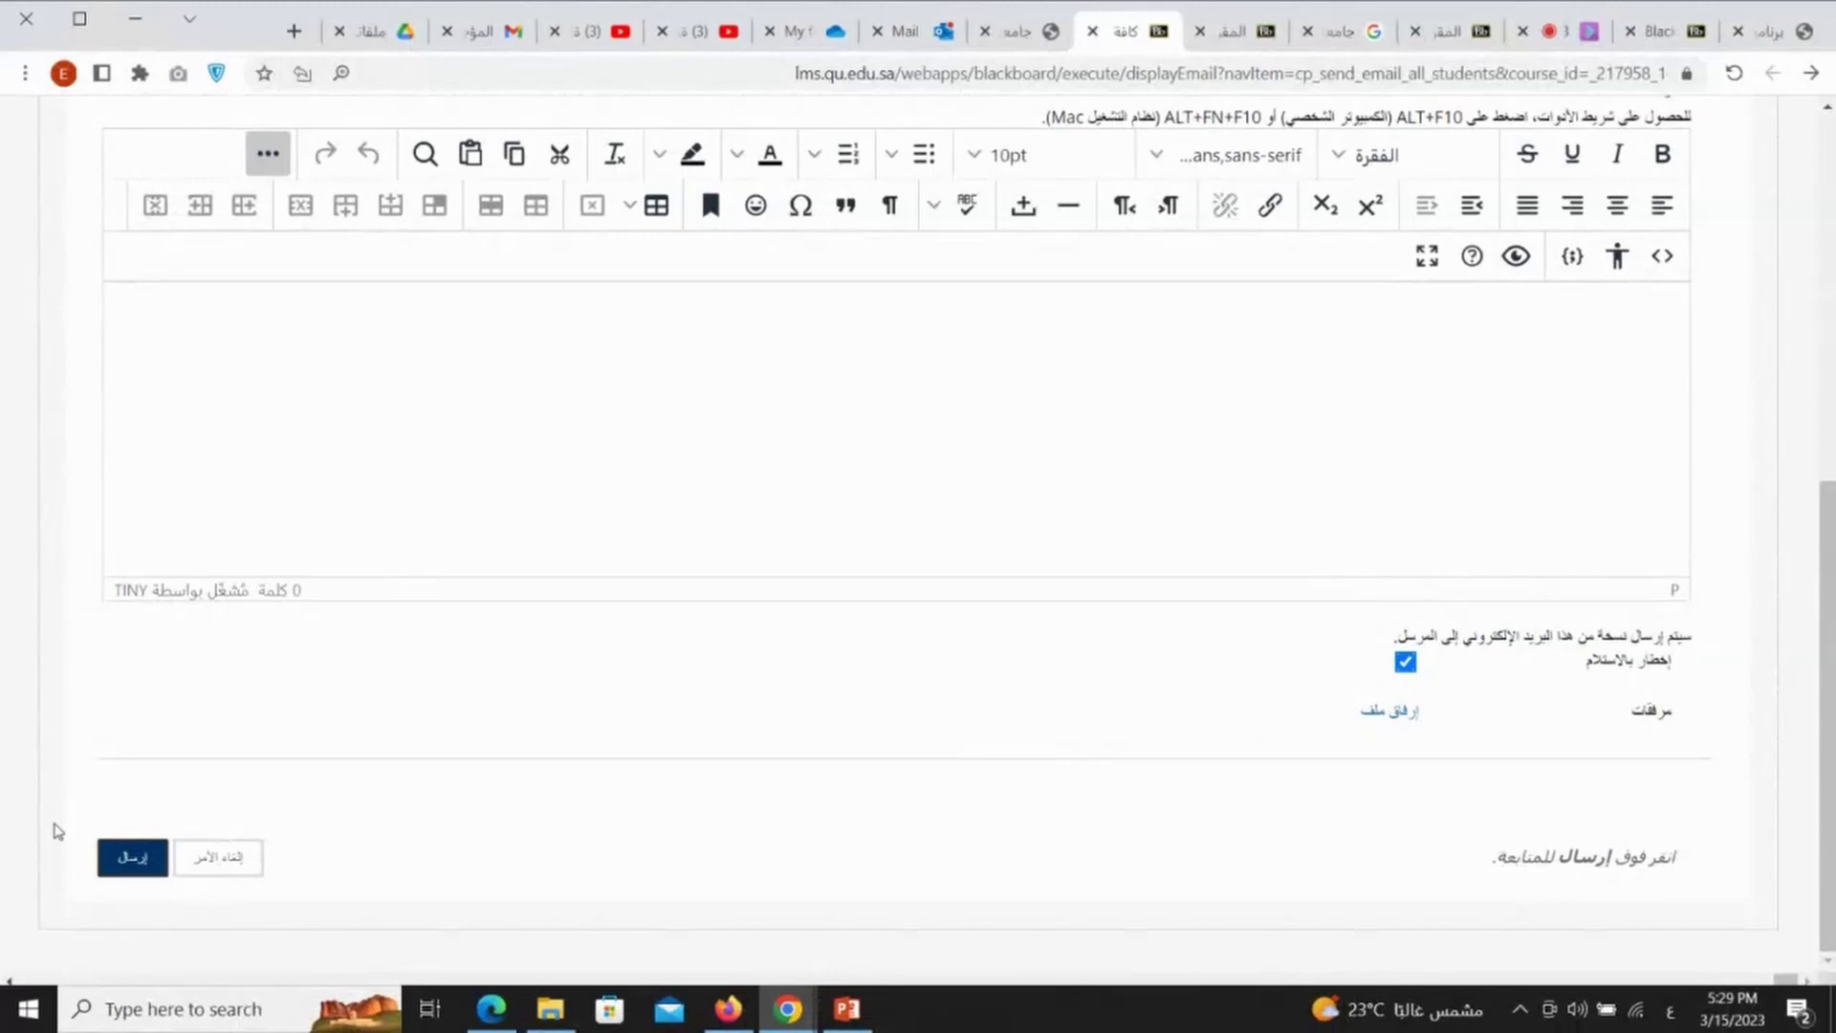
pyautogui.moveTo(84, 744); pyautogui.dragTo(96, 818)
pyautogui.press('Escape')
pyautogui.click(135, 860)
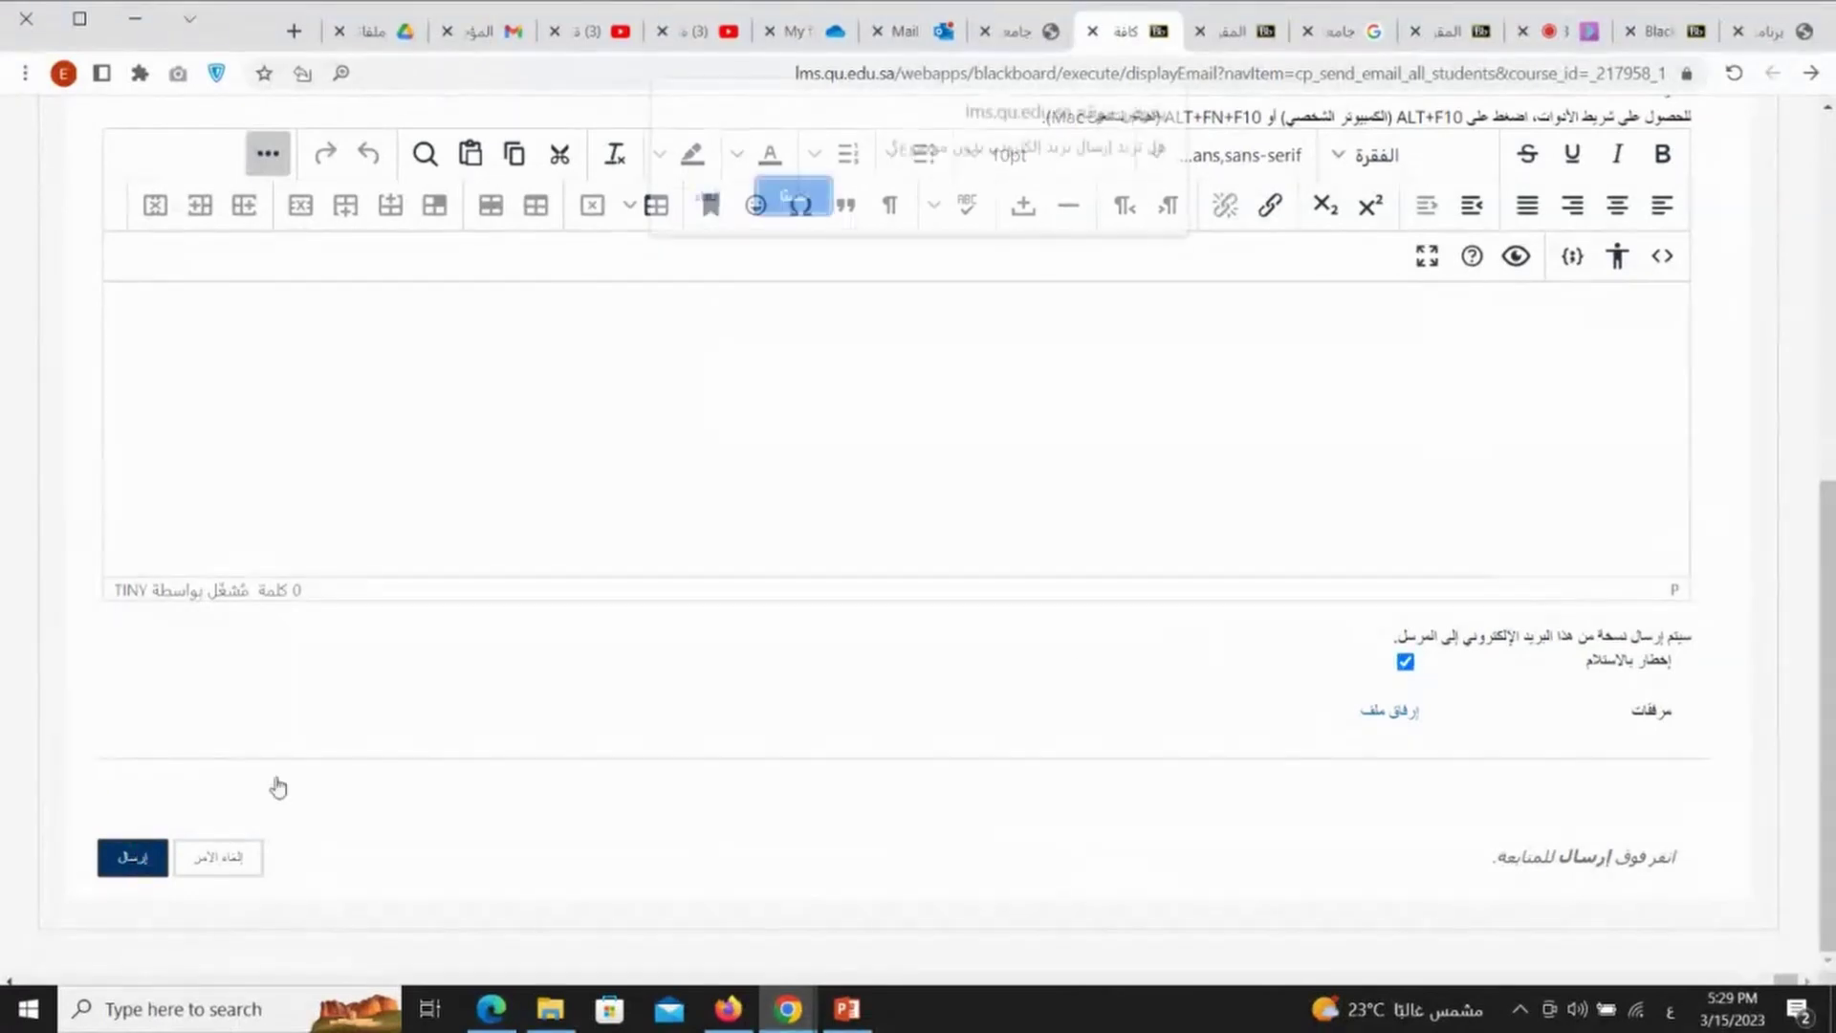
pyautogui.click(794, 211)
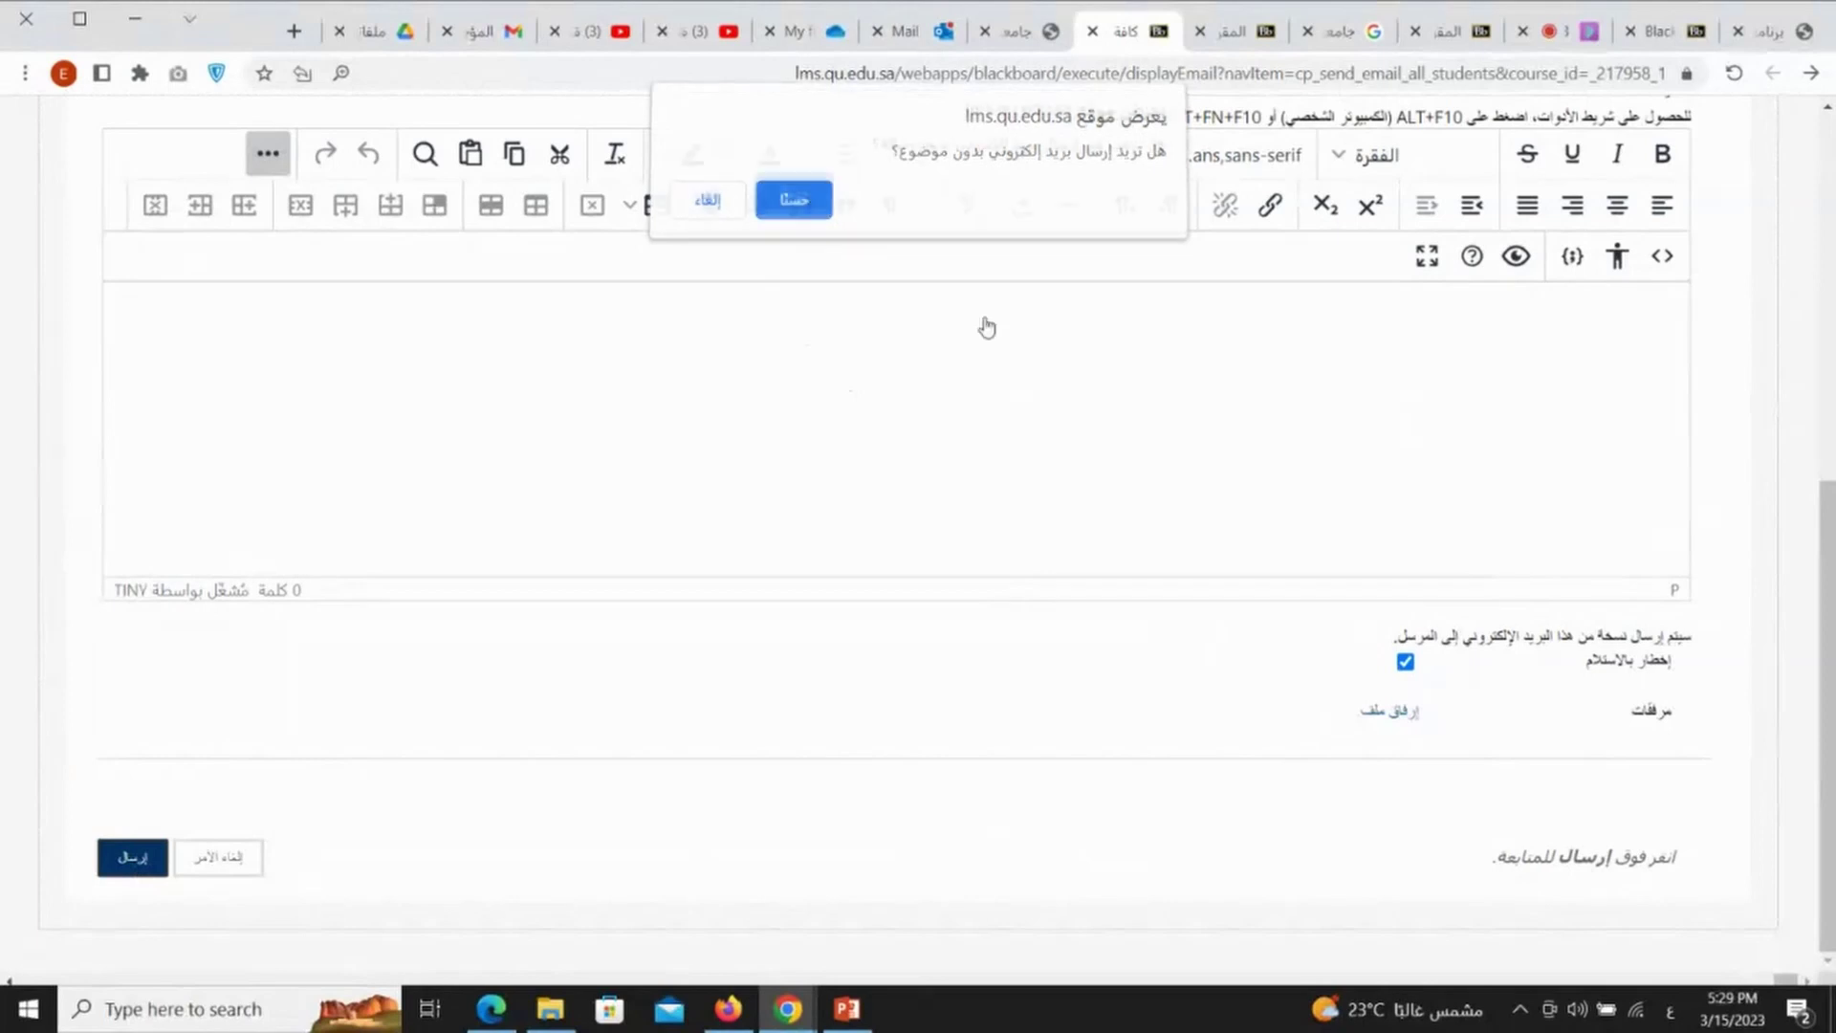
pyautogui.click(709, 209)
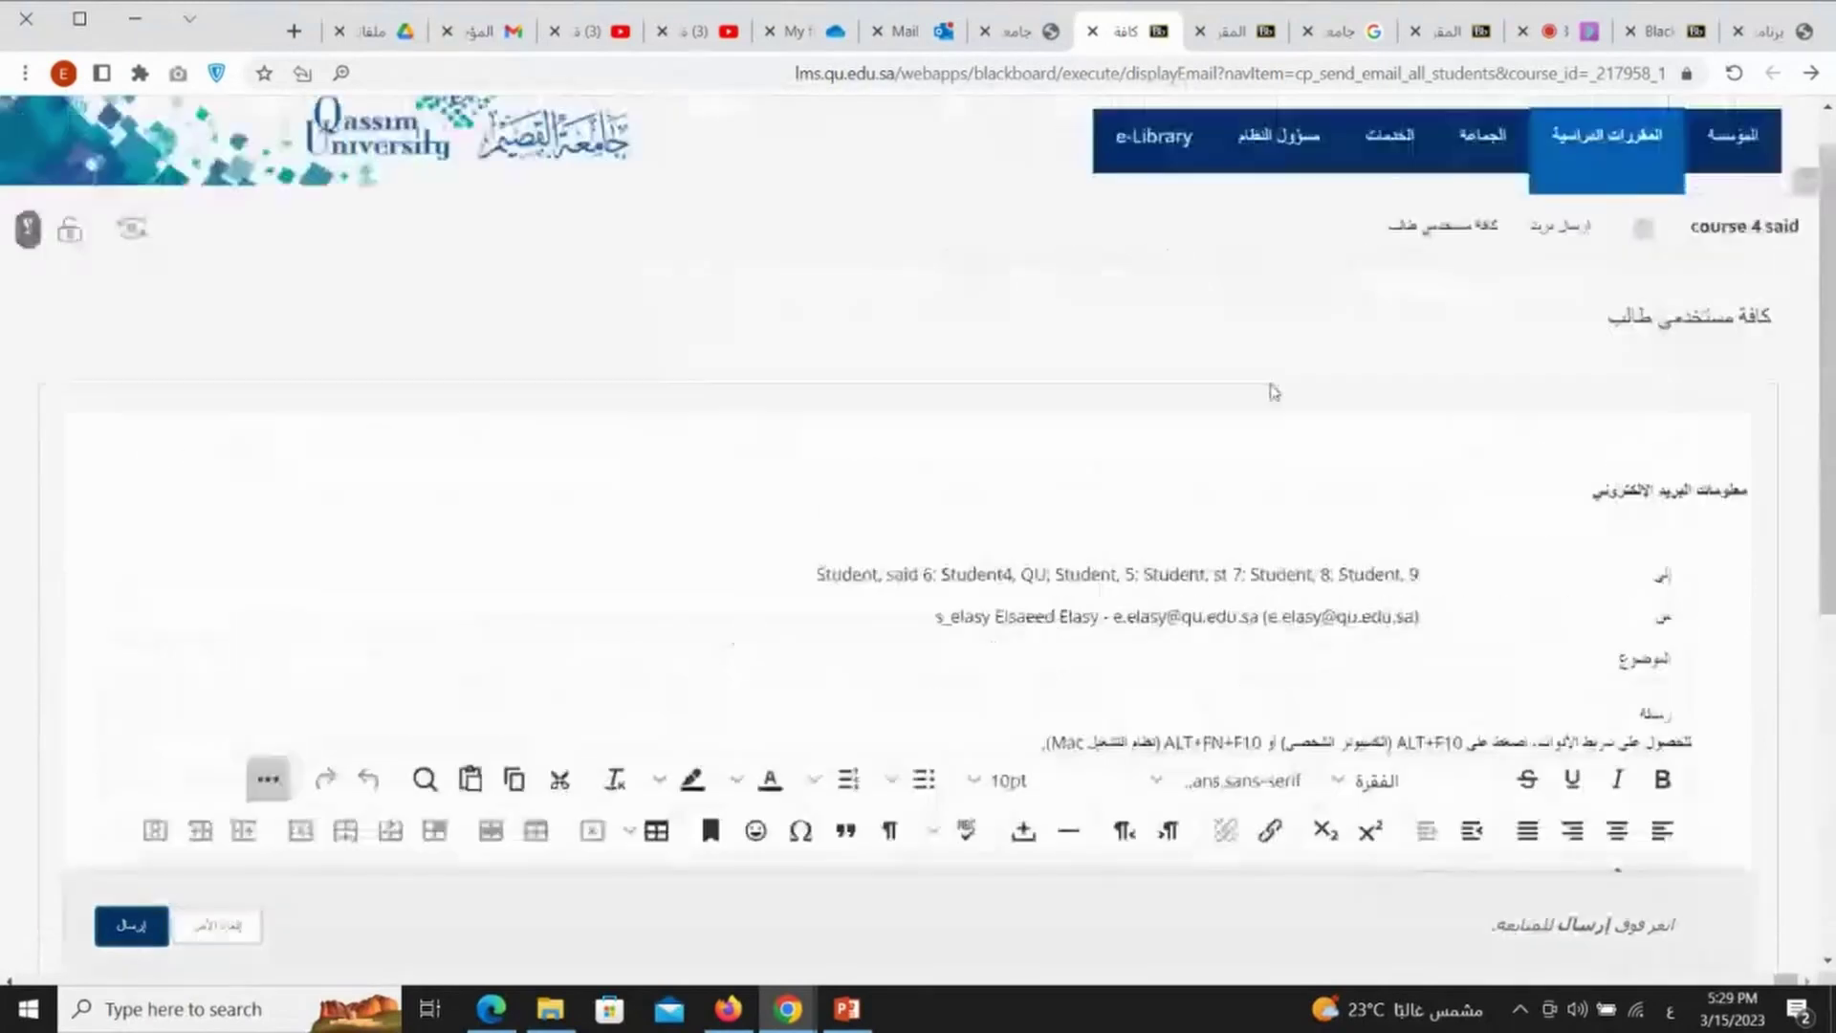
# Enter "الموضوع" as the email's subject and "الرسالة" as its message text.
pyautogui.scroll(-2, 1270, 389)
pyautogui.click(1345, 469)
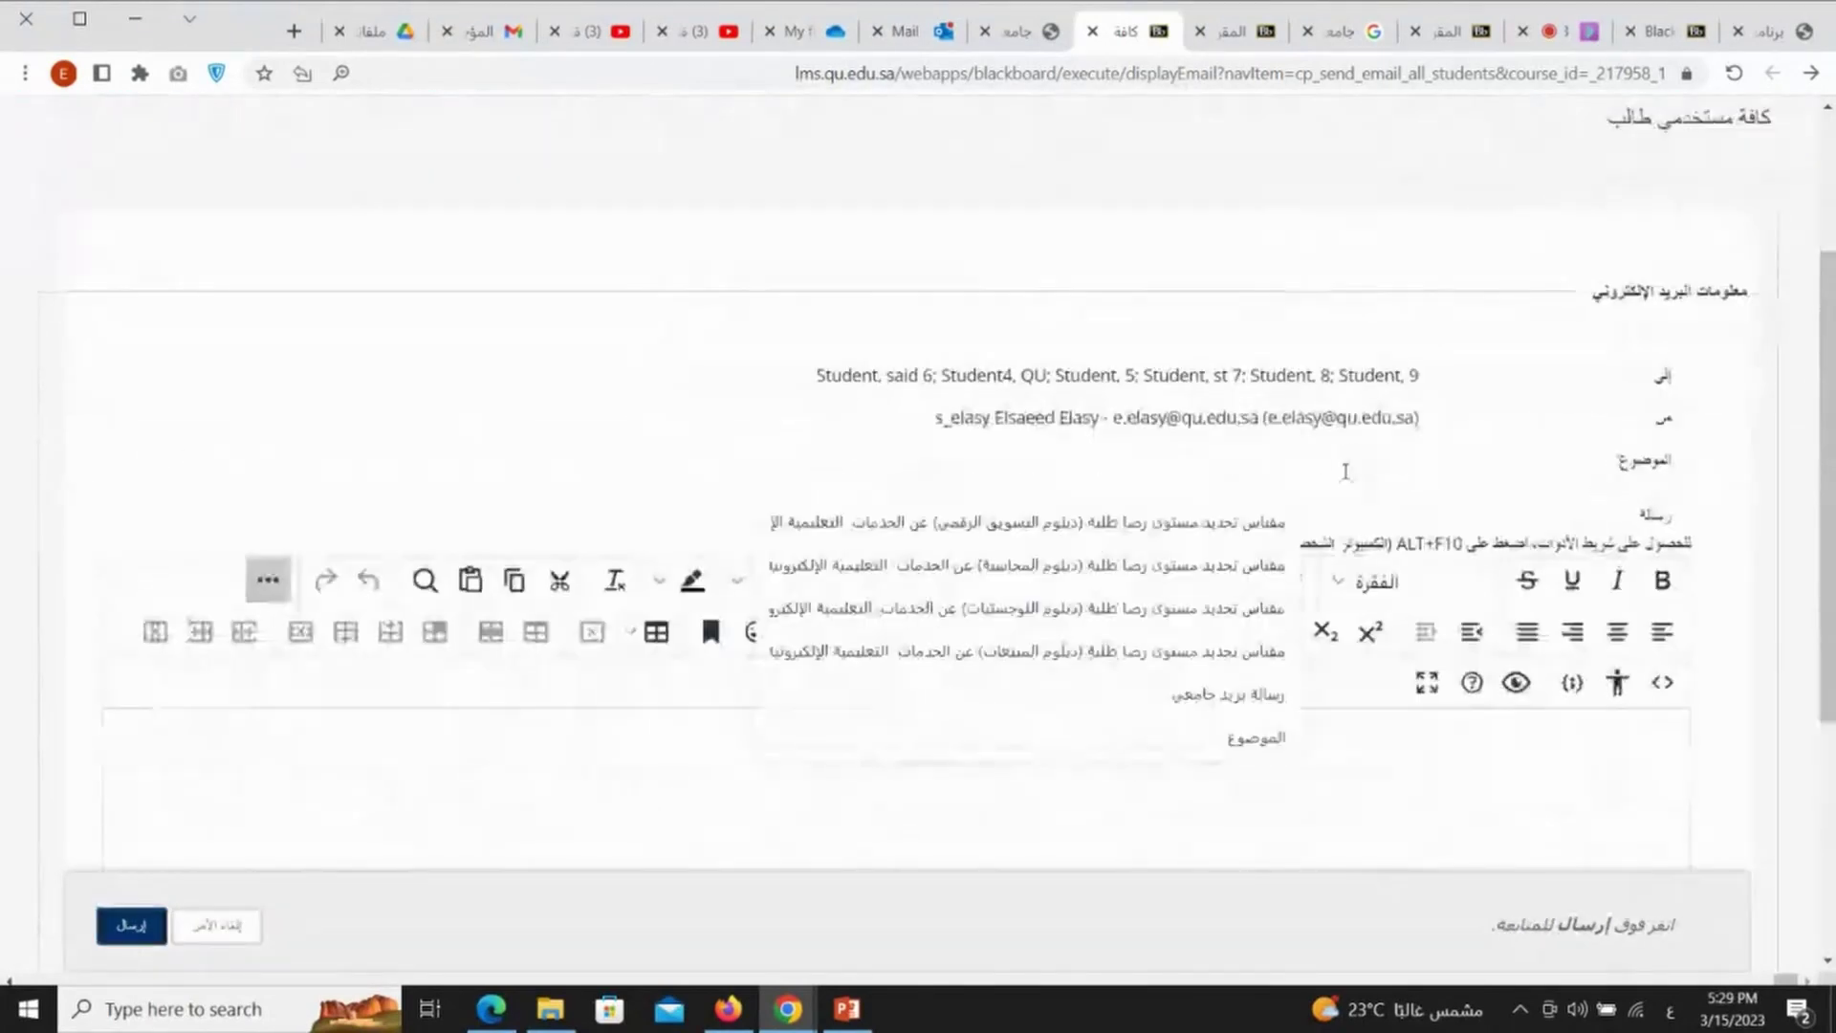
pyautogui.write('الموضوع')
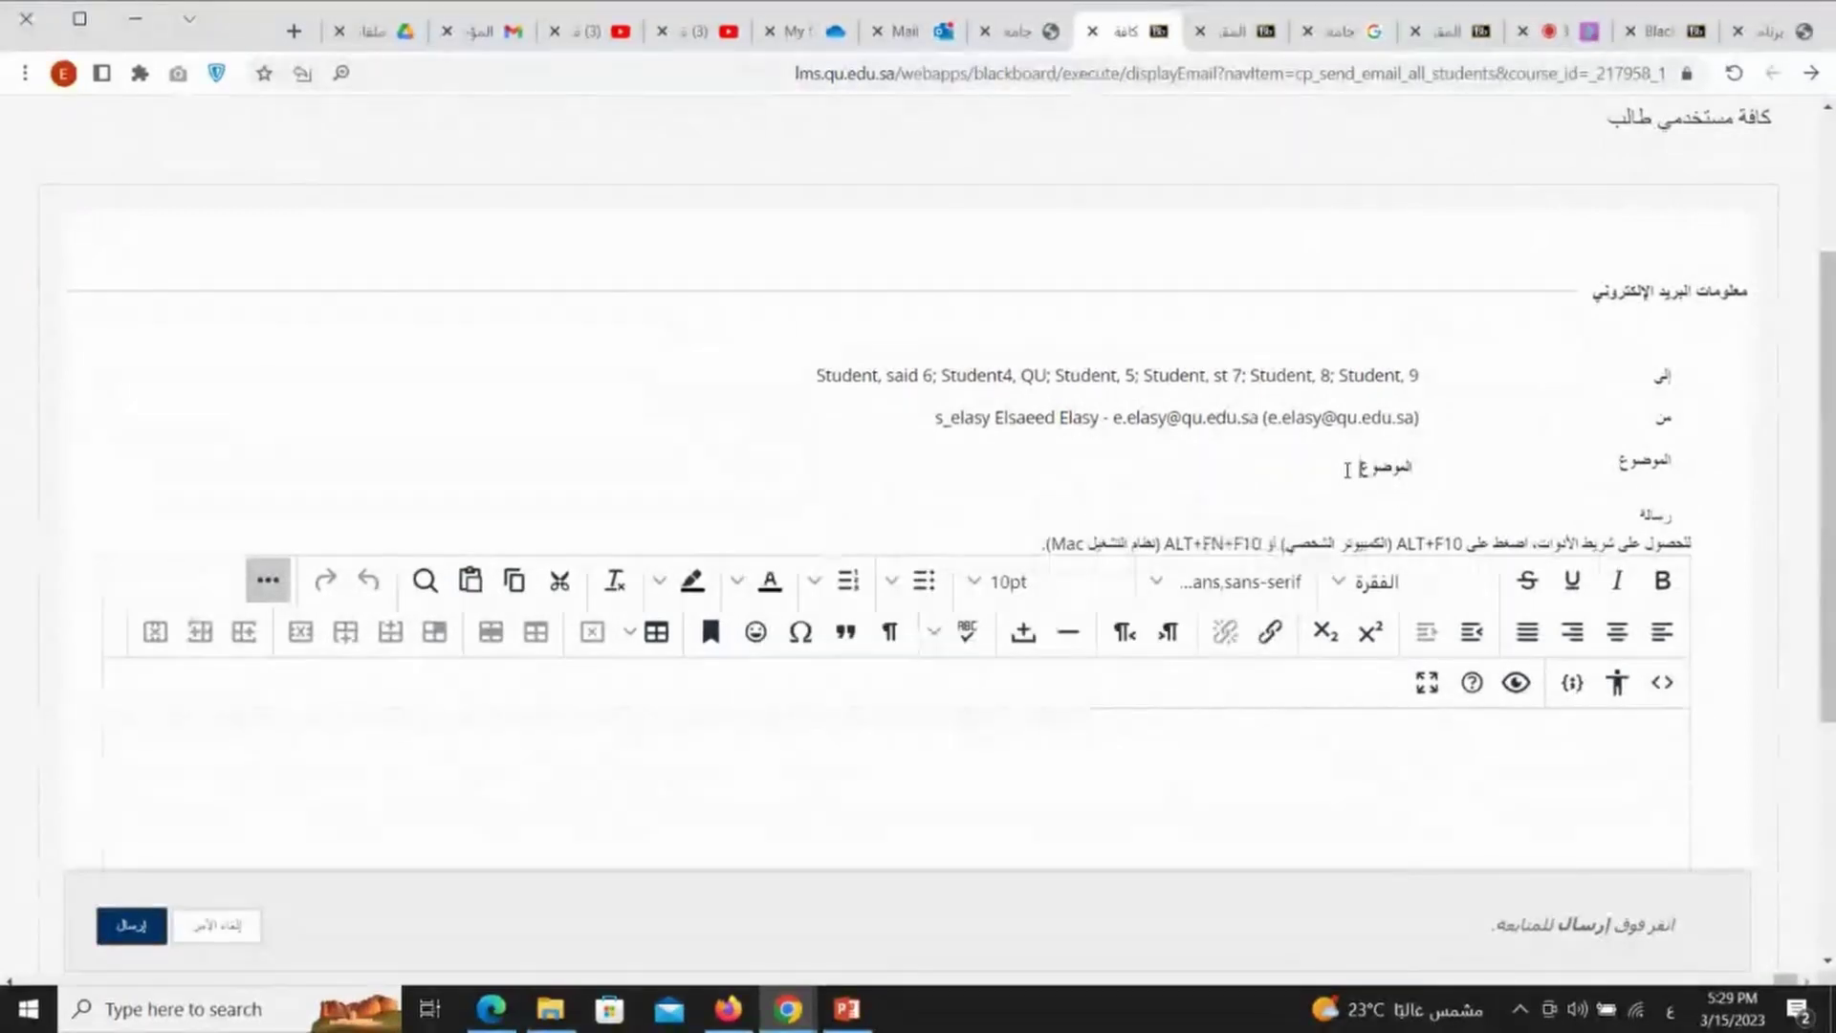
pyautogui.click(1580, 761)
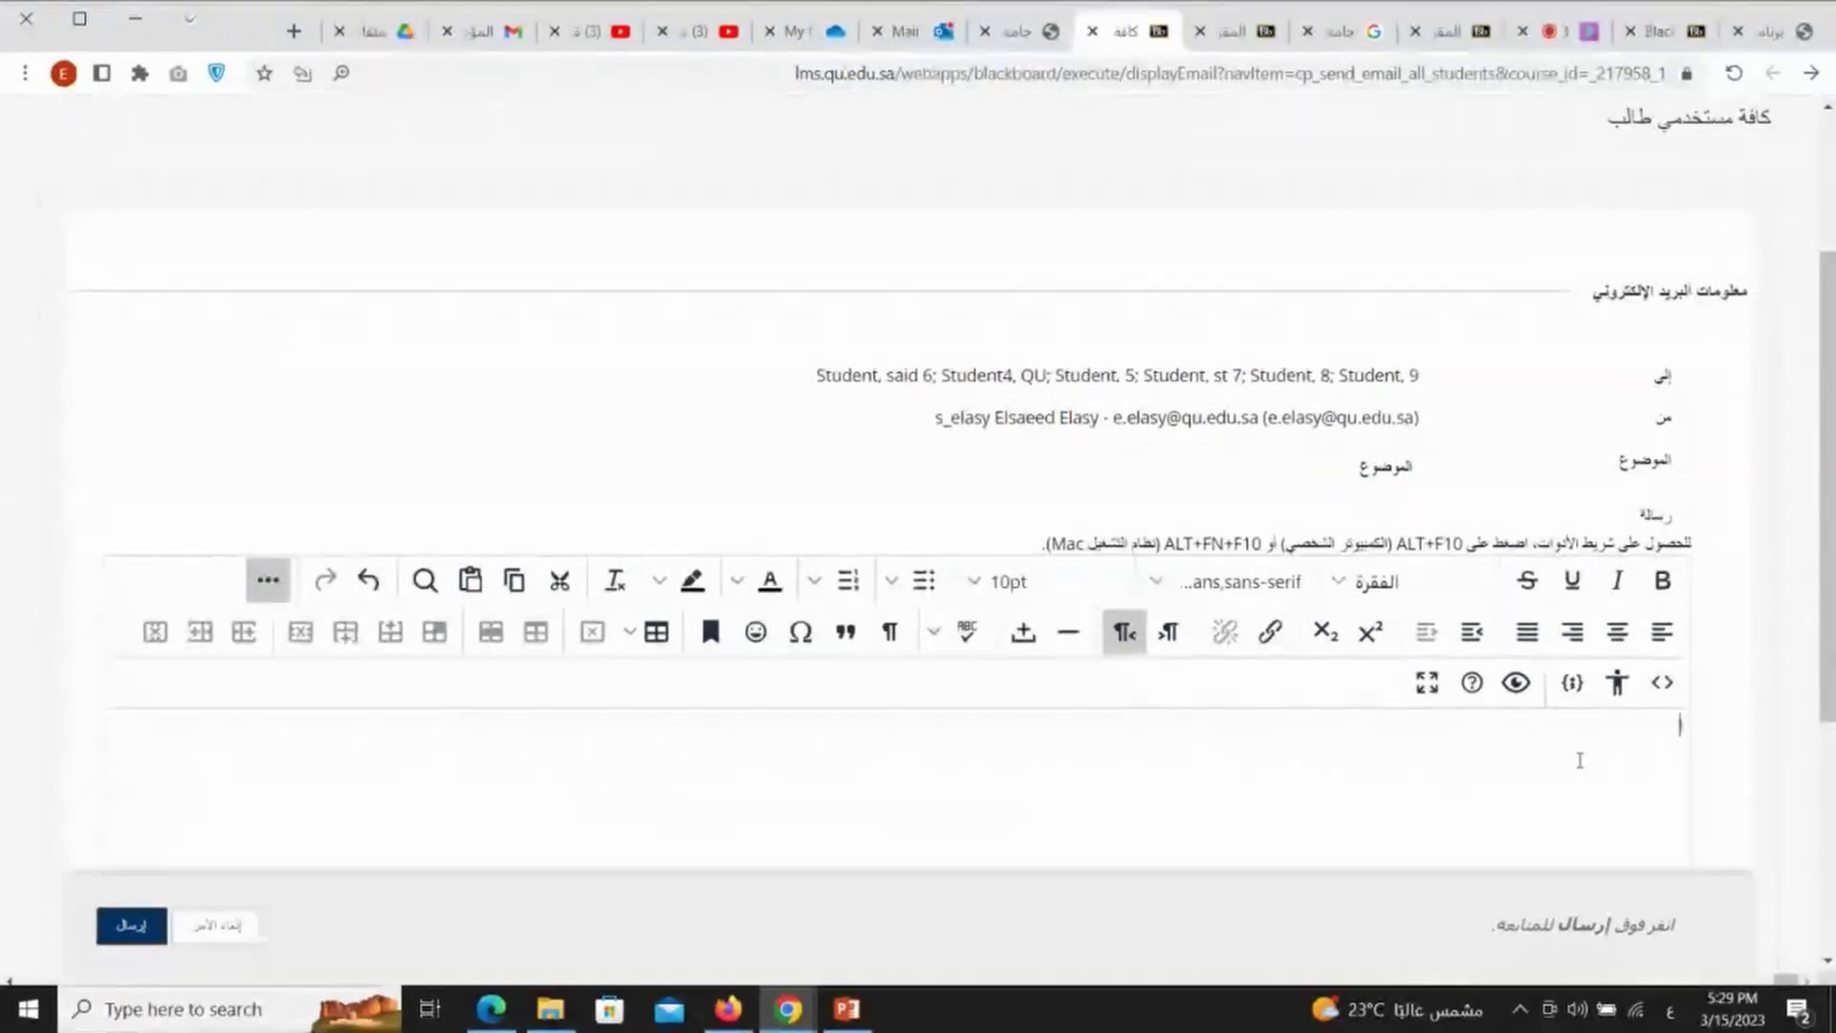
pyautogui.write('الرسال')
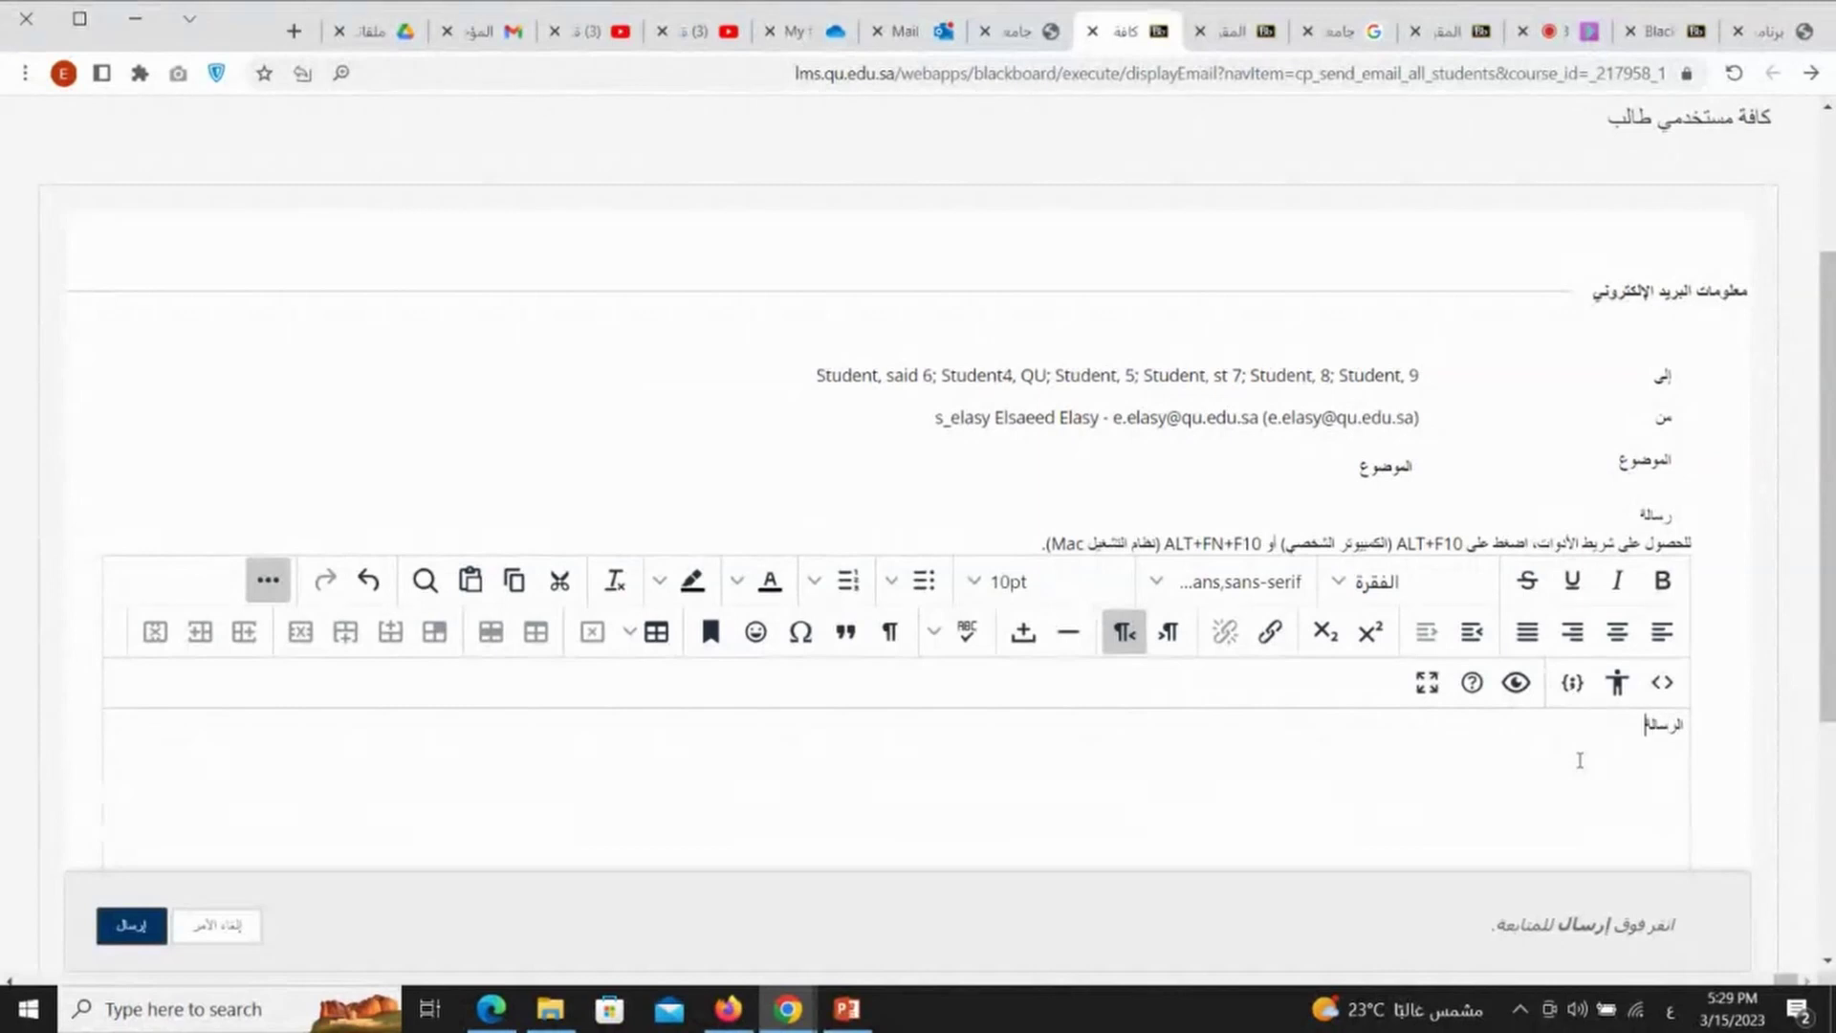
pyautogui.write('ة')
pyautogui.scroll(-5, 1580, 760)
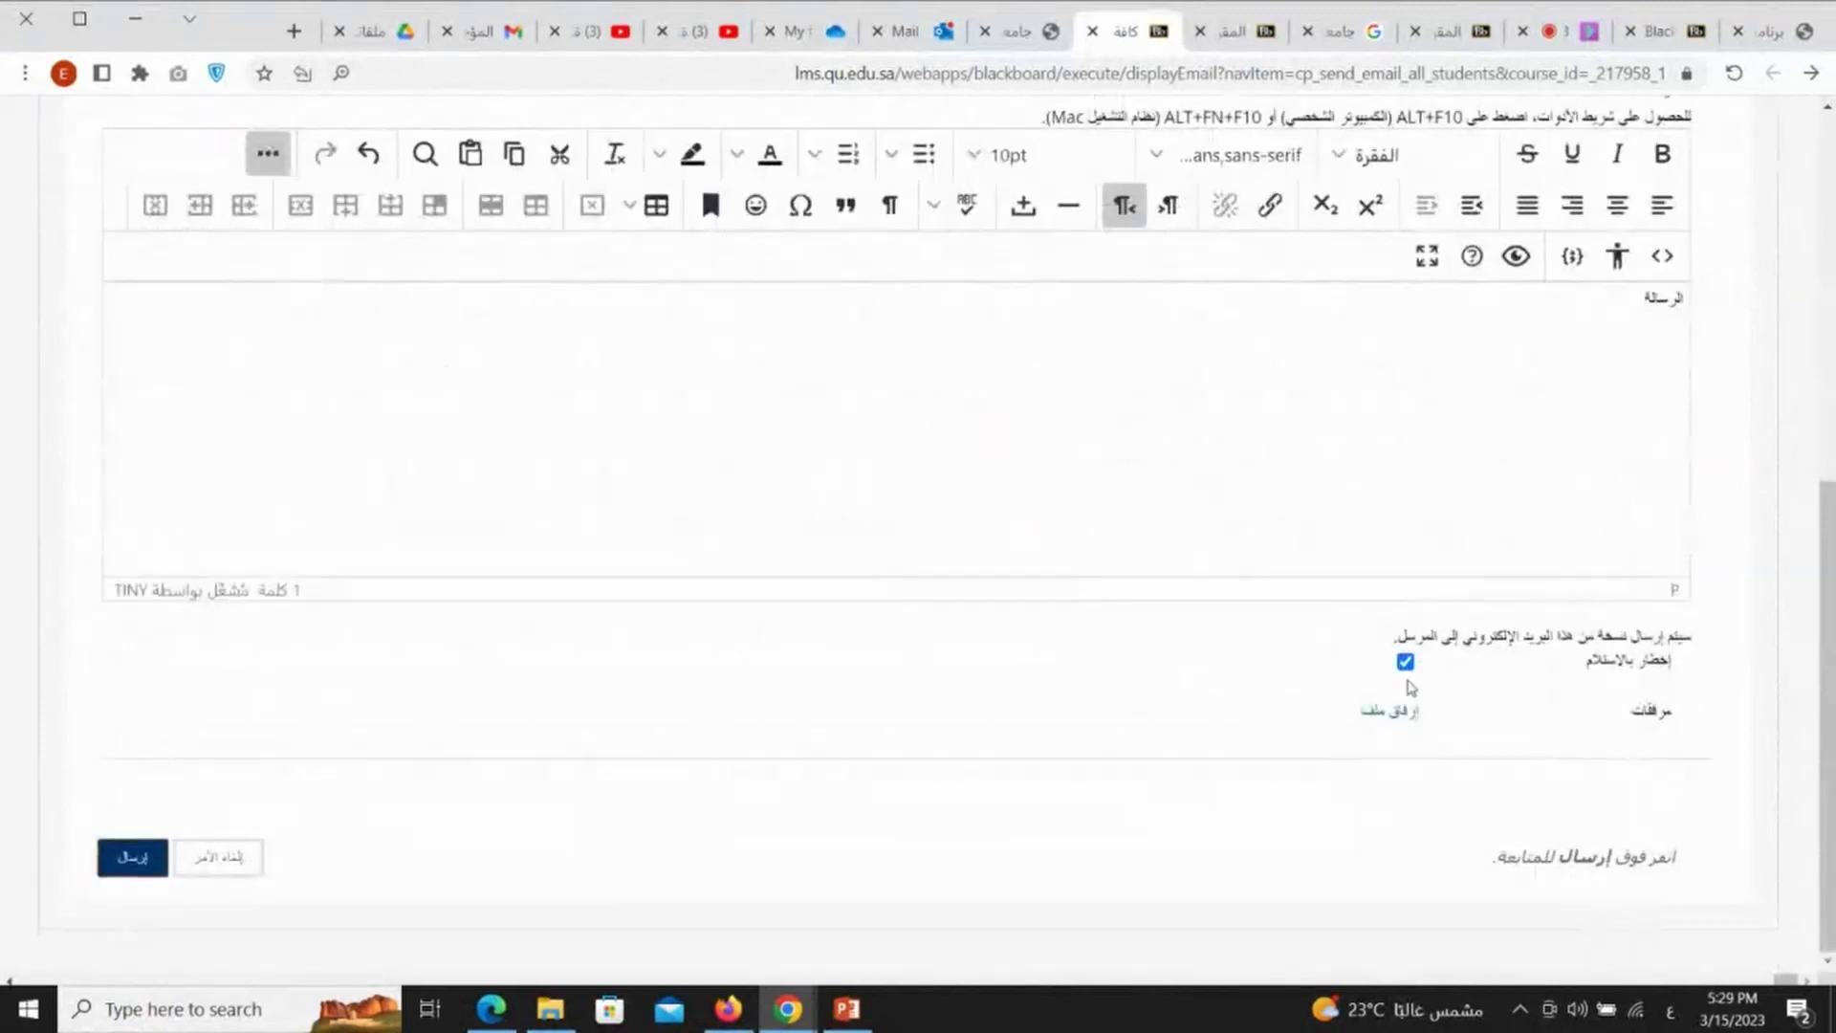
# Send the email to all students and check the recipients listed in the sending confirmation.
pyautogui.click(120, 857)
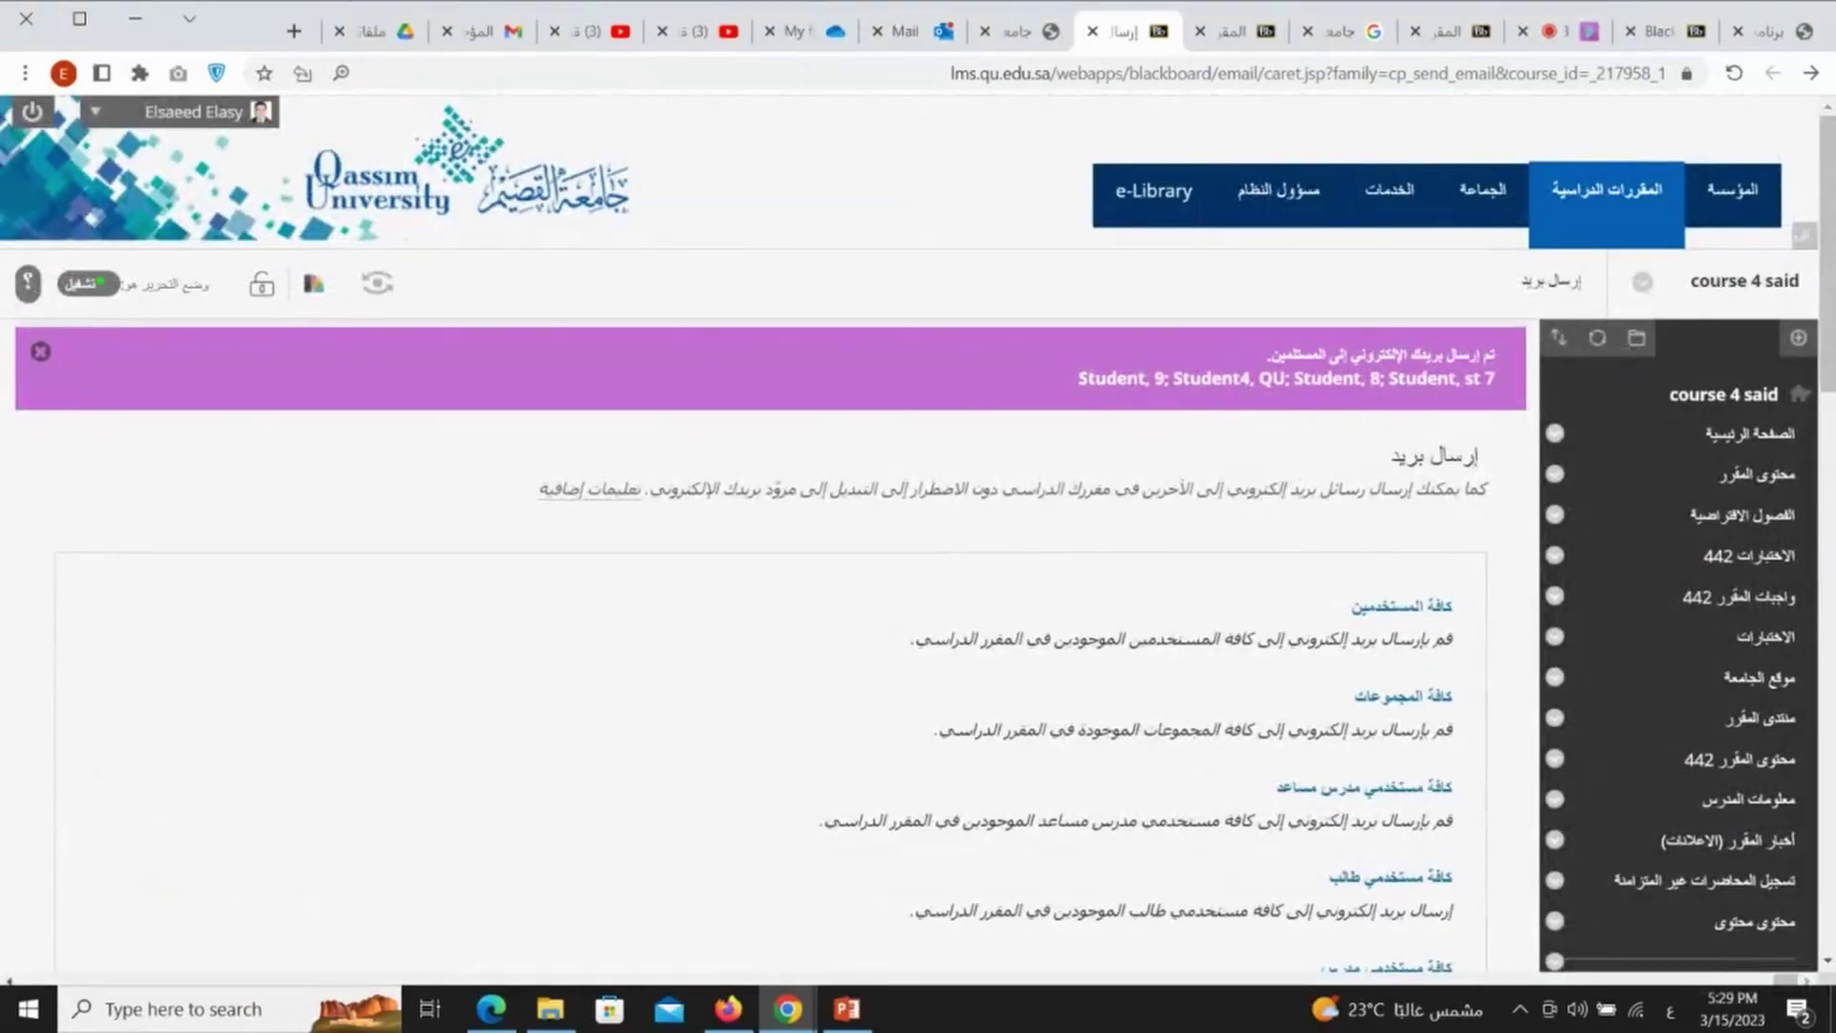
pyautogui.moveTo(1081, 379); pyautogui.dragTo(1514, 388)
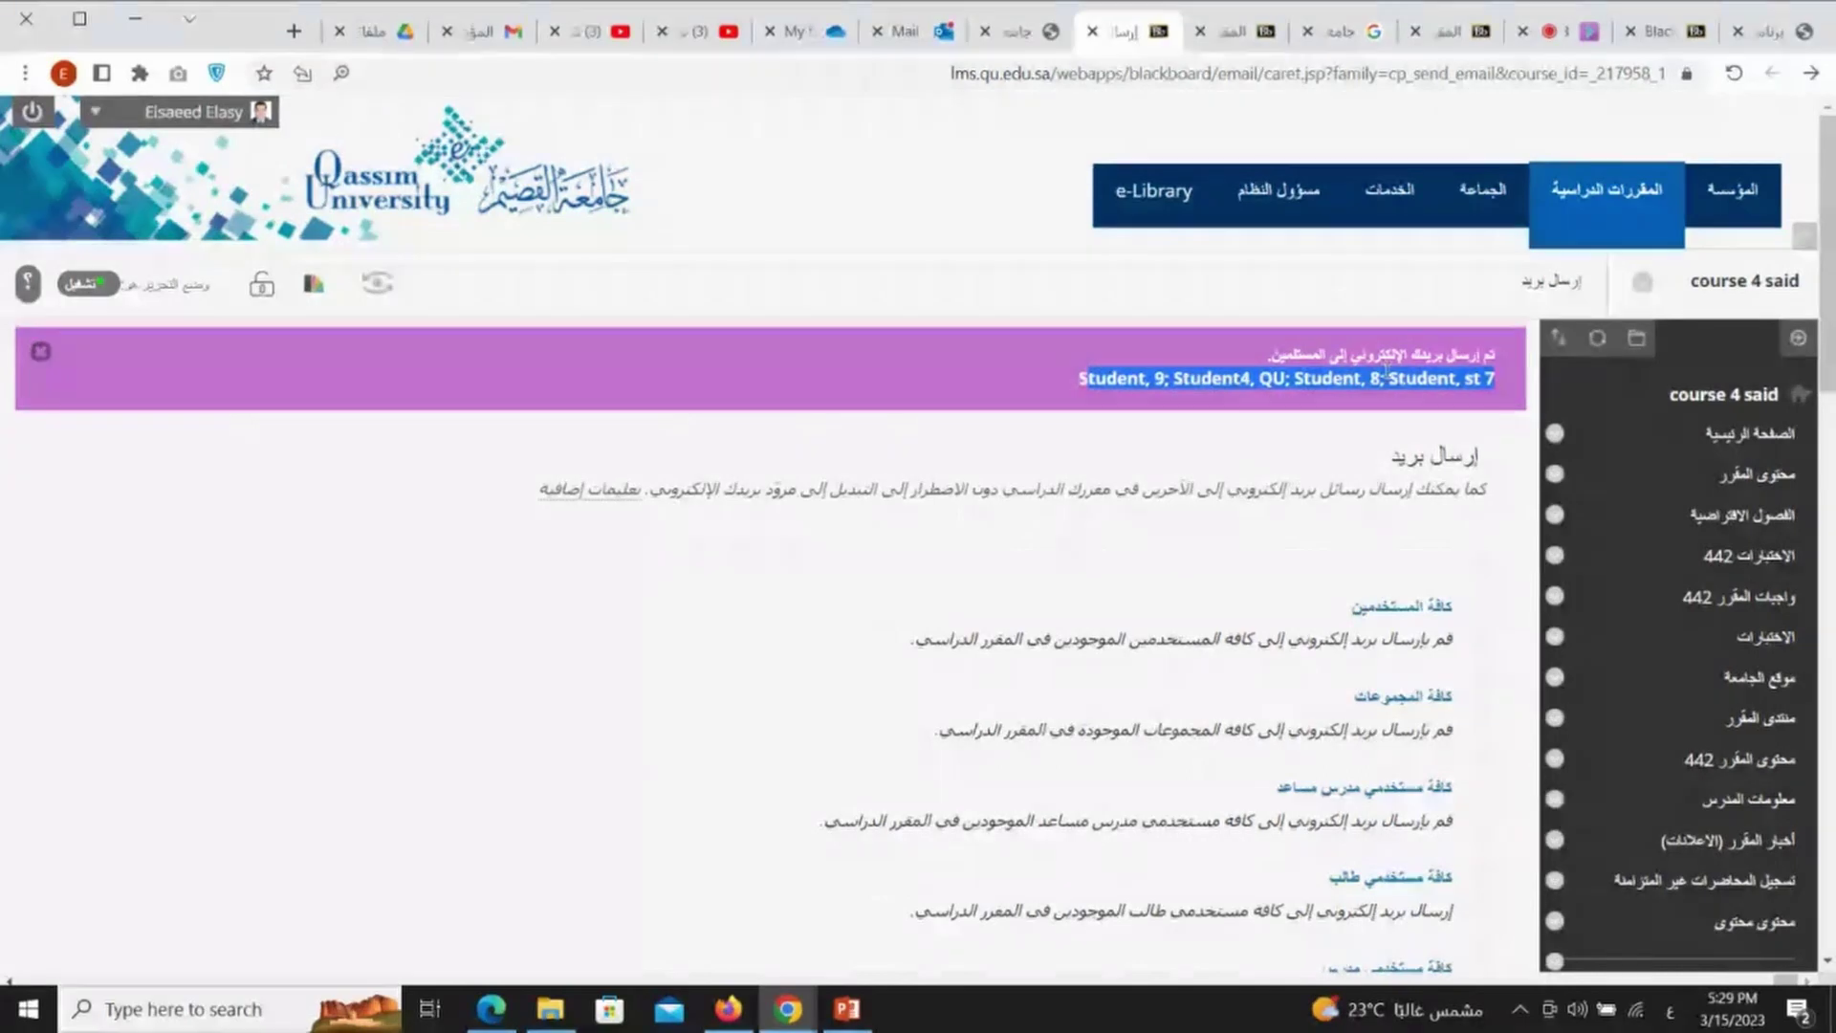
# Switch to the Outlook inbox and check for the incoming course email with the subject "course 4 said: الموضوع".
pyautogui.click(933, 31)
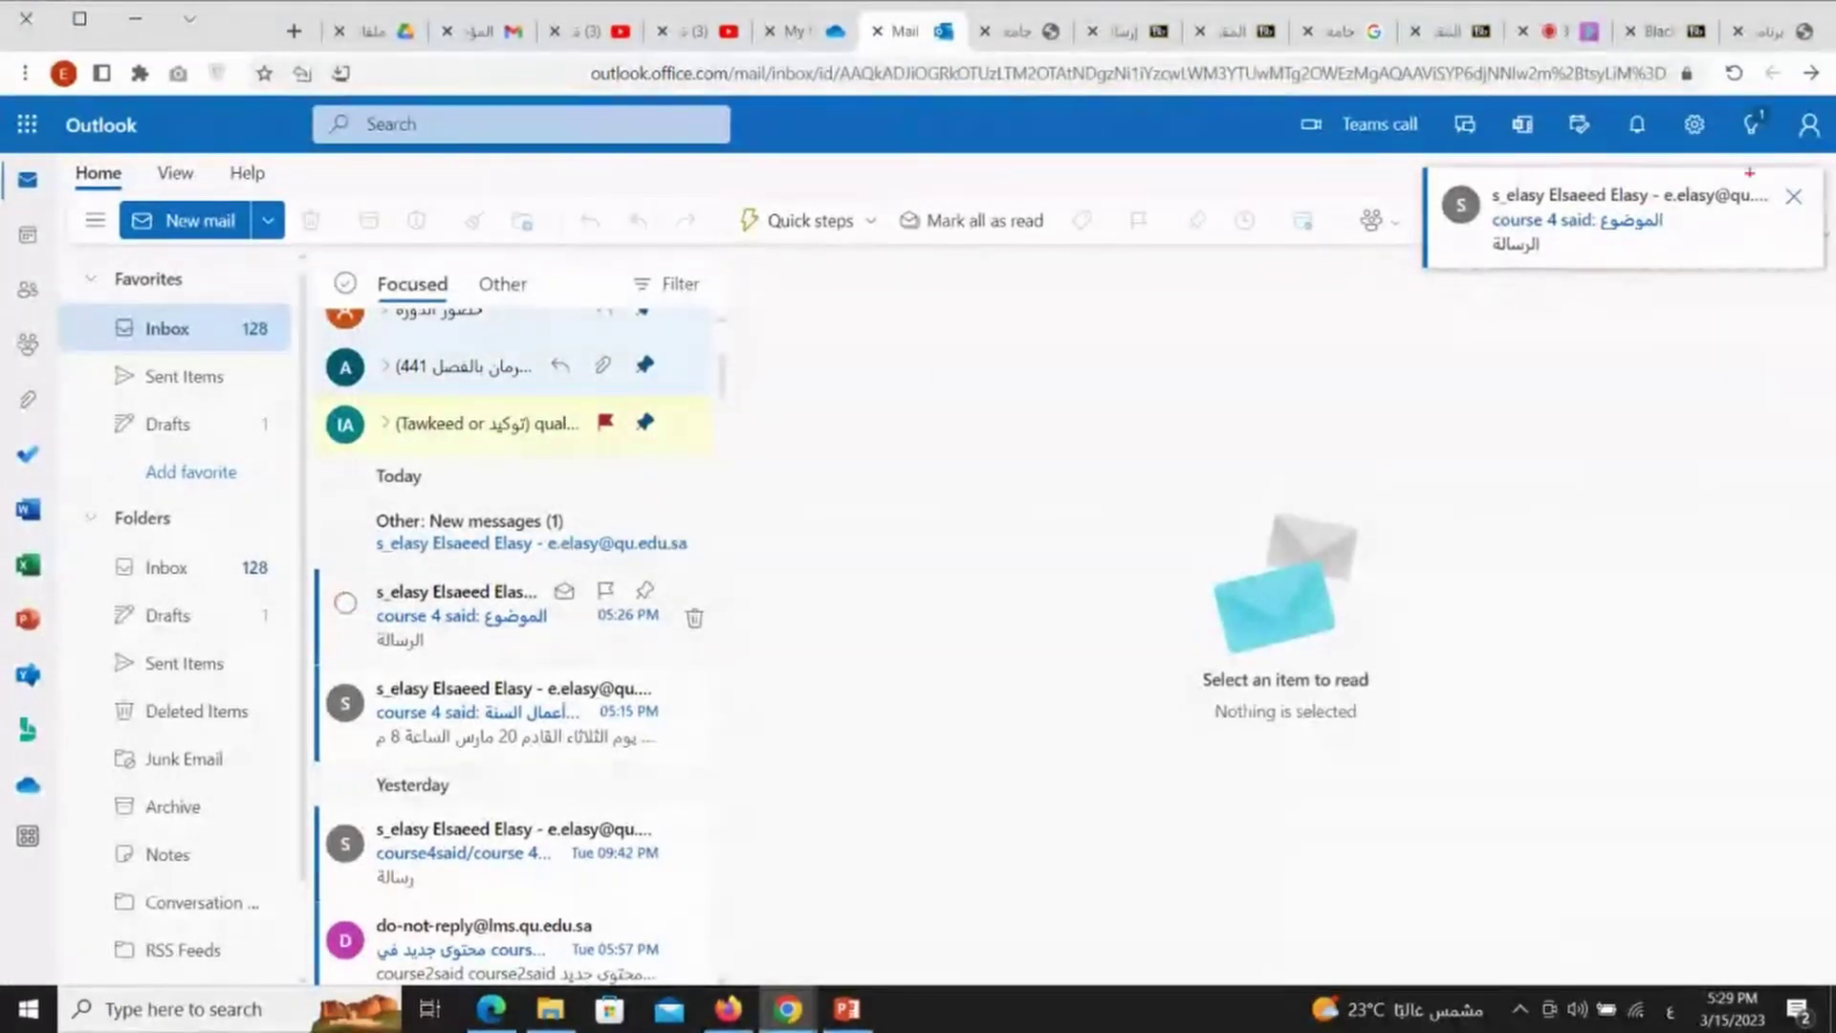
pyautogui.moveTo(1750, 173)
pyautogui.mouseDown()
pyautogui.moveTo(1602, 161)
pyautogui.moveTo(1478, 268)
pyautogui.moveTo(1768, 186)
pyautogui.mouseUp()
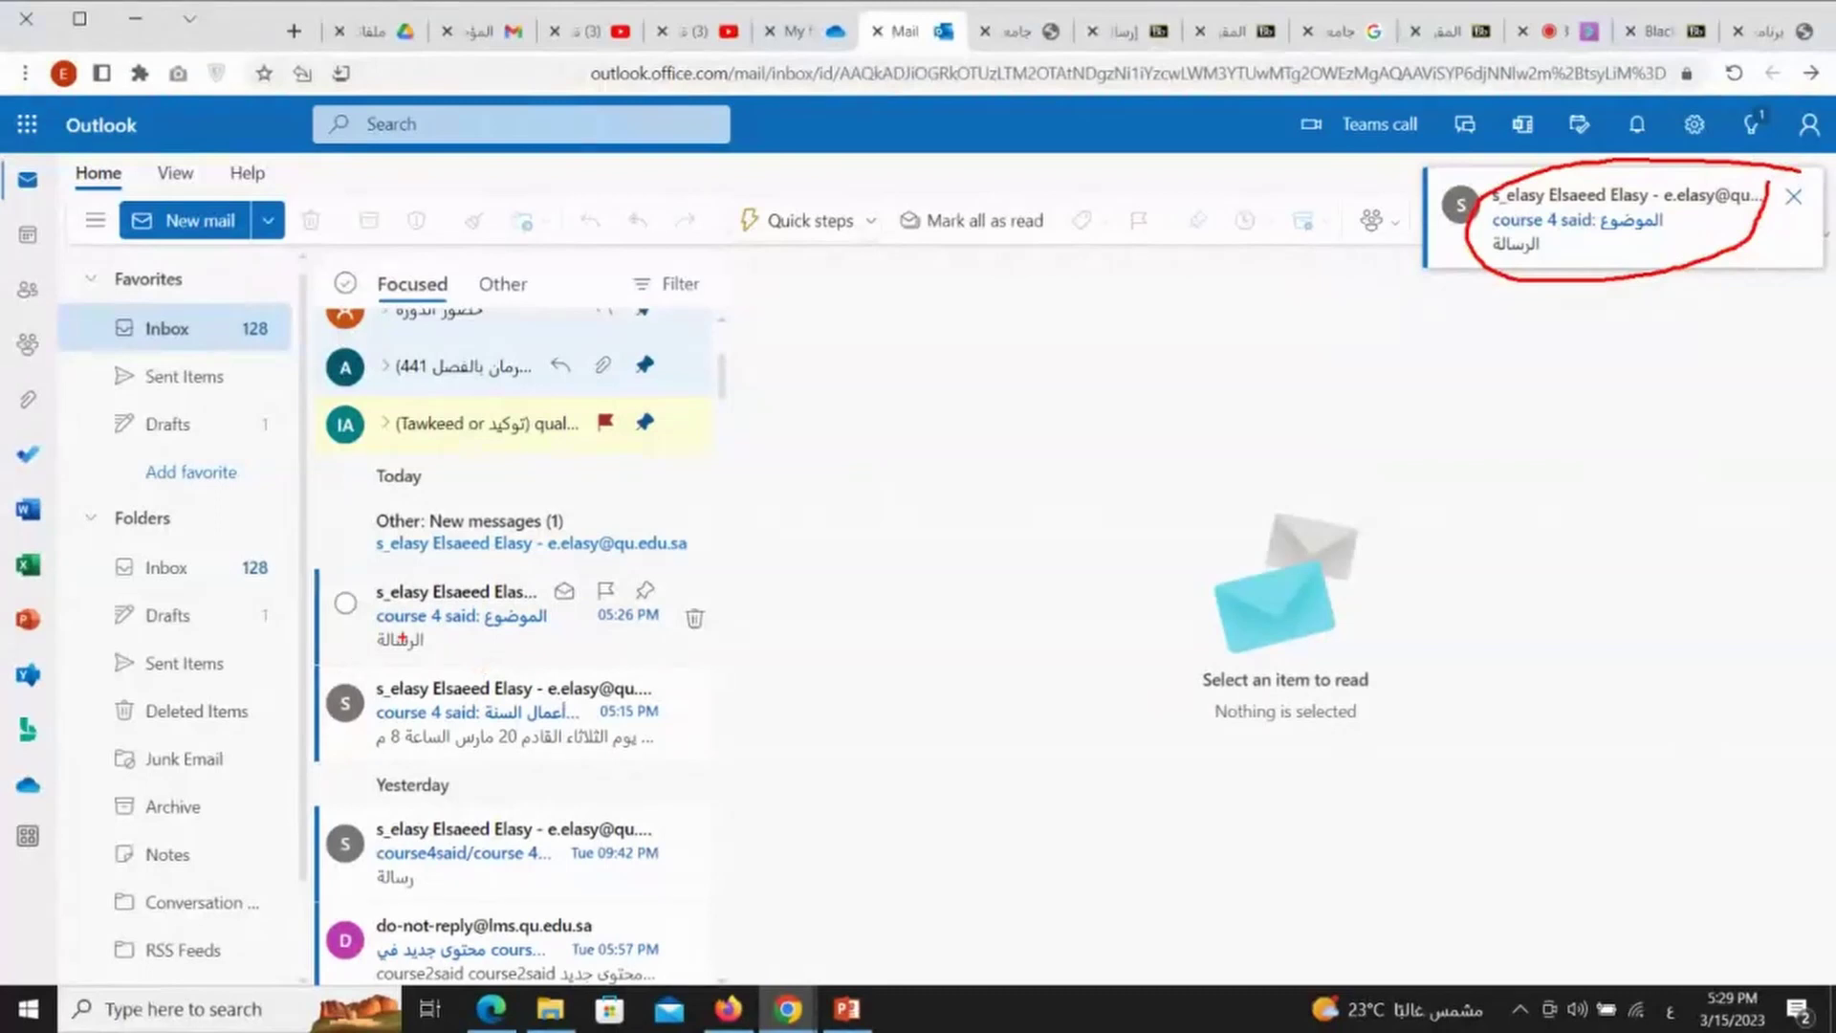
pyautogui.moveTo(376, 569); pyautogui.dragTo(560, 557)
pyautogui.moveTo(376, 654); pyautogui.dragTo(563, 650)
pyautogui.moveTo(1594, 401)
pyautogui.mouseDown()
pyautogui.moveTo(1596, 275)
pyautogui.moveTo(1618, 307)
pyautogui.mouseUp()
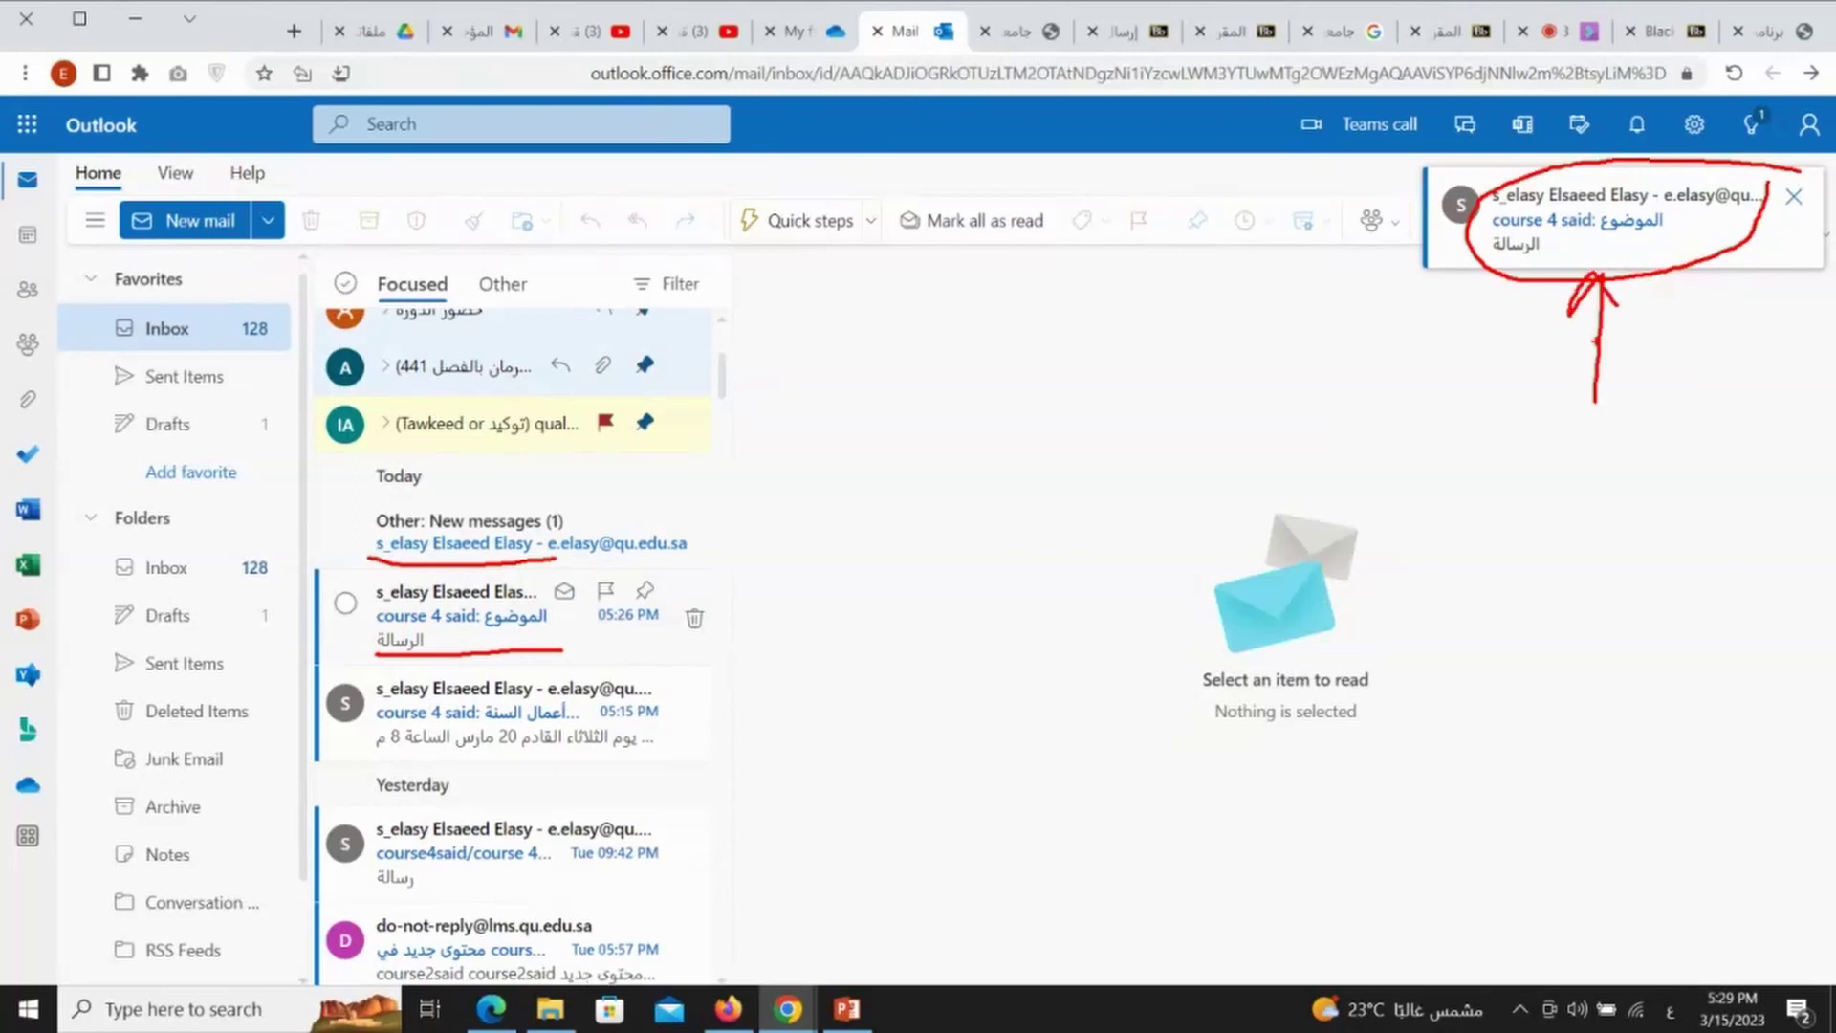
pyautogui.press('Escape')
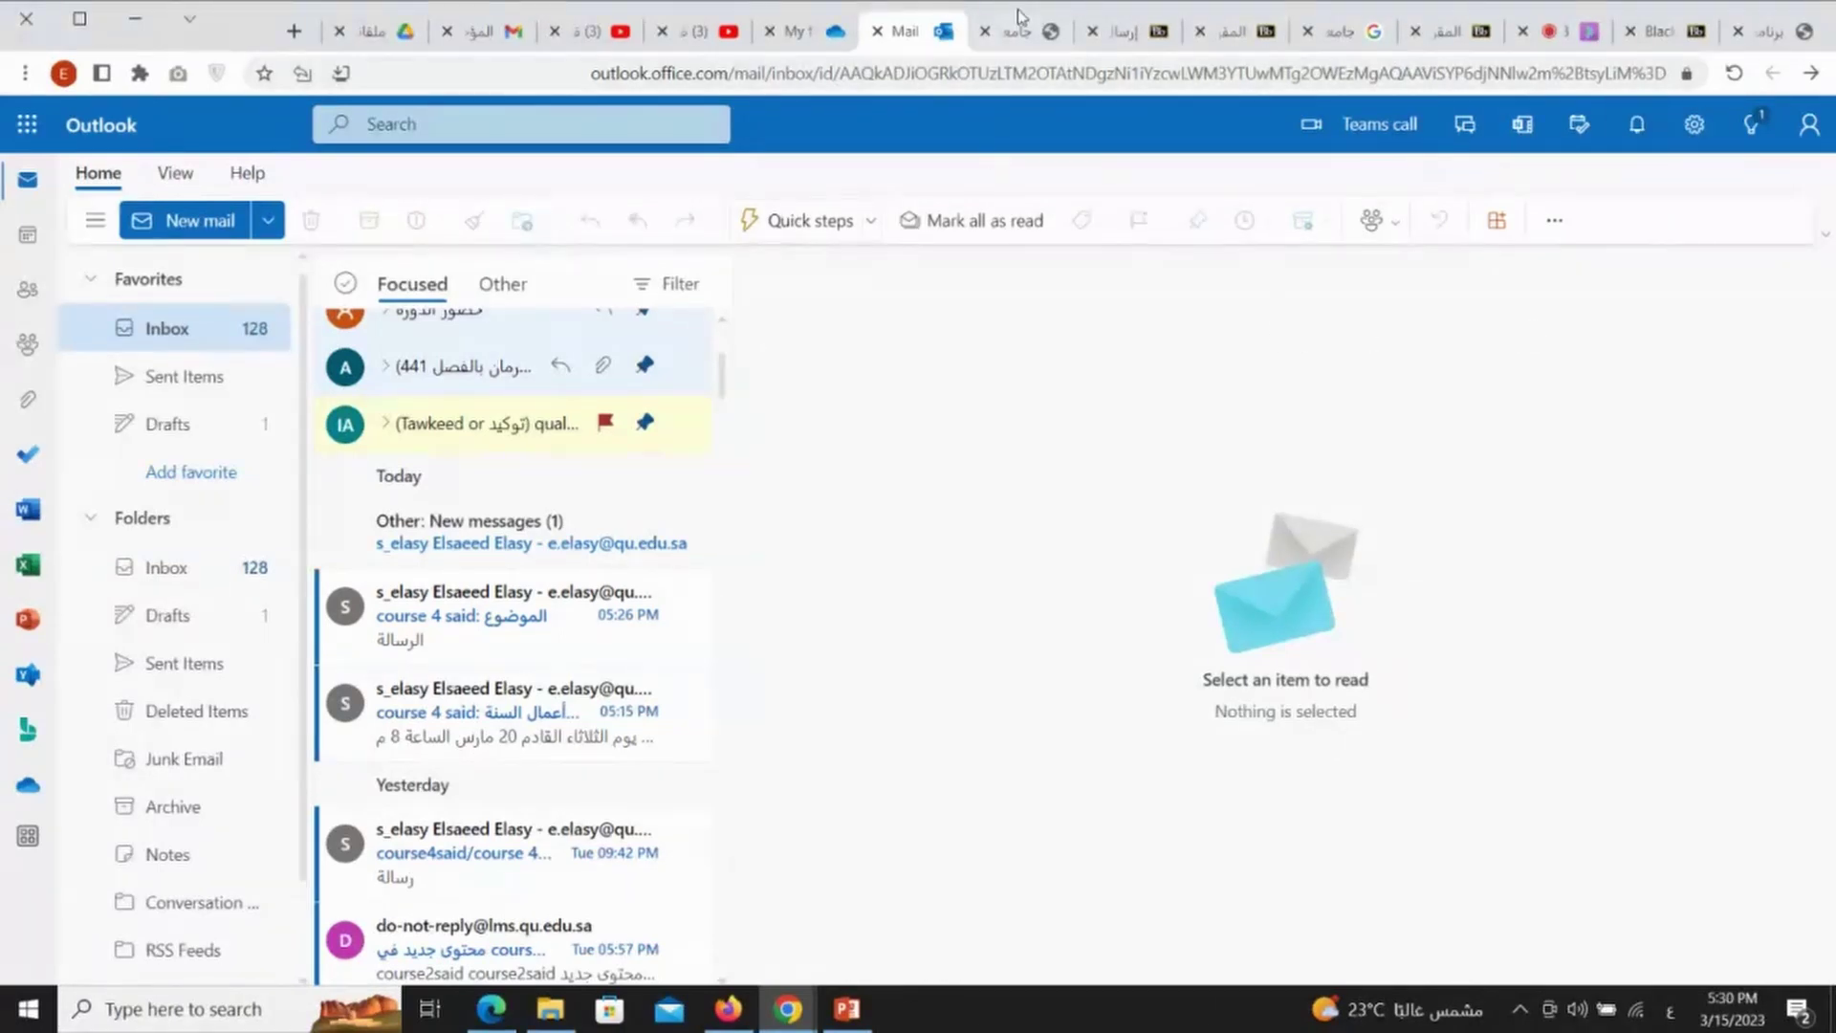
# Return to Blackboard's course email page and examine the option for individual or selected users (مستخدمين مفردين / محددين).
pyautogui.click(1129, 30)
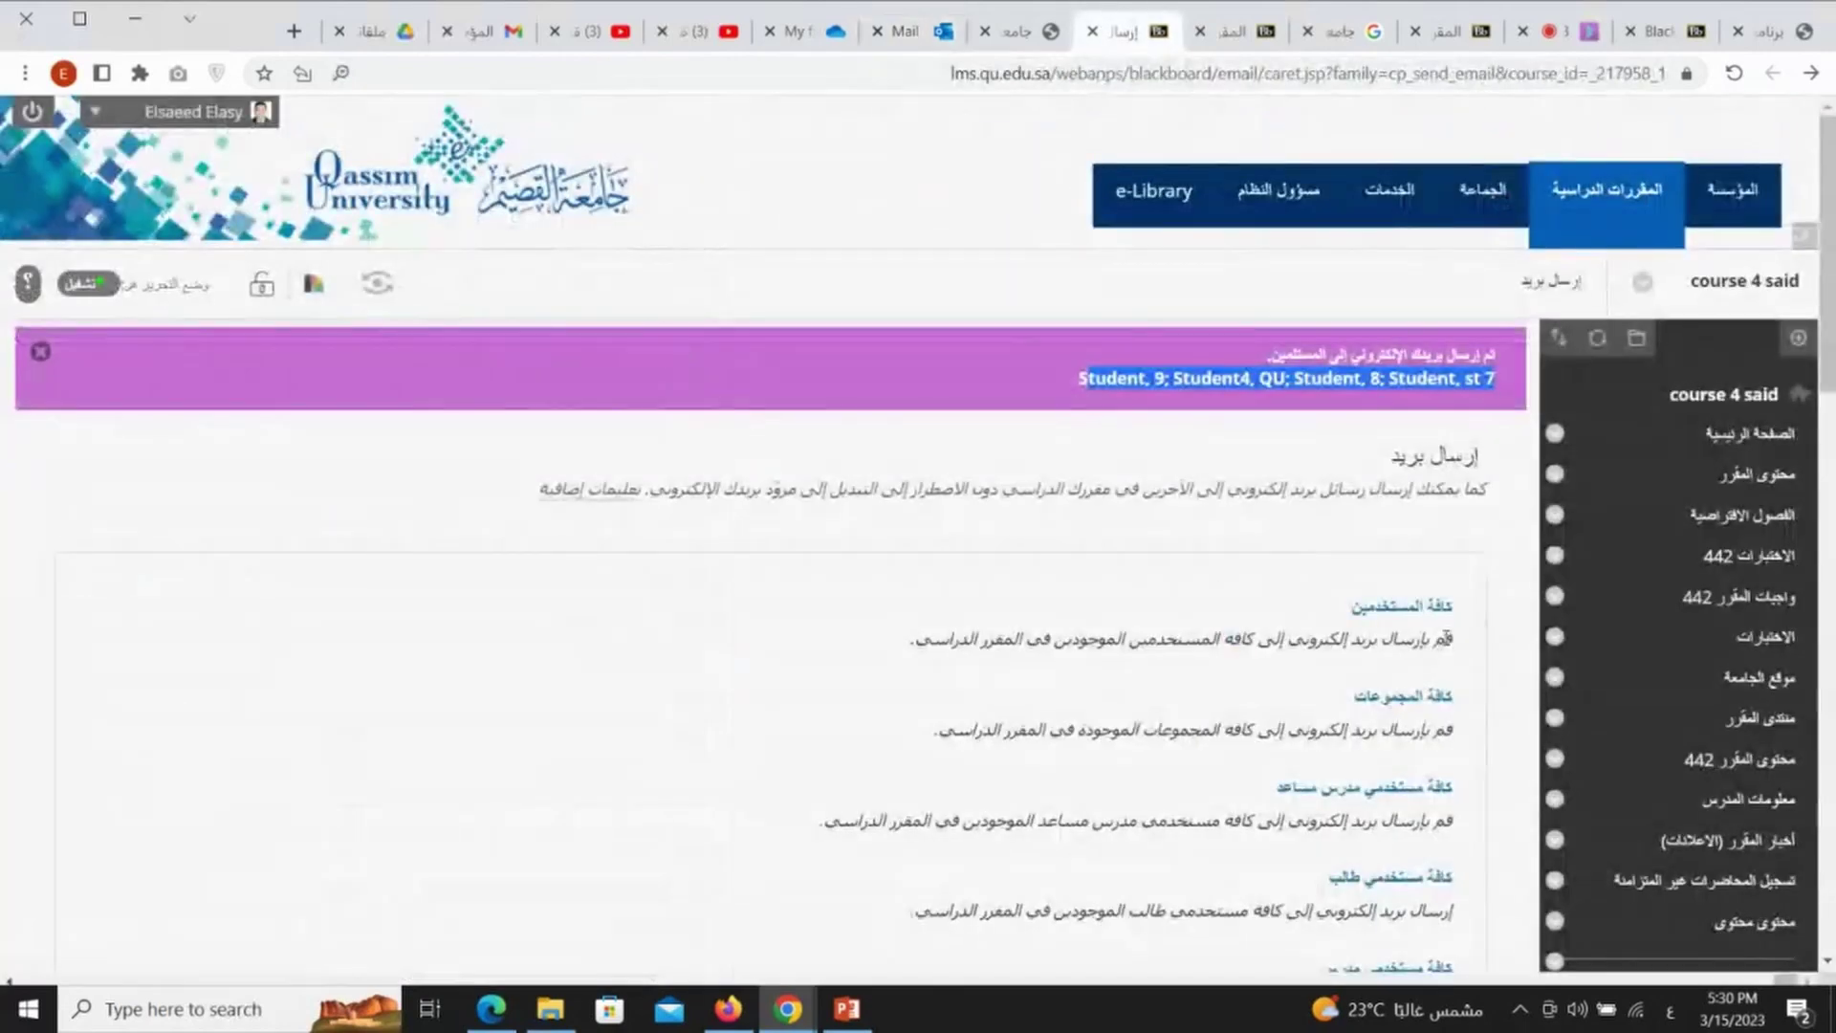
pyautogui.scroll(-4, 1215, 591)
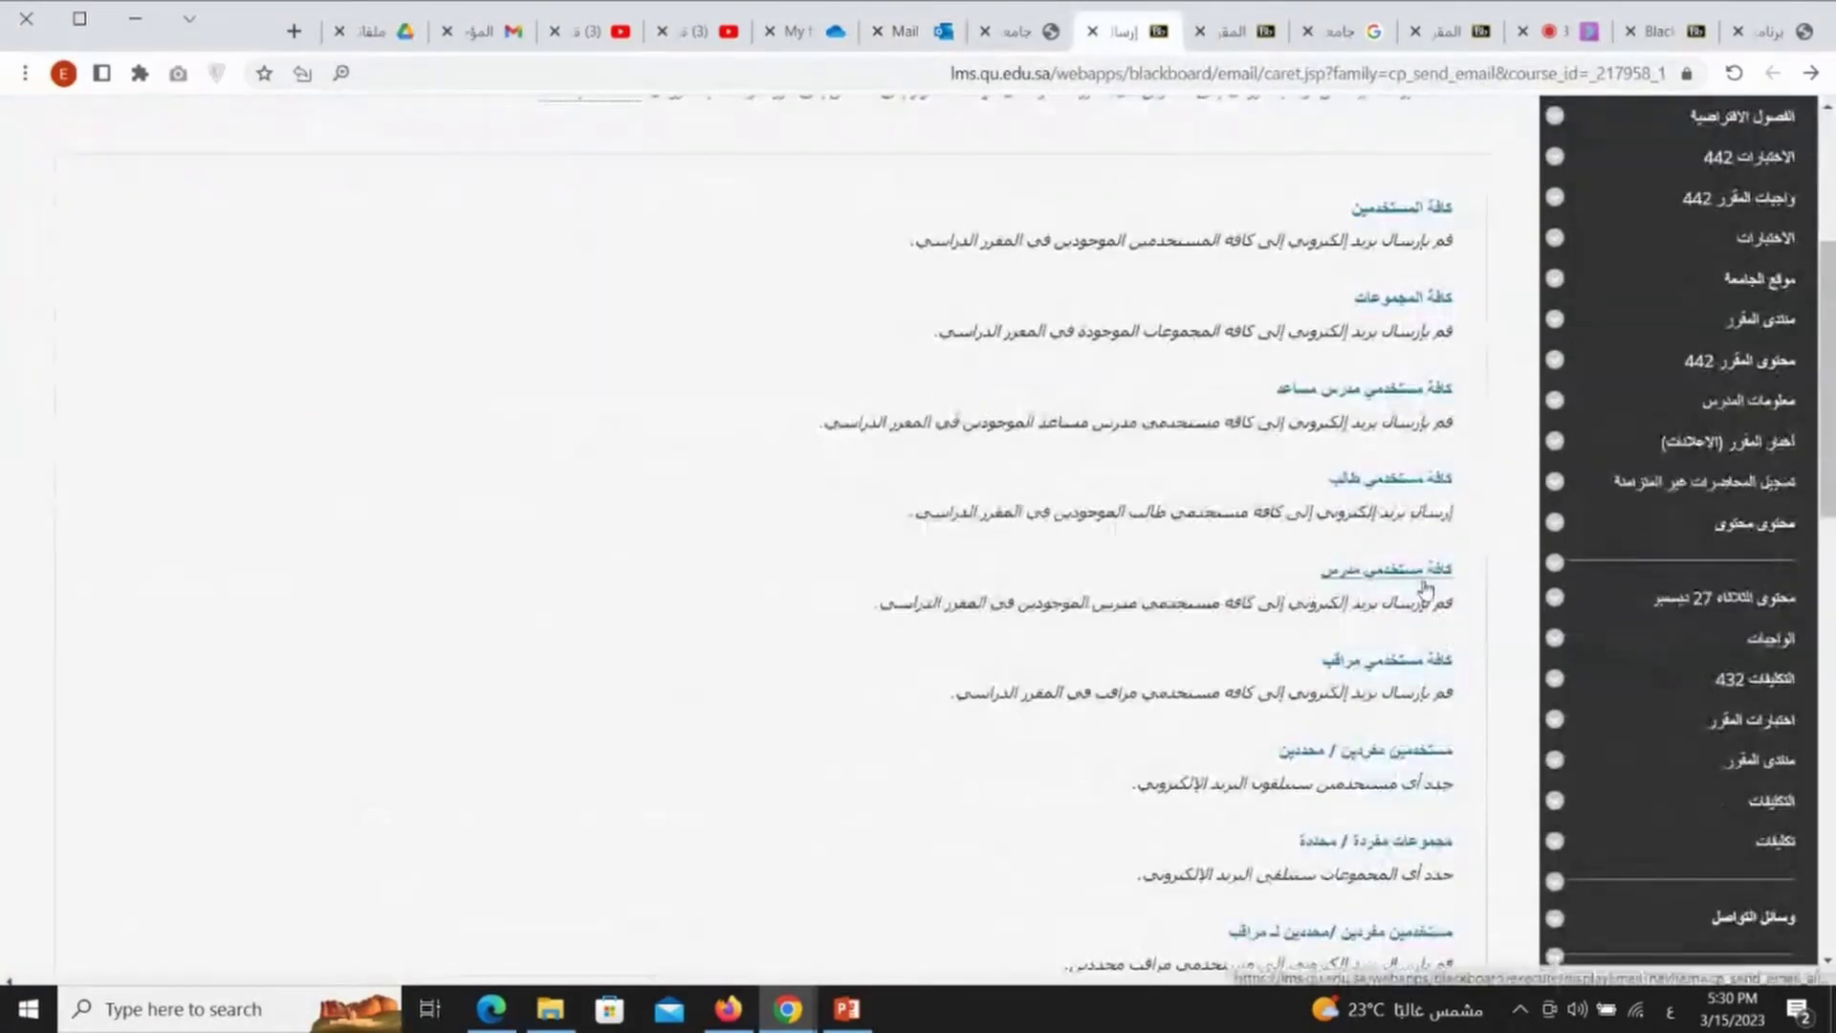
pyautogui.scroll(-2, 1425, 588)
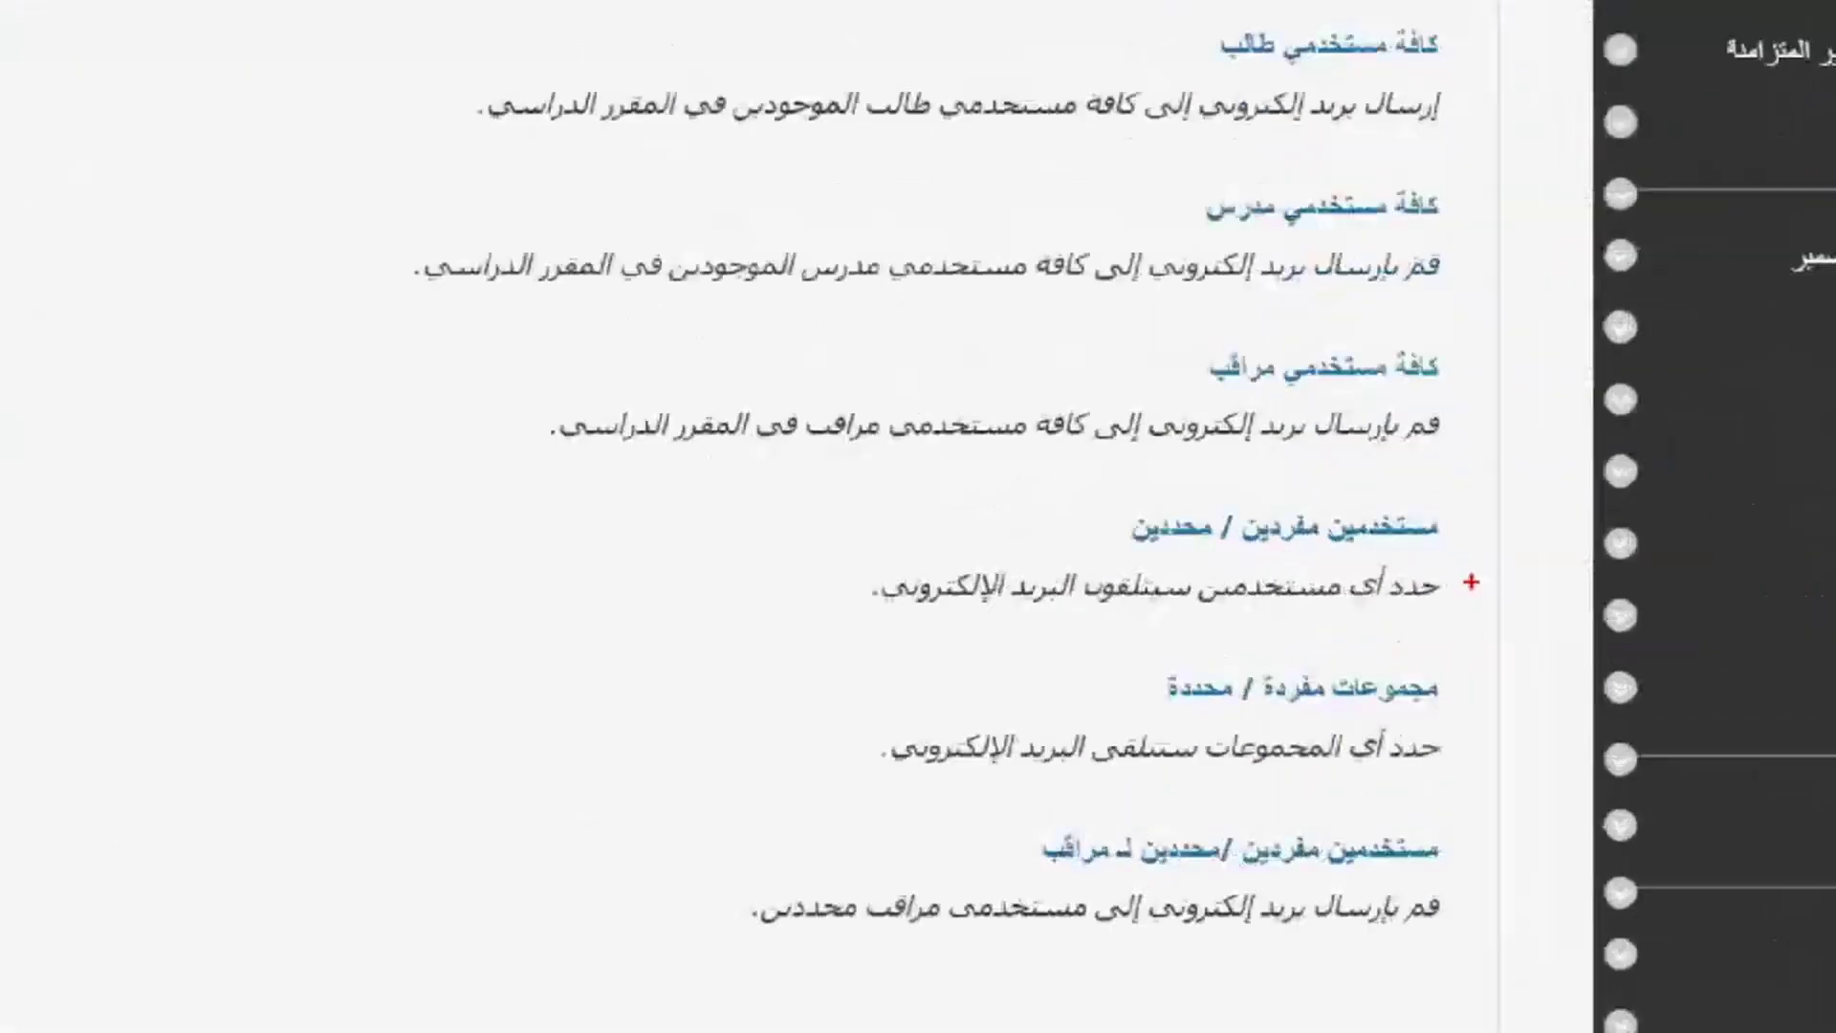
pyautogui.moveTo(1437, 546); pyautogui.dragTo(1084, 549)
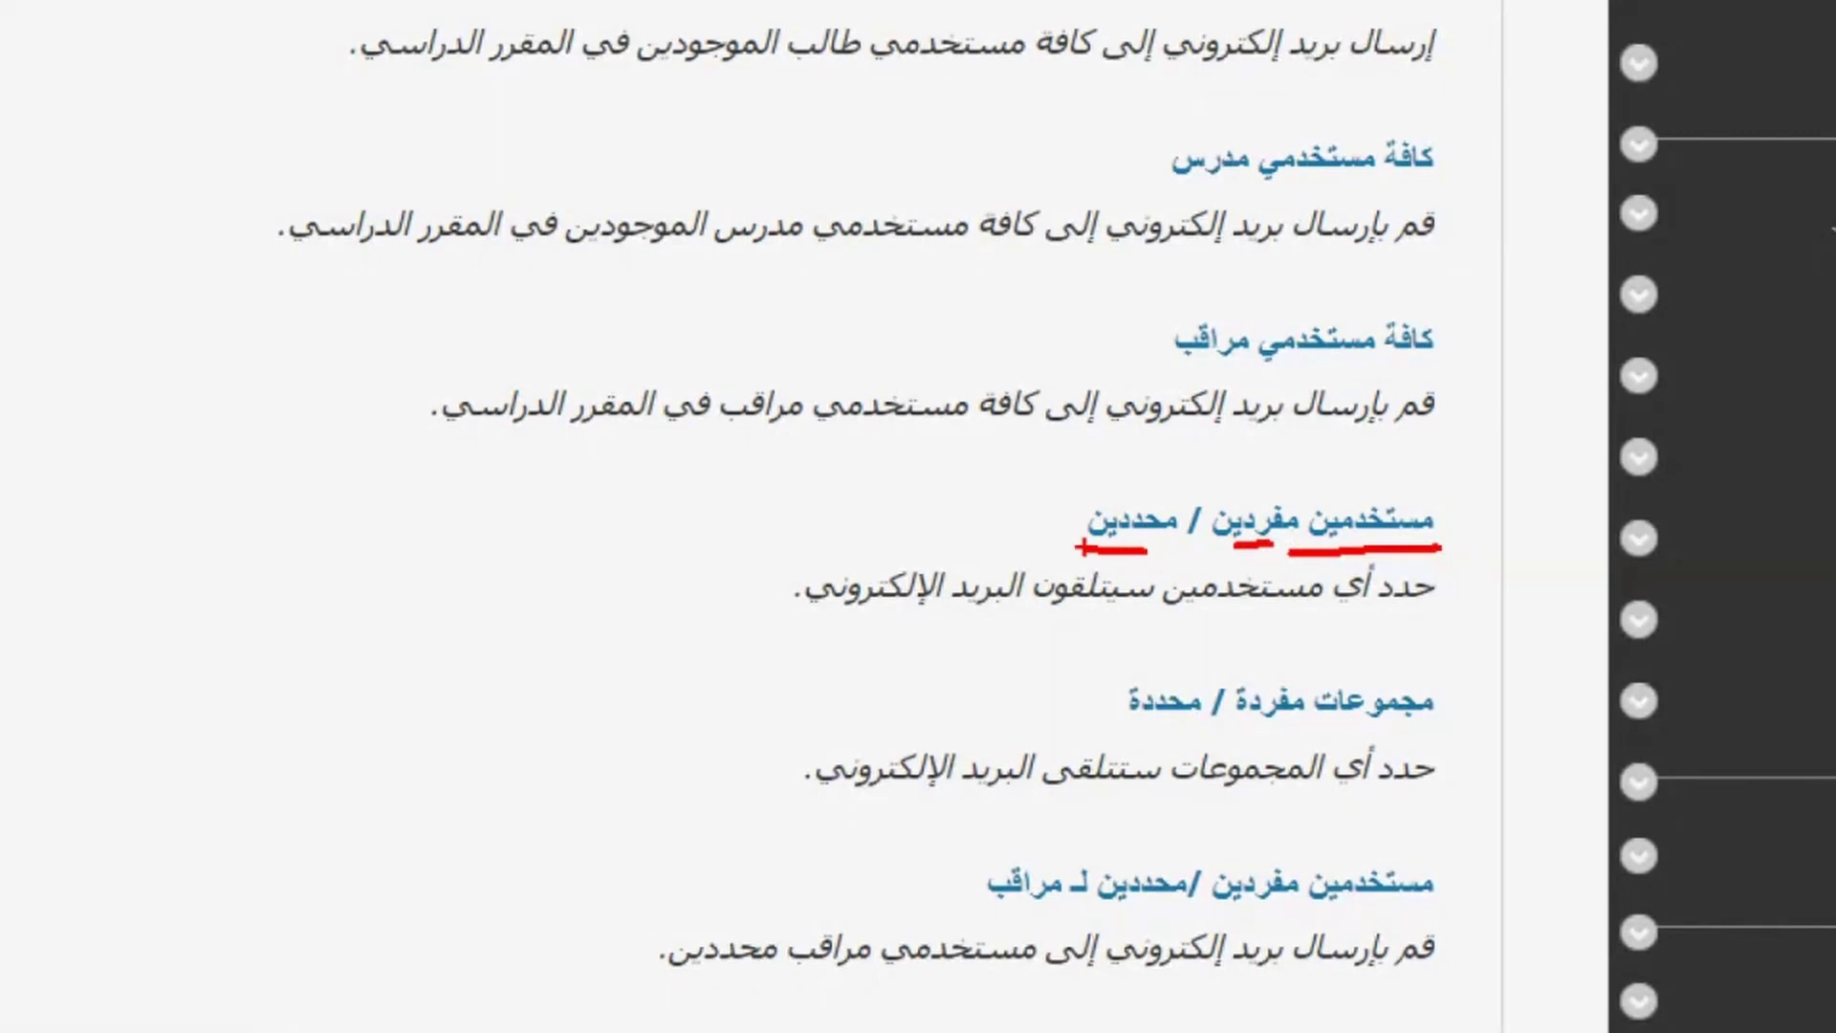
pyautogui.press('Escape')
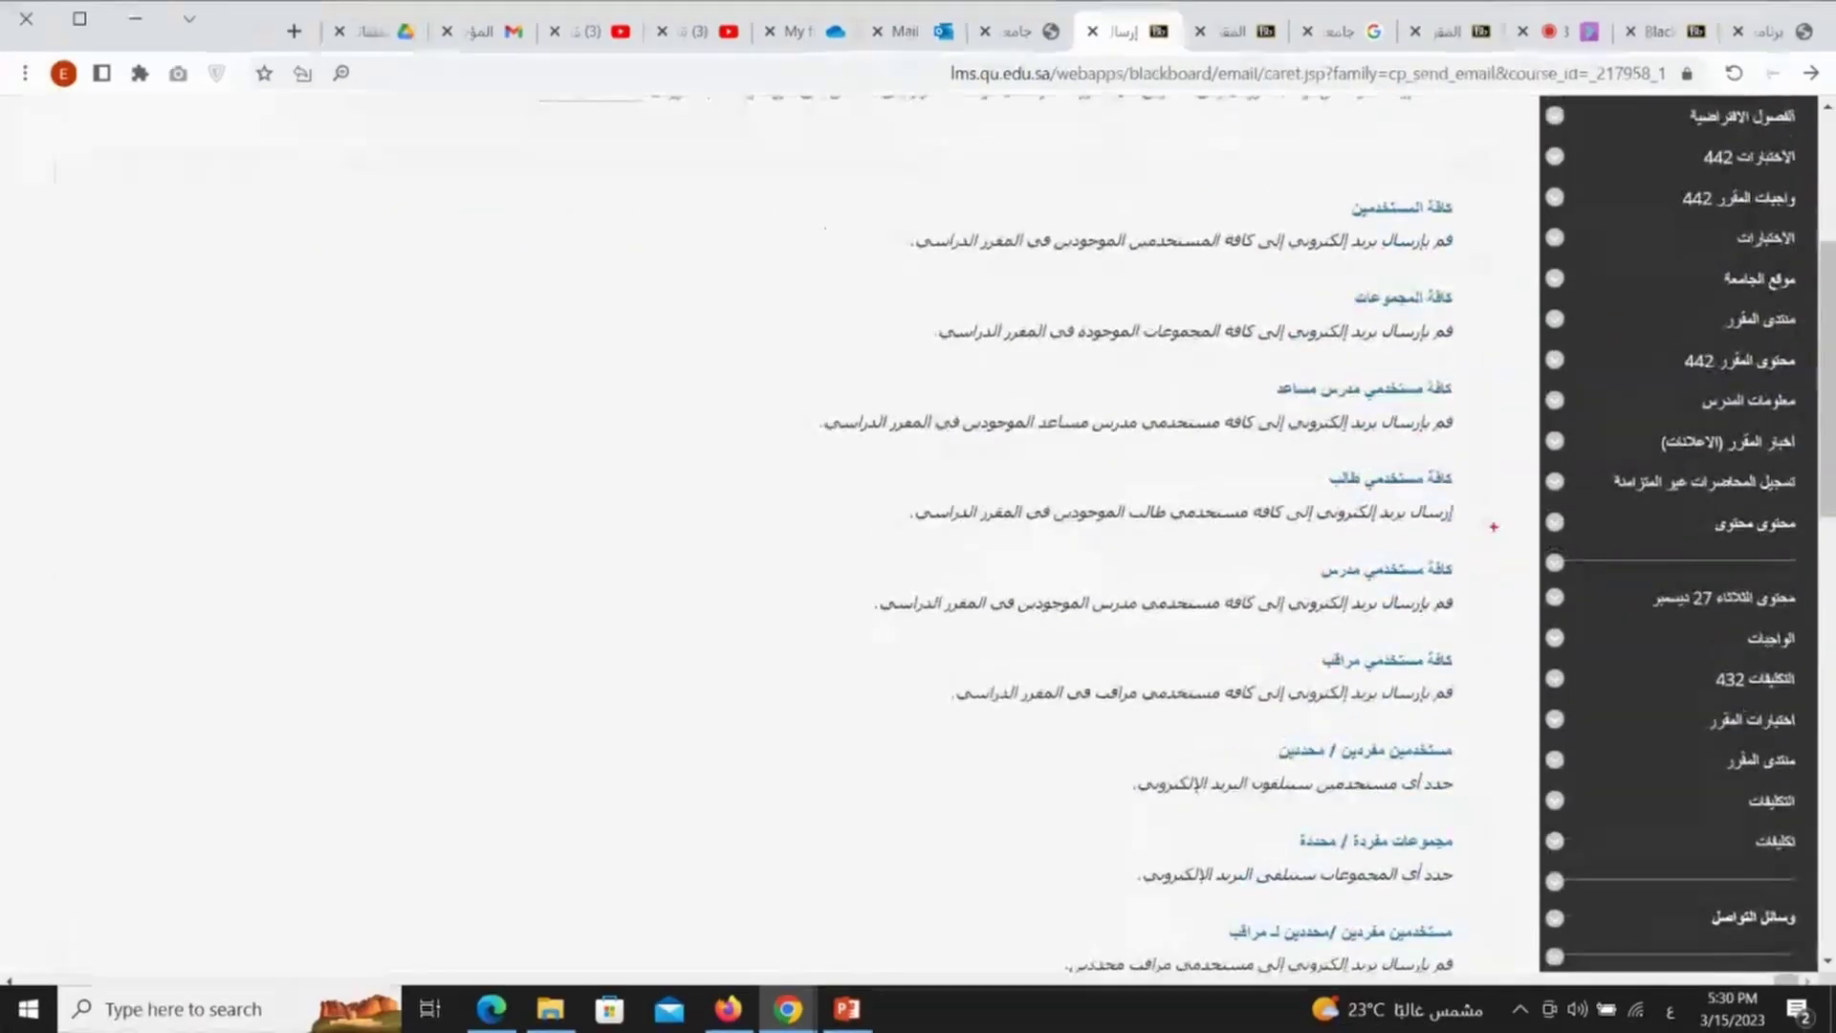
# Compare the recipient options for all teaching assistants (مدرس مساعد), all students (طالب) and all instructors (مدرس).
pyautogui.hotkey('ctrl', '1')
pyautogui.moveTo(1468, 233); pyautogui.dragTo(1428, 234)
pyautogui.moveTo(1372, 458); pyautogui.dragTo(1411, 459)
pyautogui.moveTo(1320, 281); pyautogui.dragTo(1070, 276)
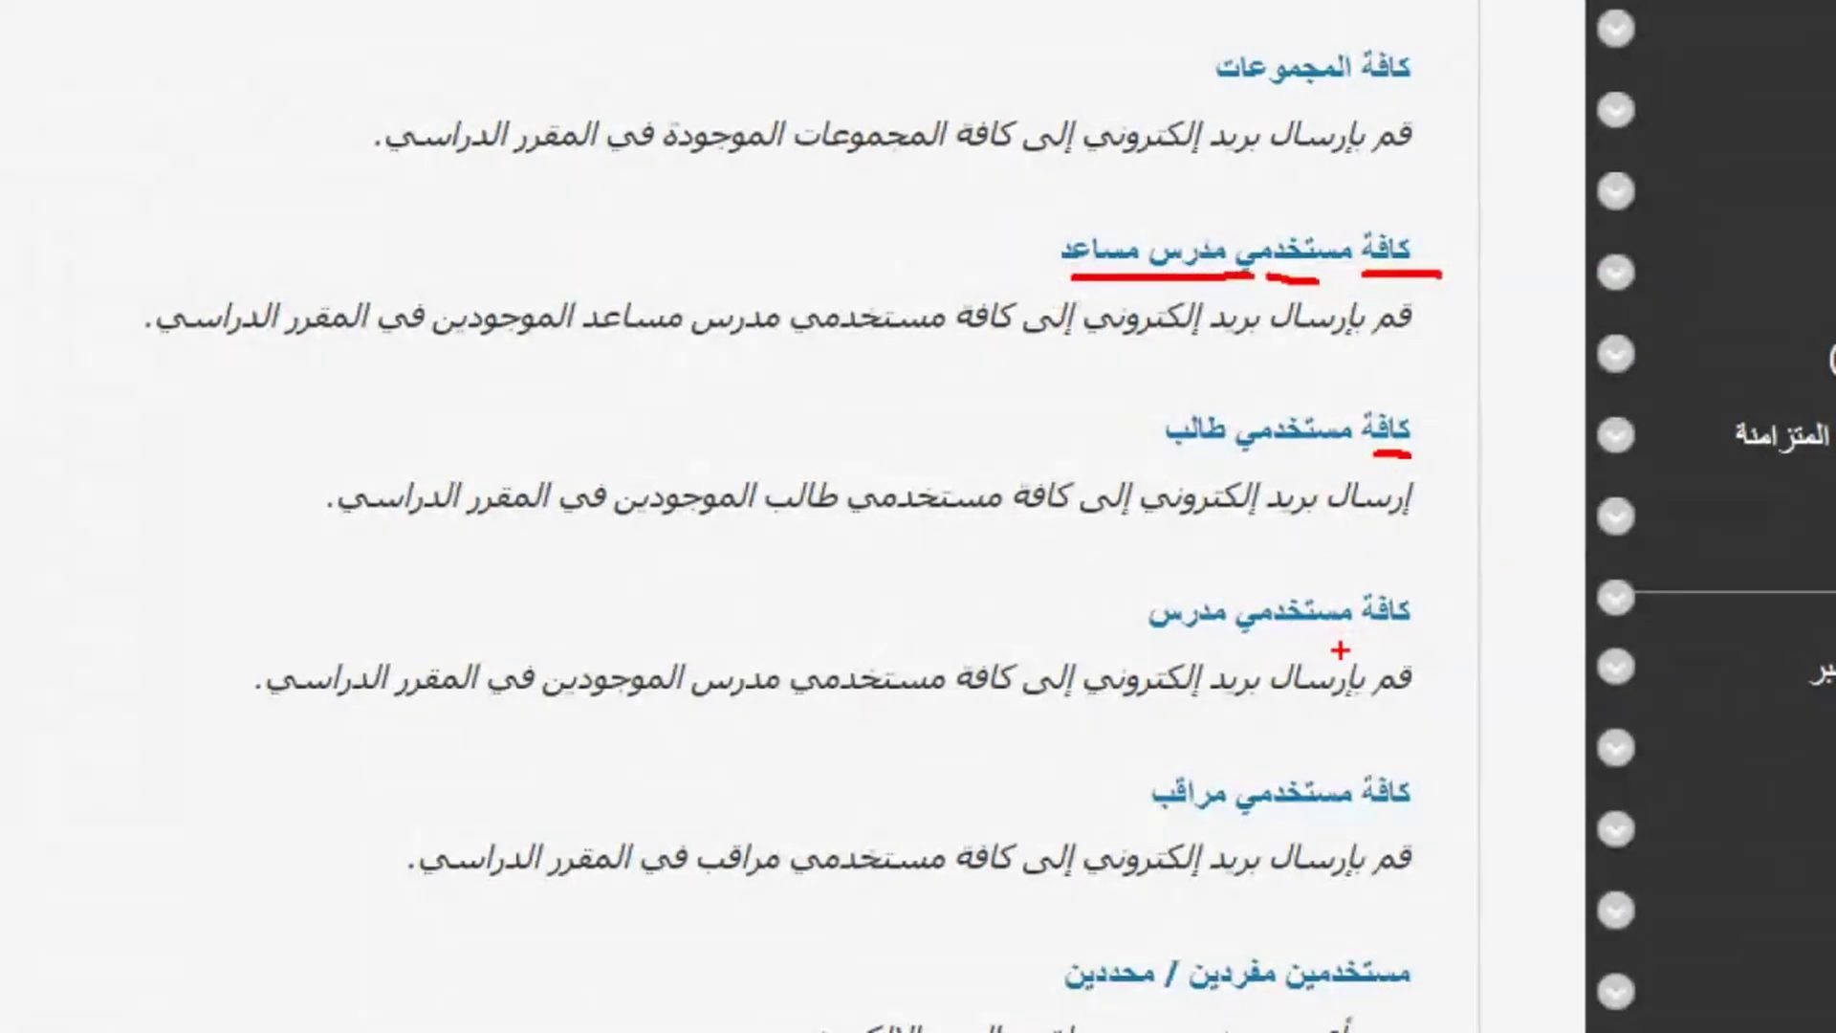
pyautogui.moveTo(1337, 633); pyautogui.dragTo(1169, 646)
pyautogui.moveTo(1435, 574)
pyautogui.mouseDown()
pyautogui.moveTo(1215, 557)
pyautogui.moveTo(1162, 650)
pyautogui.moveTo(1454, 629)
pyautogui.moveTo(1439, 571)
pyautogui.mouseUp()
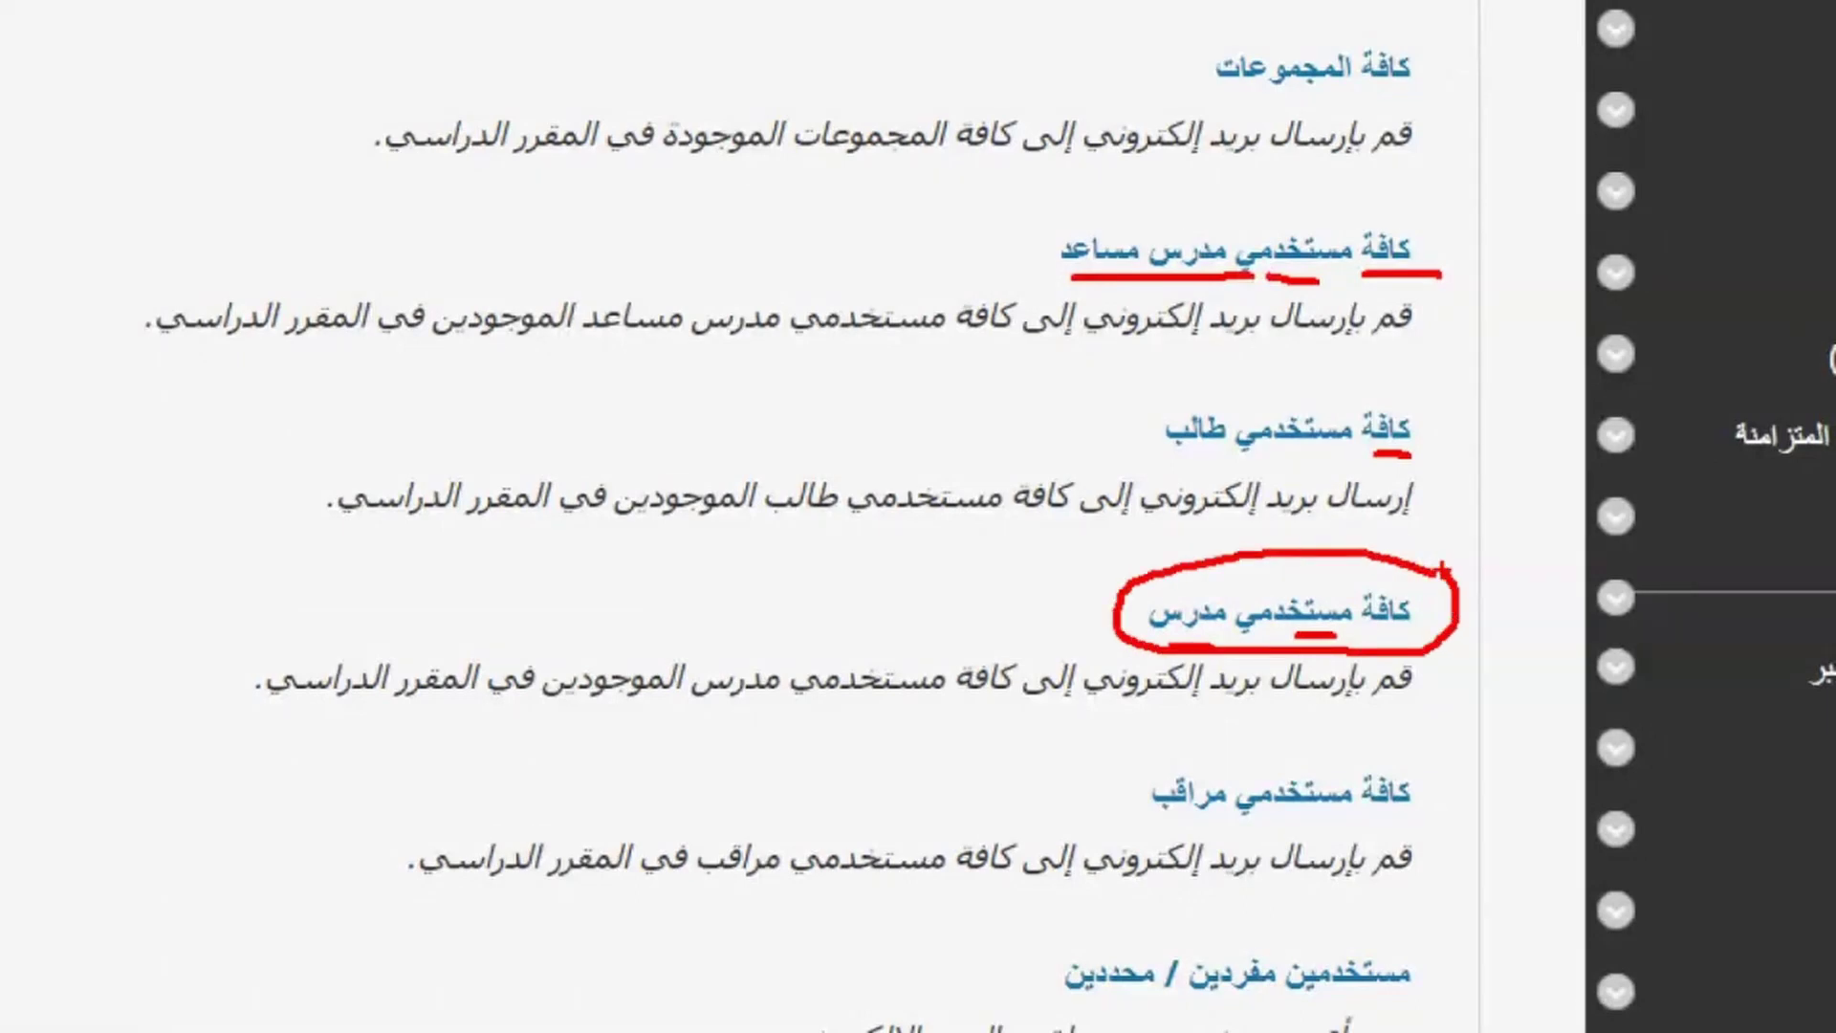
pyautogui.moveTo(983, 576)
pyautogui.mouseDown()
pyautogui.moveTo(1117, 591)
pyautogui.moveTo(1084, 616)
pyautogui.mouseUp()
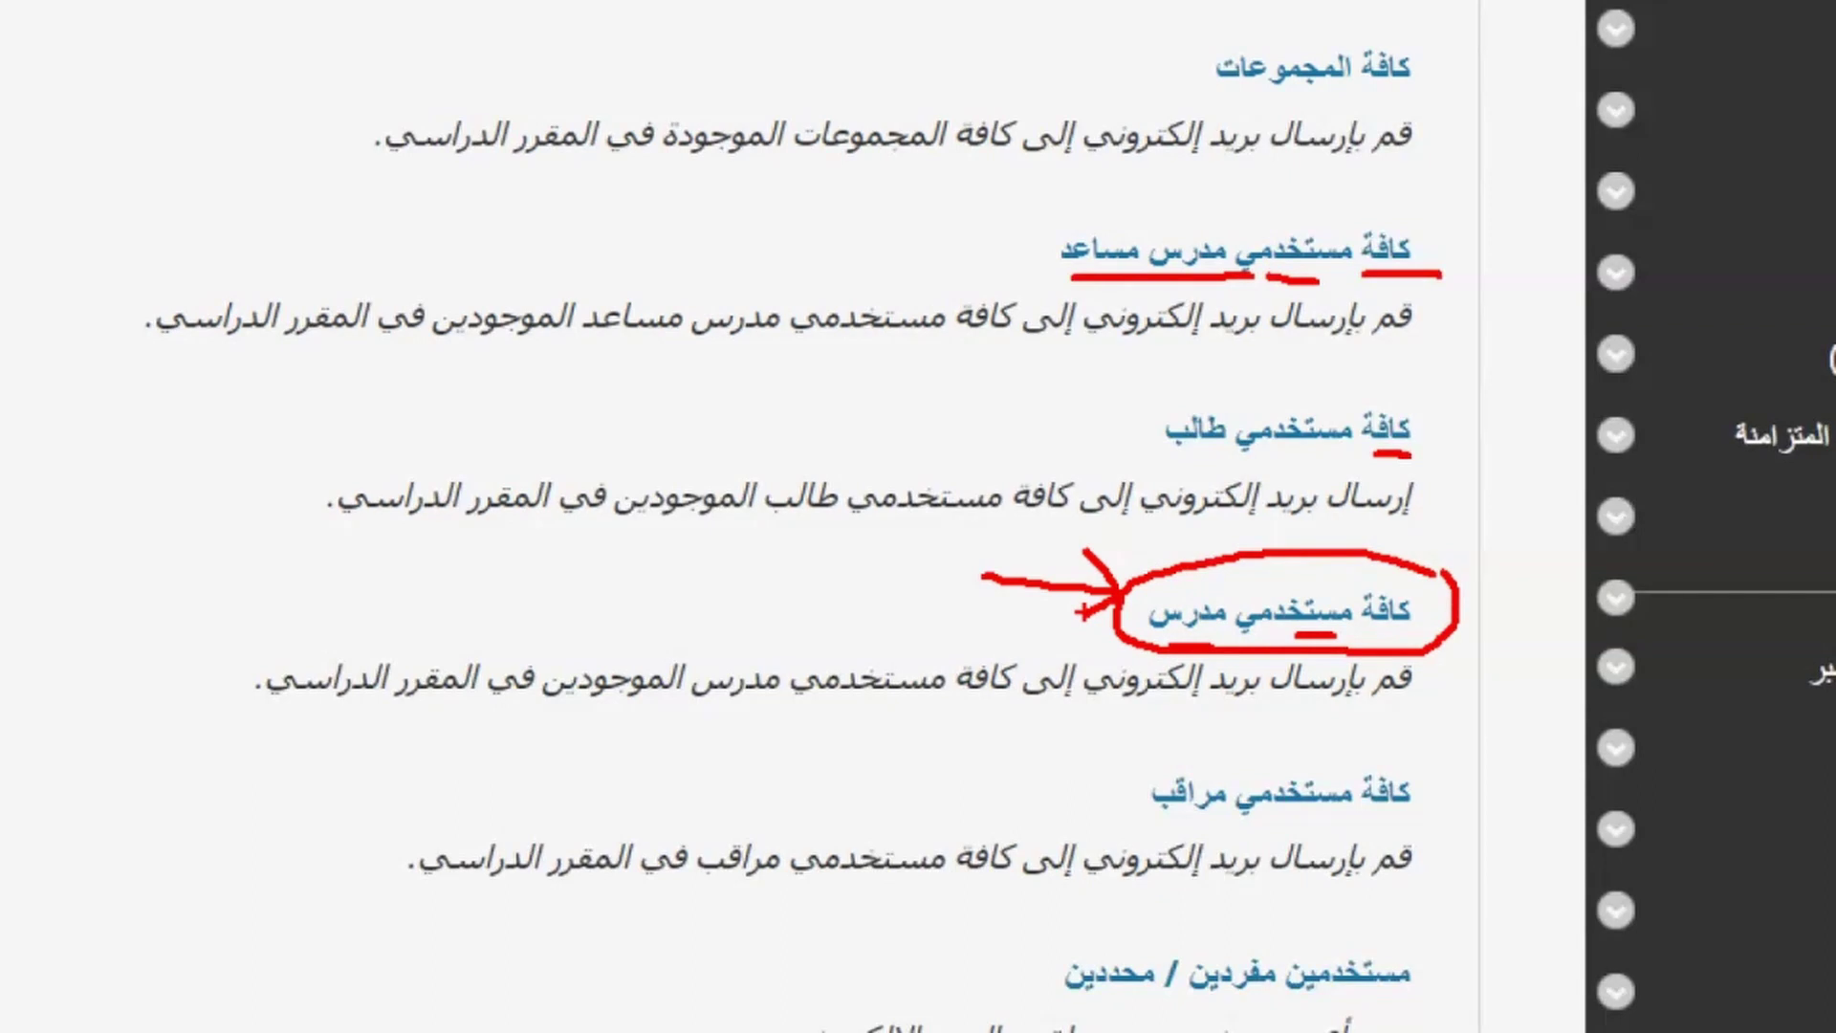
pyautogui.moveTo(1322, 454); pyautogui.dragTo(1161, 455)
pyautogui.moveTo(1430, 227)
pyautogui.mouseDown()
pyautogui.moveTo(1341, 255)
pyautogui.moveTo(1444, 258)
pyautogui.mouseUp()
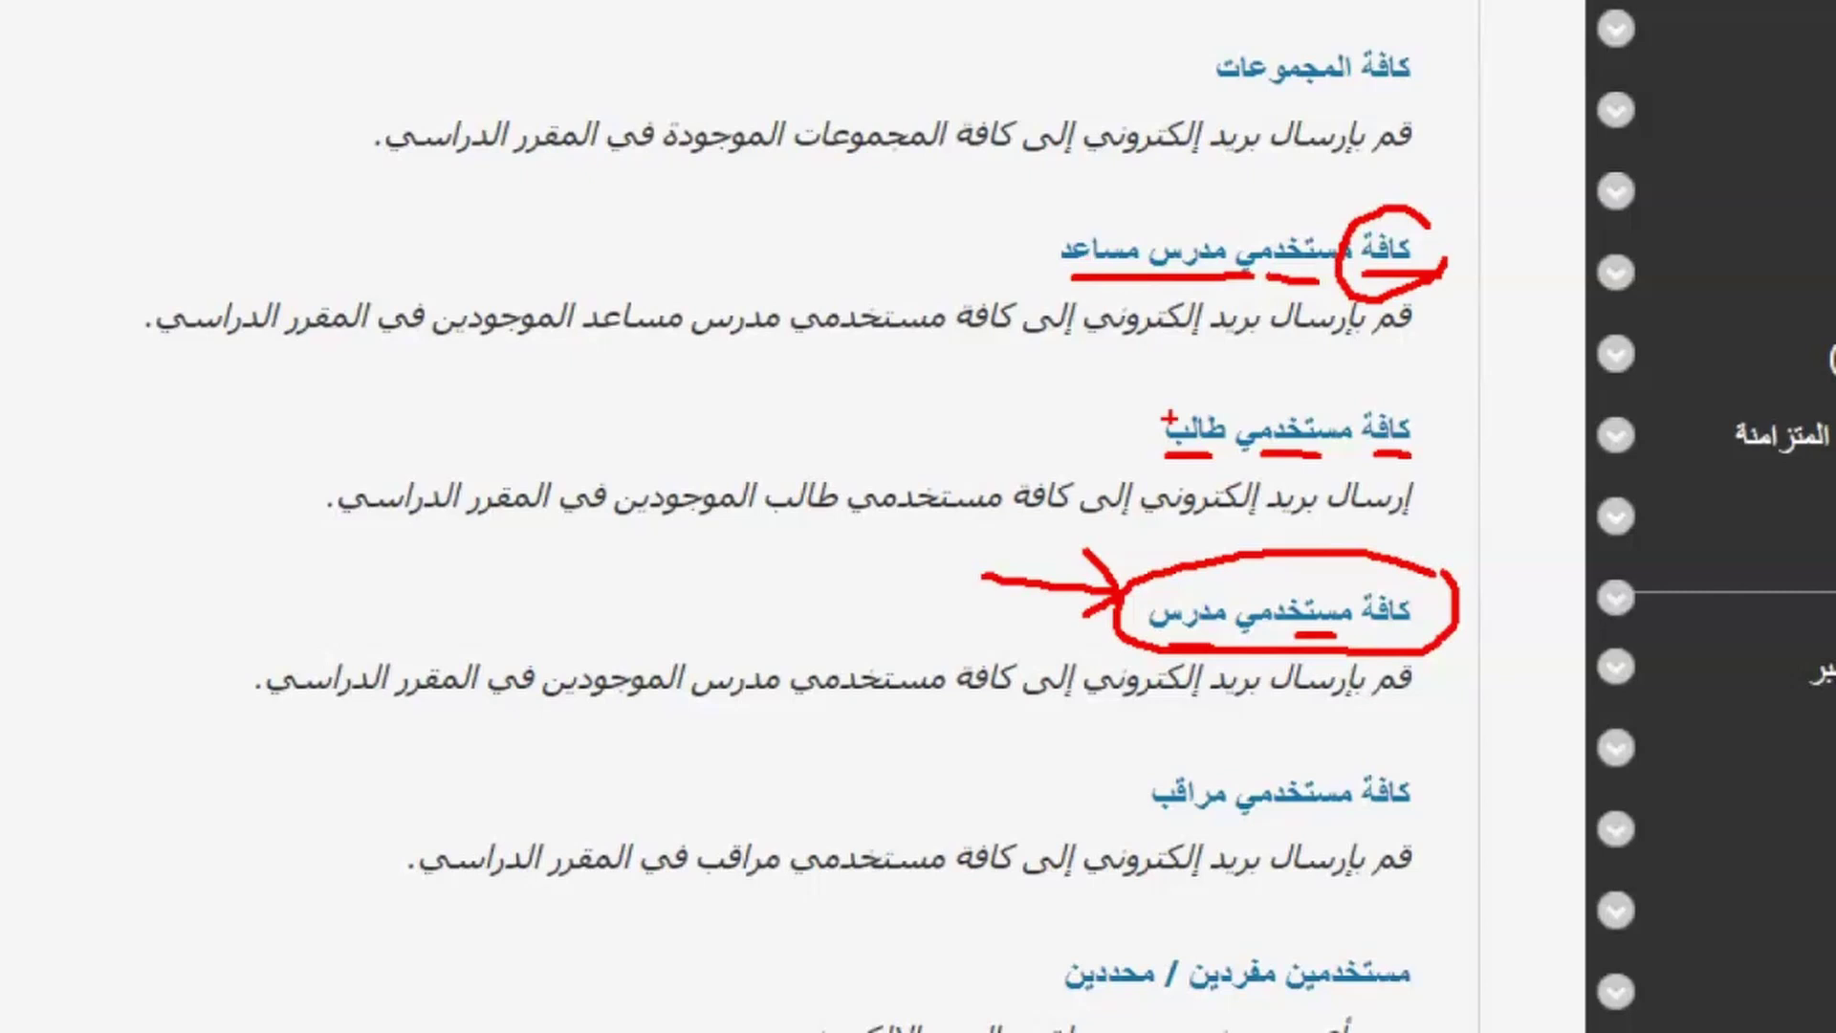
pyautogui.moveTo(1196, 393)
pyautogui.mouseDown()
pyautogui.moveTo(1174, 478)
pyautogui.moveTo(1234, 469)
pyautogui.mouseUp()
pyautogui.moveTo(1207, 560)
pyautogui.mouseDown()
pyautogui.moveTo(1167, 660)
pyautogui.moveTo(1201, 659)
pyautogui.mouseUp()
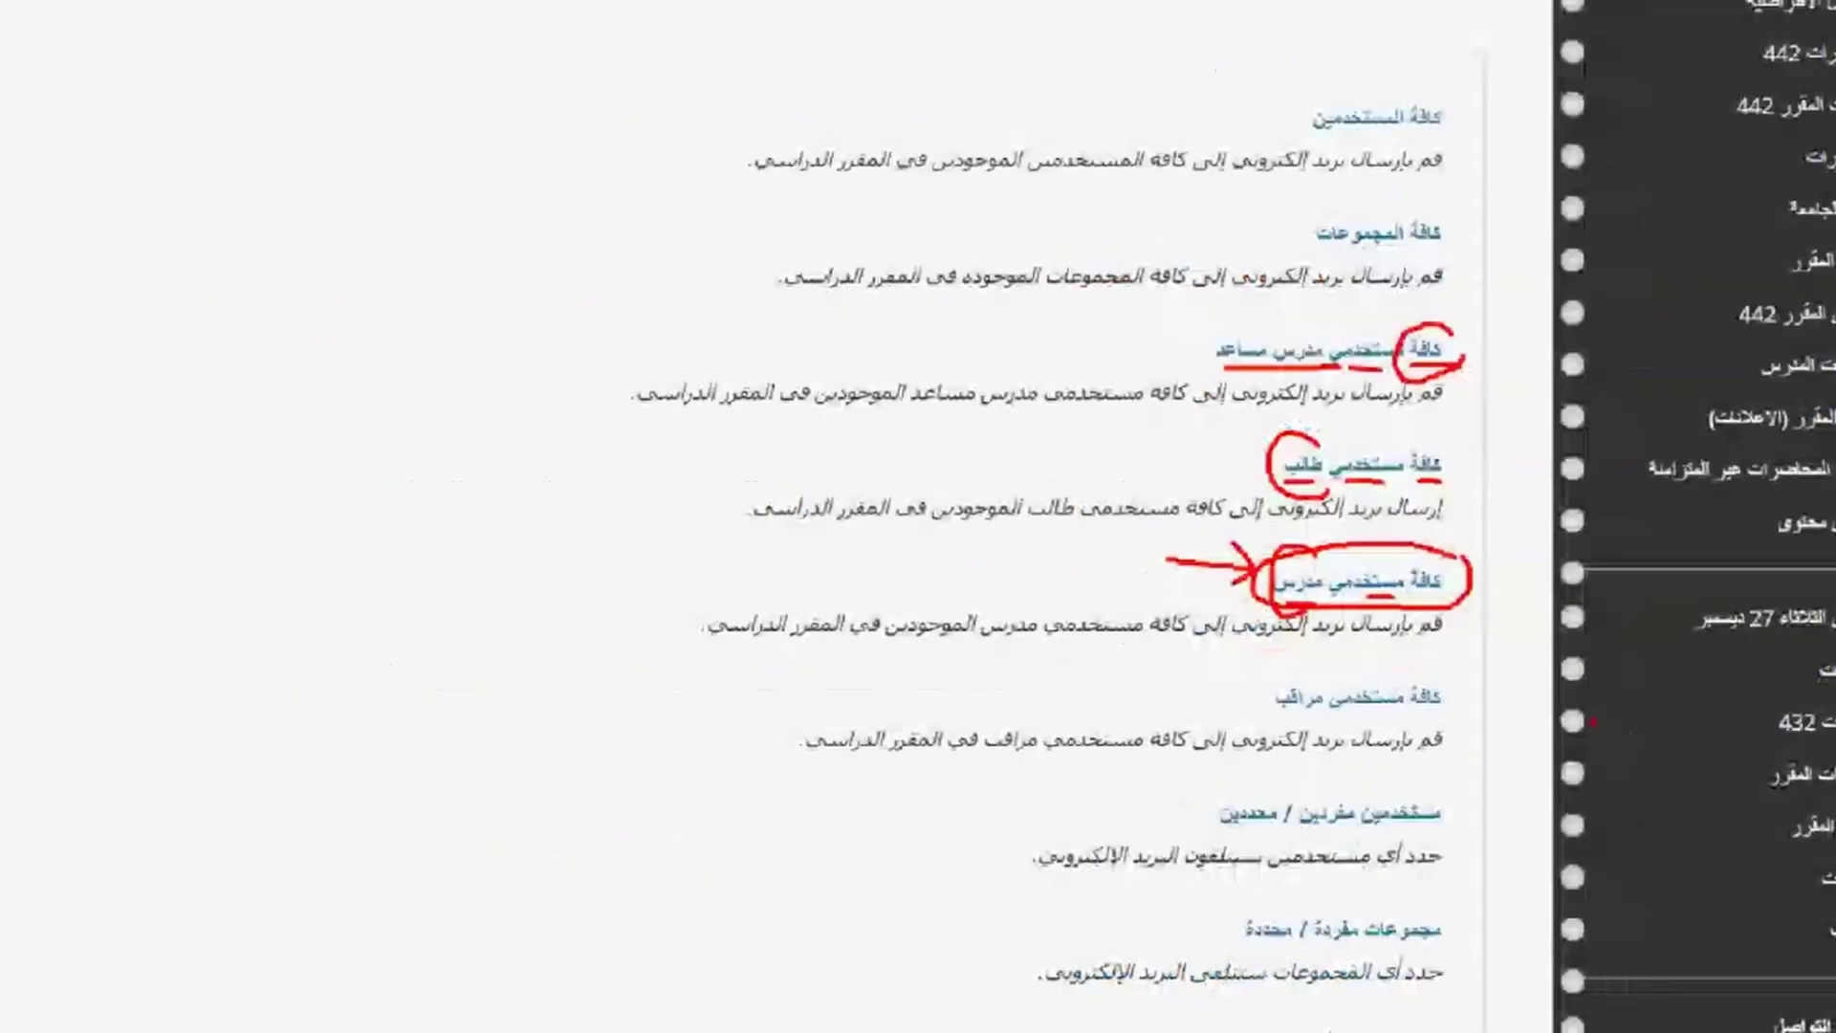
# Start an email to individual or selected users (مستخدمين مفردين / محددين).
pyautogui.scroll(-5, 1488, 597)
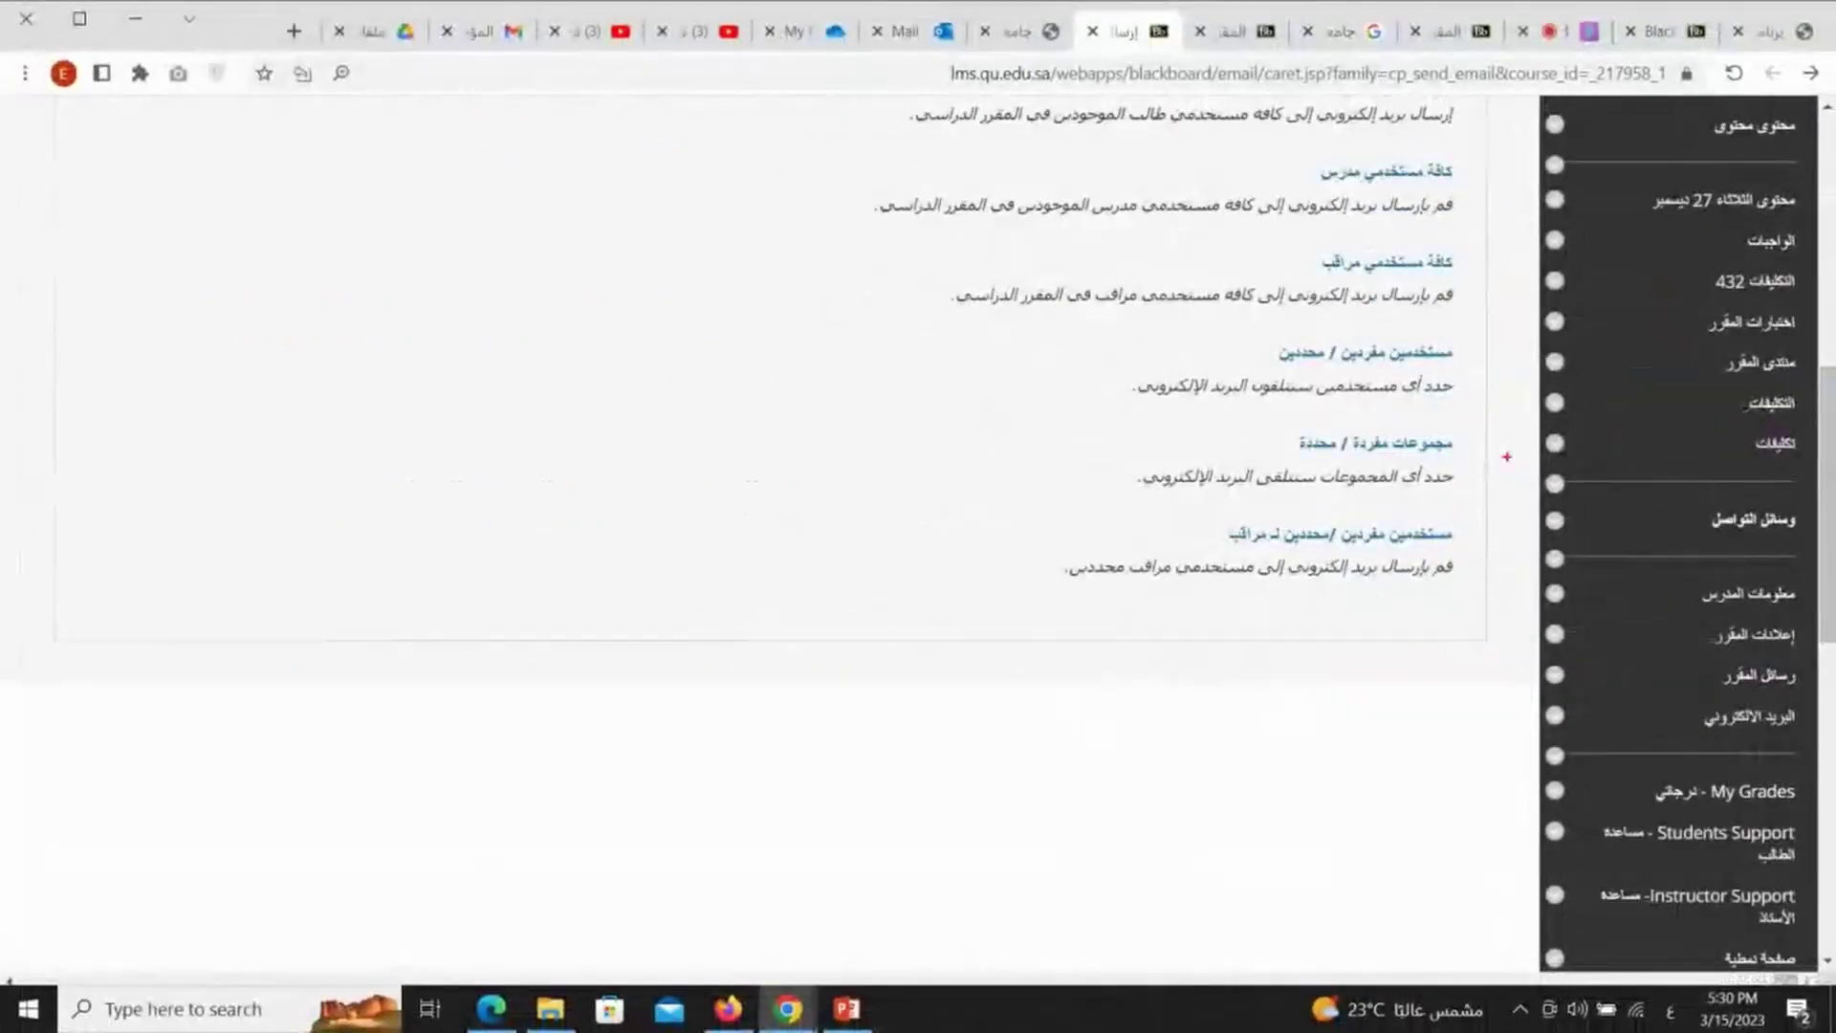
pyautogui.moveTo(1449, 361); pyautogui.dragTo(1387, 364)
pyautogui.moveTo(1268, 165); pyautogui.dragTo(1207, 167)
pyautogui.moveTo(1144, 174); pyautogui.dragTo(1078, 176)
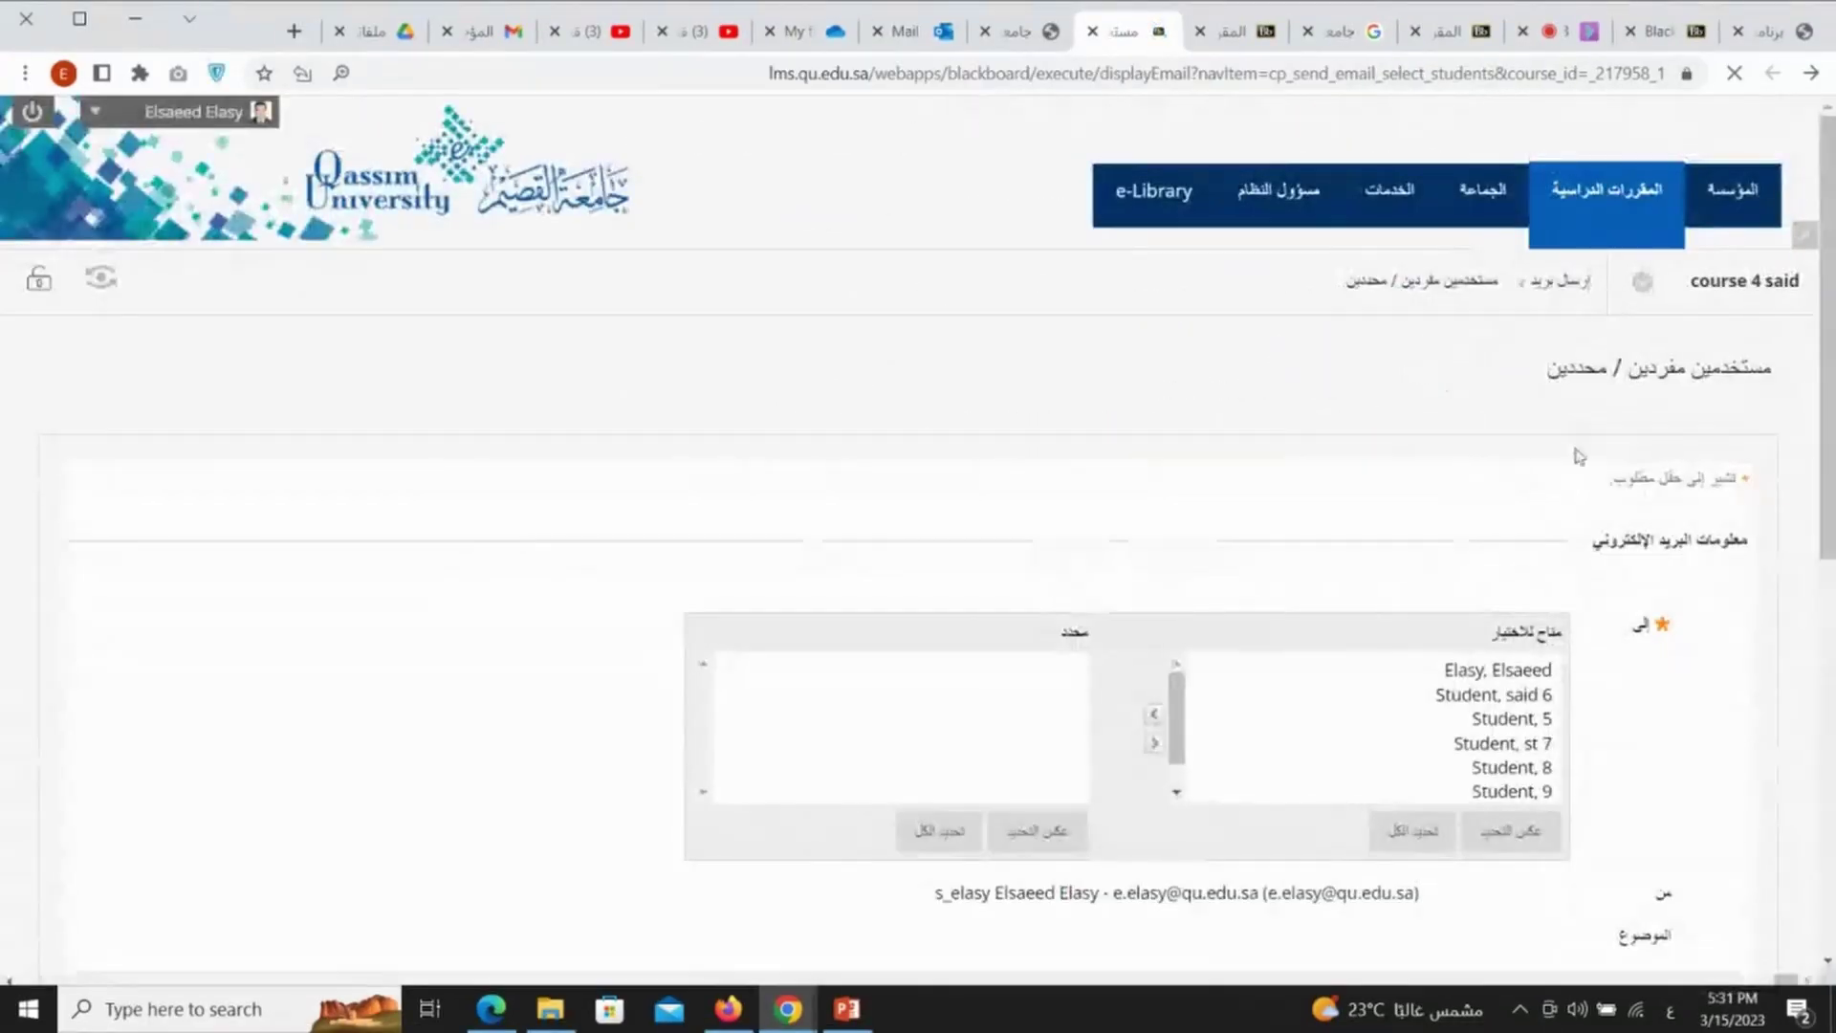
# Add the students numbered 5 and 6 to the email's selected recipients (محدد) and compare them with the users still available.
pyautogui.scroll(-2, 1435, 402)
pyautogui.click(1483, 502)
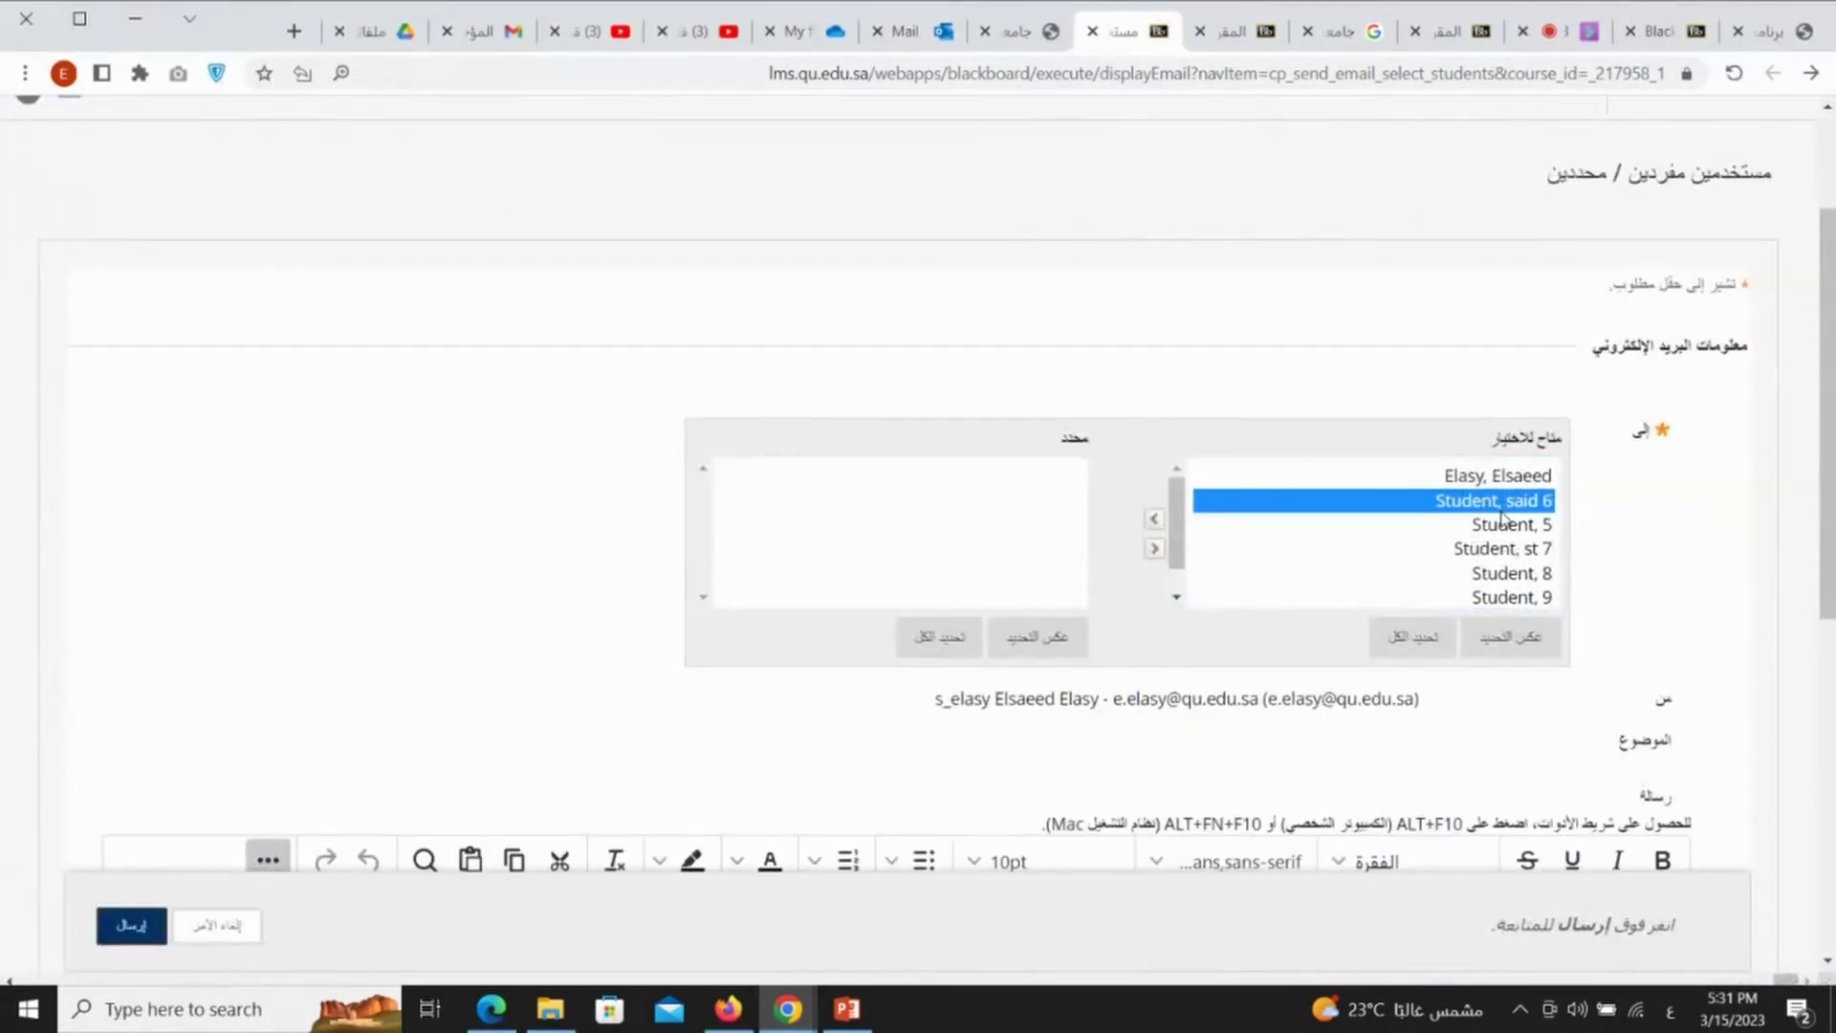
pyautogui.click(1531, 526)
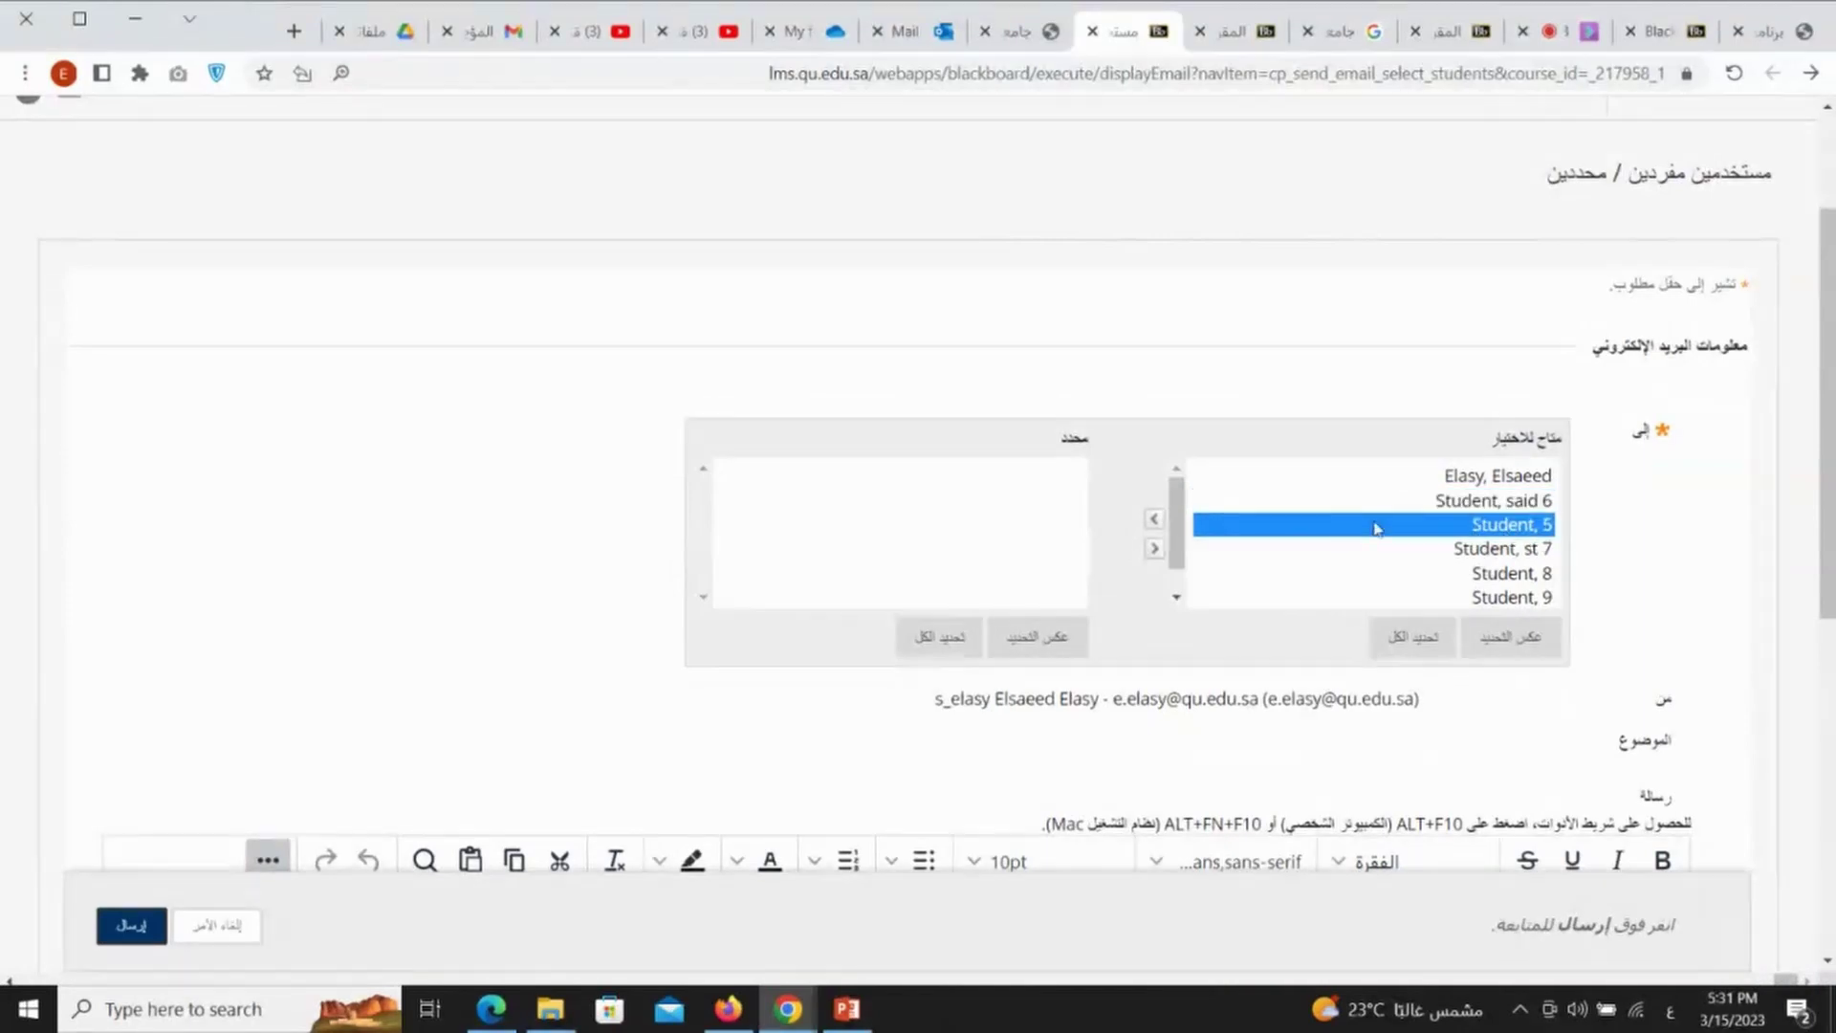
pyautogui.keyDown('ctrl'); pyautogui.click(1519, 501); pyautogui.keyUp('ctrl')
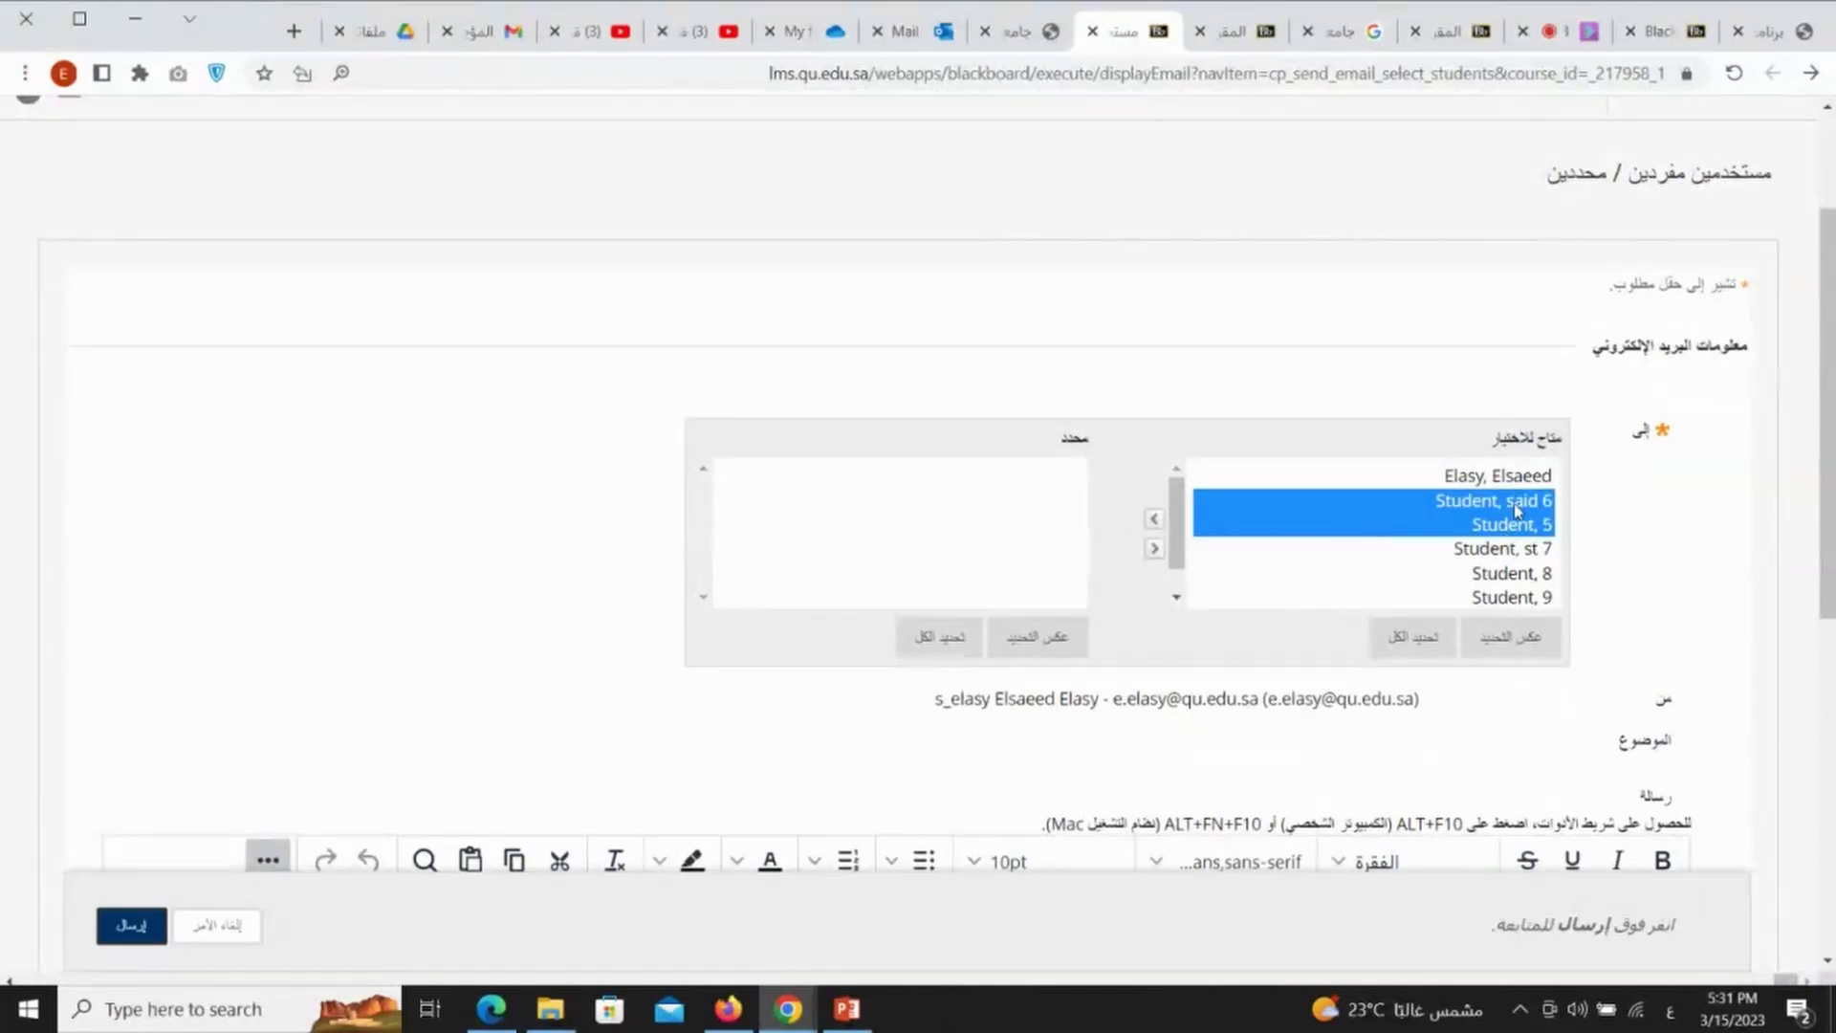
pyautogui.click(1615, 574)
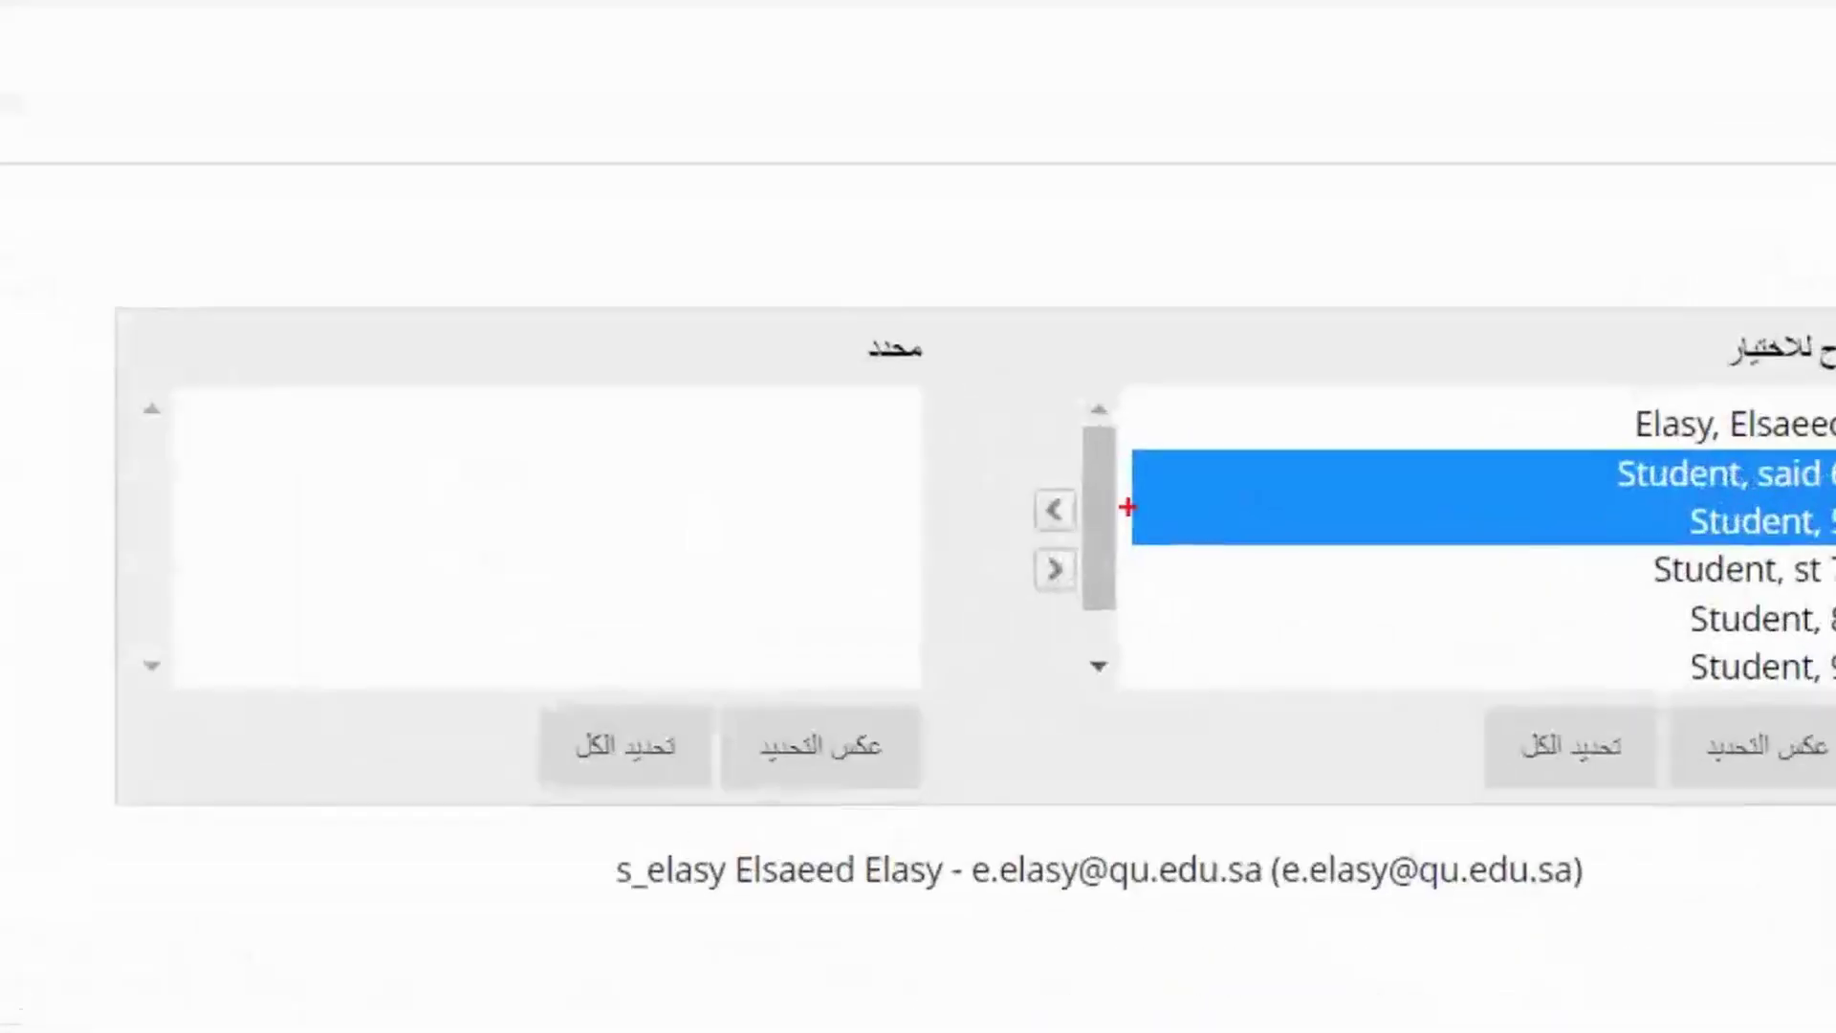
pyautogui.moveTo(1169, 500)
pyautogui.mouseDown()
pyautogui.moveTo(1112, 517)
pyautogui.moveTo(1170, 501)
pyautogui.mouseUp()
pyautogui.moveTo(1443, 443)
pyautogui.mouseDown()
pyautogui.moveTo(1419, 497)
pyautogui.moveTo(1446, 535)
pyautogui.mouseUp()
pyautogui.moveTo(1399, 473)
pyautogui.mouseDown()
pyautogui.moveTo(959, 378)
pyautogui.moveTo(623, 472)
pyautogui.moveTo(779, 488)
pyautogui.moveTo(832, 548)
pyautogui.moveTo(828, 526)
pyautogui.mouseUp()
pyautogui.moveTo(937, 325); pyautogui.dragTo(976, 346)
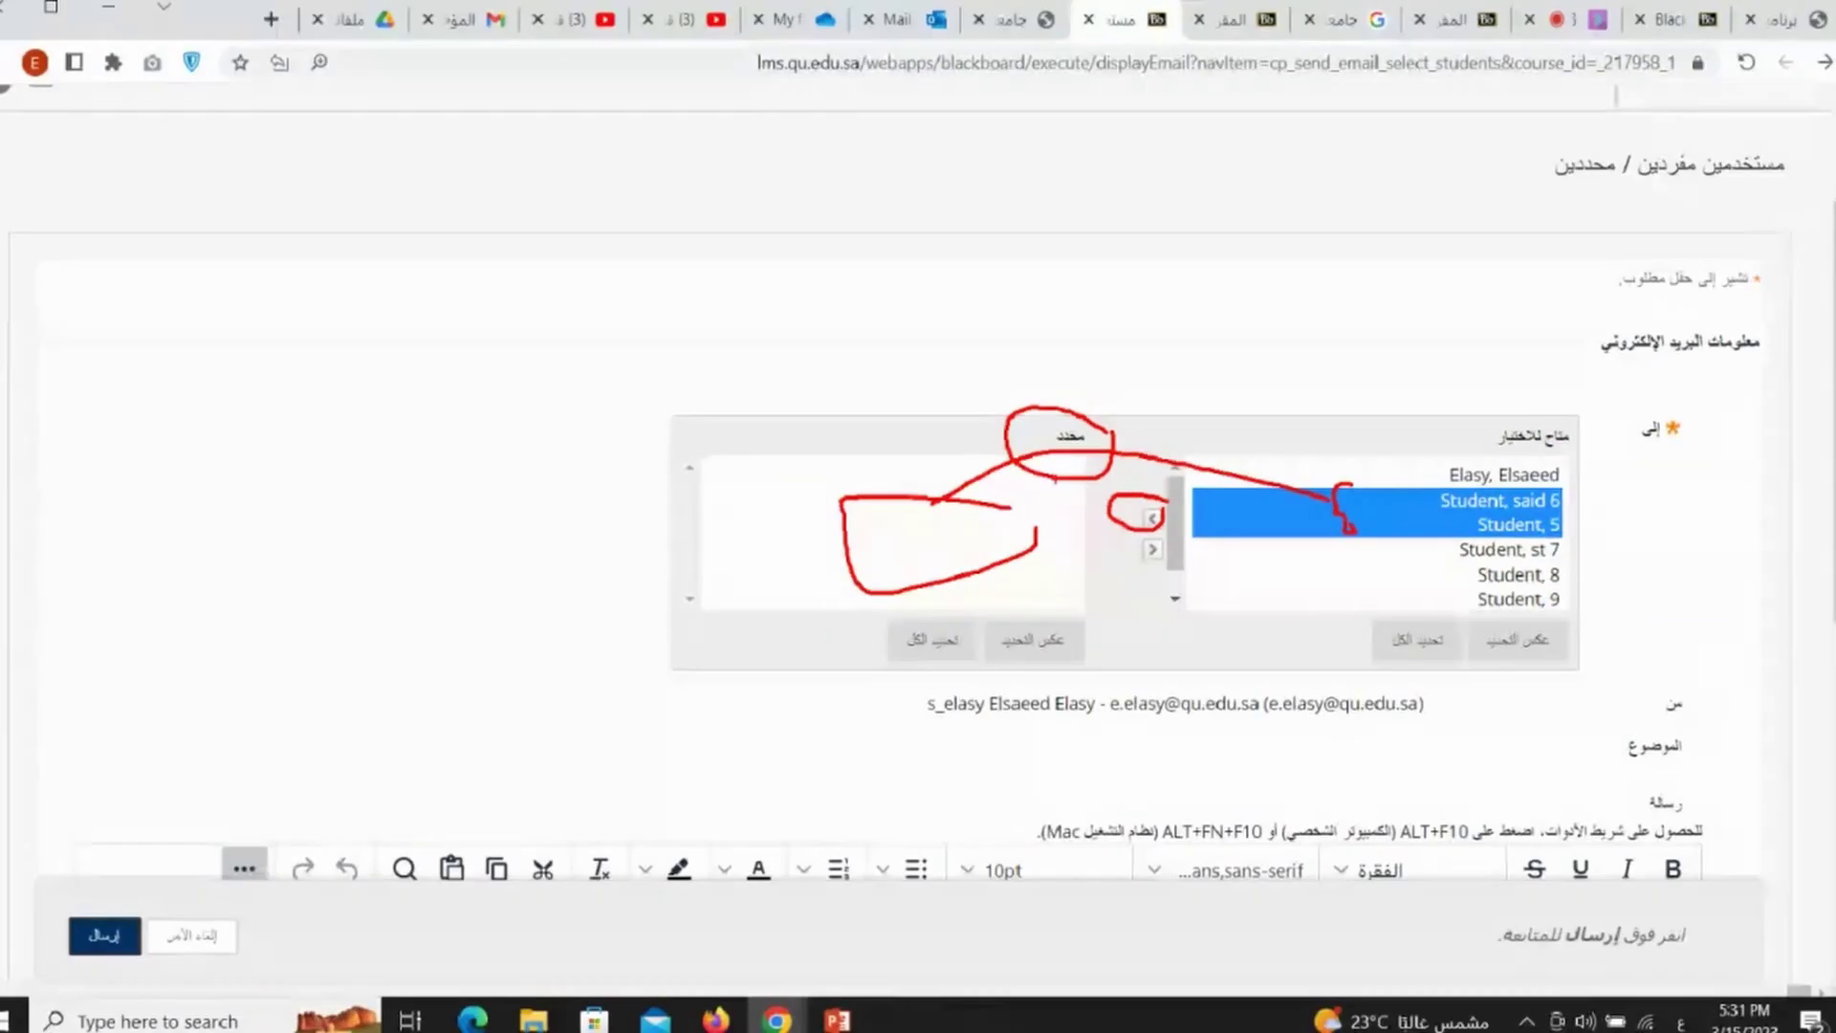
pyautogui.click(1054, 509)
pyautogui.moveTo(1134, 406)
pyautogui.mouseDown()
pyautogui.moveTo(1091, 398)
pyautogui.moveTo(897, 553)
pyautogui.moveTo(1129, 497)
pyautogui.moveTo(1135, 406)
pyautogui.mouseUp()
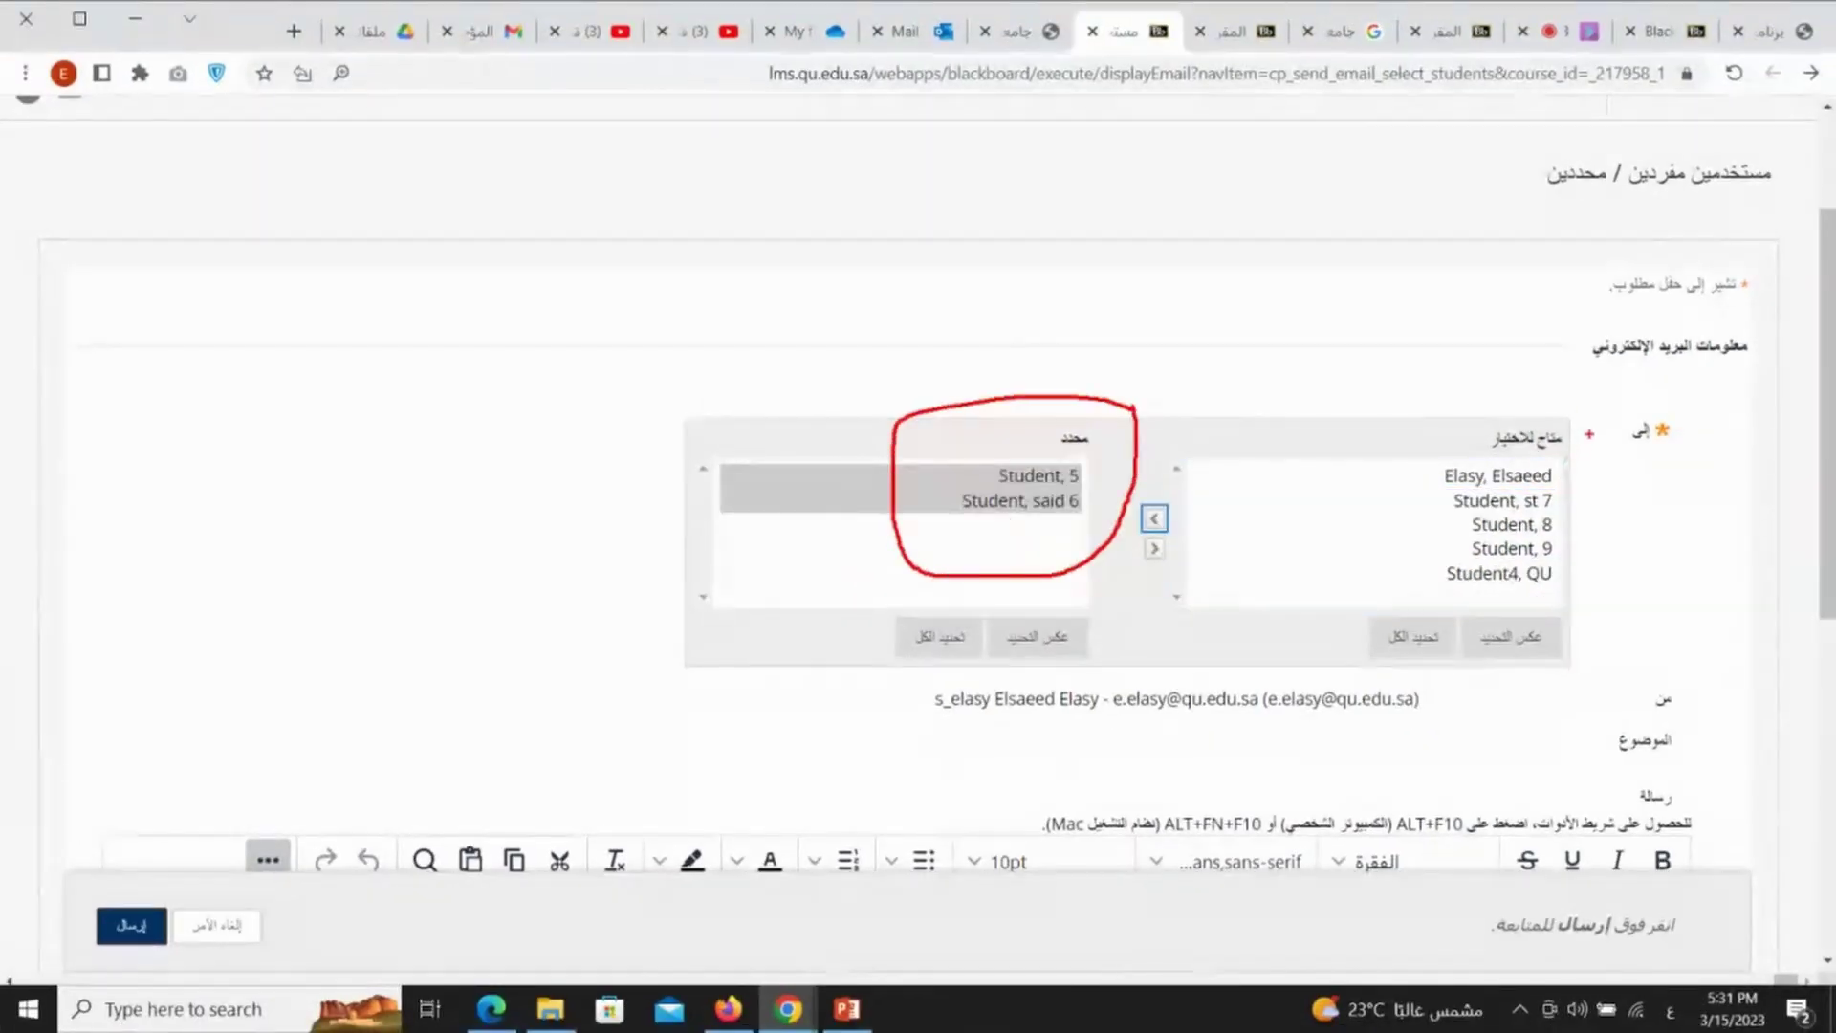
pyautogui.moveTo(1590, 428)
pyautogui.mouseDown()
pyautogui.moveTo(1438, 612)
pyautogui.moveTo(1619, 471)
pyautogui.mouseUp()
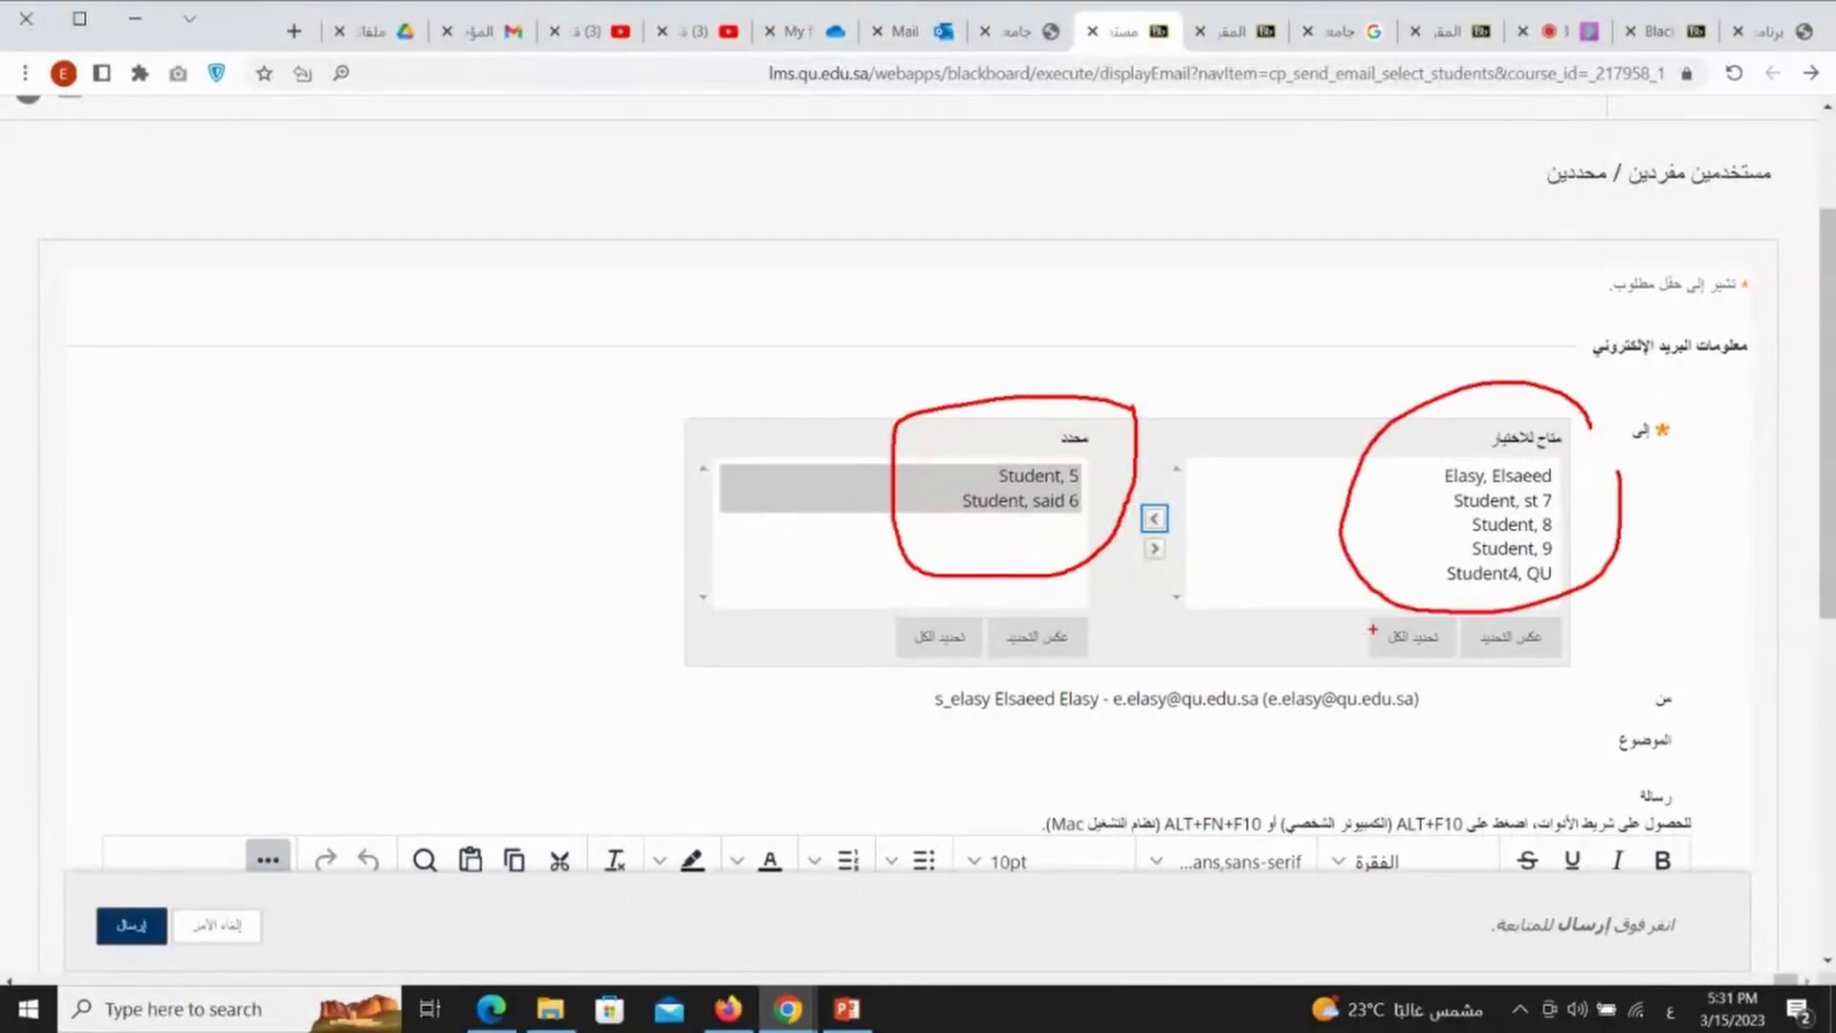
# Review the email's subject and message fields, file attachment option (إرفاق ملف) and receipt notification (إخطار بالاستلام).
pyautogui.scroll(-2, 1685, 609)
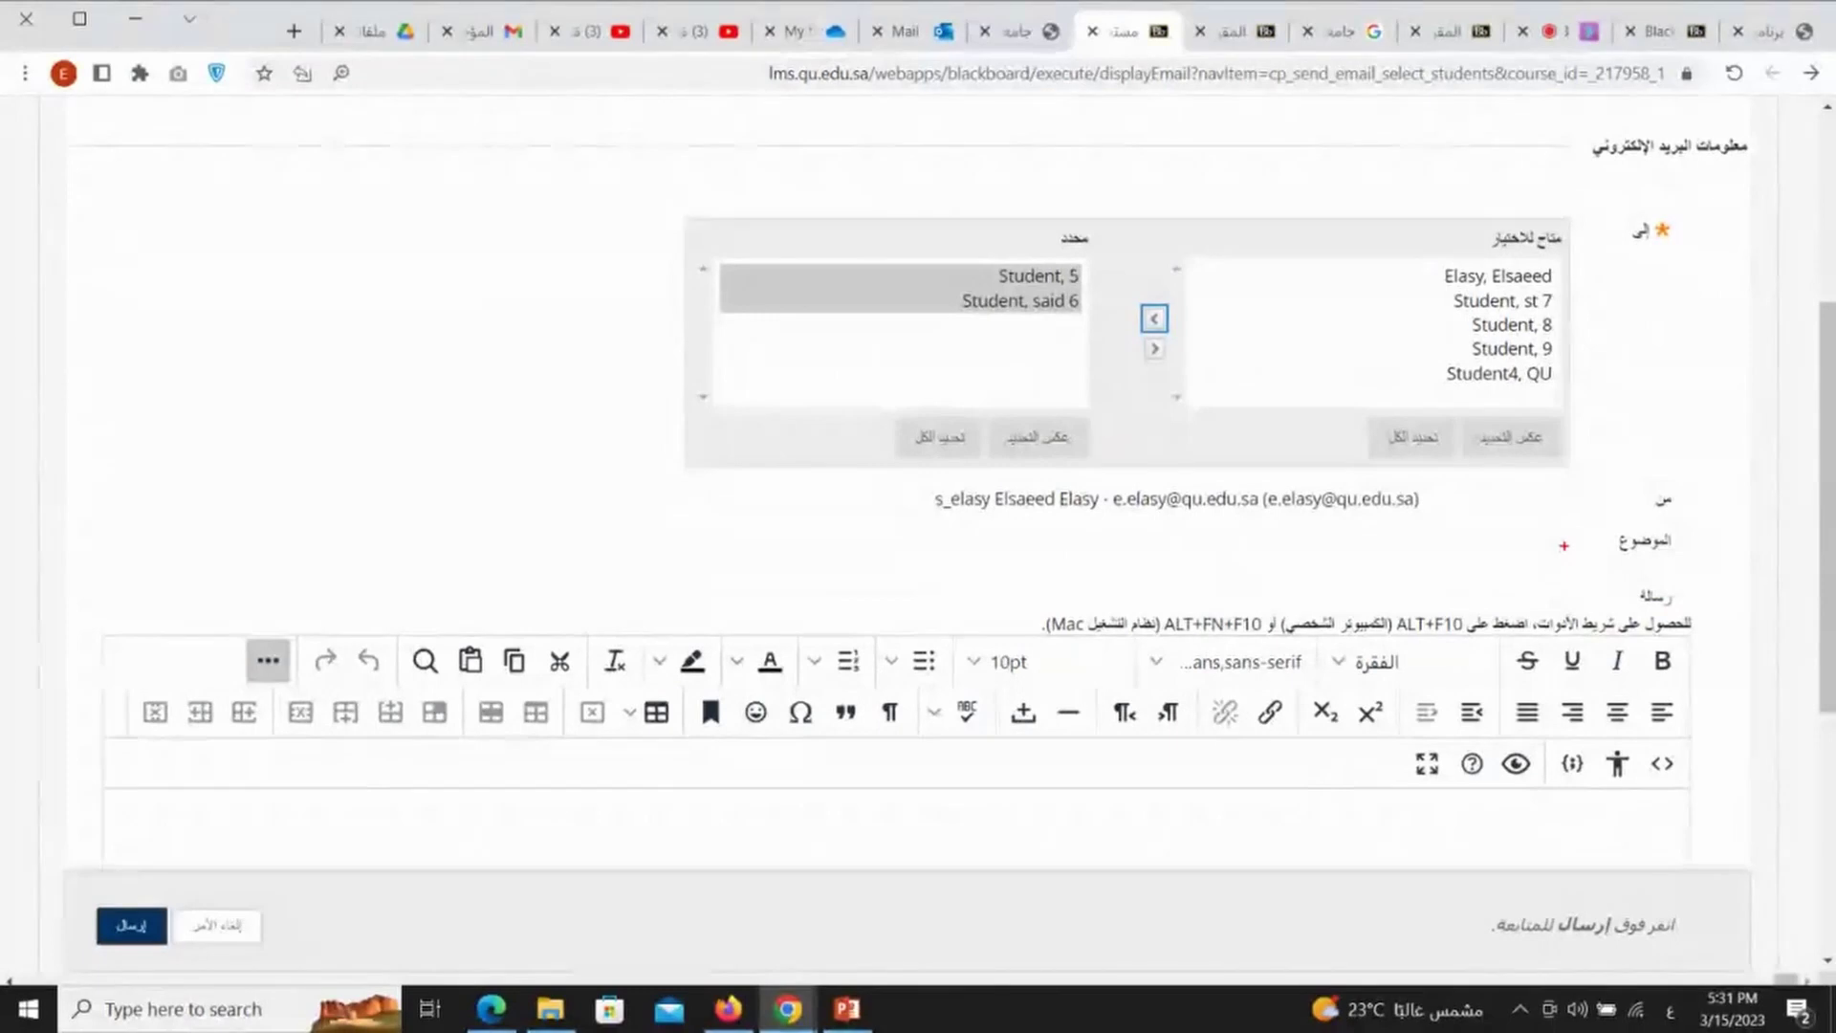
pyautogui.moveTo(1582, 545); pyautogui.dragTo(1426, 548)
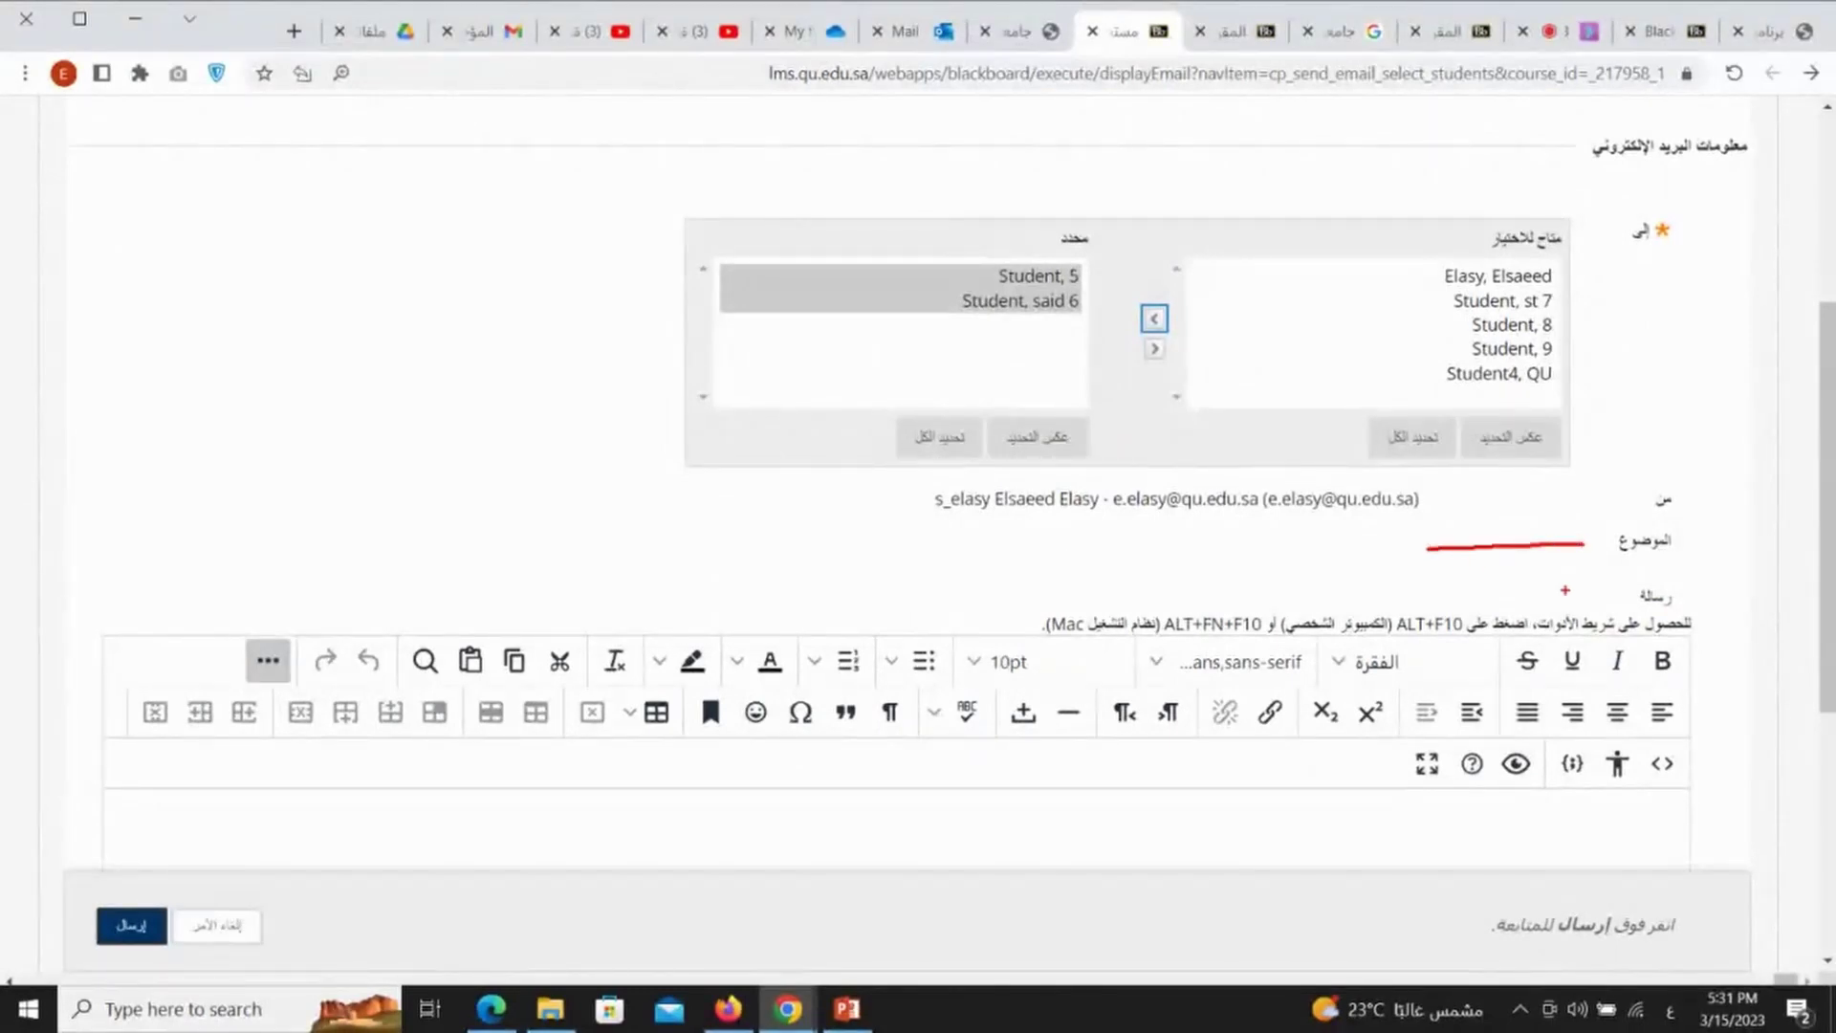
pyautogui.moveTo(1637, 784)
pyautogui.mouseDown()
pyautogui.moveTo(1401, 786)
pyautogui.moveTo(1634, 856)
pyautogui.moveTo(1636, 779)
pyautogui.mouseUp()
pyautogui.moveTo(1685, 570); pyautogui.dragTo(1717, 633)
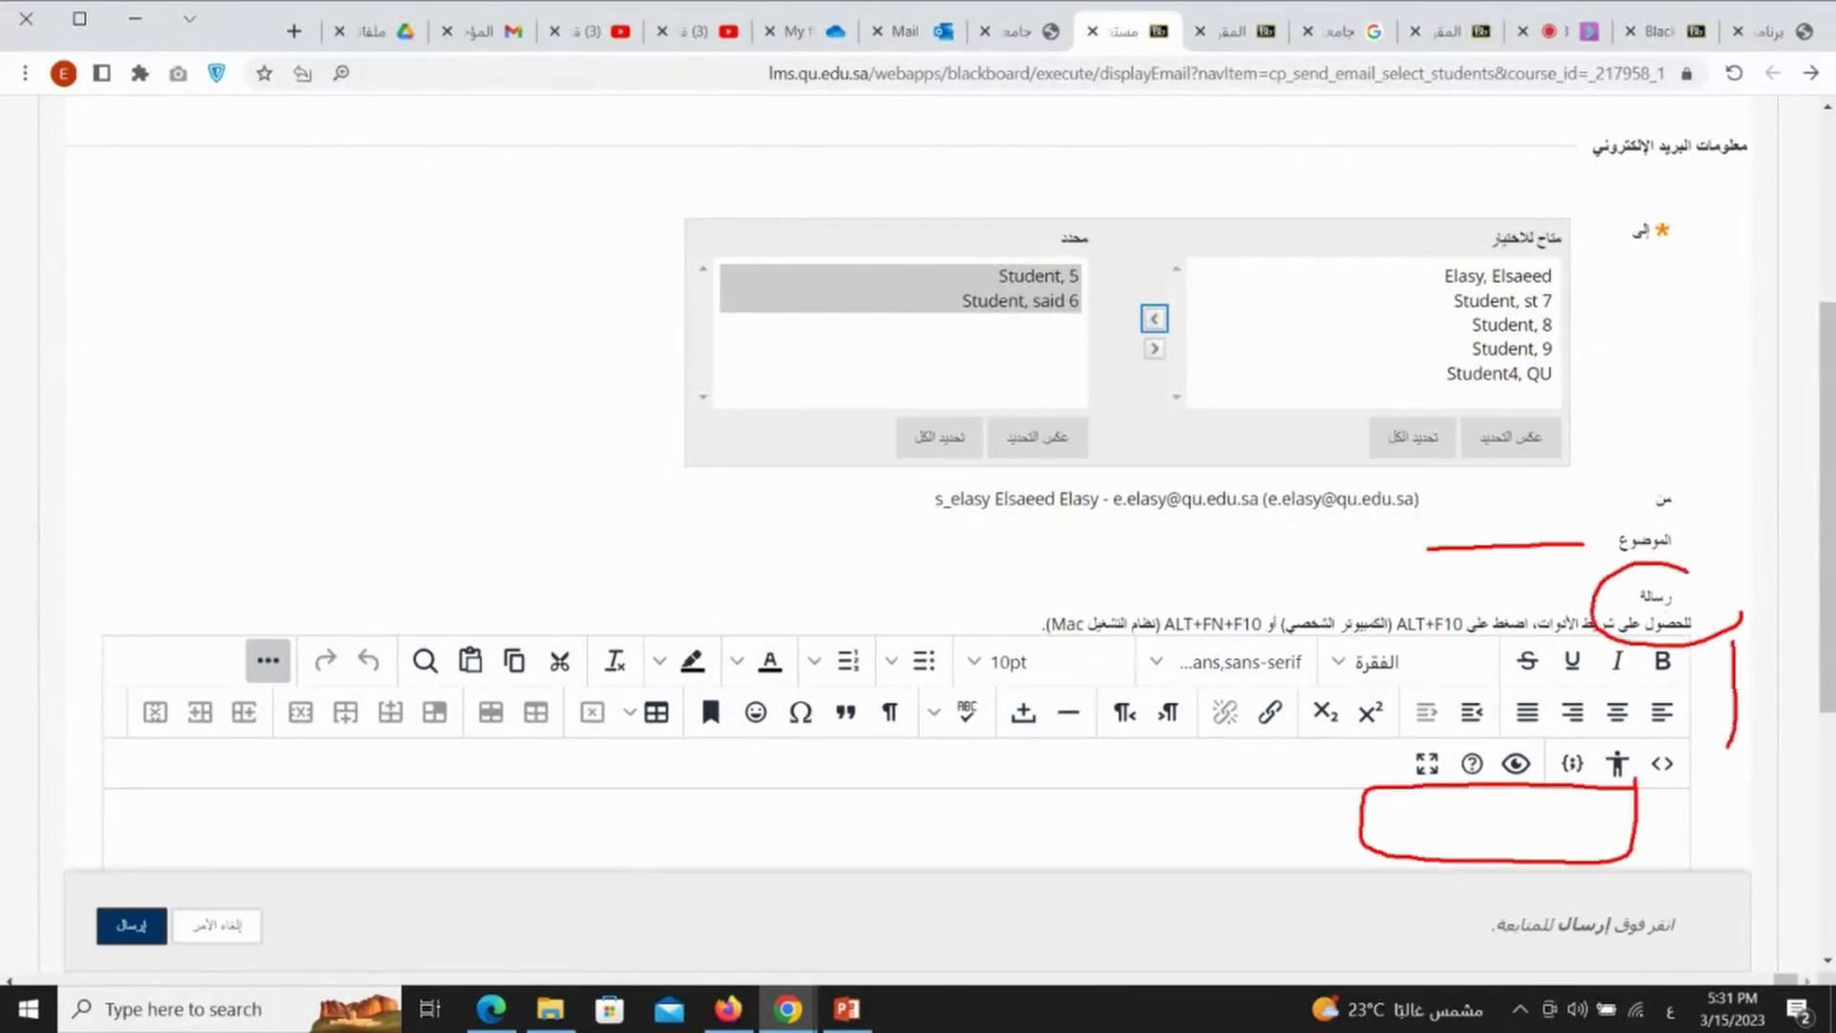
pyautogui.press('Escape')
pyautogui.scroll(-5, 1599, 716)
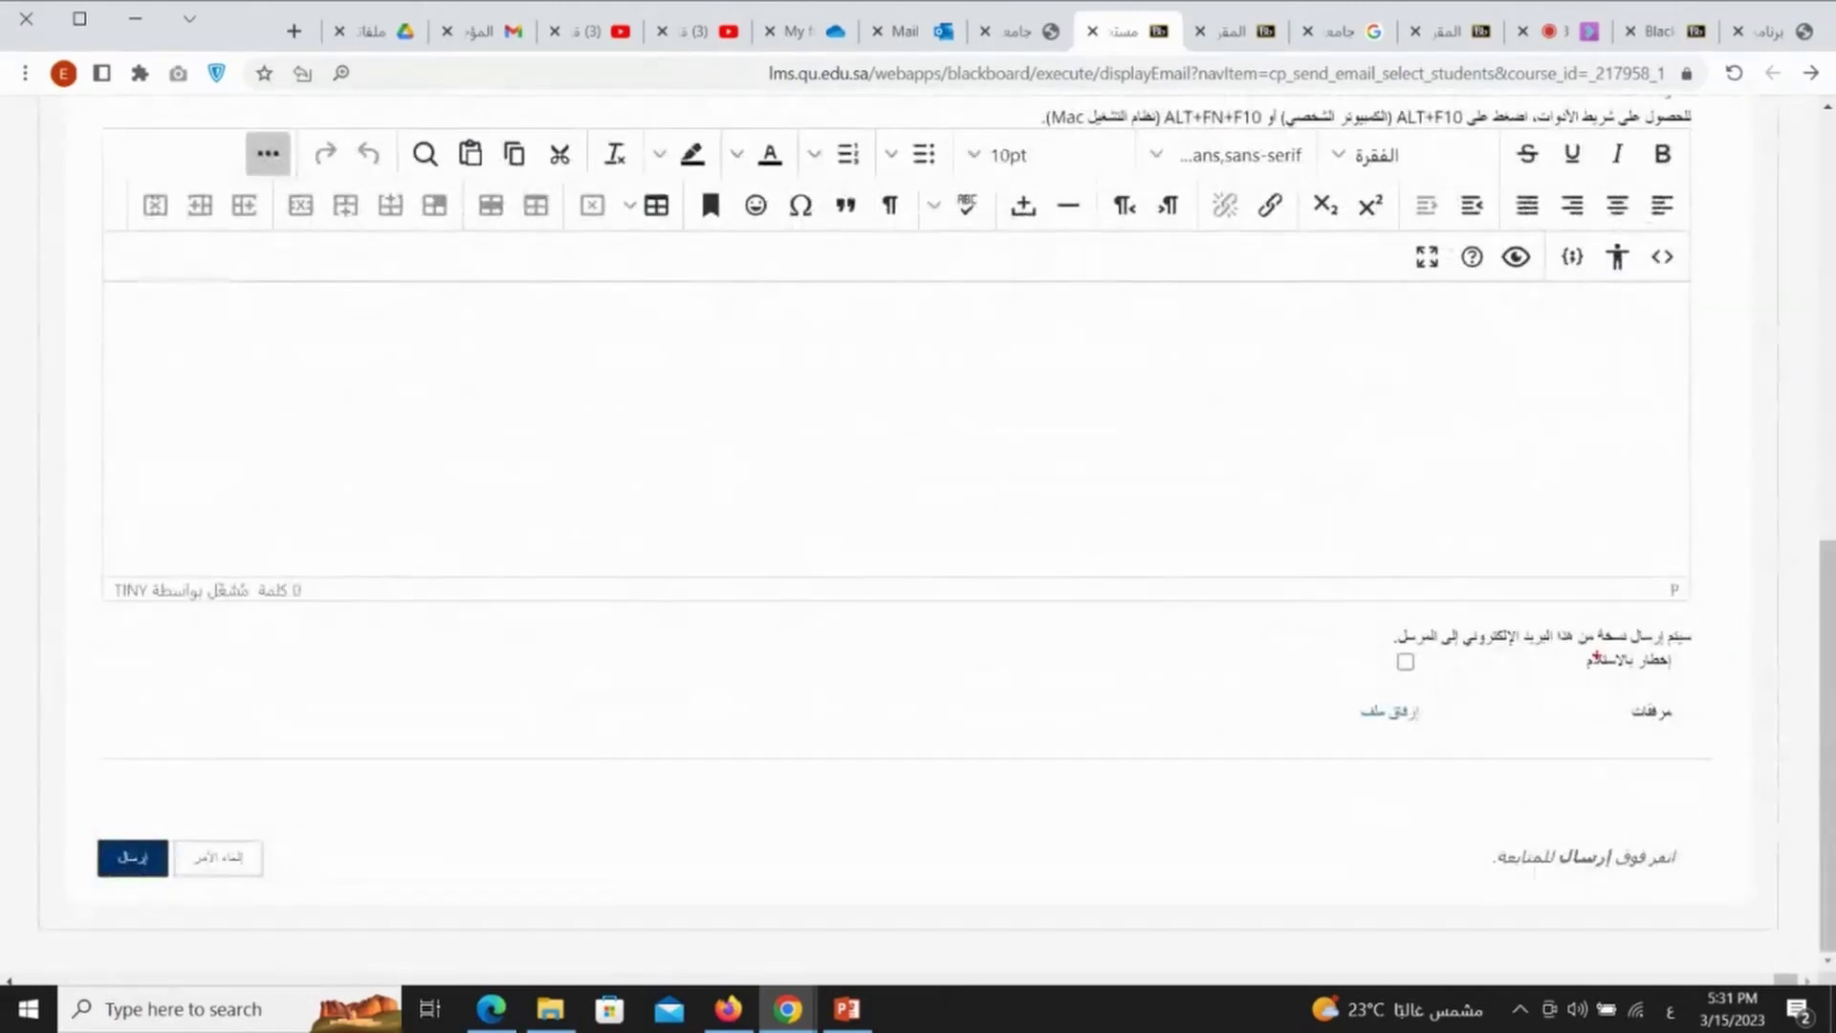
pyautogui.moveTo(1443, 703)
pyautogui.mouseDown()
pyautogui.moveTo(1336, 736)
pyautogui.moveTo(1456, 702)
pyautogui.mouseUp()
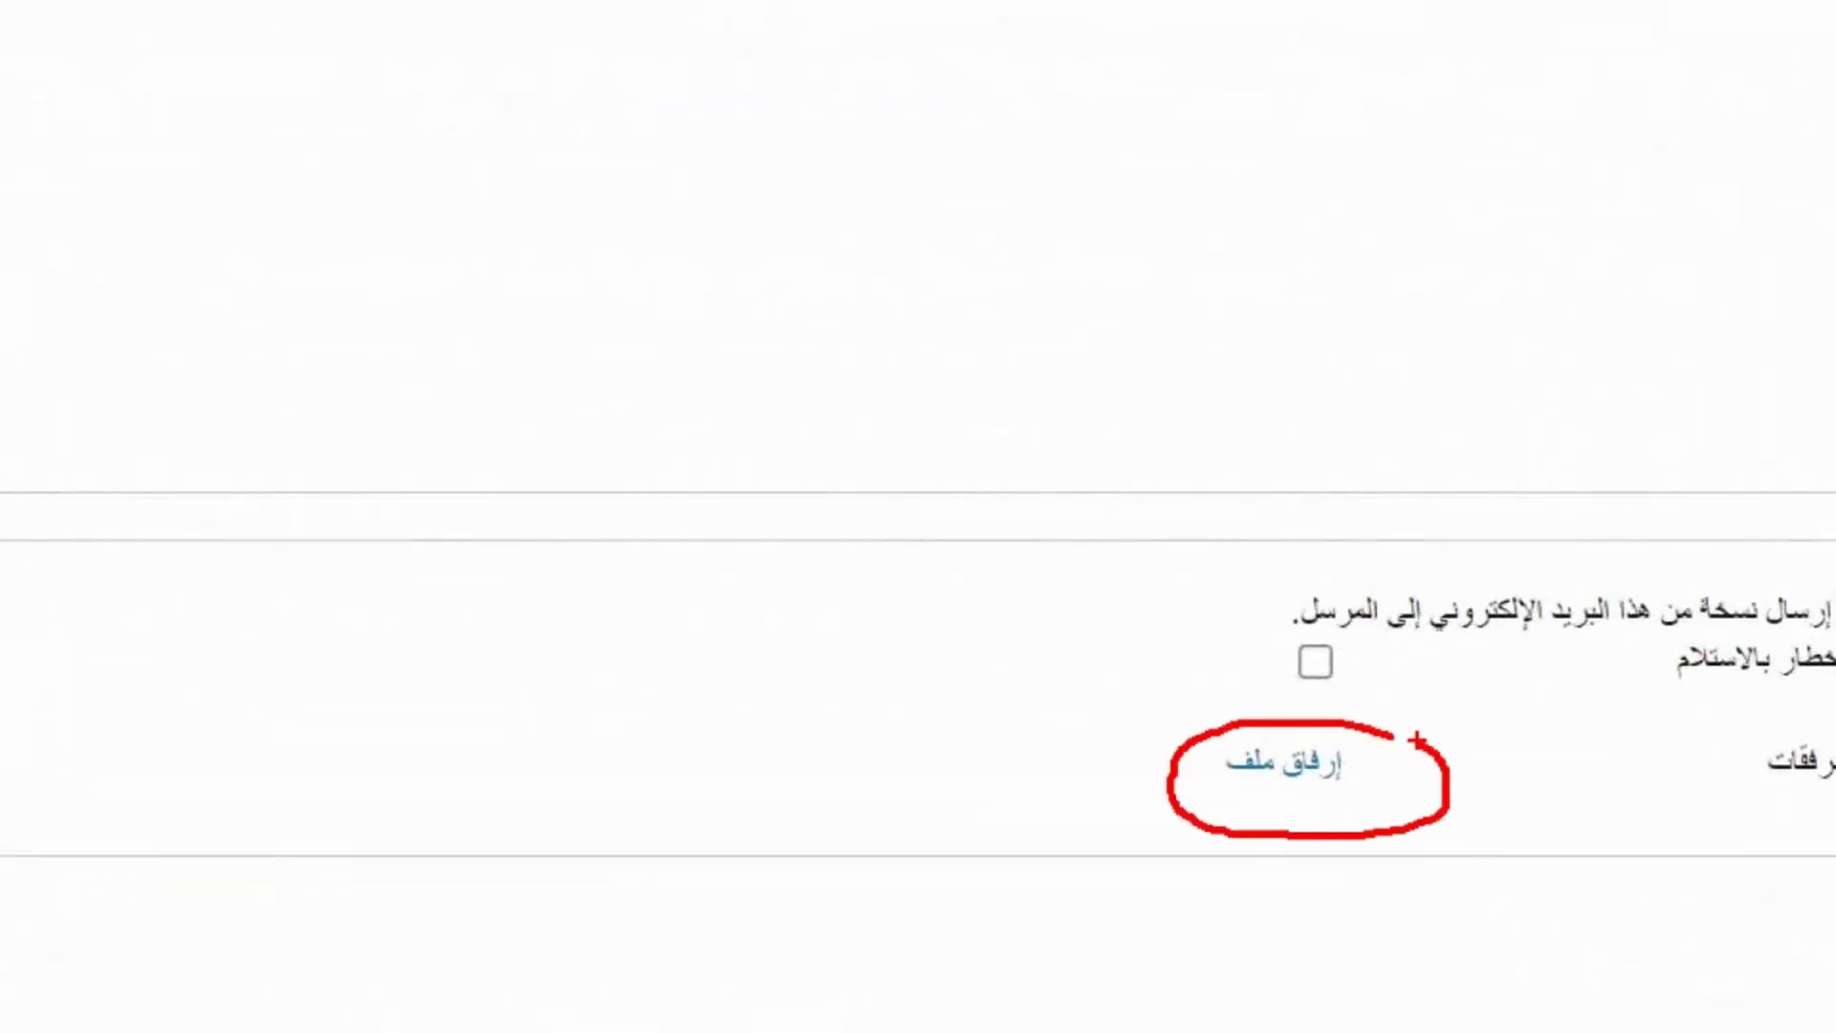
pyautogui.moveTo(1382, 636)
pyautogui.mouseDown()
pyautogui.moveTo(1239, 693)
pyautogui.moveTo(1379, 669)
pyautogui.moveTo(1353, 627)
pyautogui.mouseUp()
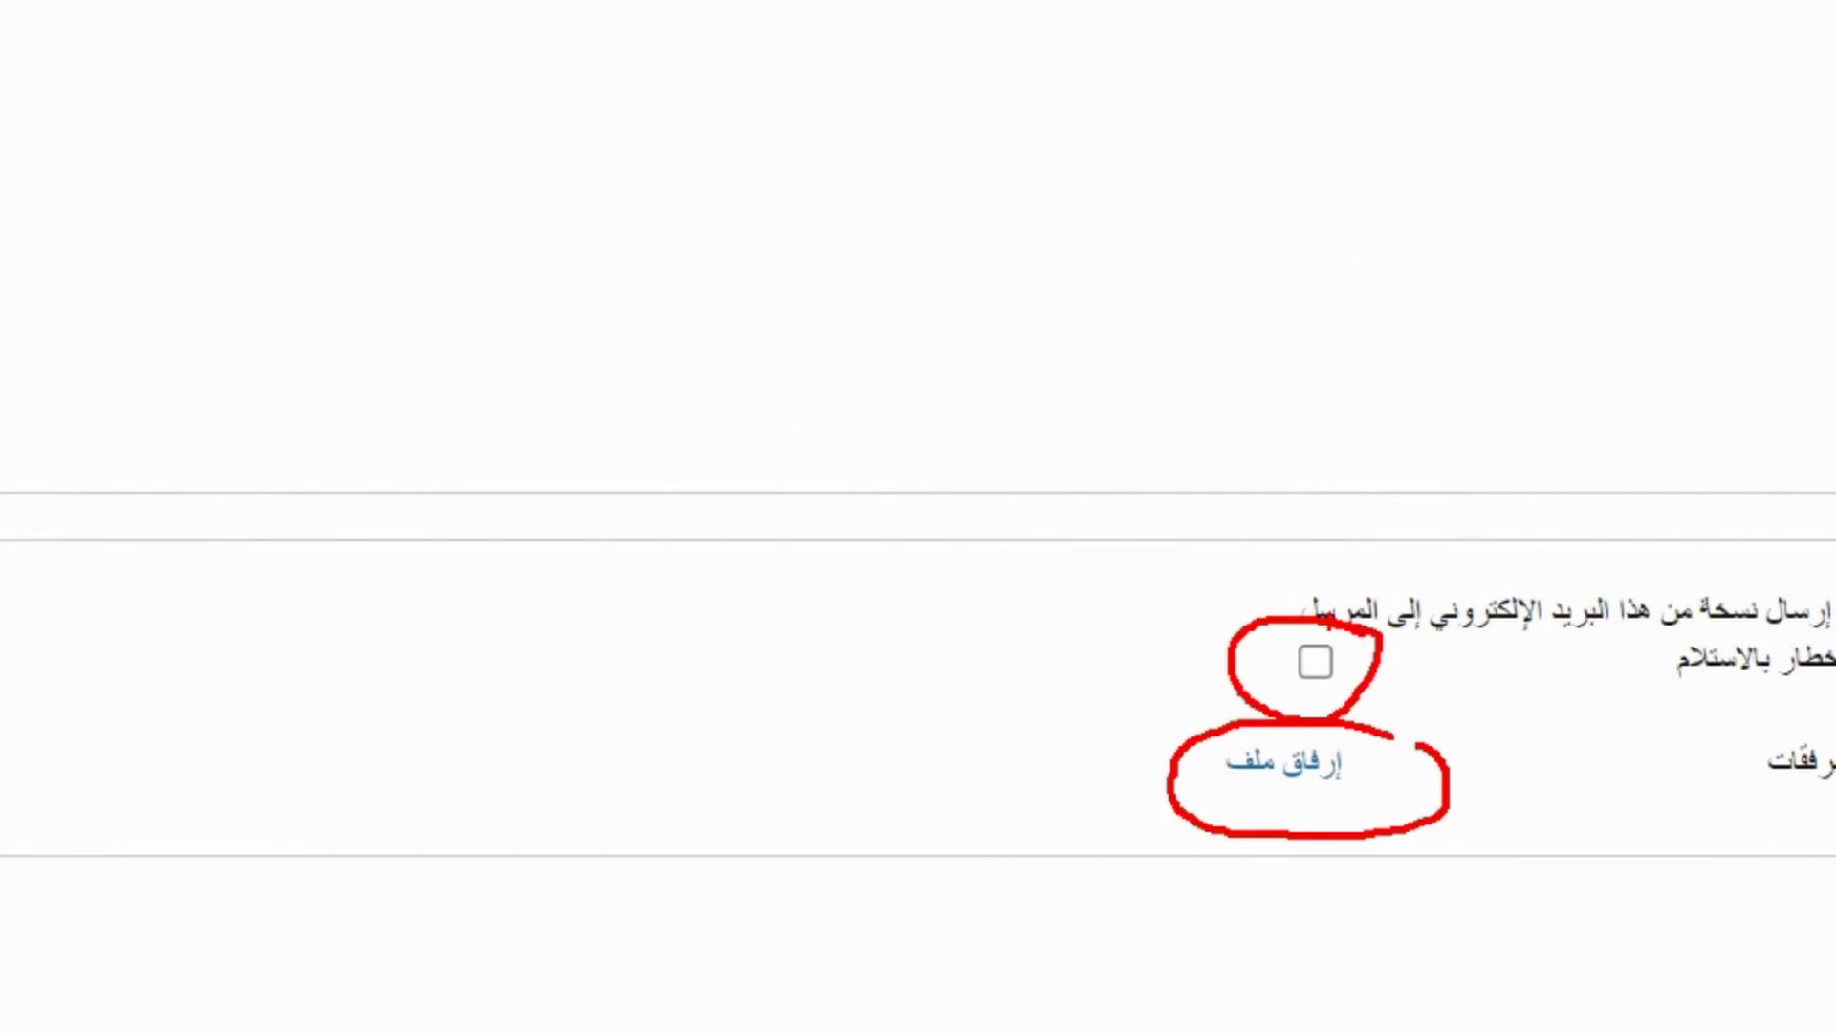